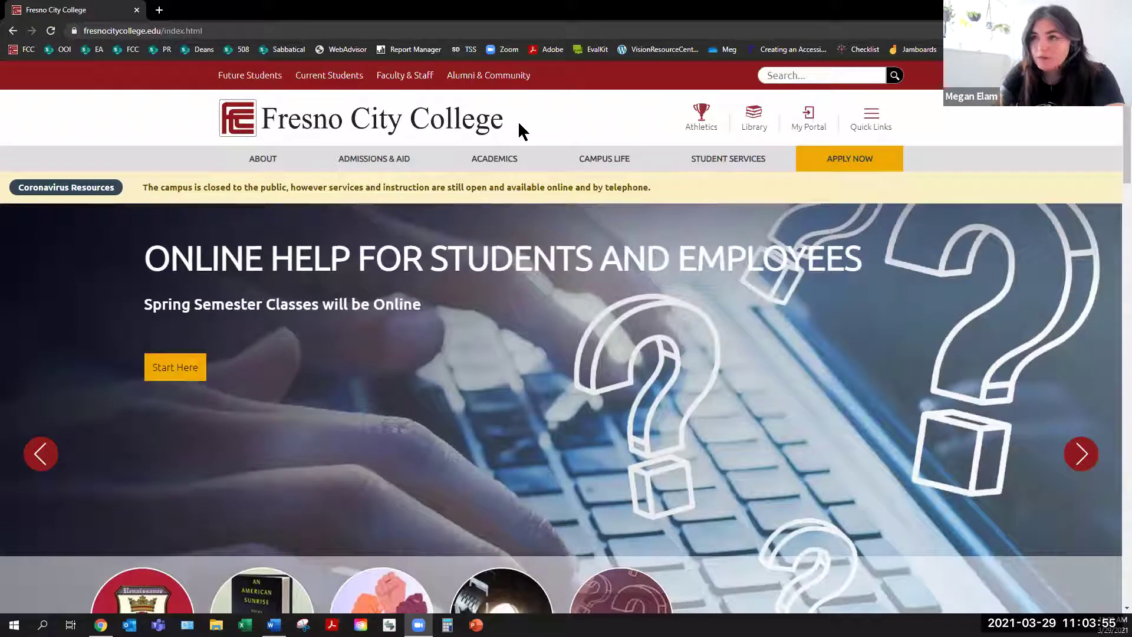
Step: Go to the Faculty and Staff page, scroll to the Quick Links table, and highlight its COMMON heading
{"action": "left_click", "coordinate": [425, 79]}
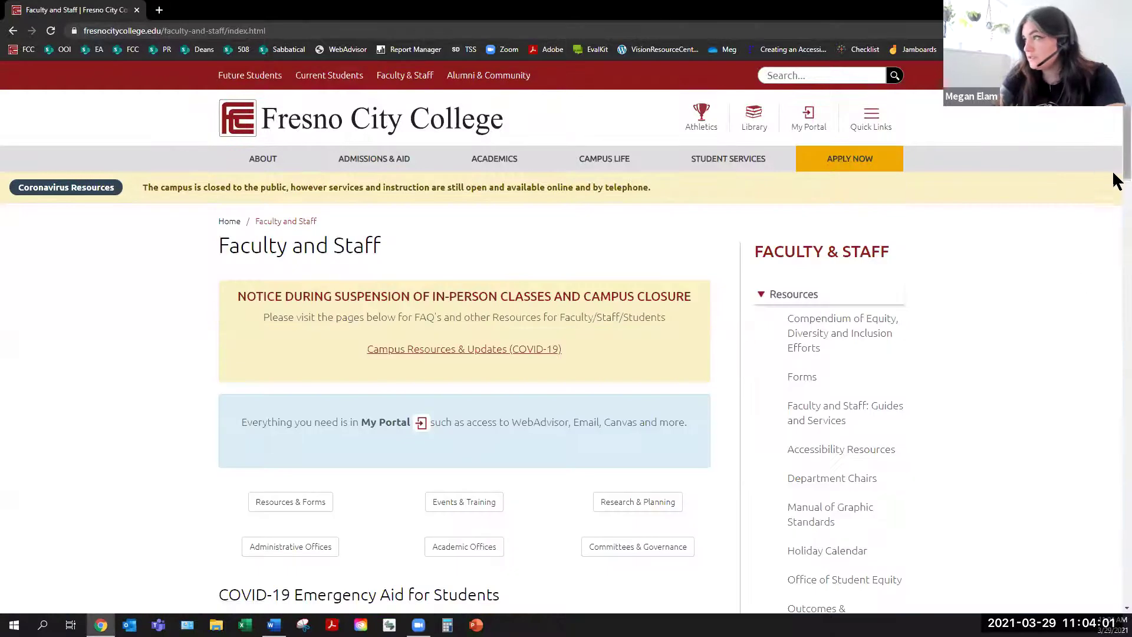
{"action": "scroll", "coordinate": [1116, 222], "scroll_direction": "down", "scroll_amount": 4}
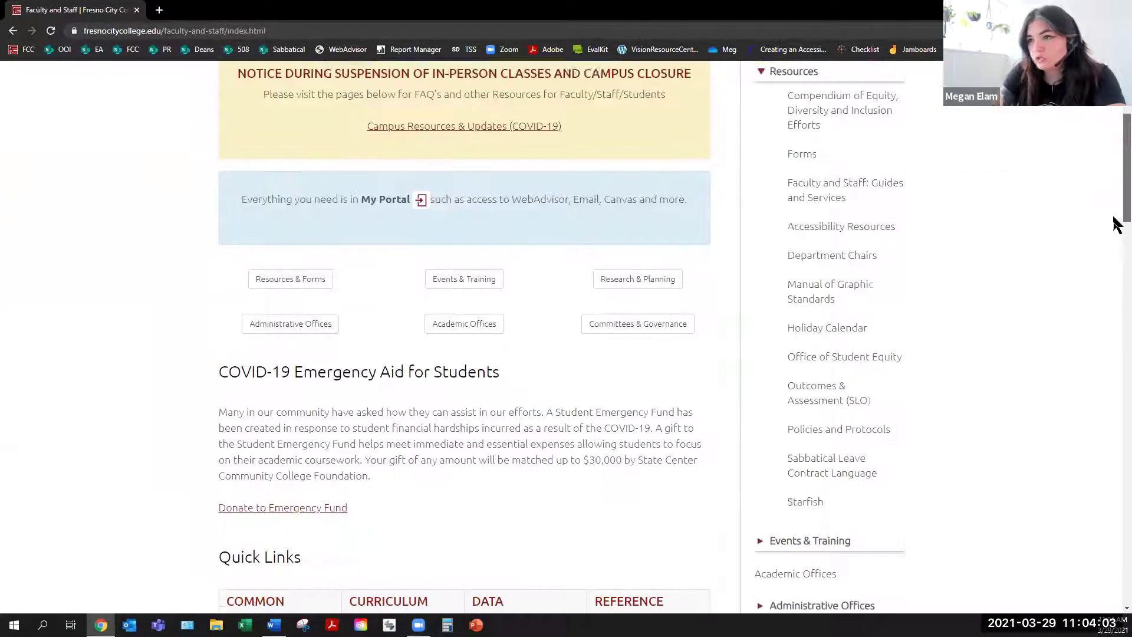
{"action": "scroll", "coordinate": [1114, 307], "scroll_direction": "down", "scroll_amount": 7}
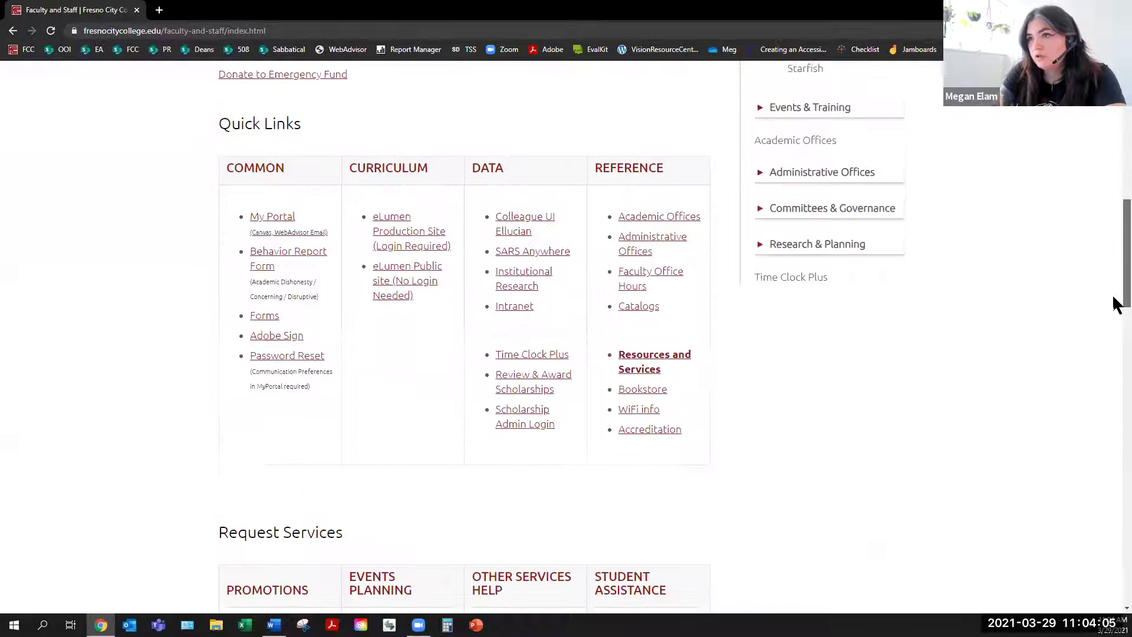
{"action": "left_click_drag", "start_coordinate": [222, 136], "coordinate": [308, 146]}
{"action": "left_click", "coordinate": [307, 140]}
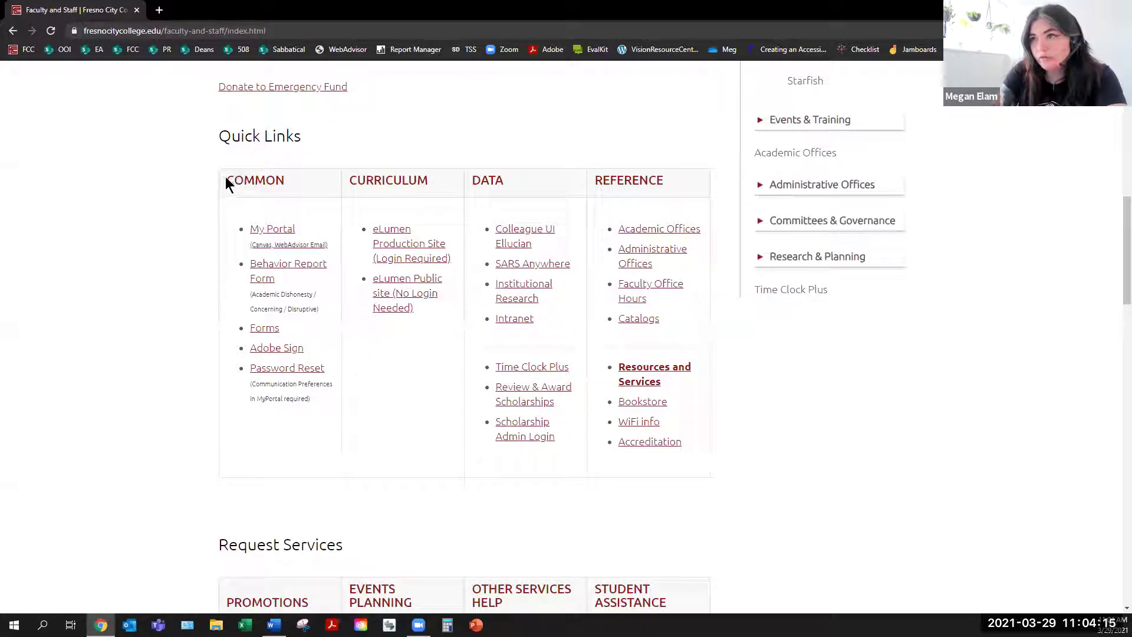
{"action": "double_click", "coordinate": [282, 188]}
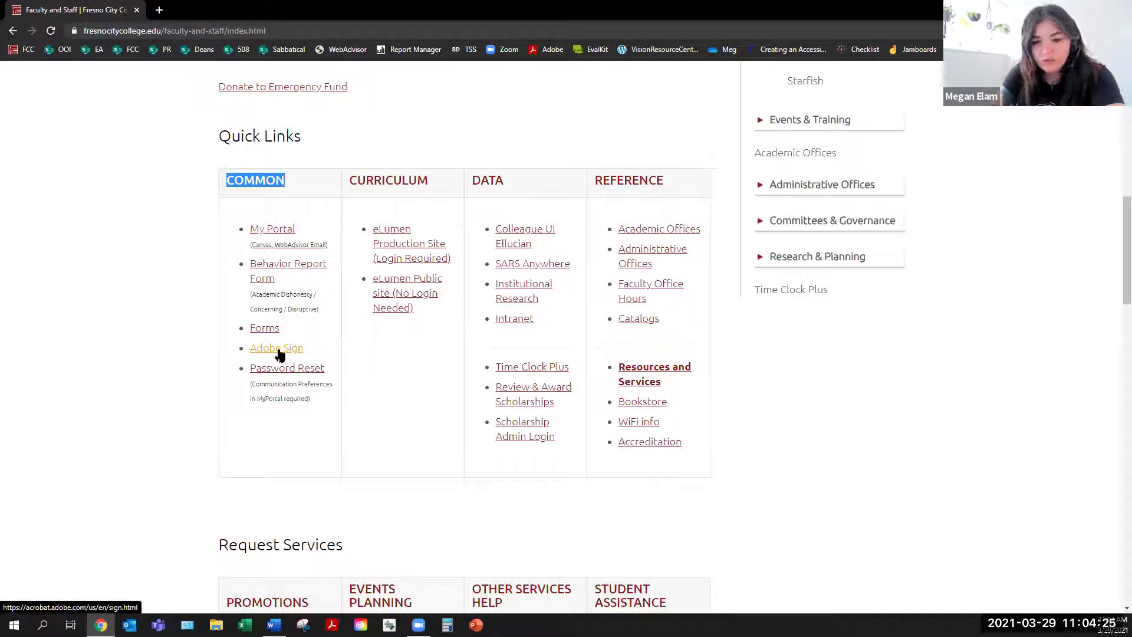
Step: Follow the Adobe Sign quick link to the e-signatures page and go to its sign-in page
{"action": "left_click", "coordinate": [279, 350]}
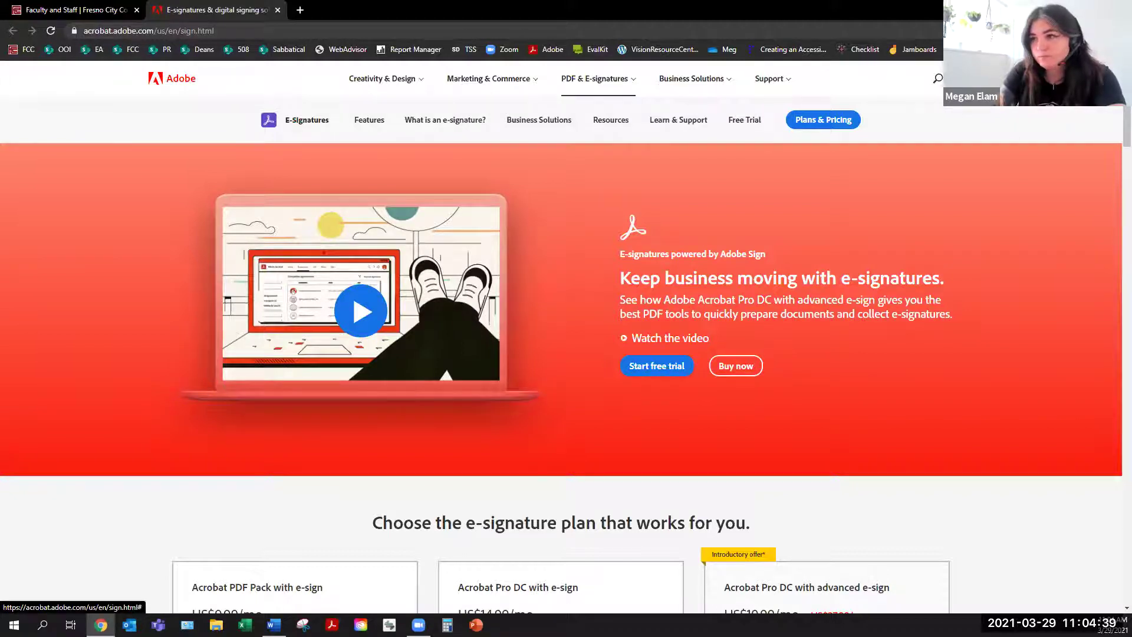
{"action": "left_click", "coordinate": [966, 93]}
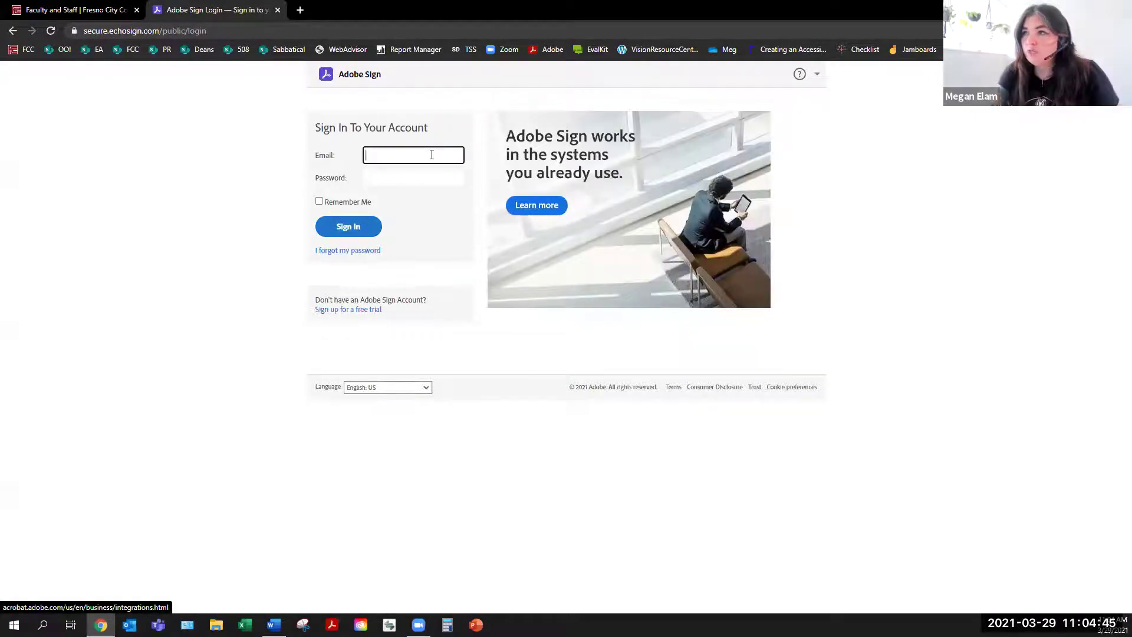
Step: Autofill the account e-mail on the Adobe Sign sign-in form and continue to the password step
{"action": "left_click", "coordinate": [430, 177]}
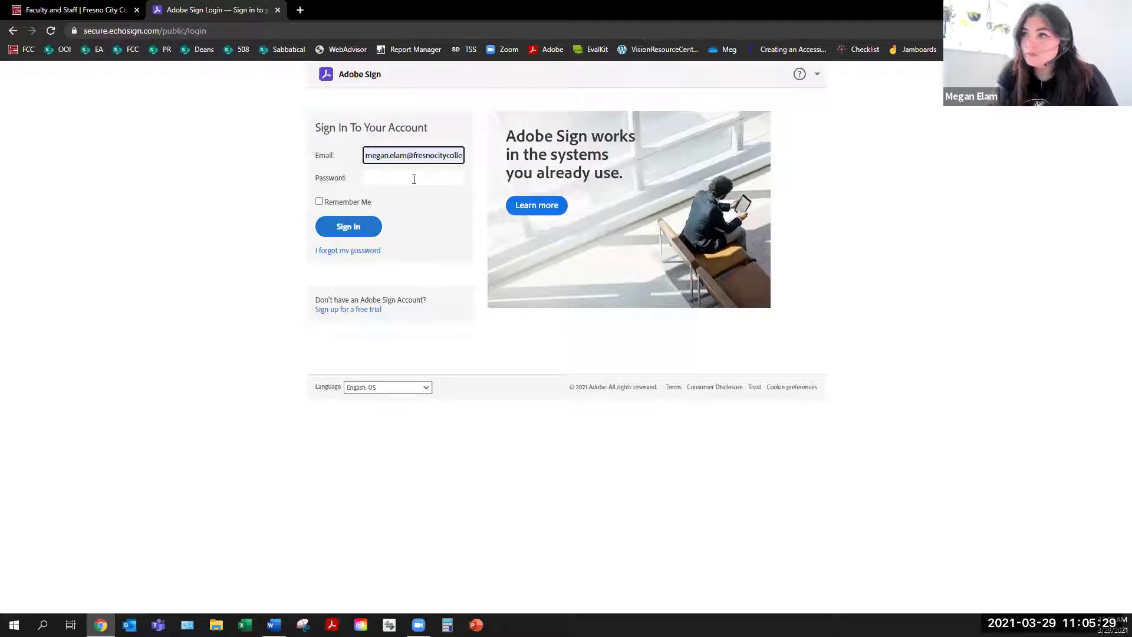
{"action": "left_click", "coordinate": [414, 179]}
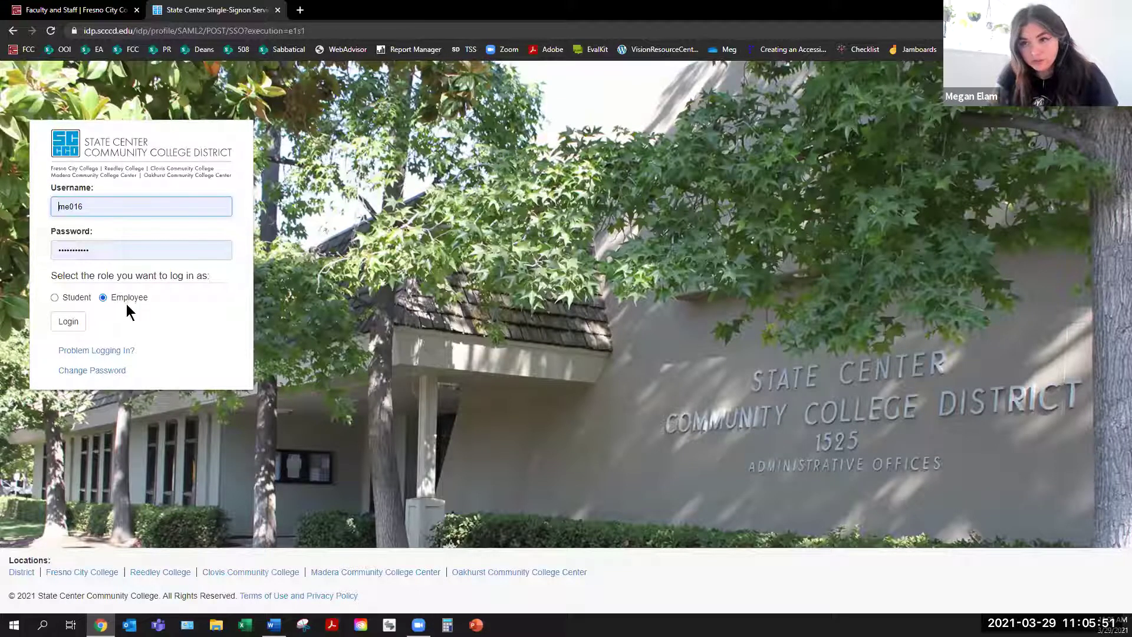
Step: Log in to State Center single sign-on as an Employee to reach the Adobe Sign welcome page
{"action": "left_click", "coordinate": [70, 323]}
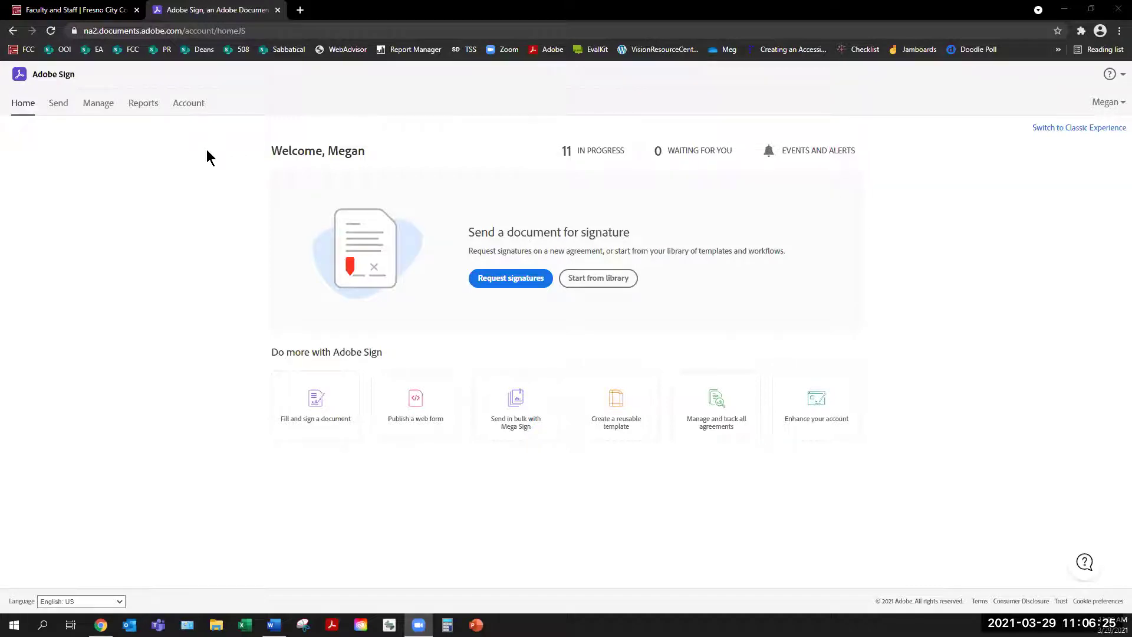
Step: Switch the Adobe Sign home page to the Classic Experience
{"action": "left_click", "coordinate": [1085, 129]}
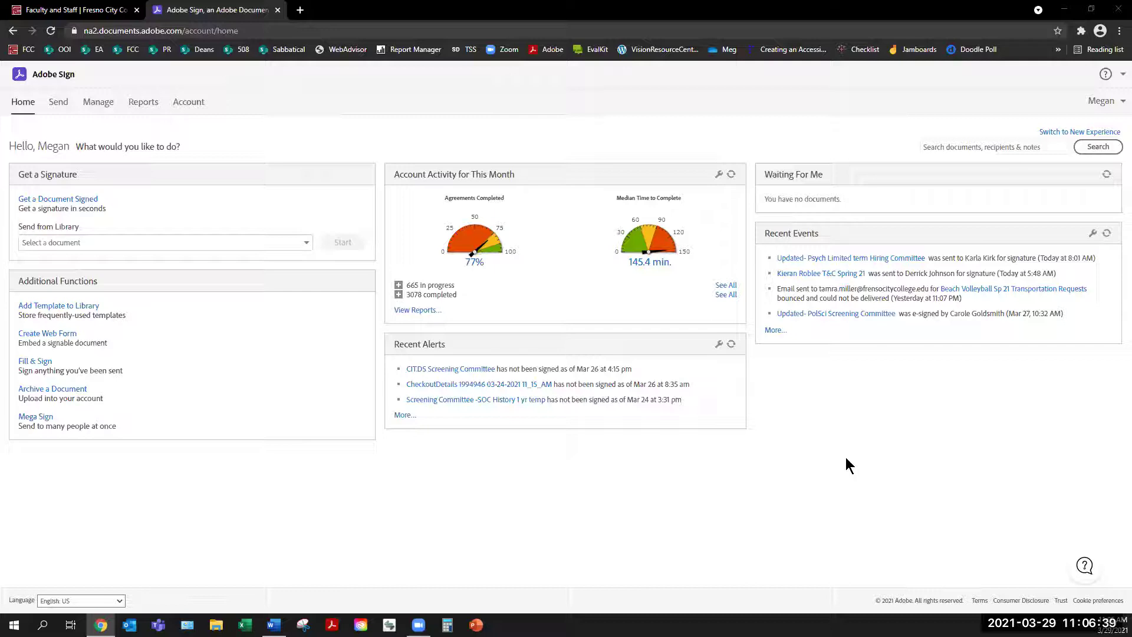
Step: Switch back to the New Experience home page welcoming Student Services
{"action": "left_click", "coordinate": [1087, 135]}
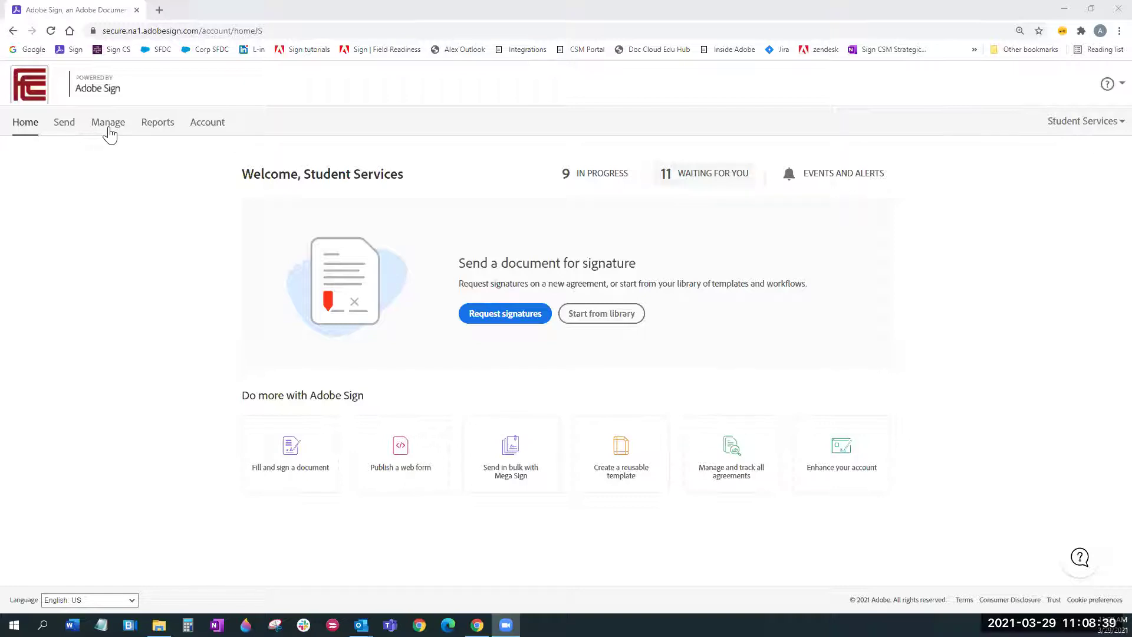
{"action": "left_click", "coordinate": [834, 187]}
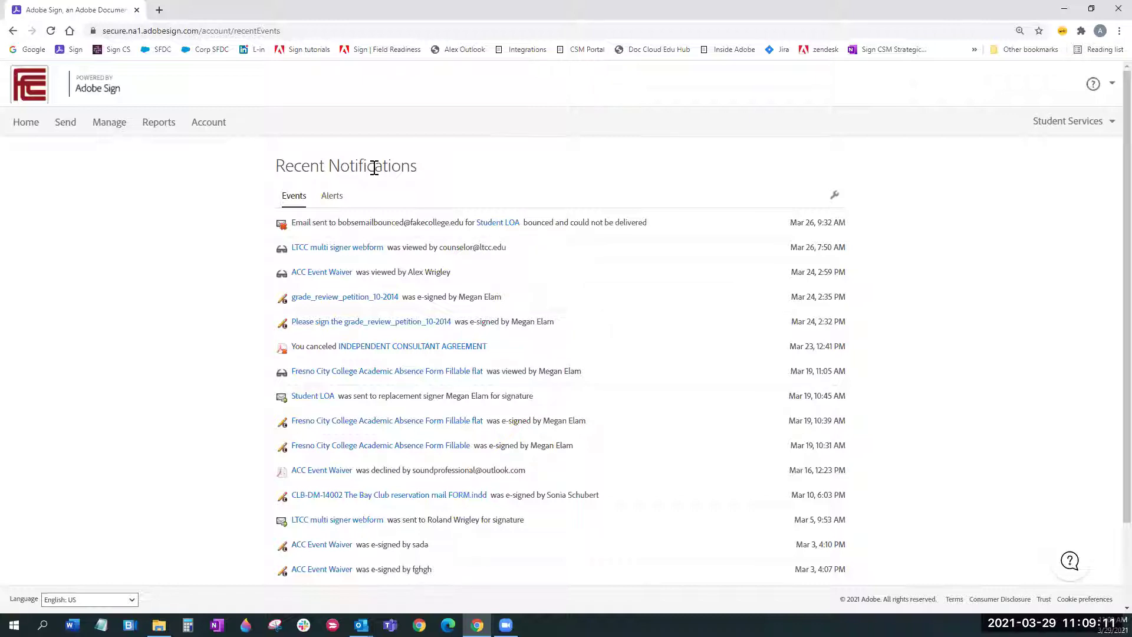
{"action": "left_click", "coordinate": [27, 131]}
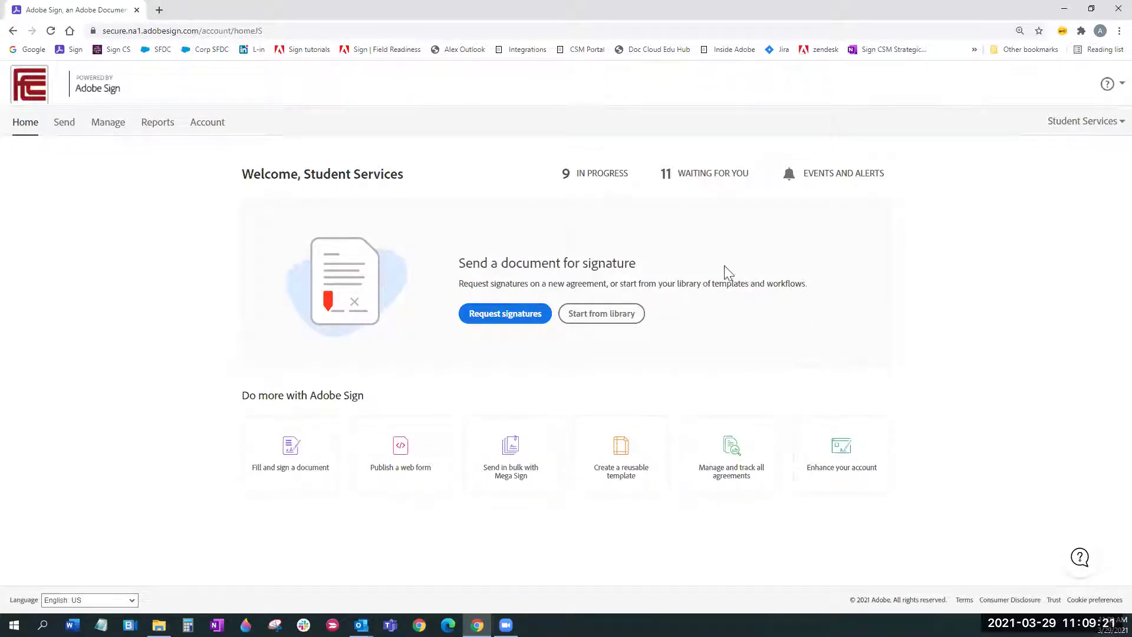
Step: Start a new signature request and begin typing the first recipient's e-mail address
{"action": "left_click", "coordinate": [501, 321]}
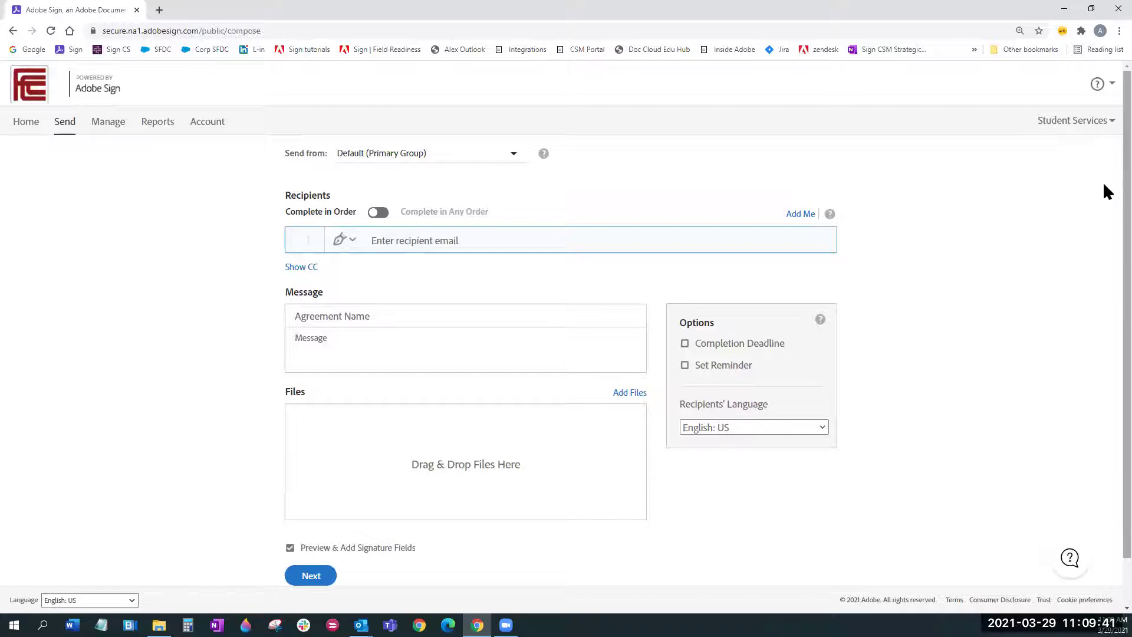
{"action": "left_click", "coordinate": [1104, 185]}
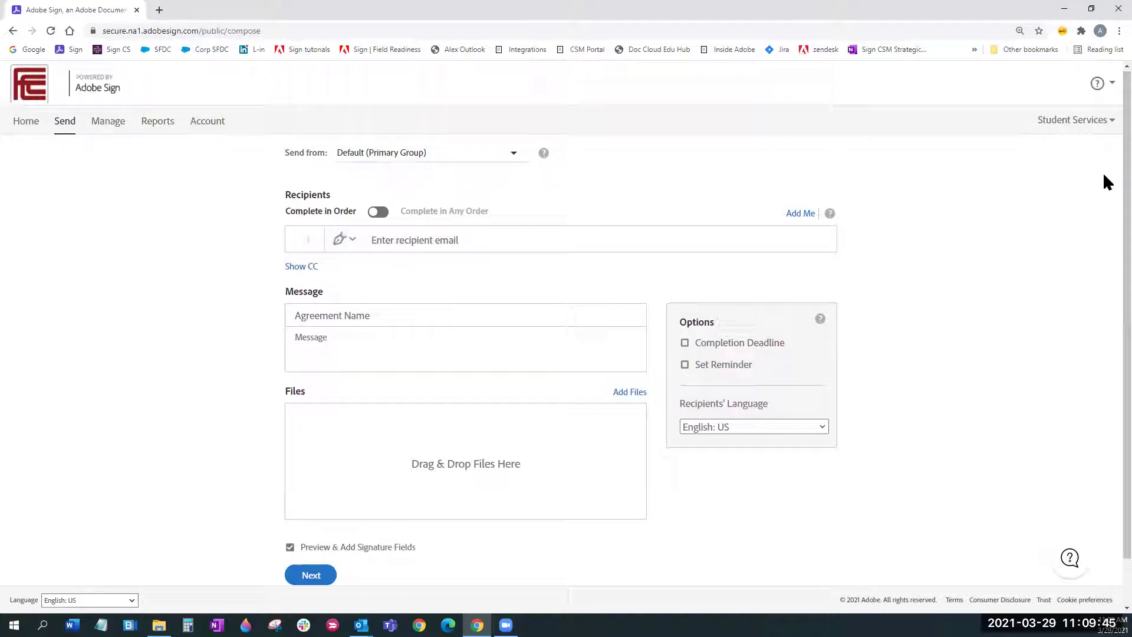
{"action": "left_click", "coordinate": [416, 242]}
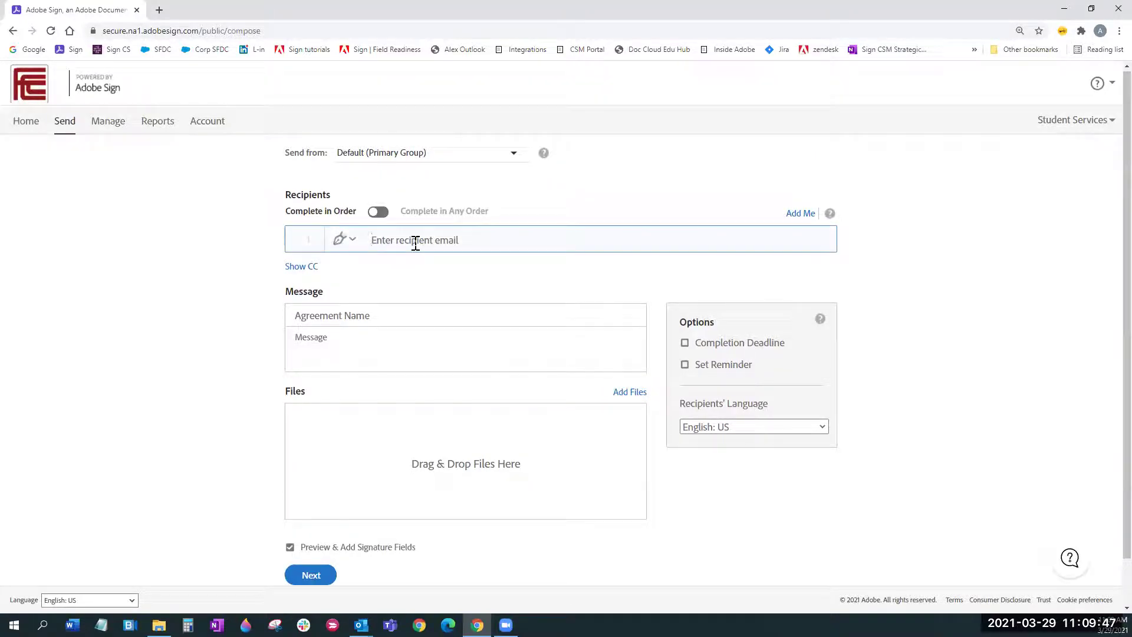
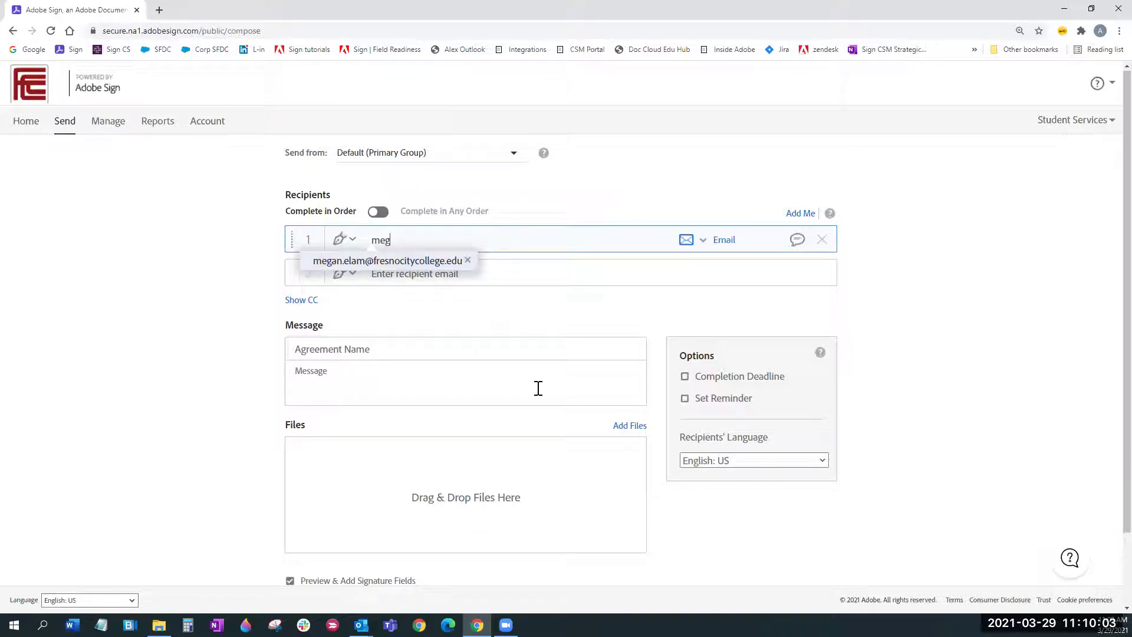
Step: Pick the suggested college e-mail address as the first recipient
{"action": "left_click", "coordinate": [387, 260]}
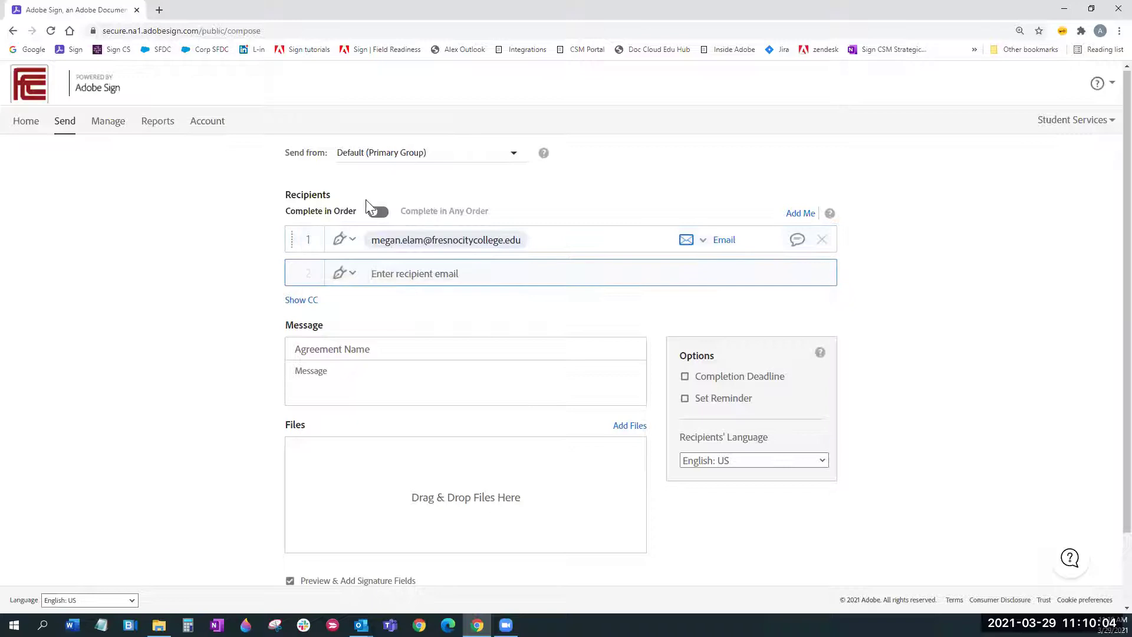
{"action": "left_click", "coordinate": [352, 241]}
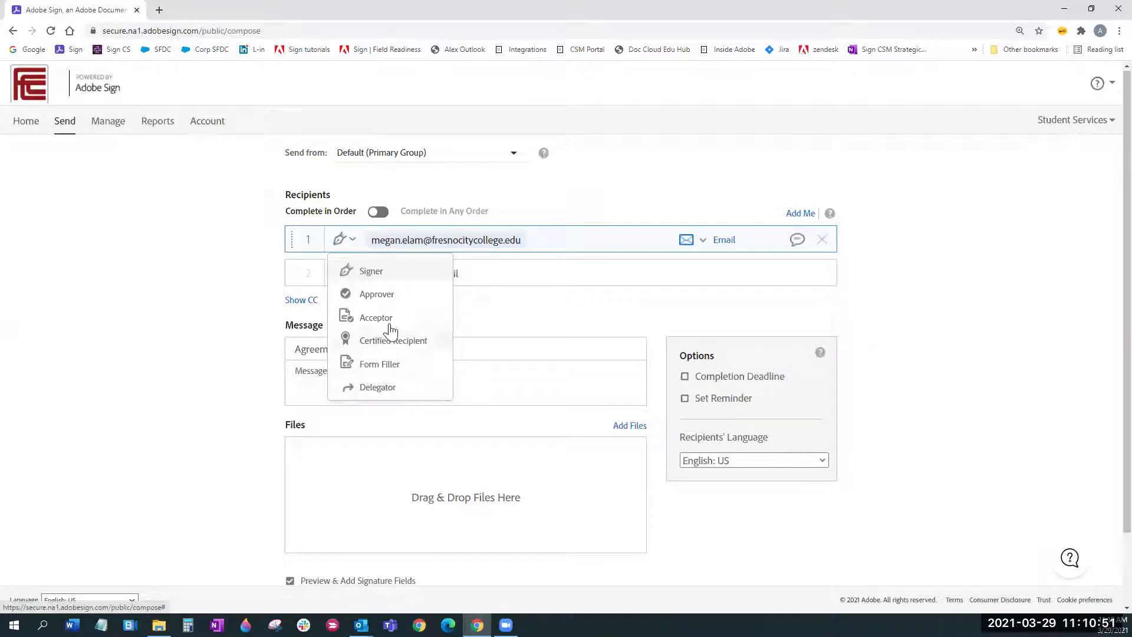
{"action": "left_click", "coordinate": [563, 241]}
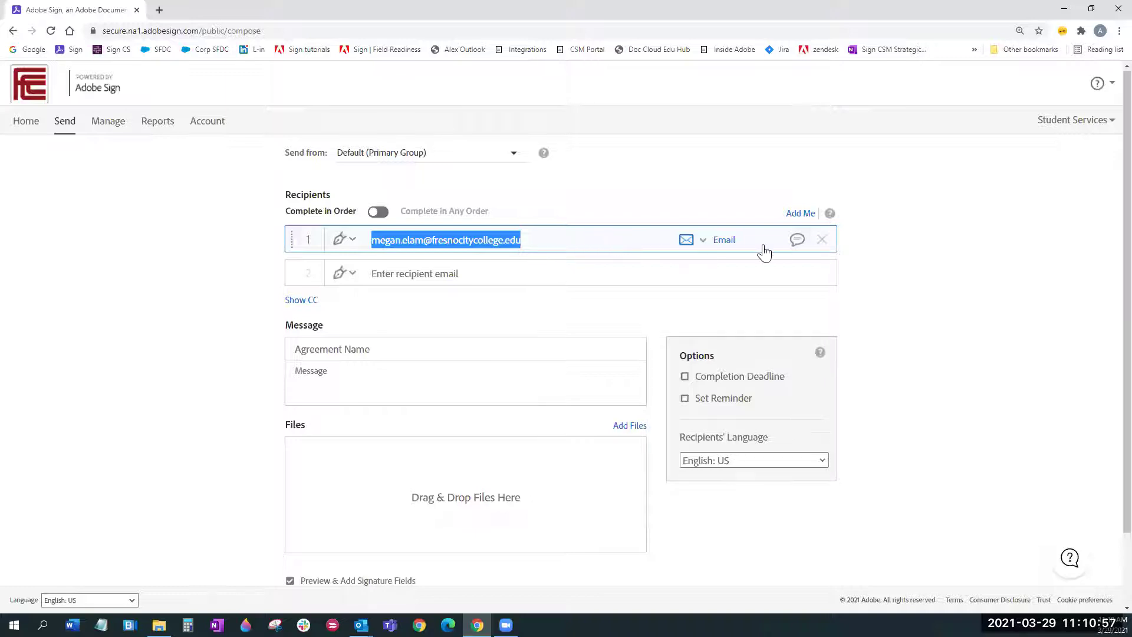
Step: Save a private message to the first recipient asking them to sign
{"action": "left_click", "coordinate": [797, 245]}
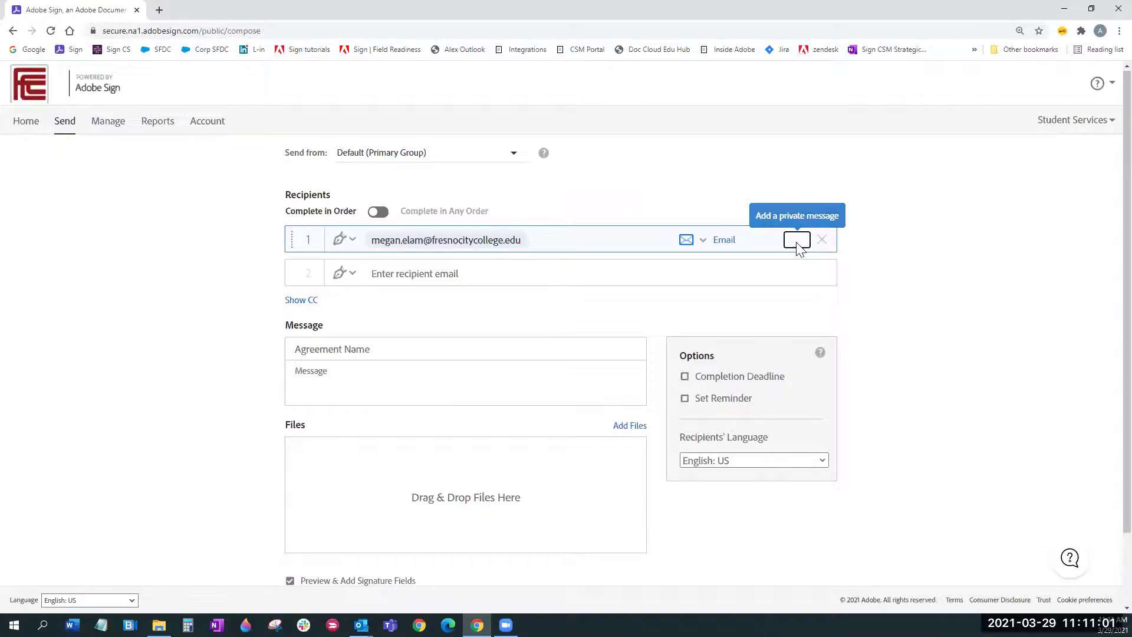
{"action": "type", "text": "Hi Megan please sign"}
{"action": "left_click", "coordinate": [709, 238]}
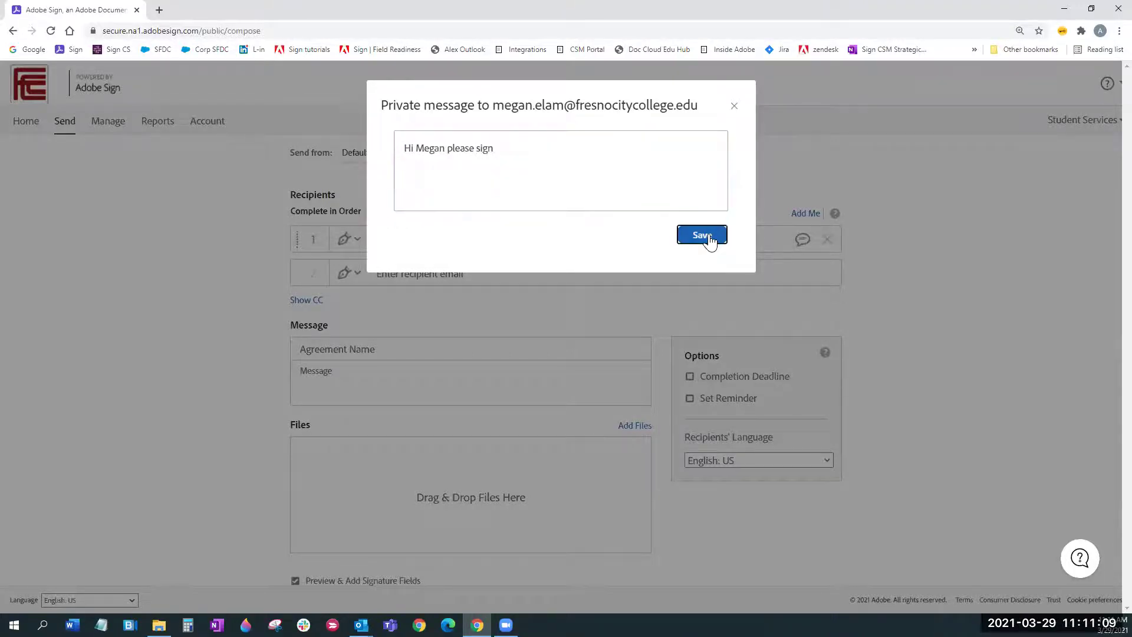
Step: Add the suggested second recipient's address and open that recipient's private message box
{"action": "left_click", "coordinate": [464, 273]}
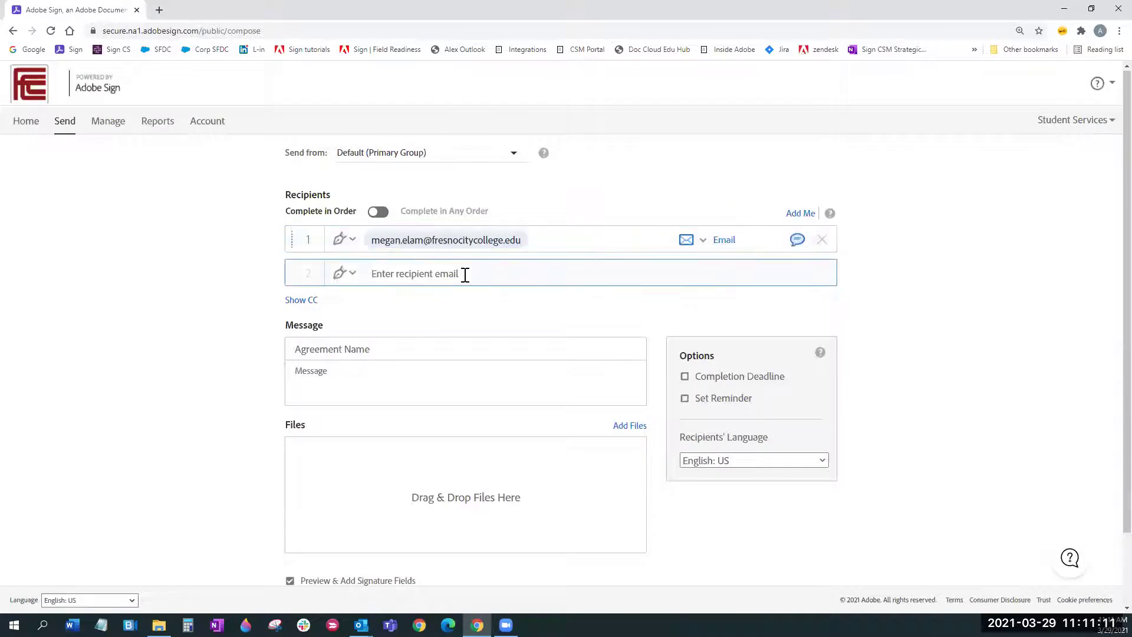
{"action": "type", "text": "jan"}
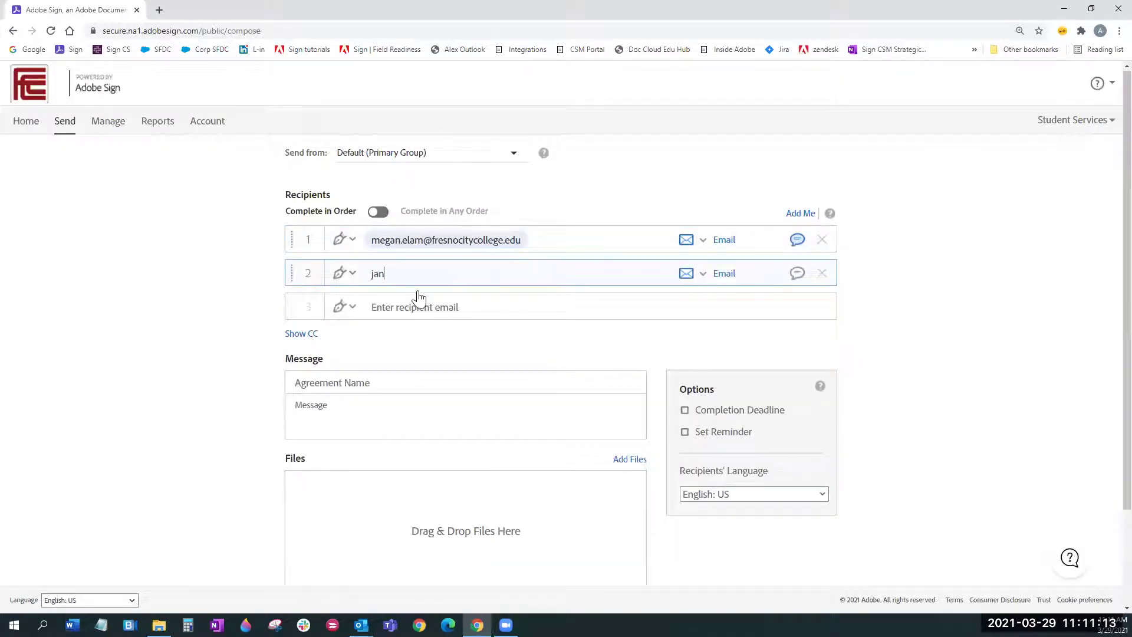
{"action": "key", "text": "Tab"}
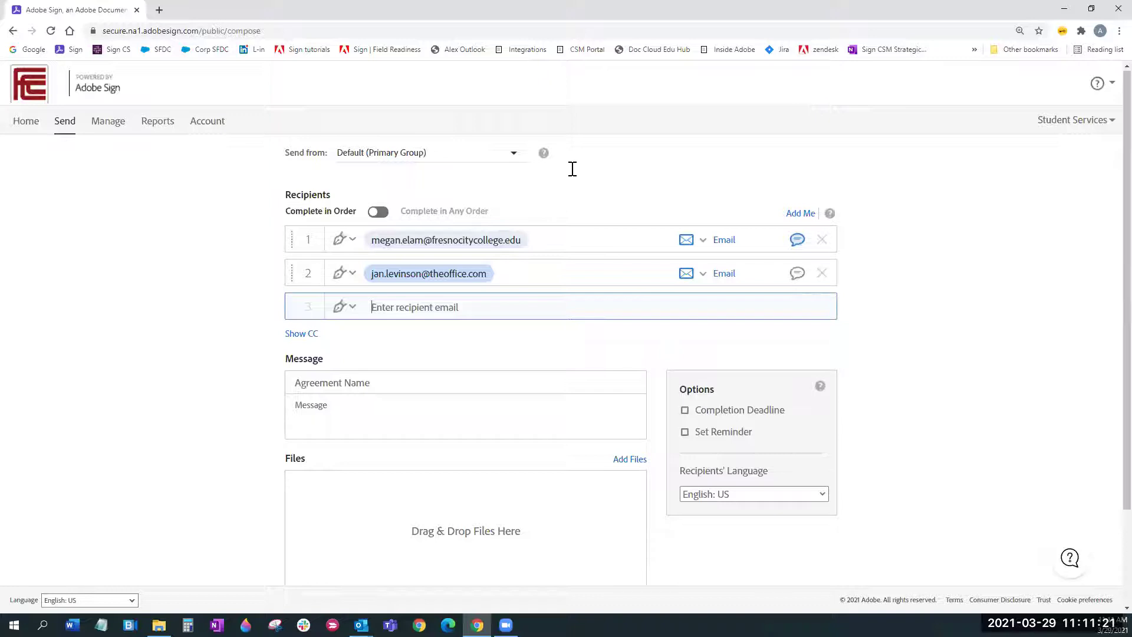
{"action": "key", "text": "shift+Tab"}
{"action": "key", "text": "shift+Tab"}
{"action": "key", "text": "shift+Tab"}
{"action": "key", "text": "Return"}
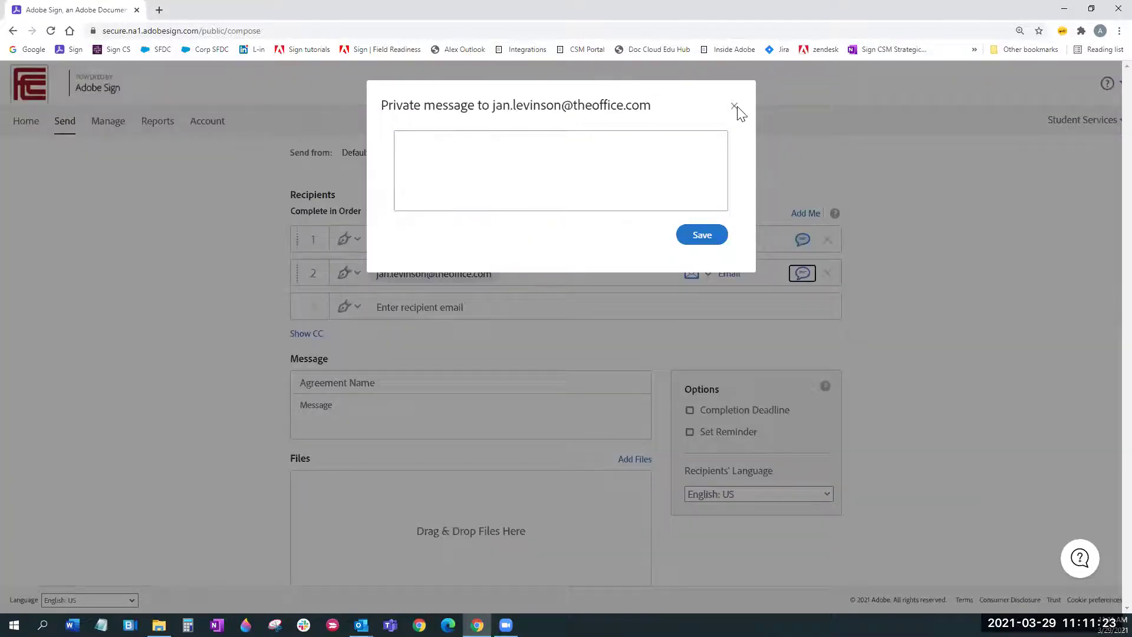
Step: Close the empty private message box without saving and select the first recipient's e-mail
{"action": "left_click", "coordinate": [735, 107]}
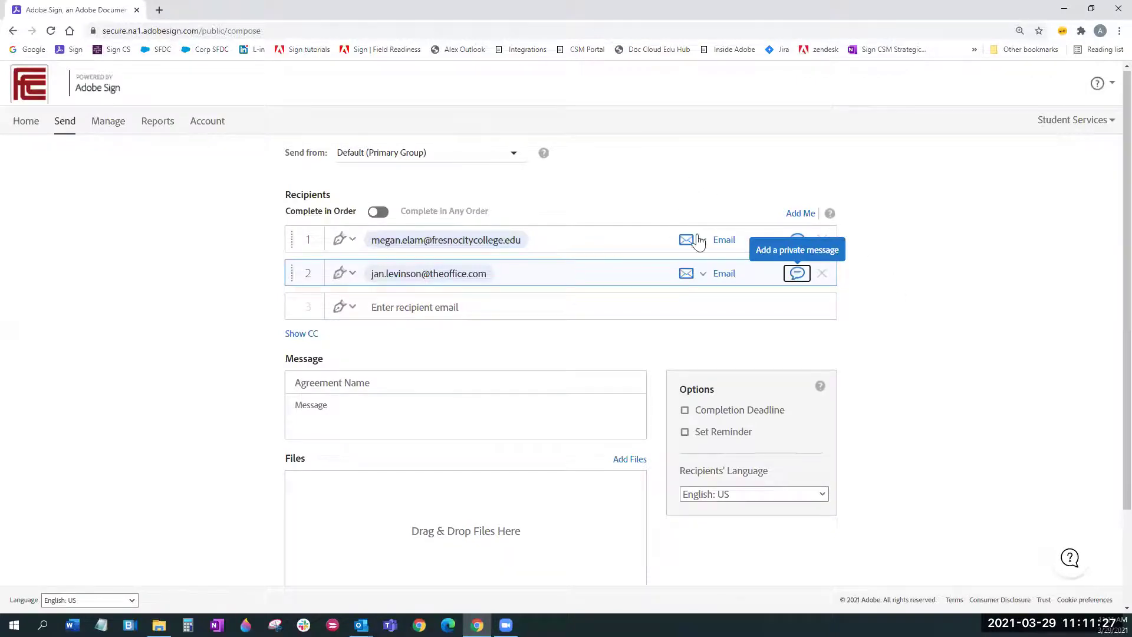
{"action": "left_click", "coordinate": [647, 227]}
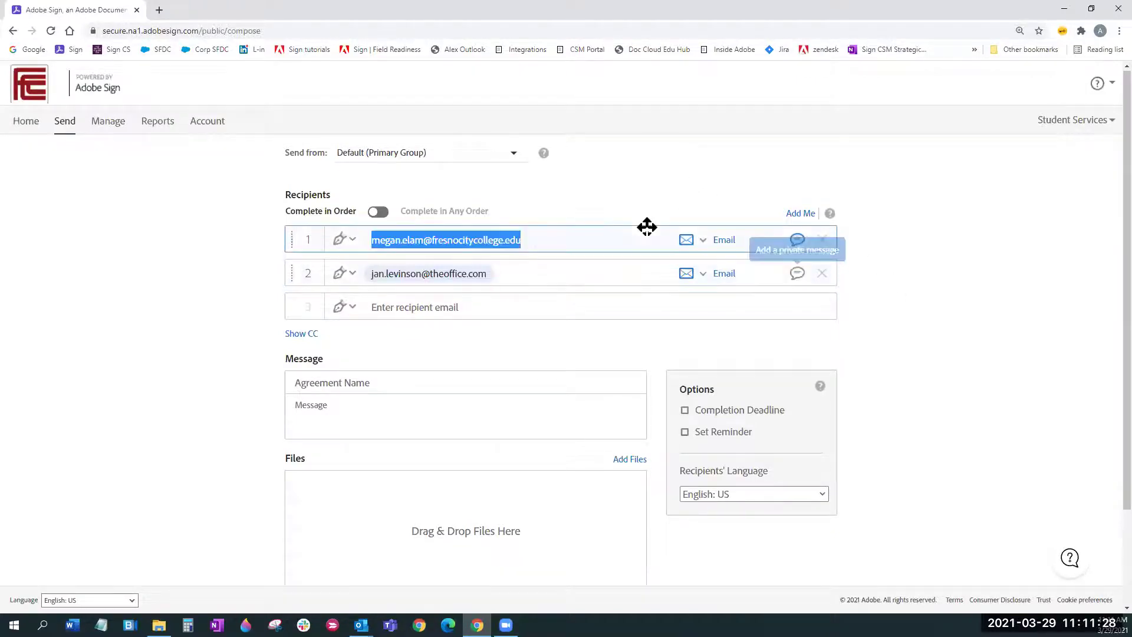
{"action": "left_click", "coordinate": [703, 241]}
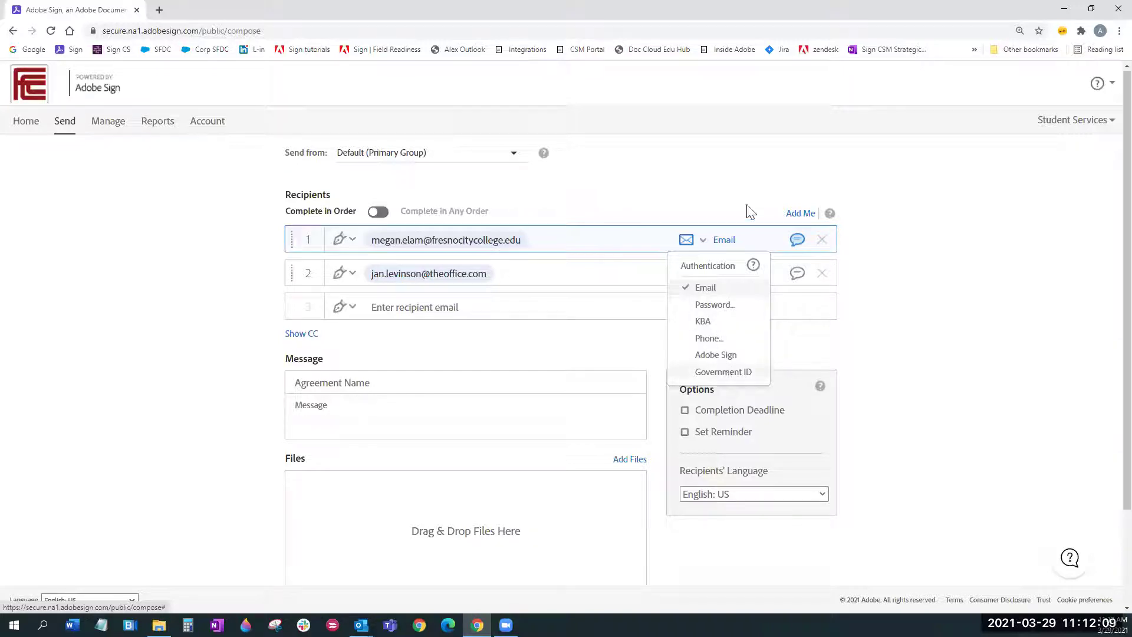
{"action": "left_click", "coordinate": [734, 185]}
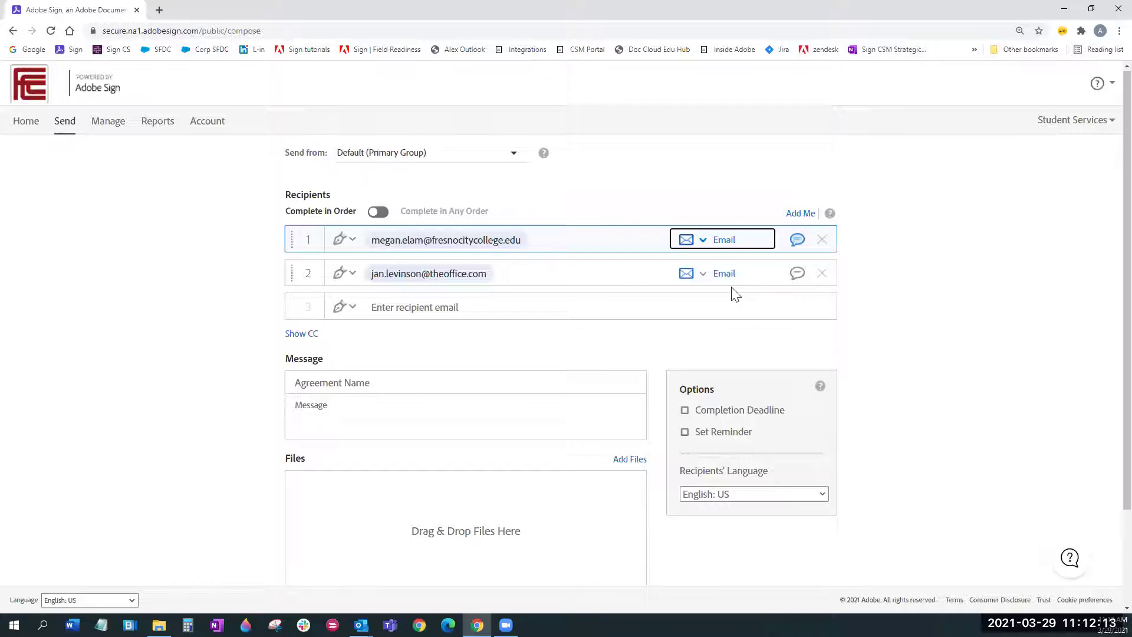
{"action": "left_click", "coordinate": [567, 306]}
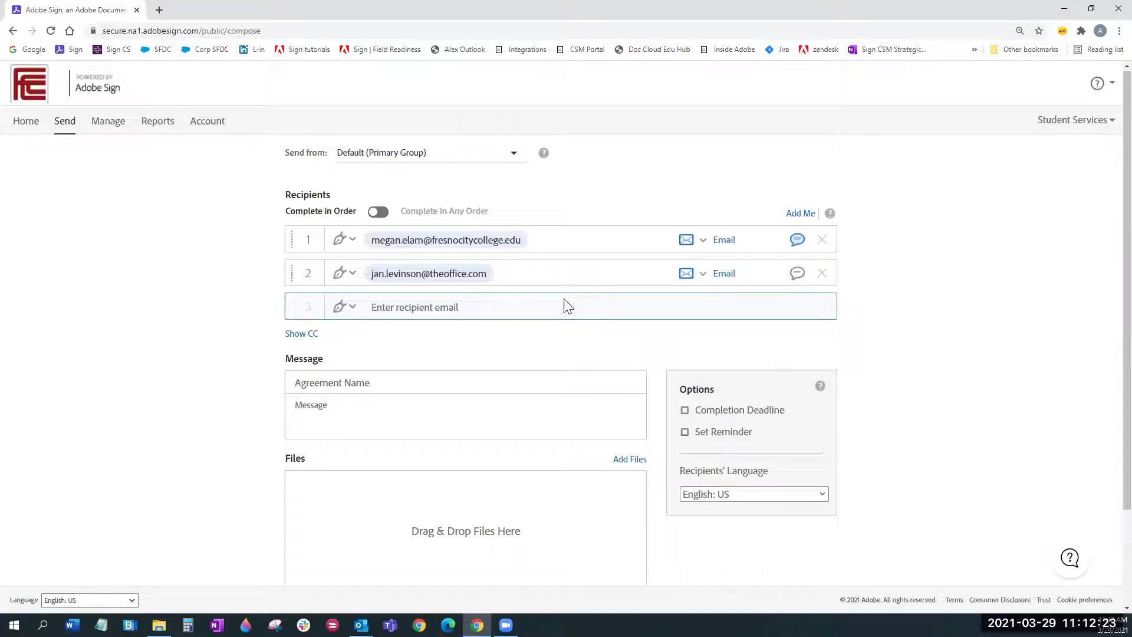
Step: Add a third recipient from the address suggestion, then delete recipients 2 and 3
{"action": "type", "text": "tom"}
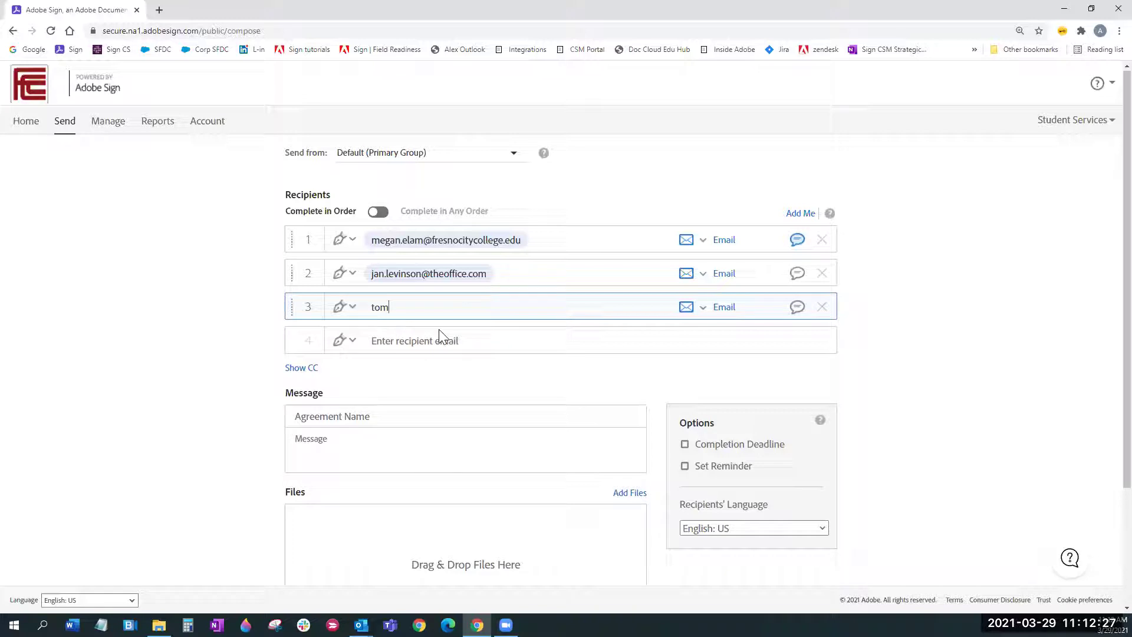
{"action": "left_click", "coordinate": [448, 345]}
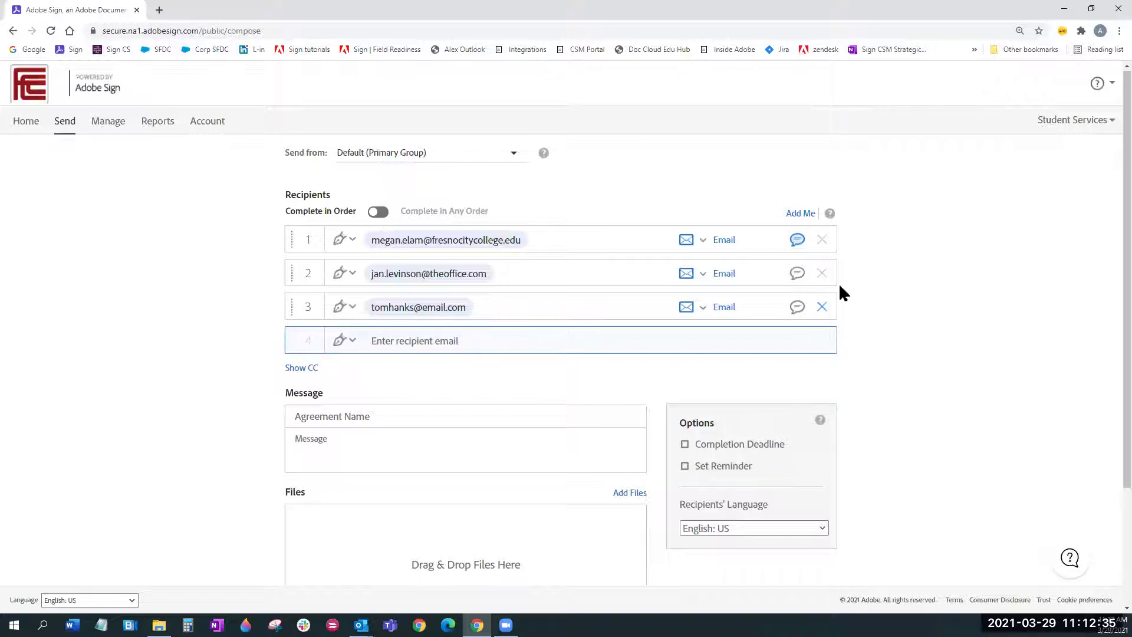
{"action": "left_click", "coordinate": [822, 307]}
{"action": "left_click", "coordinate": [822, 273]}
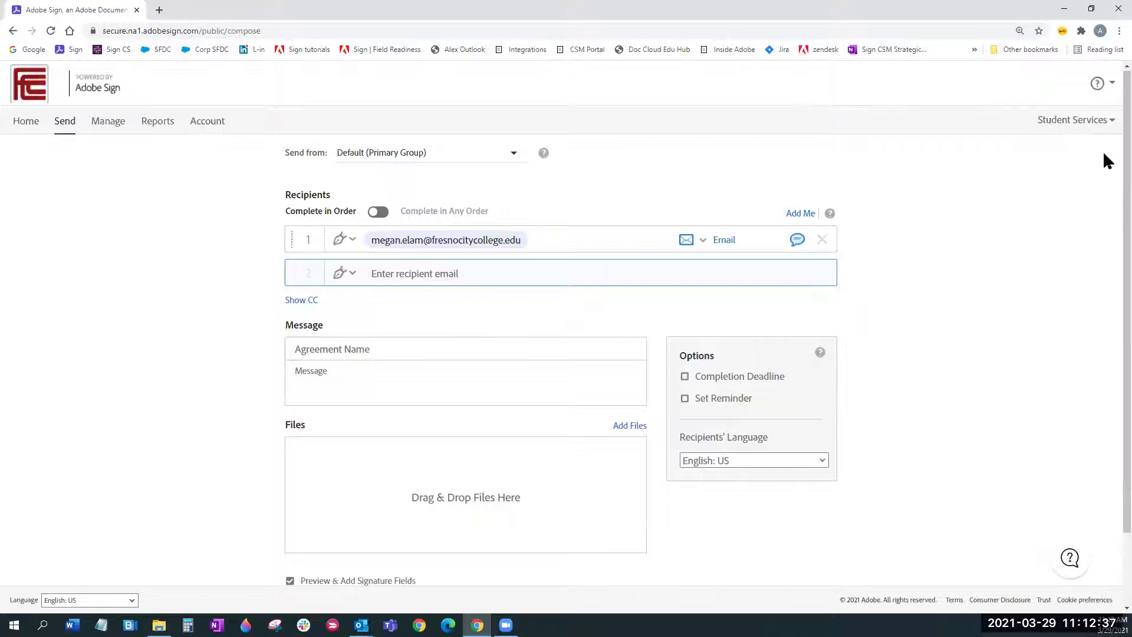
Step: Reveal the CC field, add a suggested CC address, then remove it so CC stays empty
{"action": "scroll", "coordinate": [1106, 162], "scroll_direction": "down", "scroll_amount": 1}
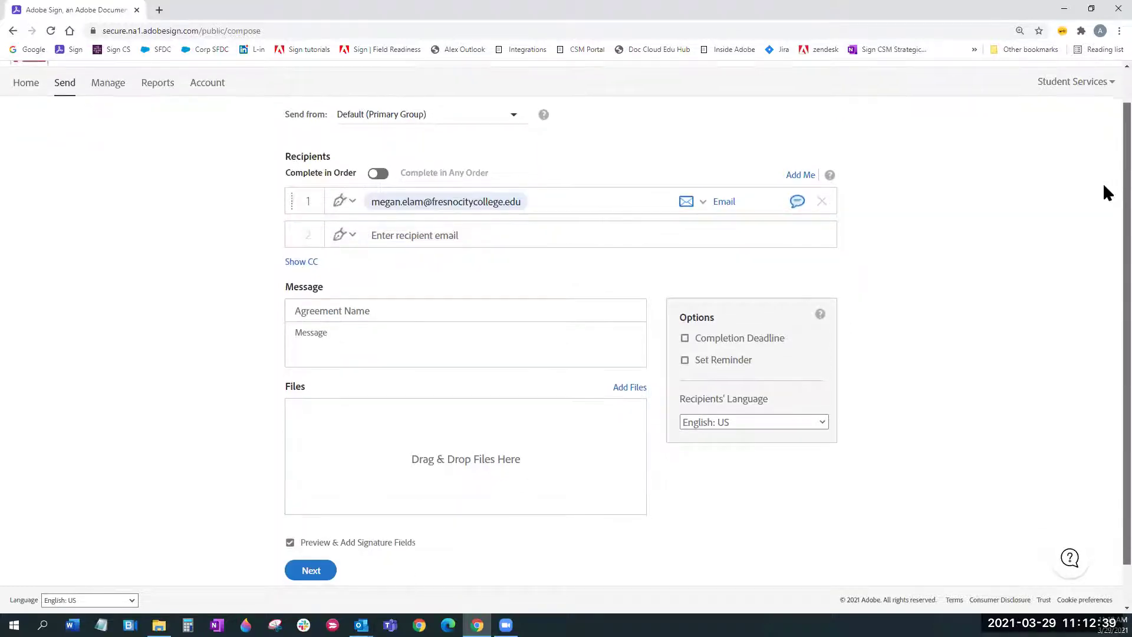
{"action": "scroll", "coordinate": [1107, 193], "scroll_direction": "down", "scroll_amount": 1}
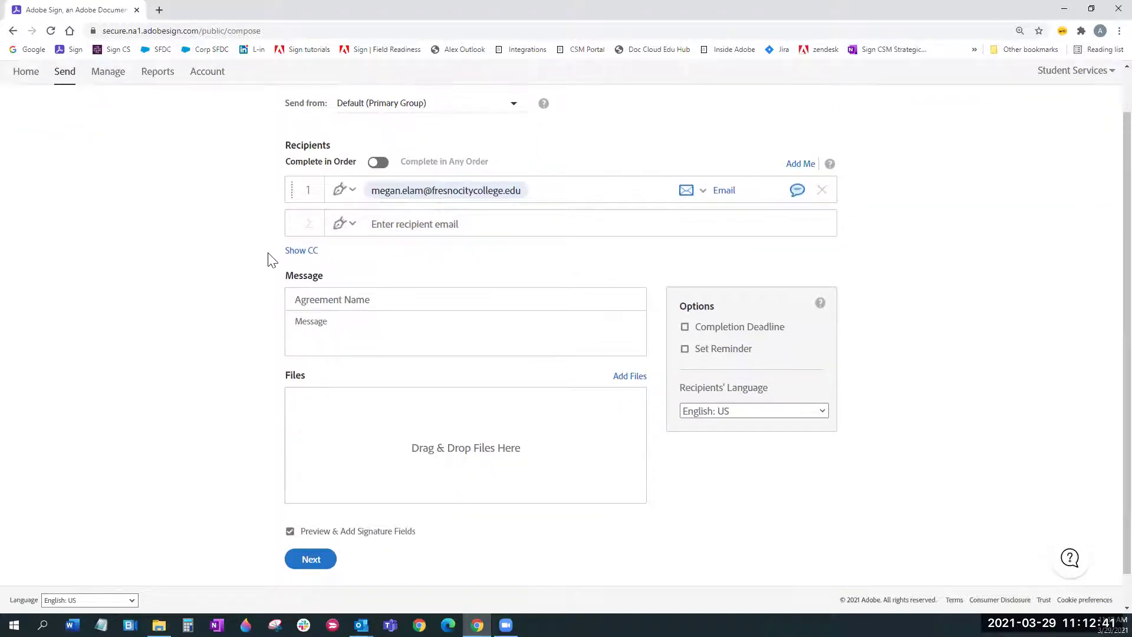
{"action": "left_click", "coordinate": [312, 257]}
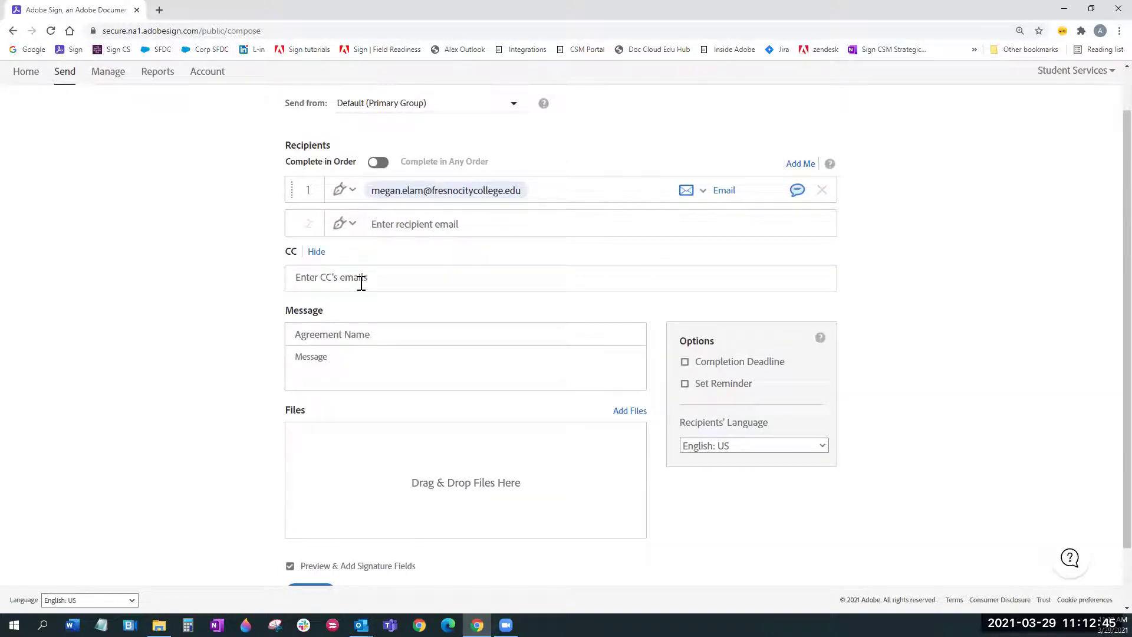
{"action": "type", "text": "tom"}
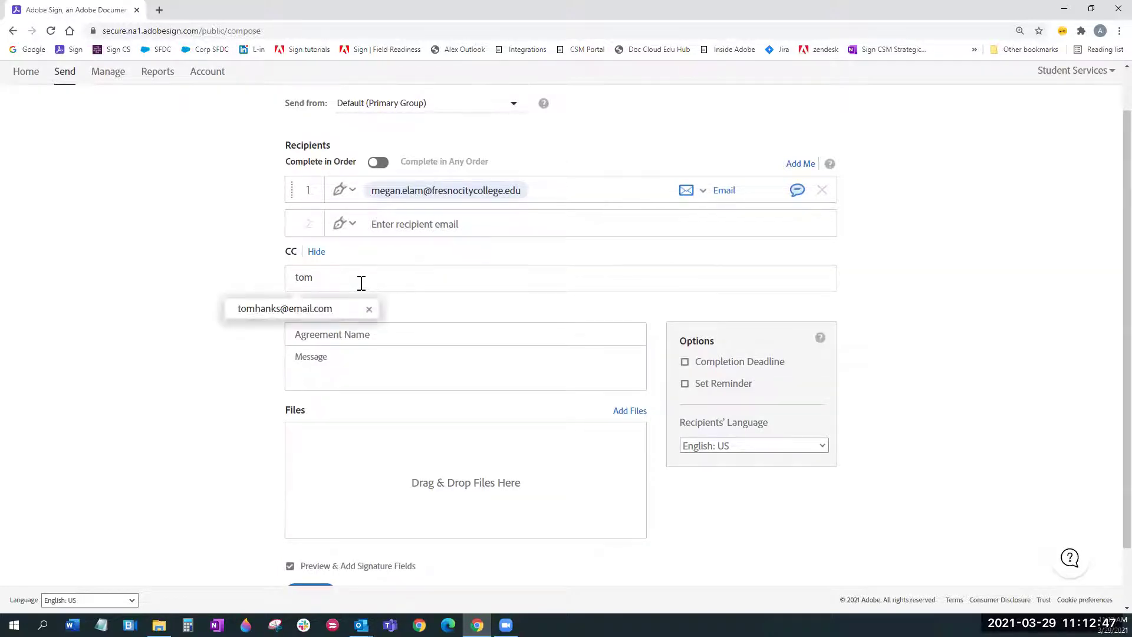
{"action": "left_click", "coordinate": [318, 308]}
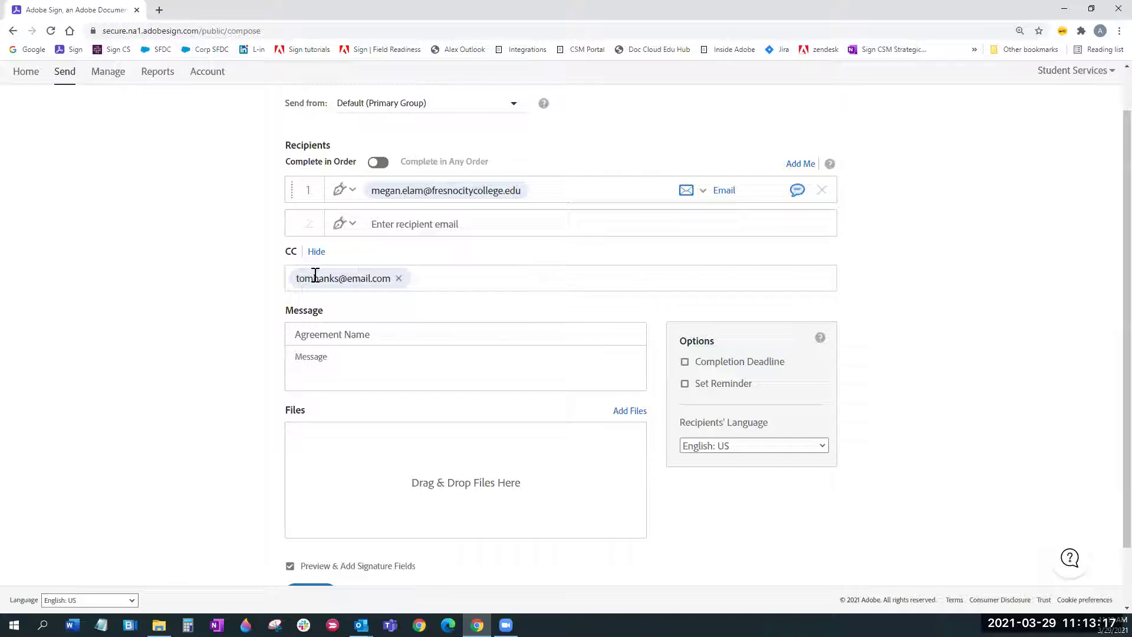
{"action": "left_click", "coordinate": [398, 278]}
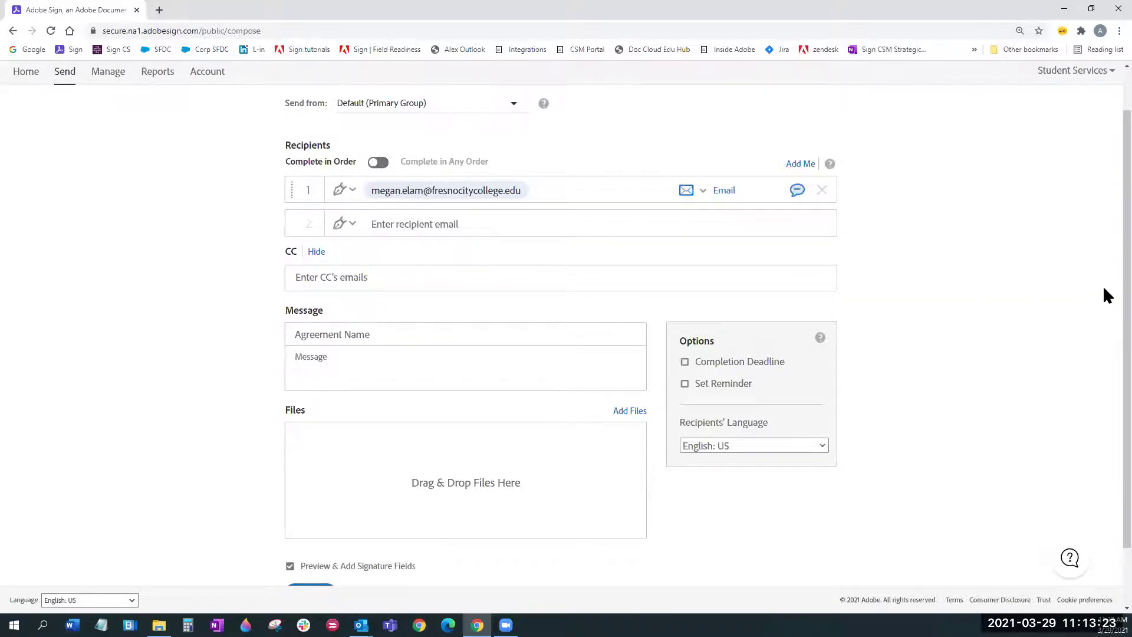
{"action": "scroll", "coordinate": [374, 317], "scroll_direction": "down", "scroll_amount": 1}
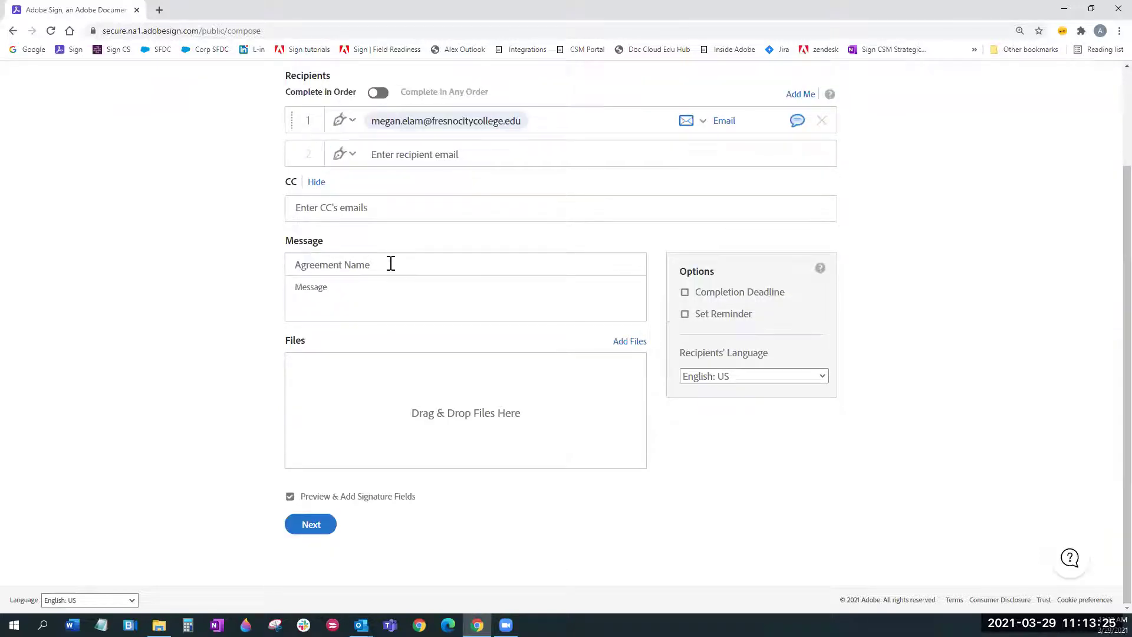
{"action": "left_click", "coordinate": [383, 266]}
{"action": "left_click", "coordinate": [358, 290]}
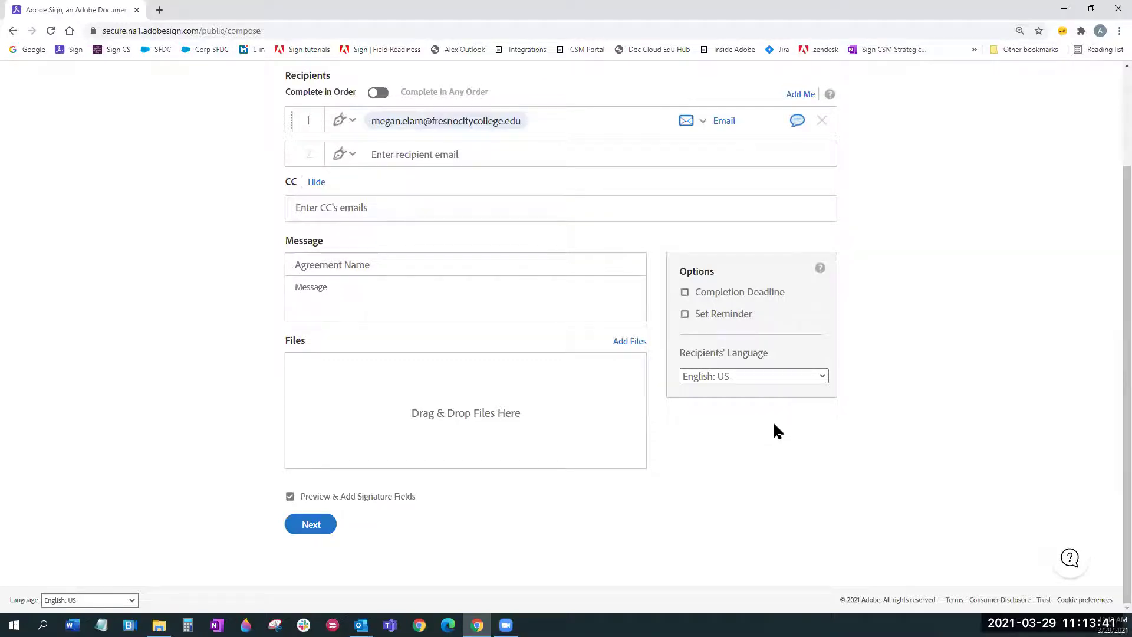
{"action": "scroll", "coordinate": [777, 431], "scroll_direction": "up", "scroll_amount": 2}
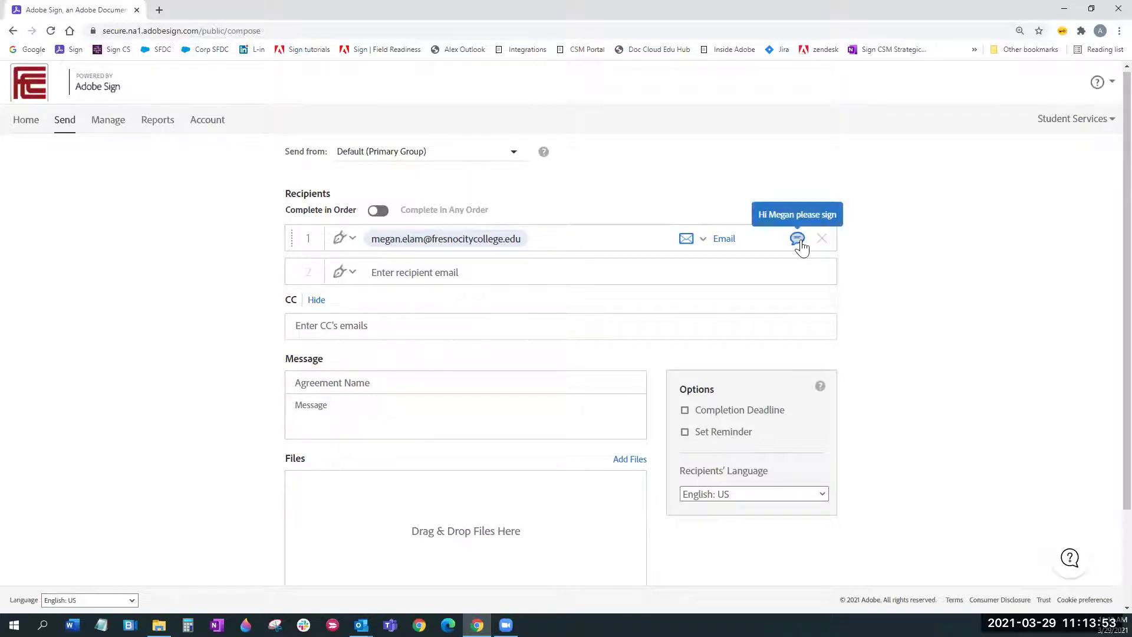
{"action": "scroll", "coordinate": [702, 438], "scroll_direction": "down", "scroll_amount": 1}
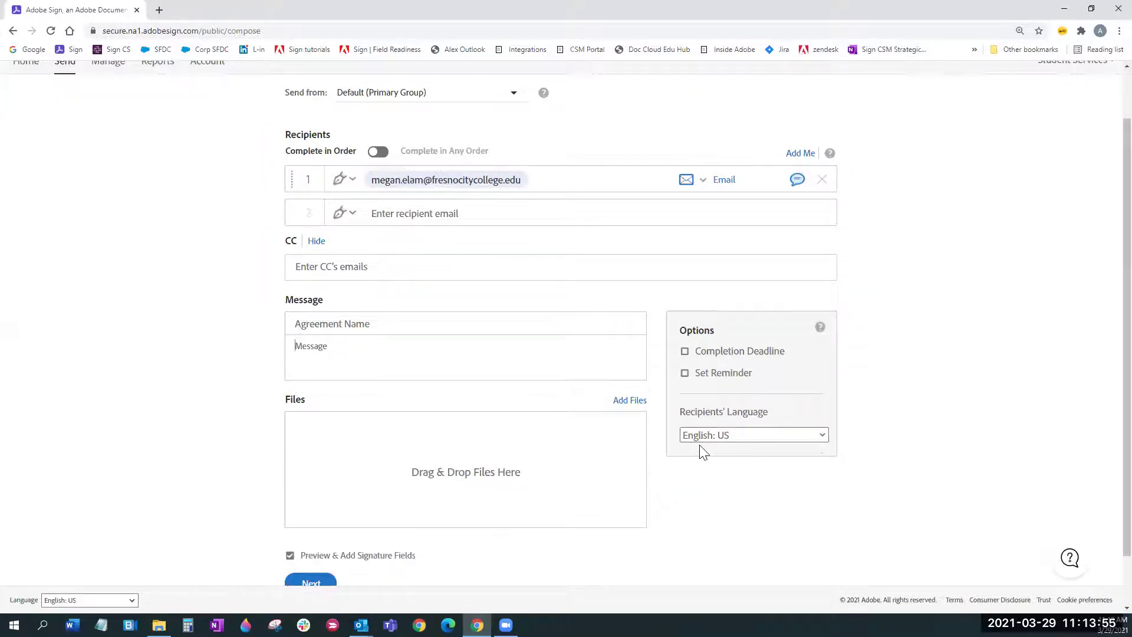
Step: Attach M A G I C 10-18-16.pdf from the computer through Add Files
{"action": "left_click", "coordinate": [632, 400]}
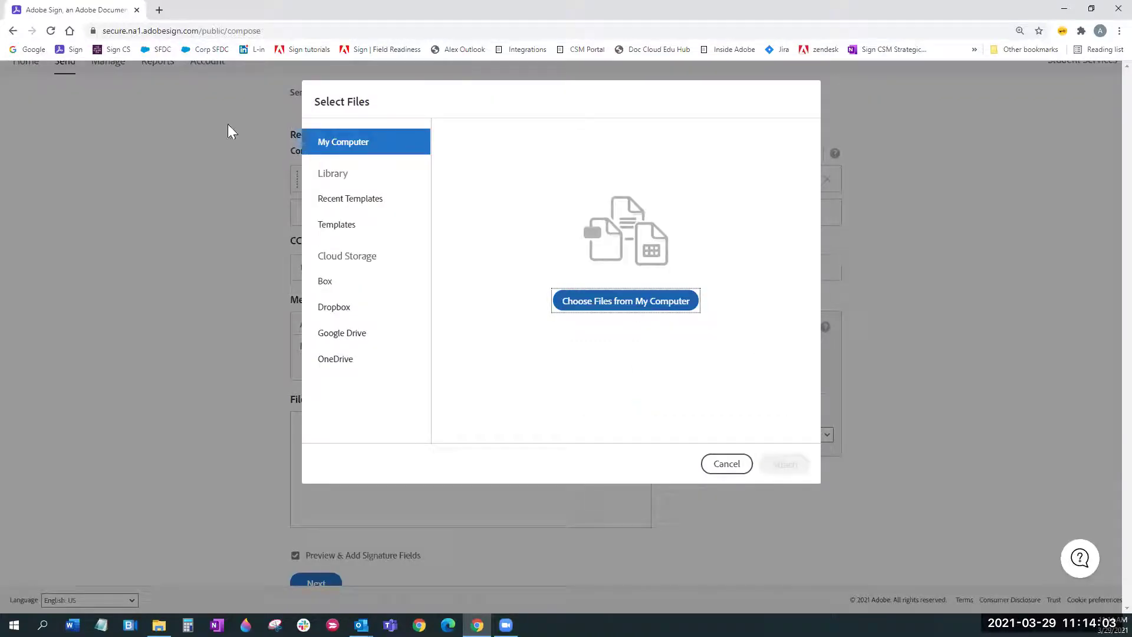
{"action": "left_click", "coordinate": [313, 88]}
{"action": "double_click", "coordinate": [312, 89]}
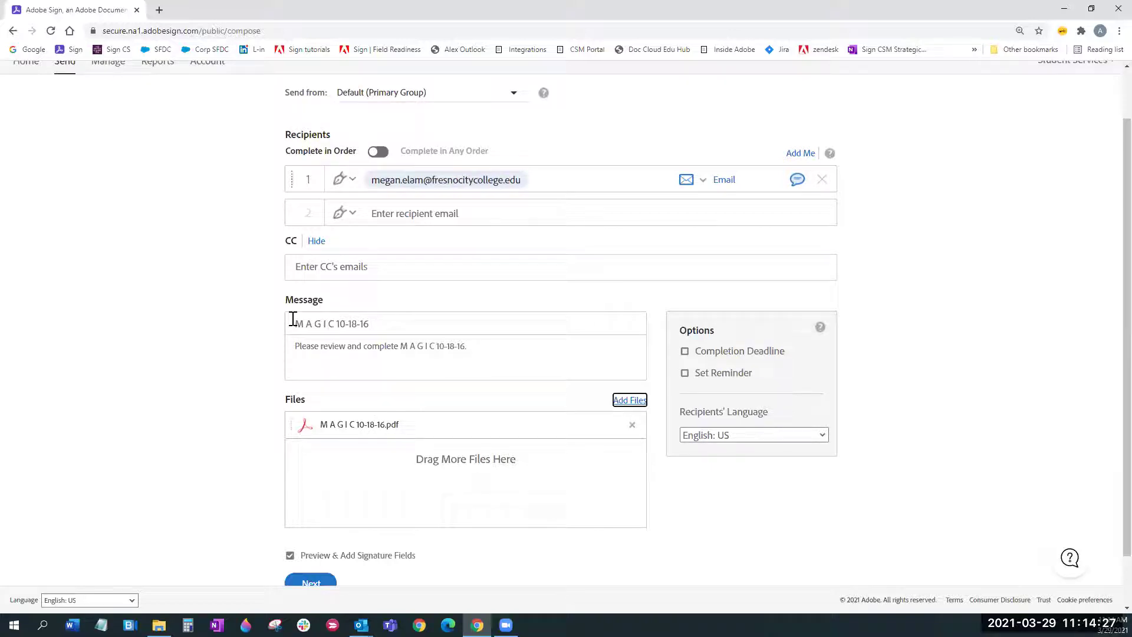
Step: Change the agreement name to 'Please sign the M A G I C 10-18-16 form'
{"action": "left_click", "coordinate": [554, 407]}
{"action": "type", "text": "Please sign the"}
{"action": "left_click", "coordinate": [527, 327]}
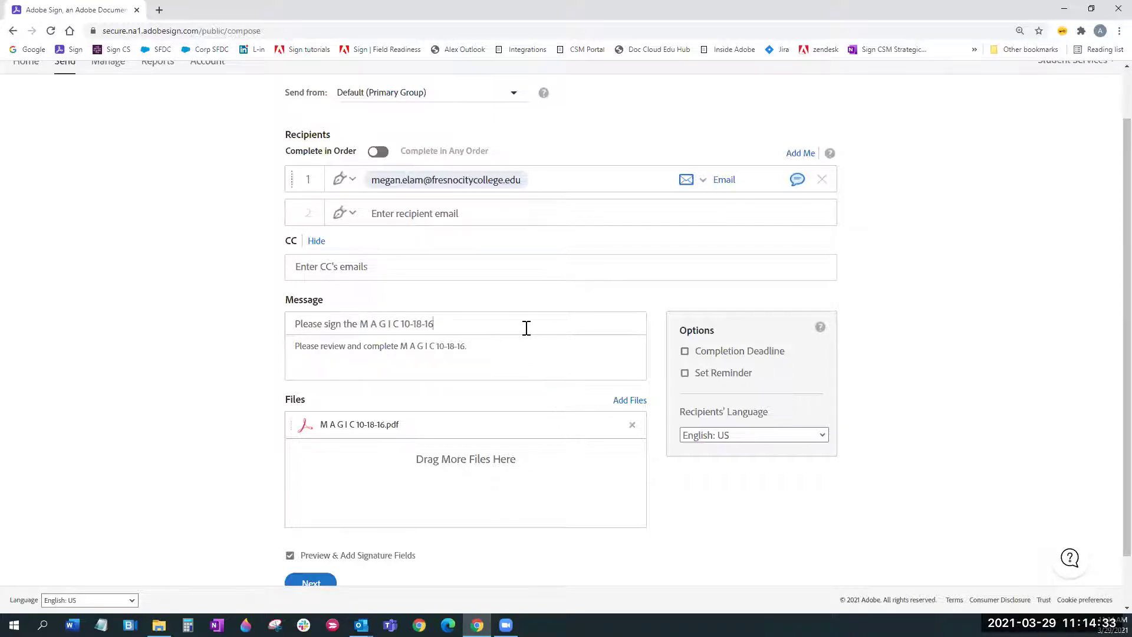
{"action": "type", "text": "fp"}
{"action": "type", "text": "rm"}
{"action": "left_click", "coordinate": [561, 365]}
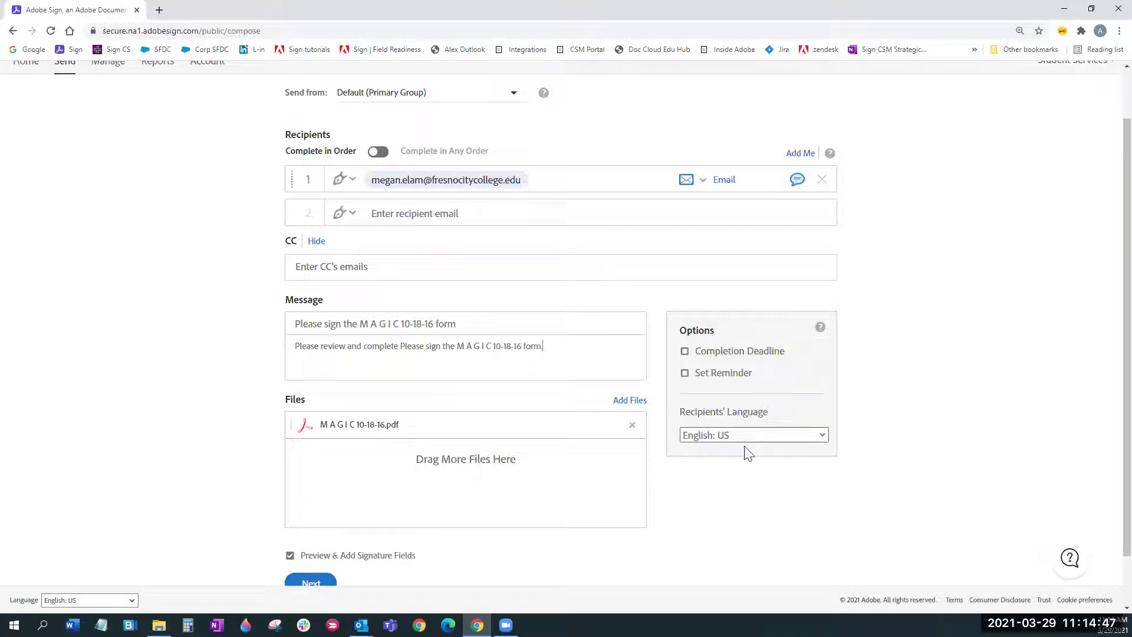
{"action": "left_click", "coordinate": [685, 352]}
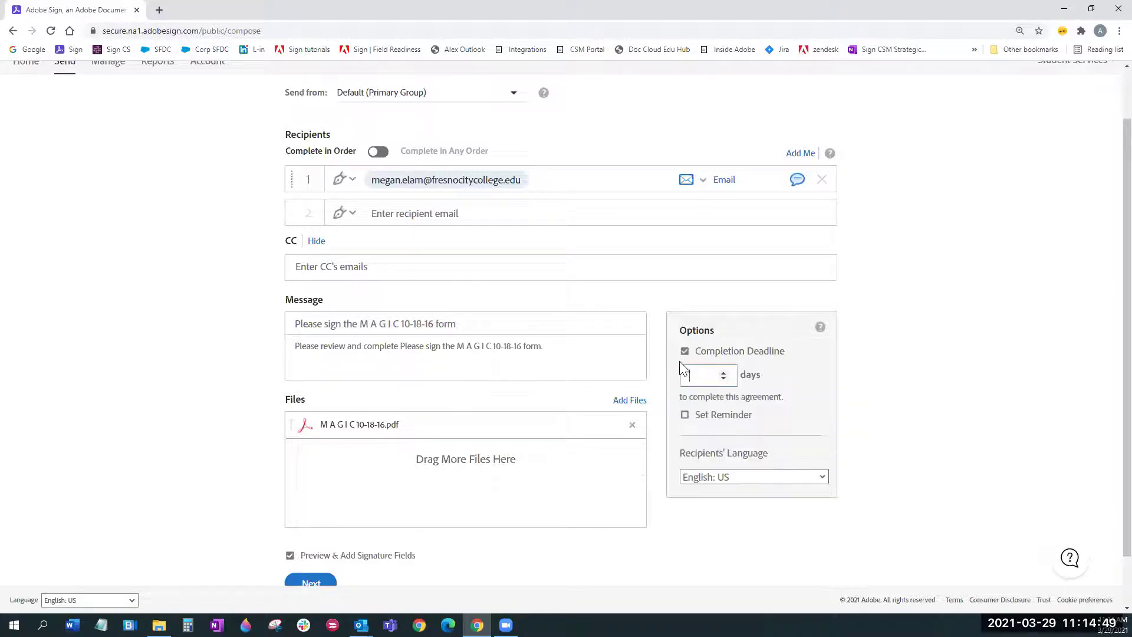
{"action": "left_click", "coordinate": [724, 373]}
{"action": "left_click", "coordinate": [723, 372]}
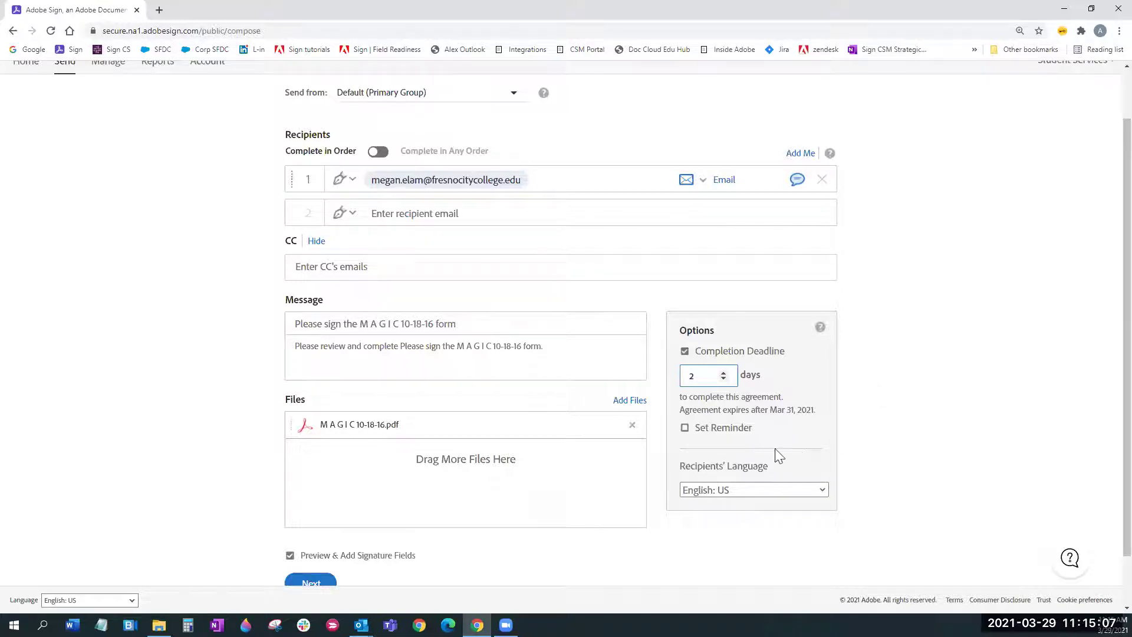
{"action": "left_click", "coordinate": [687, 429]}
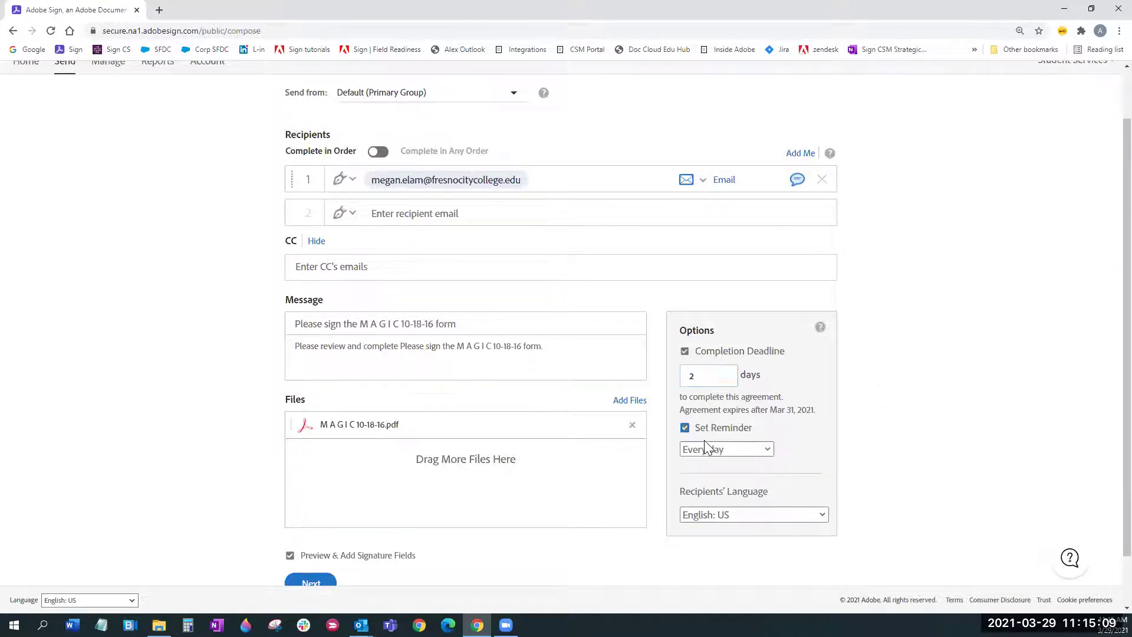
{"action": "left_click", "coordinate": [773, 453]}
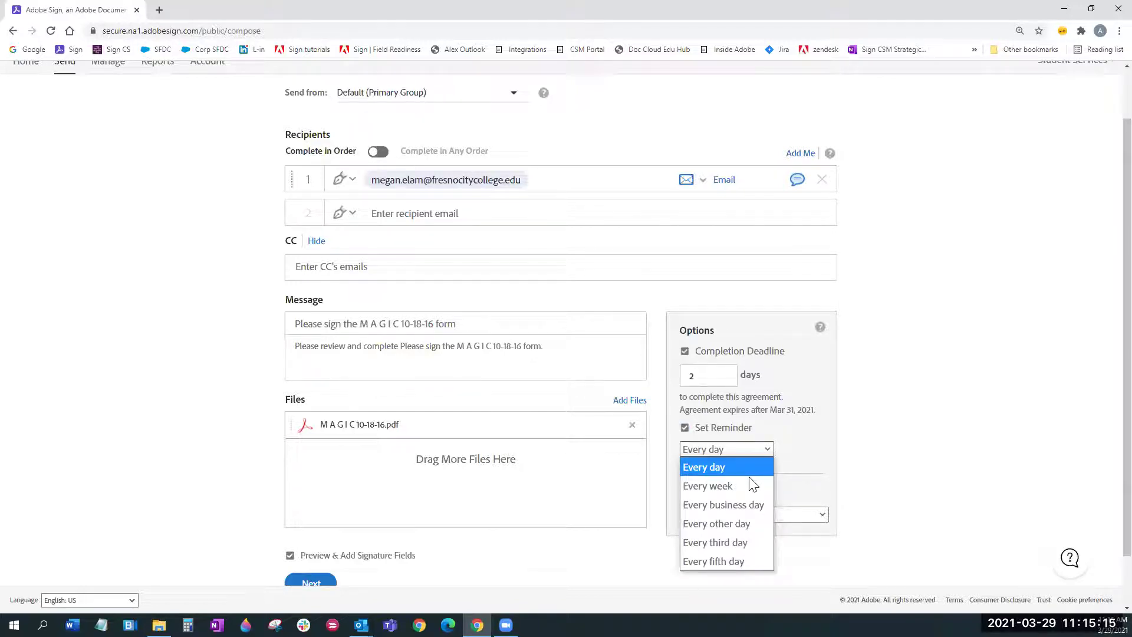
{"action": "key", "text": "Down"}
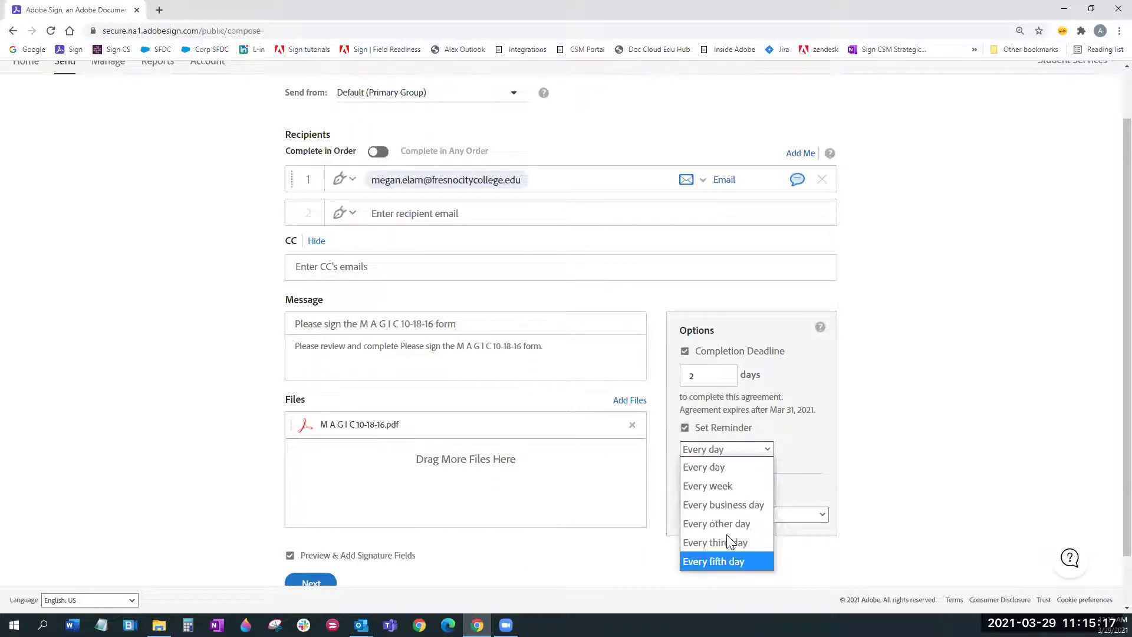
{"action": "left_click", "coordinate": [720, 466]}
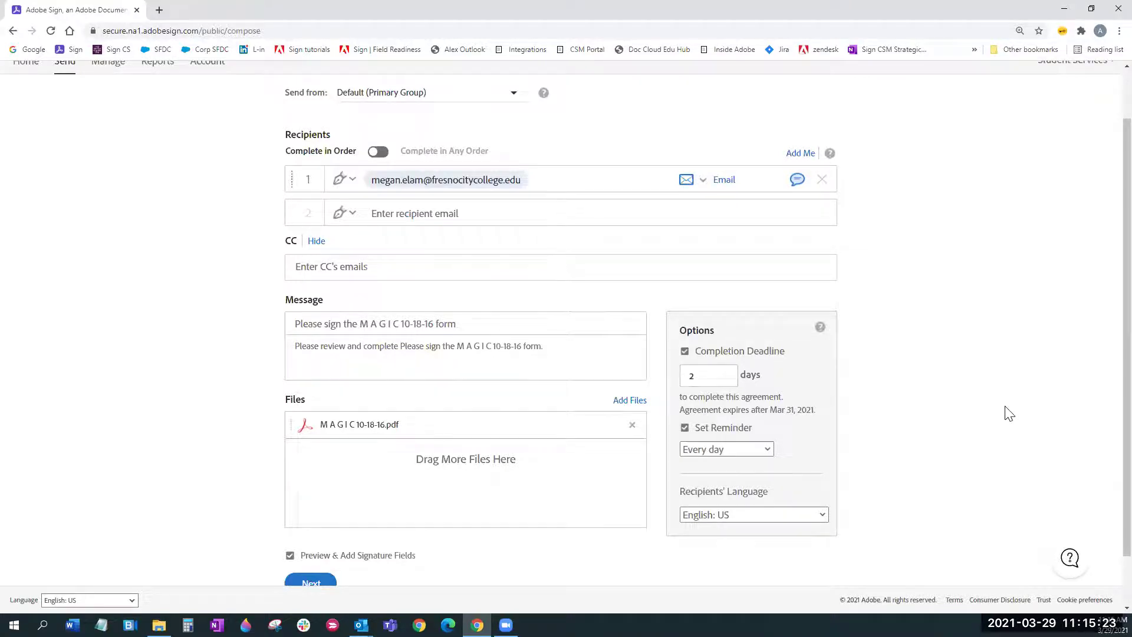
{"action": "scroll", "coordinate": [1010, 413], "scroll_direction": "up", "scroll_amount": 1}
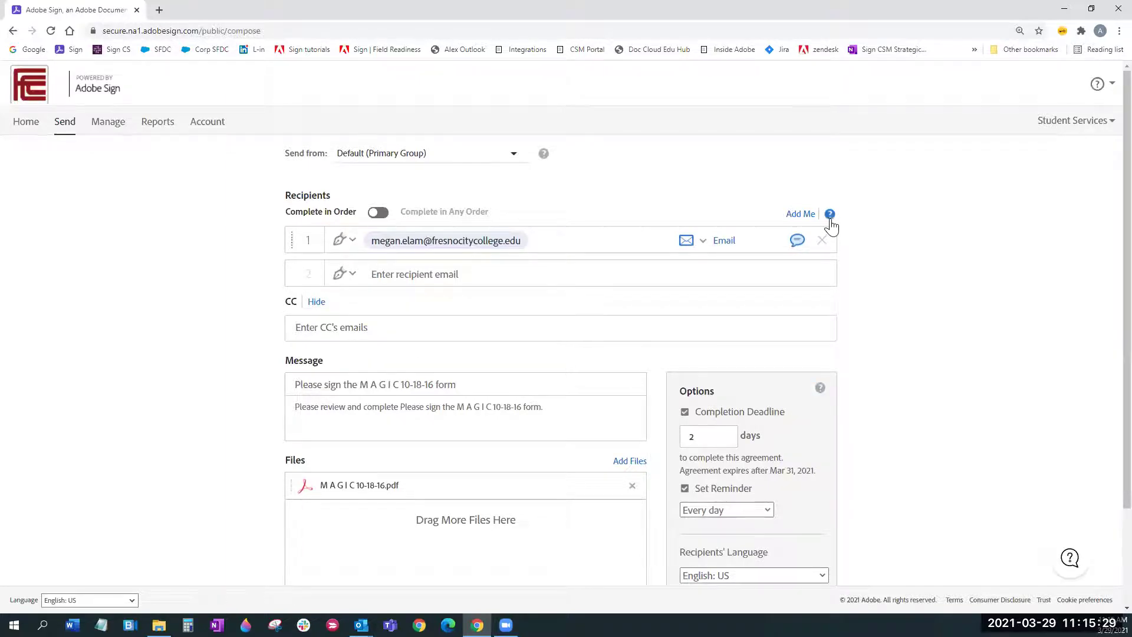
{"action": "left_click", "coordinate": [820, 388]}
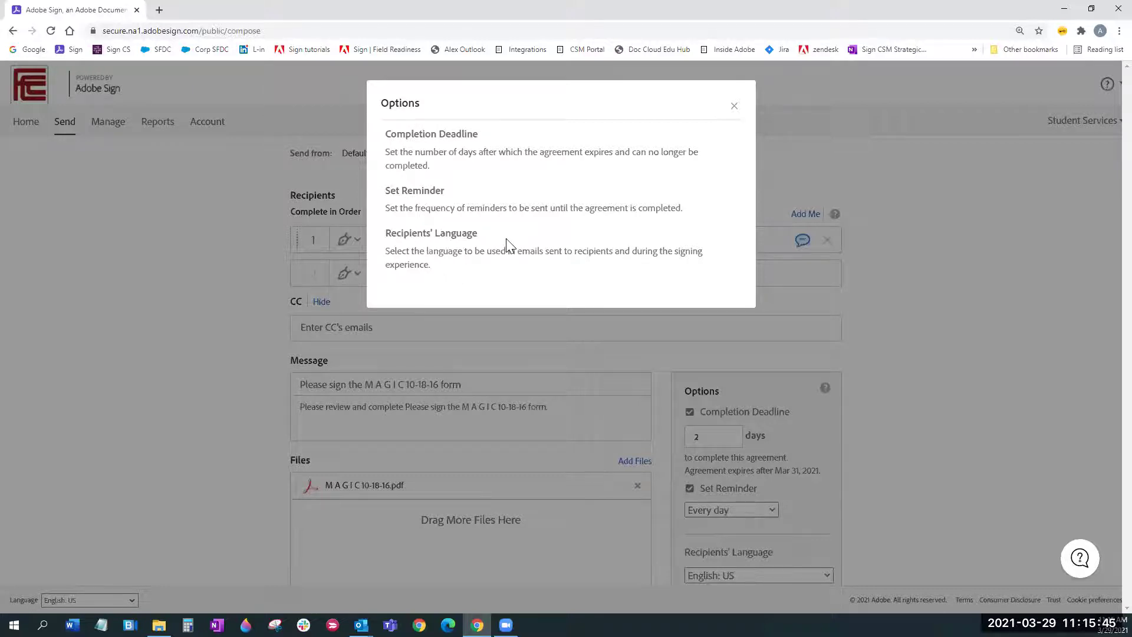
{"action": "left_click", "coordinate": [735, 105]}
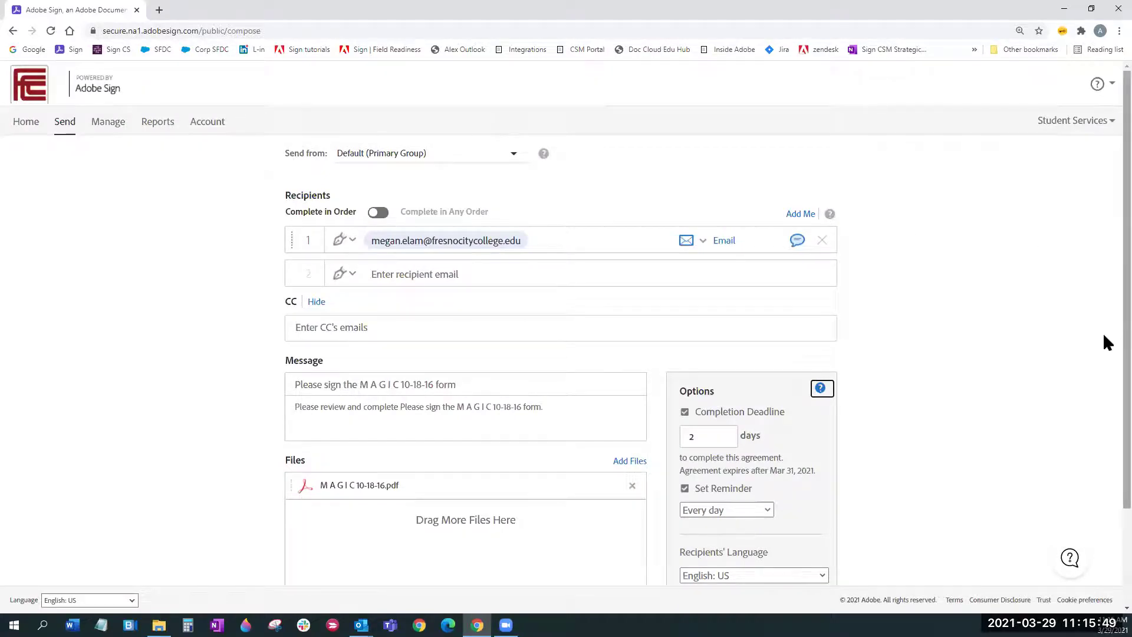
{"action": "scroll", "coordinate": [1103, 332], "scroll_direction": "down", "scroll_amount": 3}
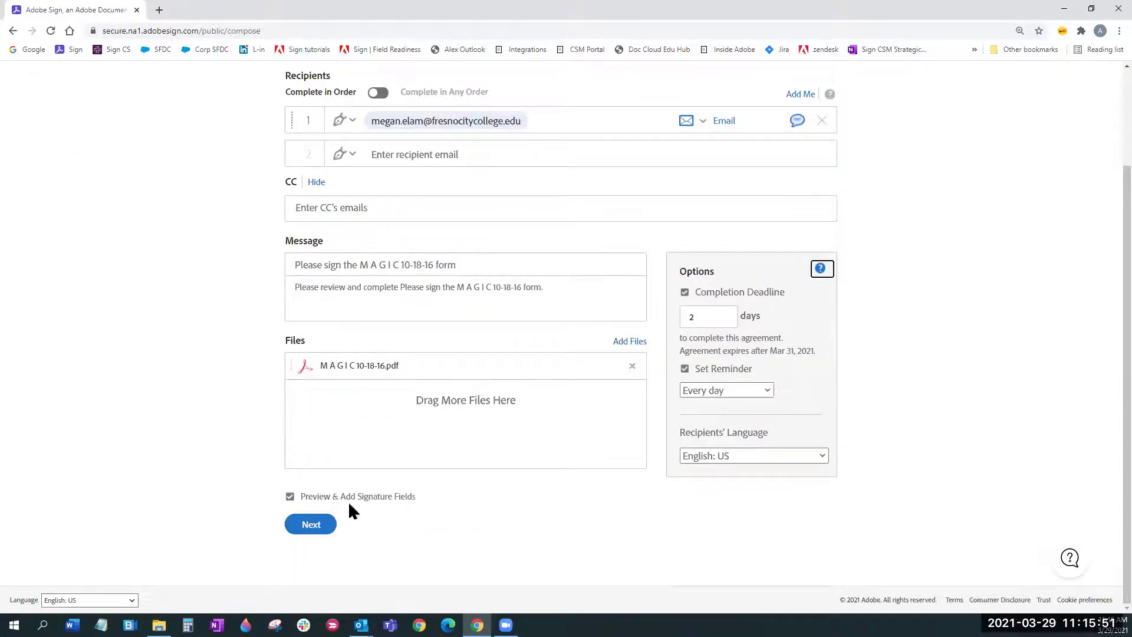
Step: With 'Preview & Add Signature Fields' checked, continue to the field-authoring view
{"action": "left_click", "coordinate": [311, 527]}
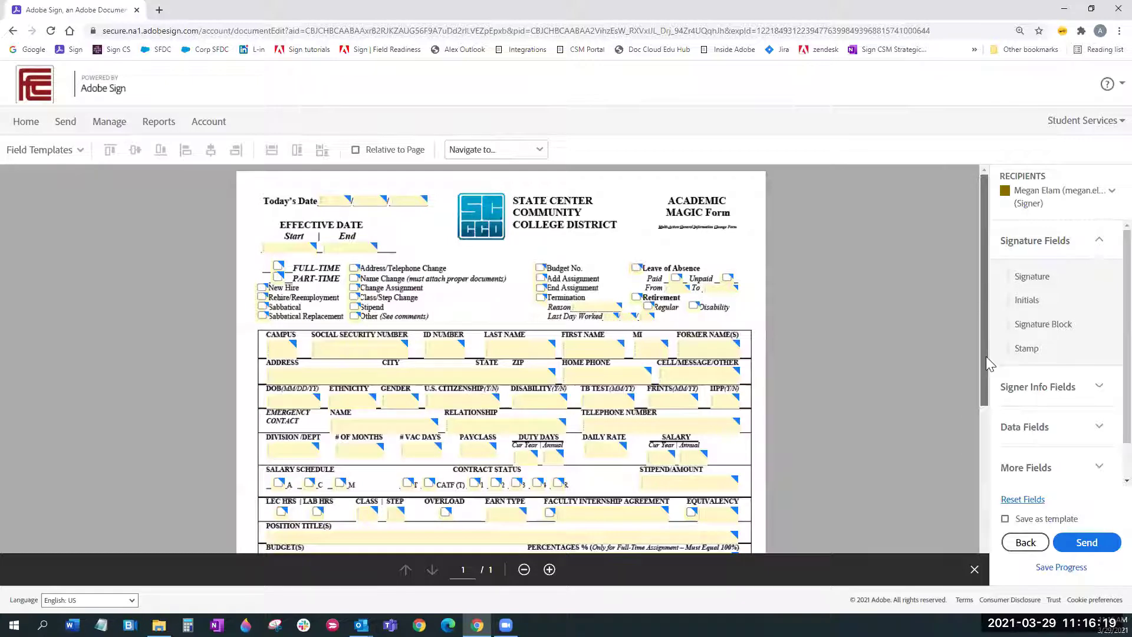
Step: Delete the Initiated by field and place a narrower Signature field on that line
{"action": "left_click", "coordinate": [994, 412]}
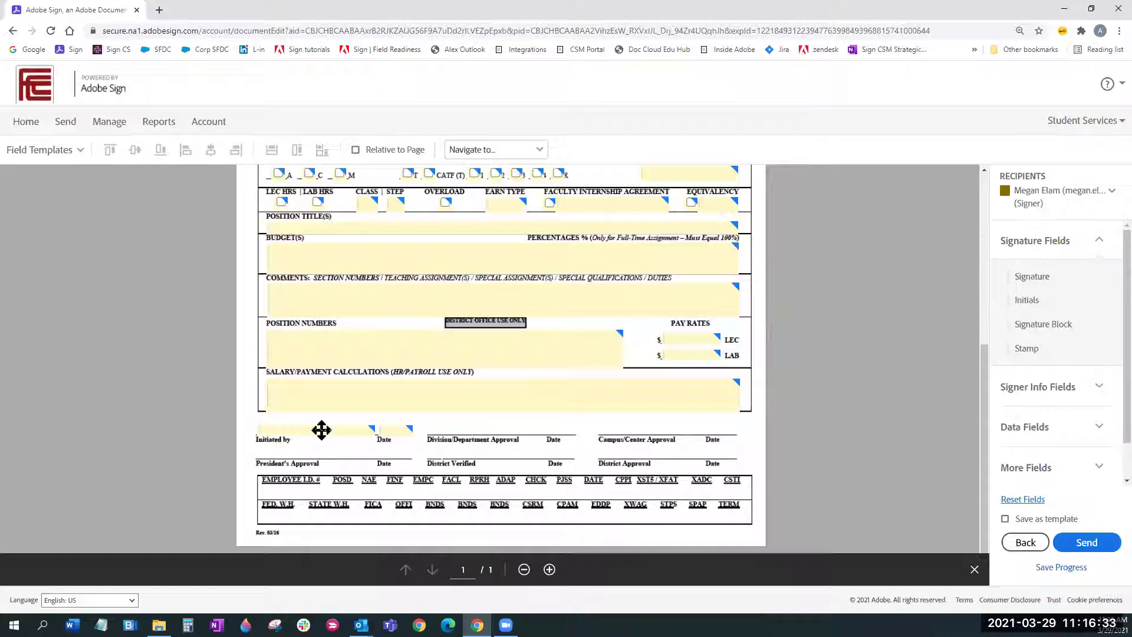
{"action": "left_click", "coordinate": [321, 430]}
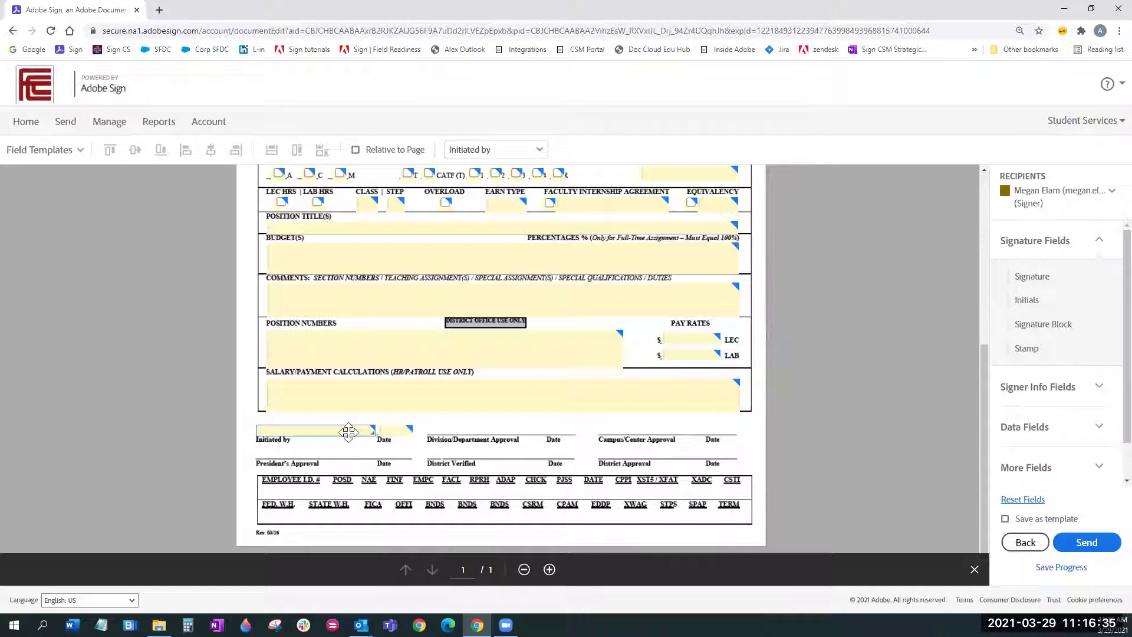
{"action": "key", "text": "Delete"}
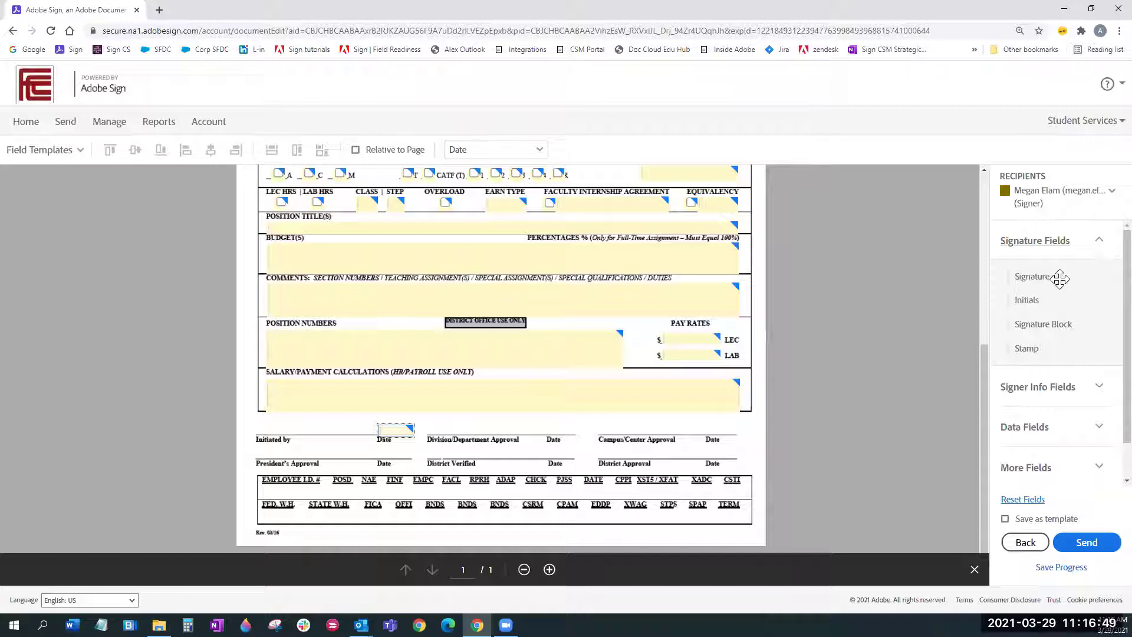
{"action": "left_click_drag", "start_coordinate": [1053, 278], "coordinate": [256, 419]}
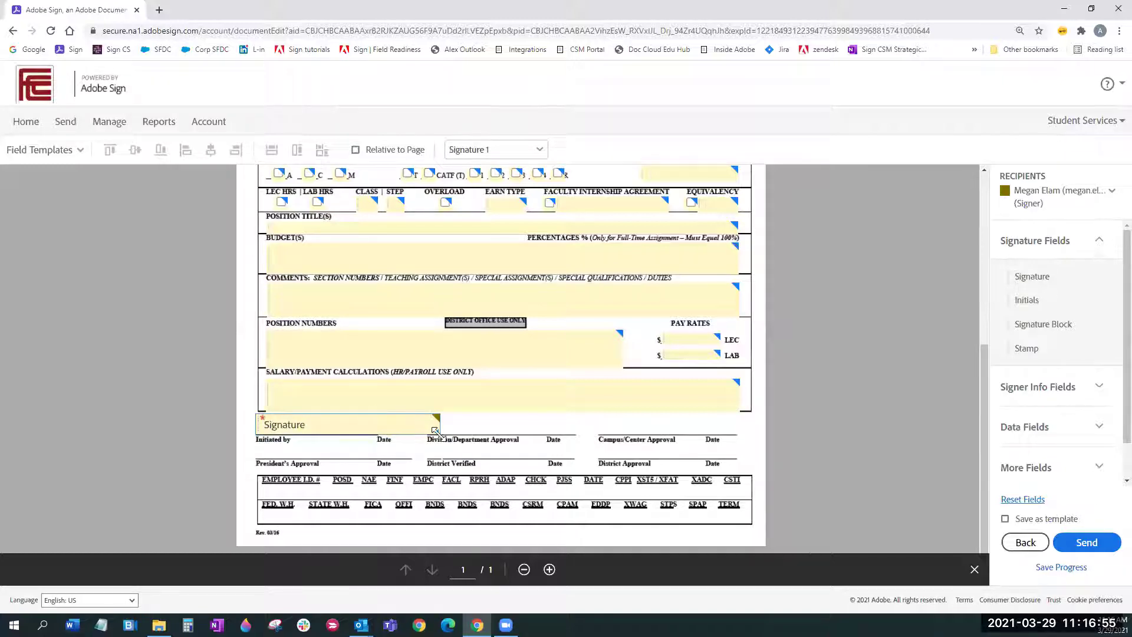
{"action": "left_click_drag", "start_coordinate": [407, 432], "coordinate": [374, 431]}
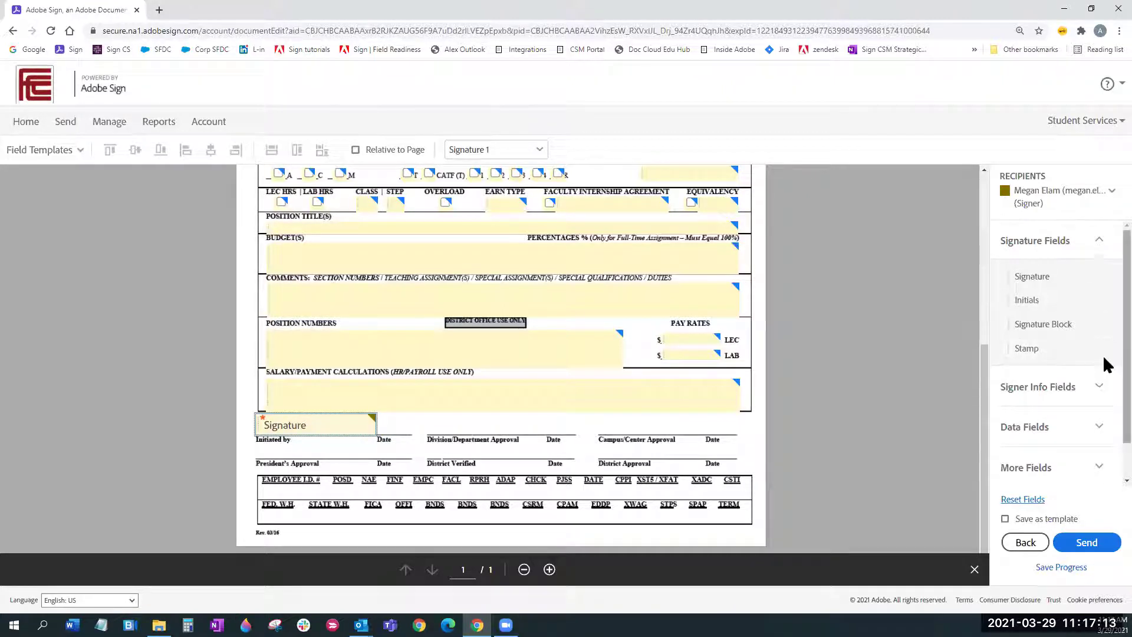
{"action": "left_click", "coordinate": [1099, 386]}
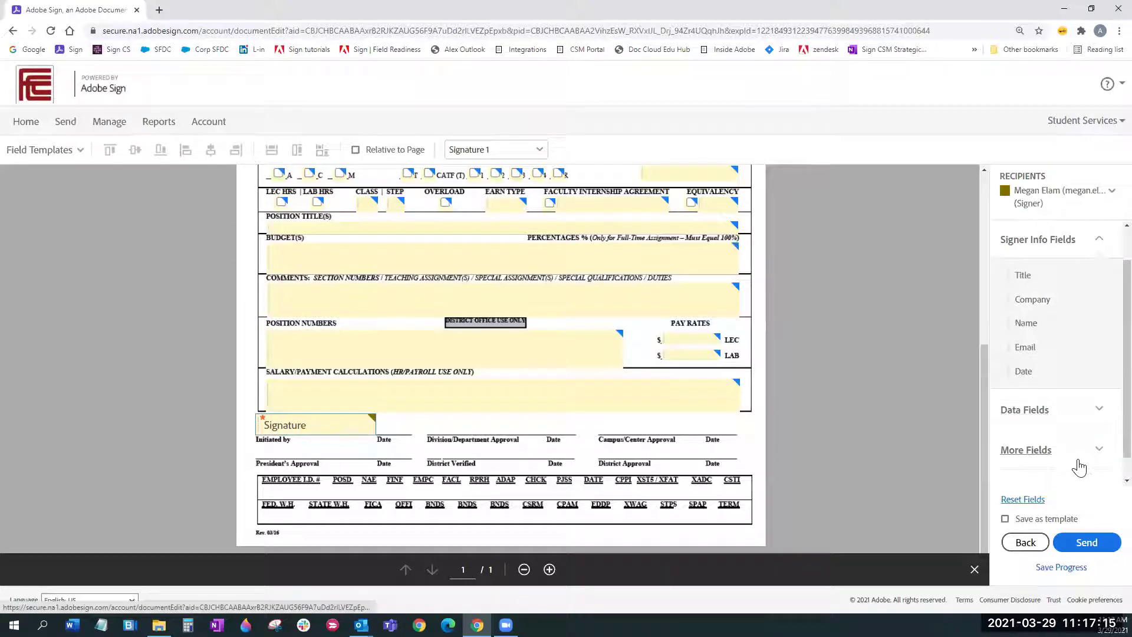
Step: Place a Date field beside the Signature field and shrink it to fit the line
{"action": "mouse_move", "coordinate": [1029, 371]}
{"action": "left_mouse_down"}
{"action": "mouse_move", "coordinate": [543, 418]}
{"action": "mouse_move", "coordinate": [368, 418]}
{"action": "mouse_move", "coordinate": [377, 426]}
{"action": "left_mouse_up"}
{"action": "left_click_drag", "start_coordinate": [446, 432], "coordinate": [414, 435]}
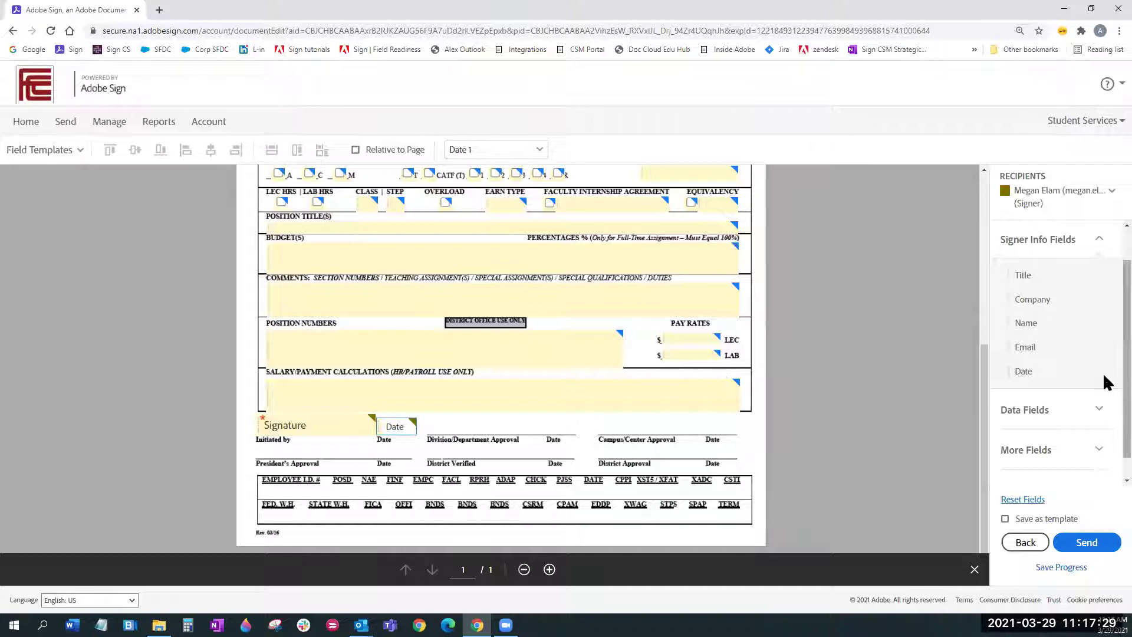
{"action": "scroll", "coordinate": [1103, 413], "scroll_direction": "down", "scroll_amount": 1}
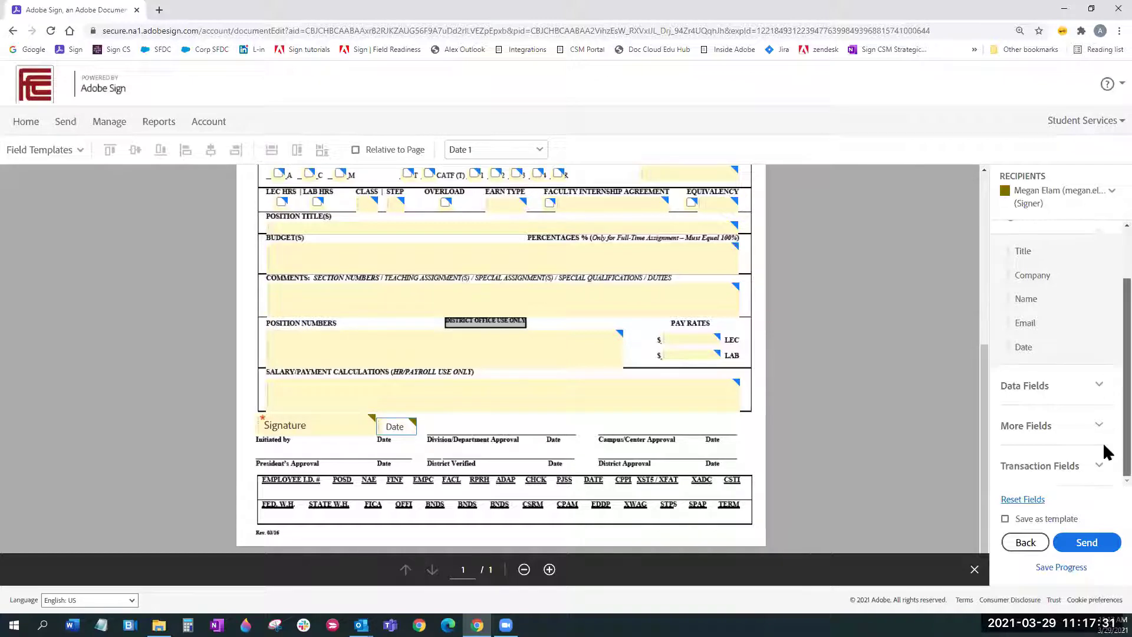
{"action": "left_click", "coordinate": [1101, 390]}
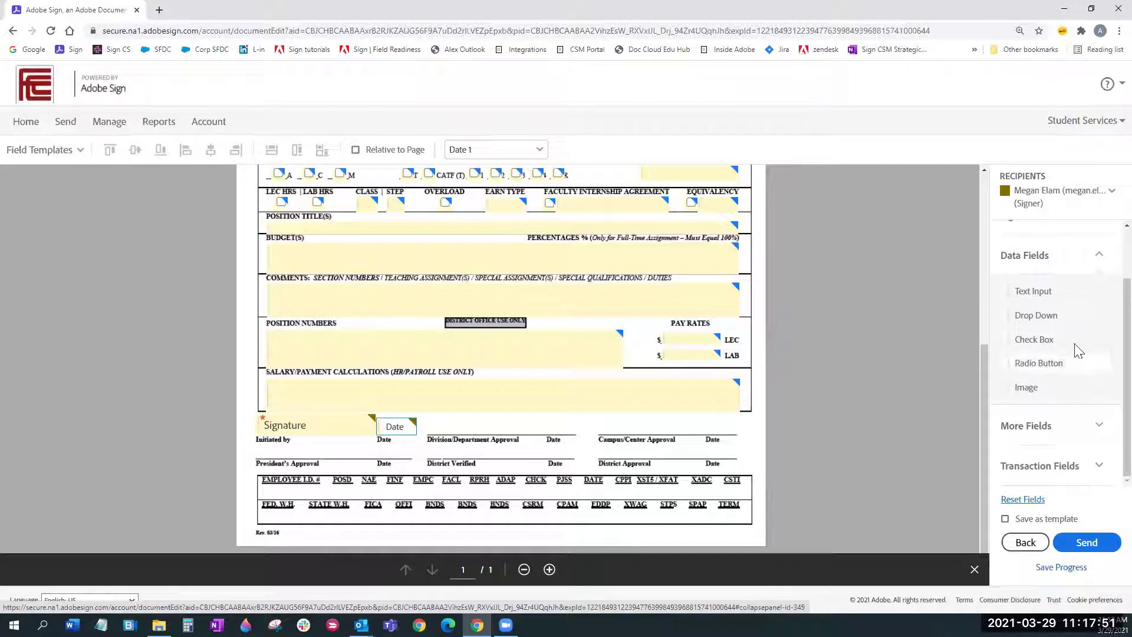
Step: Drop a Drop Down field next to the Date field and open its properties
{"action": "left_click_drag", "start_coordinate": [469, 403], "coordinate": [529, 435]}
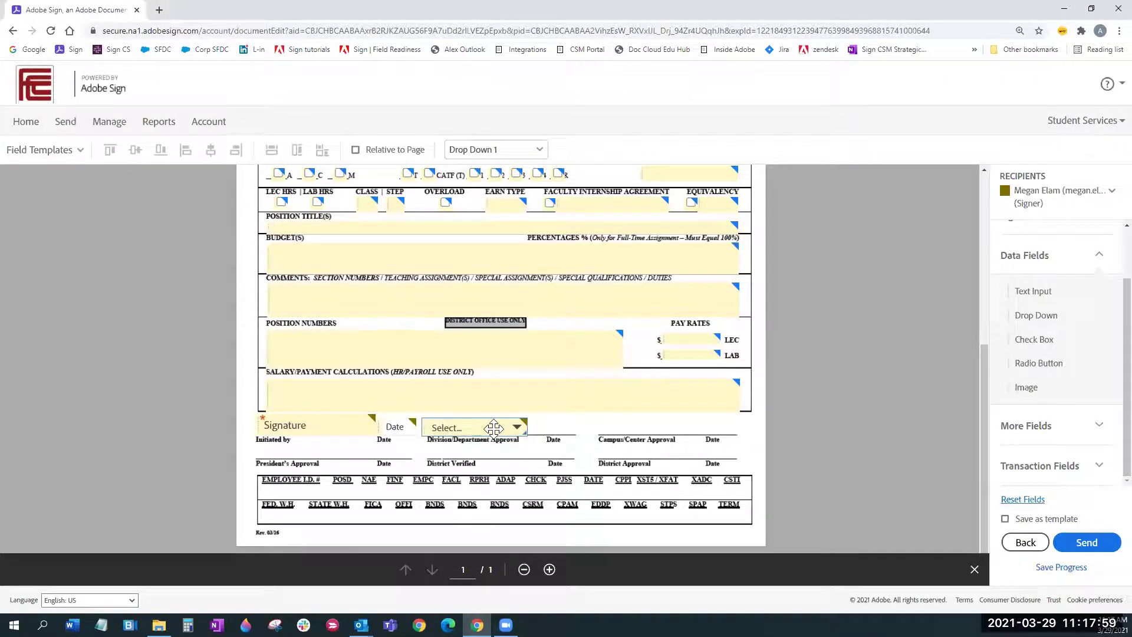
{"action": "double_click", "coordinate": [494, 428]}
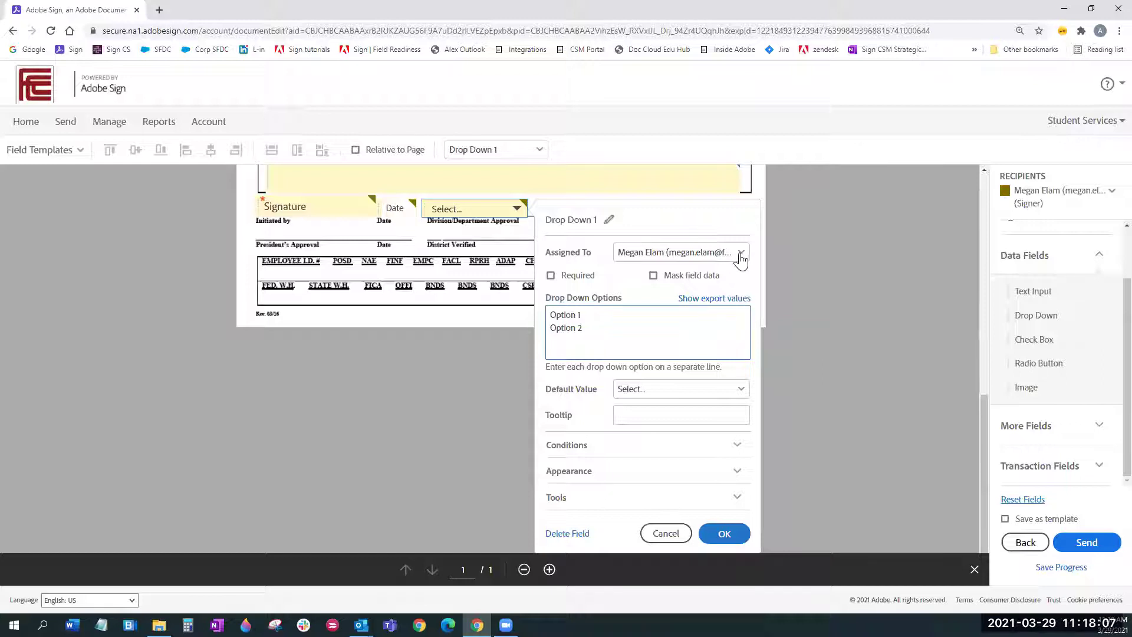
Step: Keep the signer as the drop-down's assignee and make the field required
{"action": "left_click", "coordinate": [741, 256]}
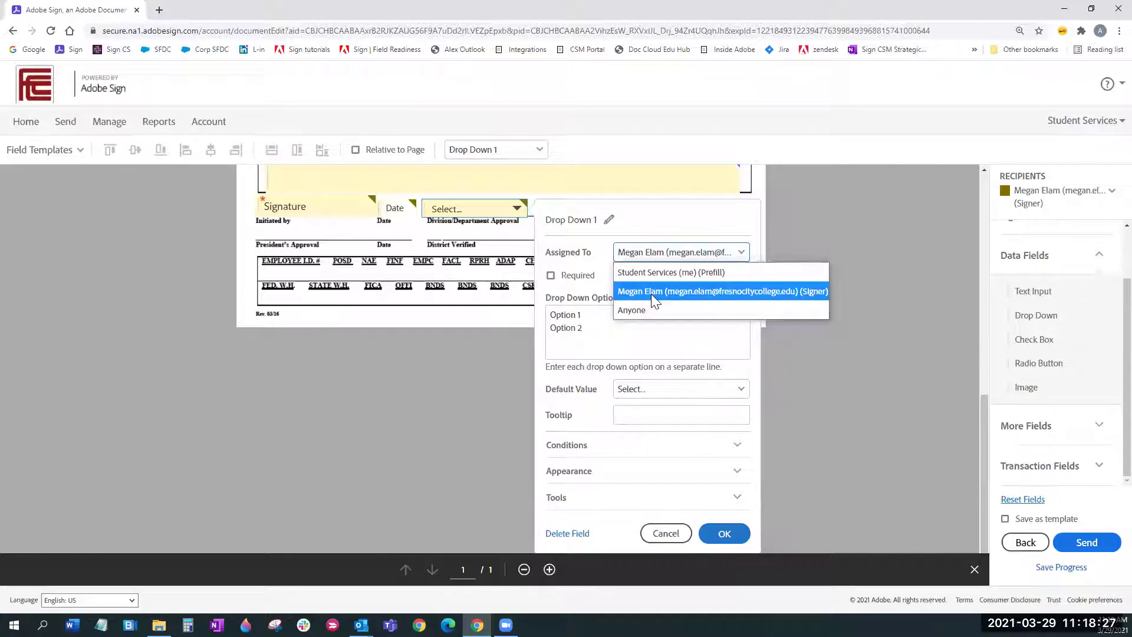
{"action": "left_click", "coordinate": [651, 294]}
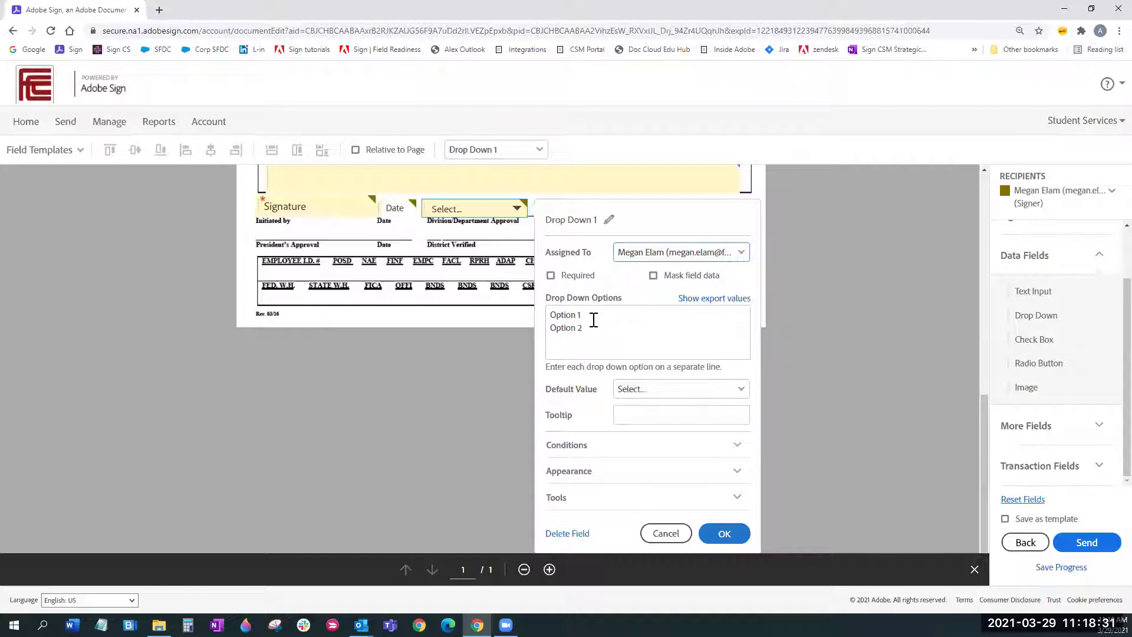
{"action": "key", "text": "Tab"}
{"action": "key", "text": "space"}
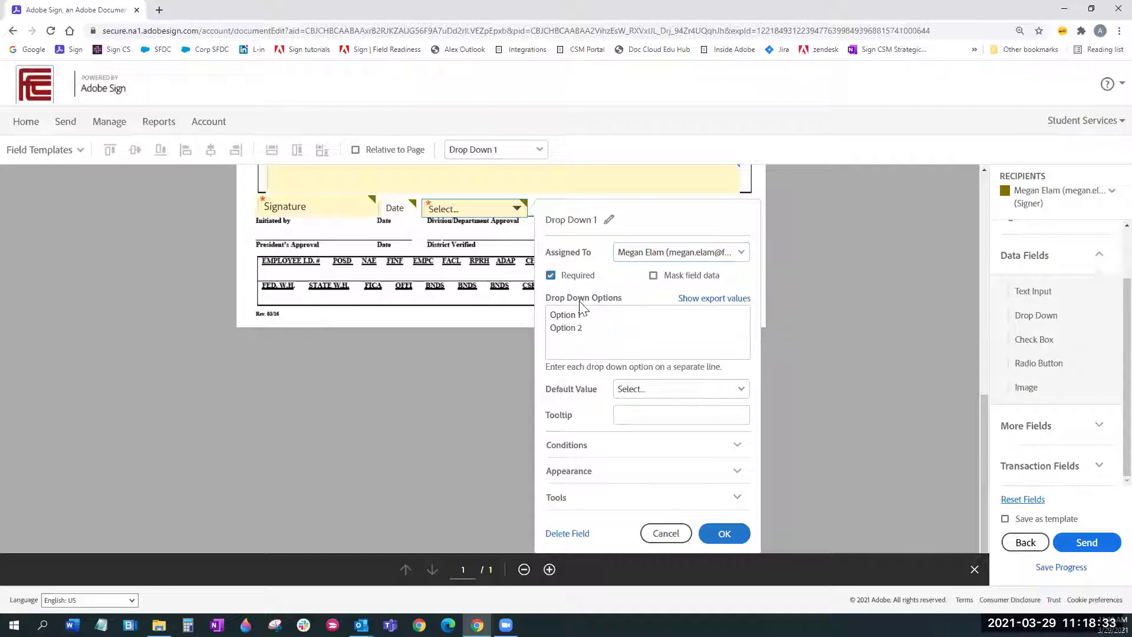
Step: Replace Option 1 and Option 2 with the choices Sunny, Foggy and other
{"action": "left_click_drag", "start_coordinate": [599, 329], "coordinate": [540, 312]}
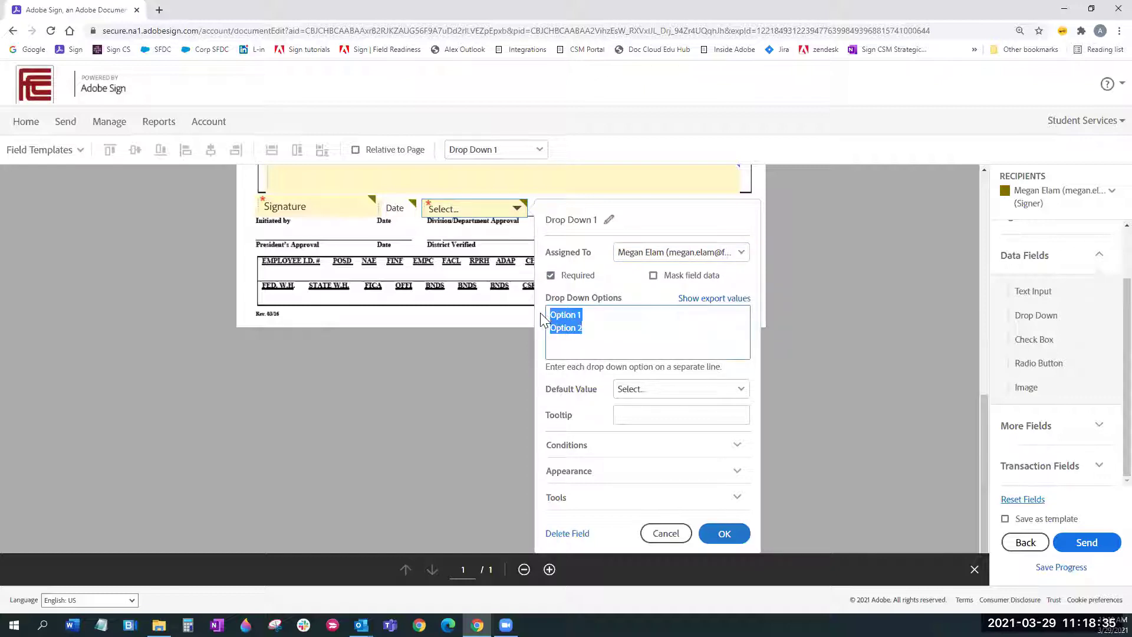
{"action": "type", "text": "Su"}
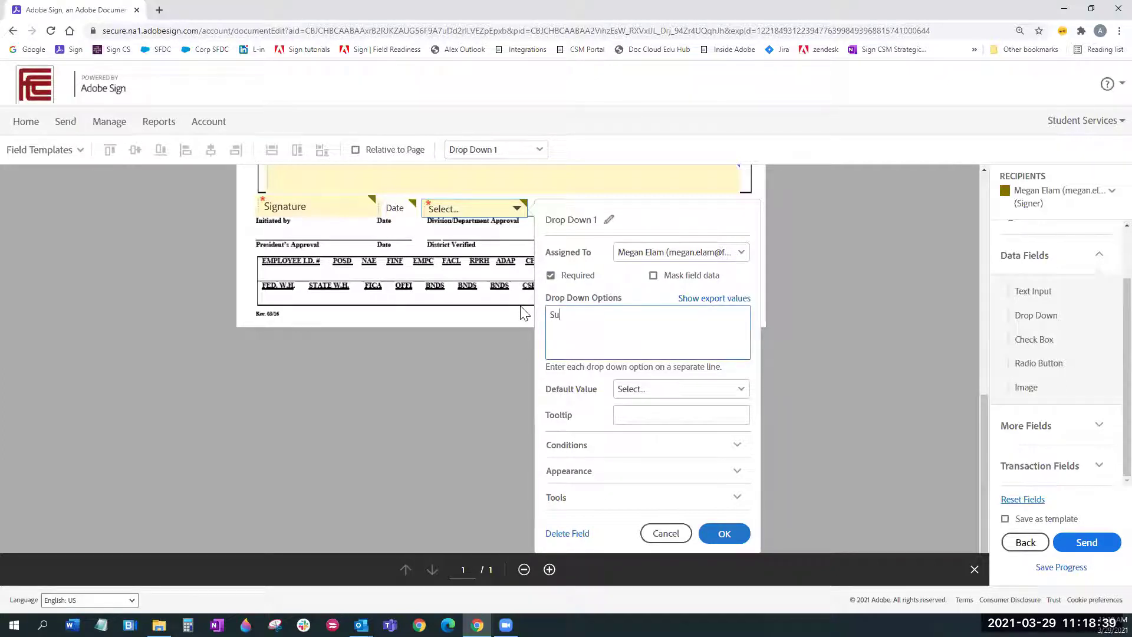
{"action": "type", "text": "nny"}
{"action": "key", "text": "Return"}
{"action": "type", "text": "Foggy "}
{"action": "type", "text": "other"}
Step: Set Sunny as the default value and add the tooltip 'Today's weather'
{"action": "left_click", "coordinate": [735, 394]}
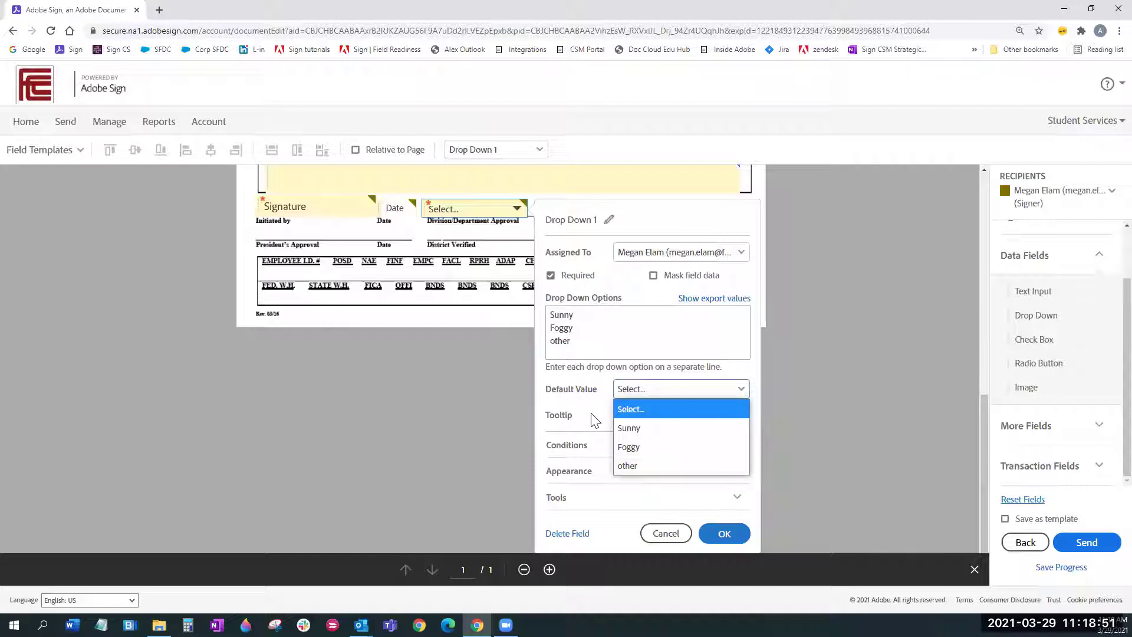
{"action": "left_click", "coordinate": [628, 428]}
{"action": "left_click", "coordinate": [640, 419]}
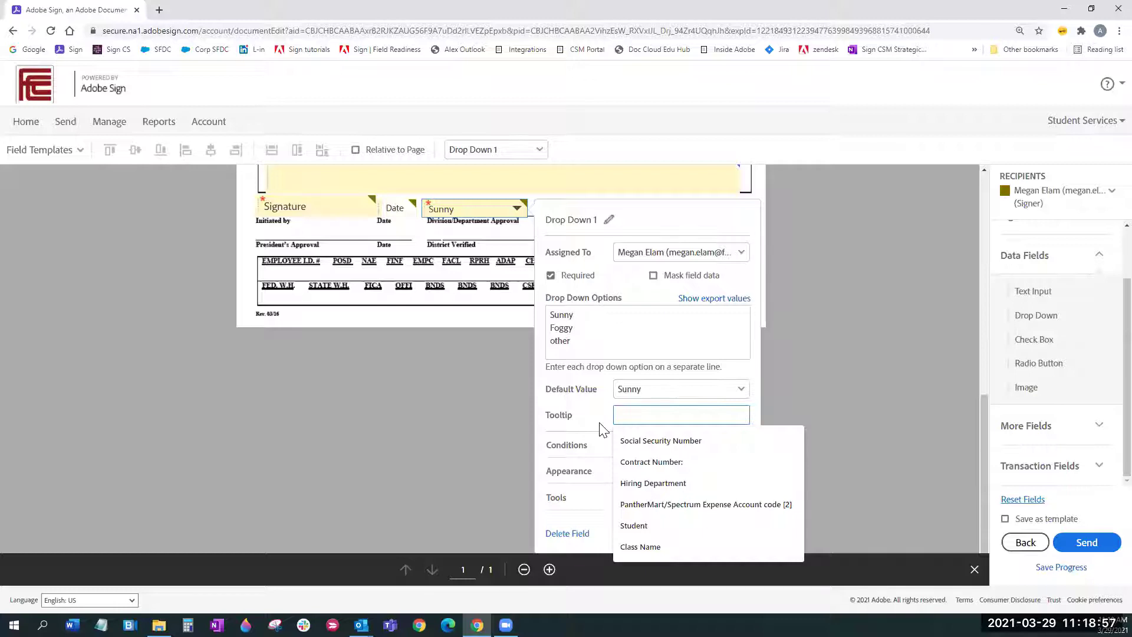
{"action": "type", "text": "Today's weaher"}
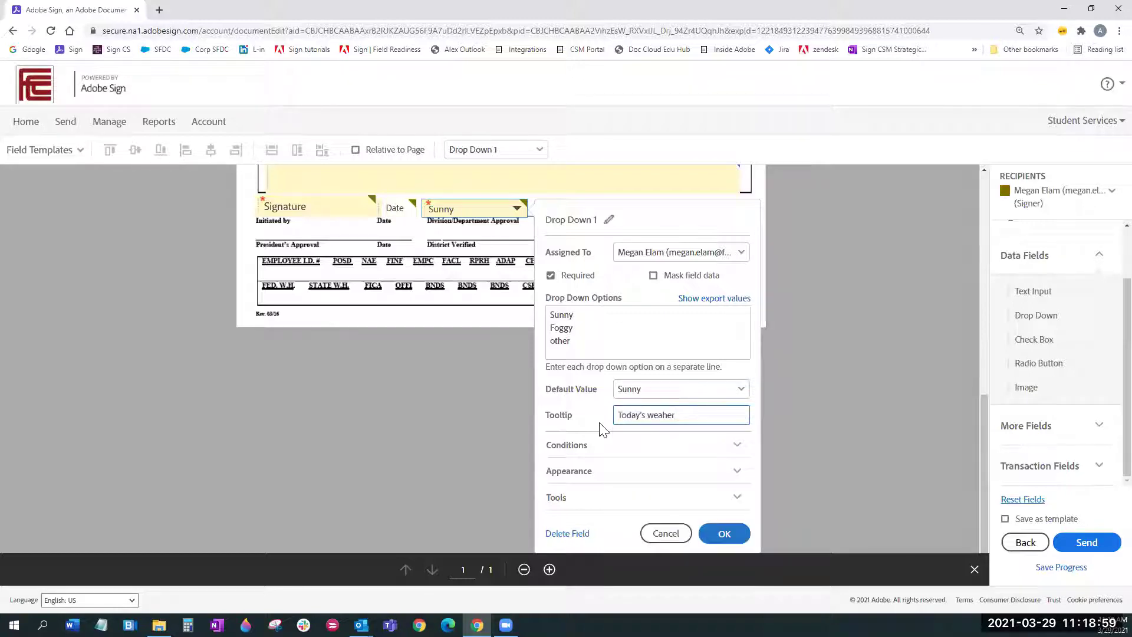
{"action": "key", "text": "BackSpace"}
{"action": "key", "text": "BackSpace"}
{"action": "key", "text": "BackSpace"}
{"action": "type", "text": "ther"}
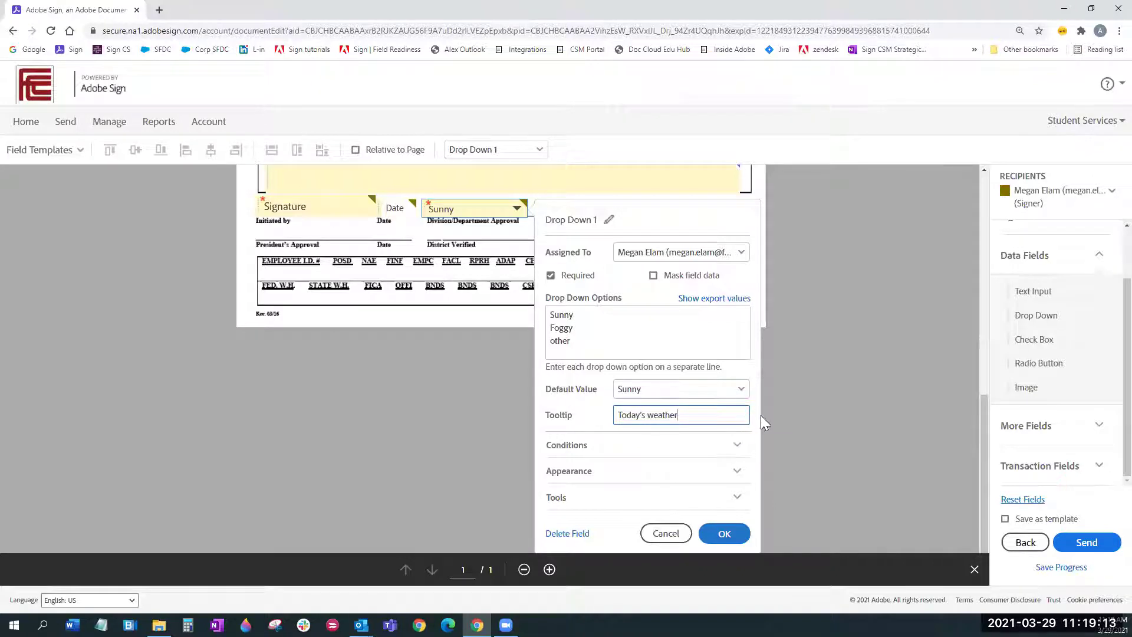
{"action": "scroll", "coordinate": [761, 415], "scroll_direction": "down", "scroll_amount": 1}
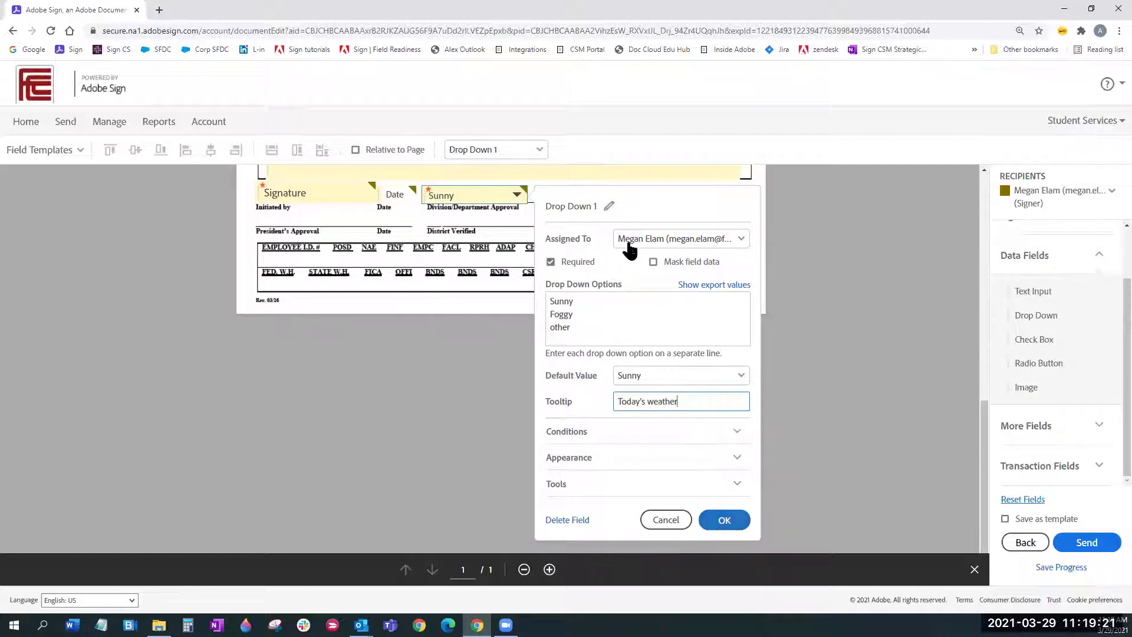
Step: Rename the Drop Down 1 field to 'Weather' and save its settings
{"action": "left_click", "coordinate": [609, 206]}
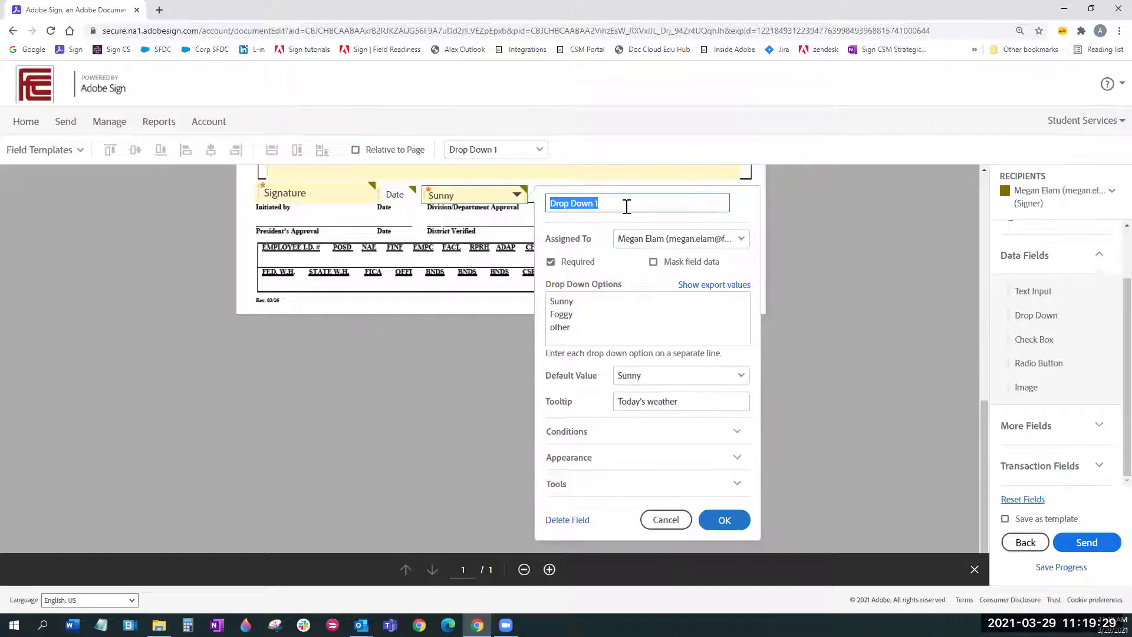
{"action": "type", "text": "Weather"}
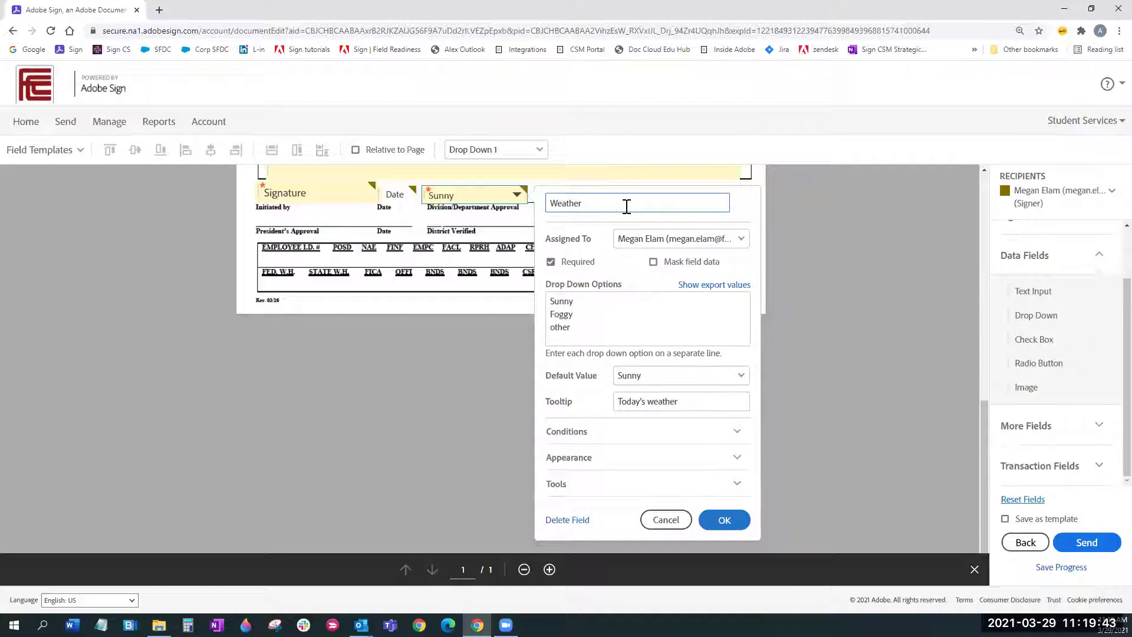
{"action": "left_click", "coordinate": [725, 521]}
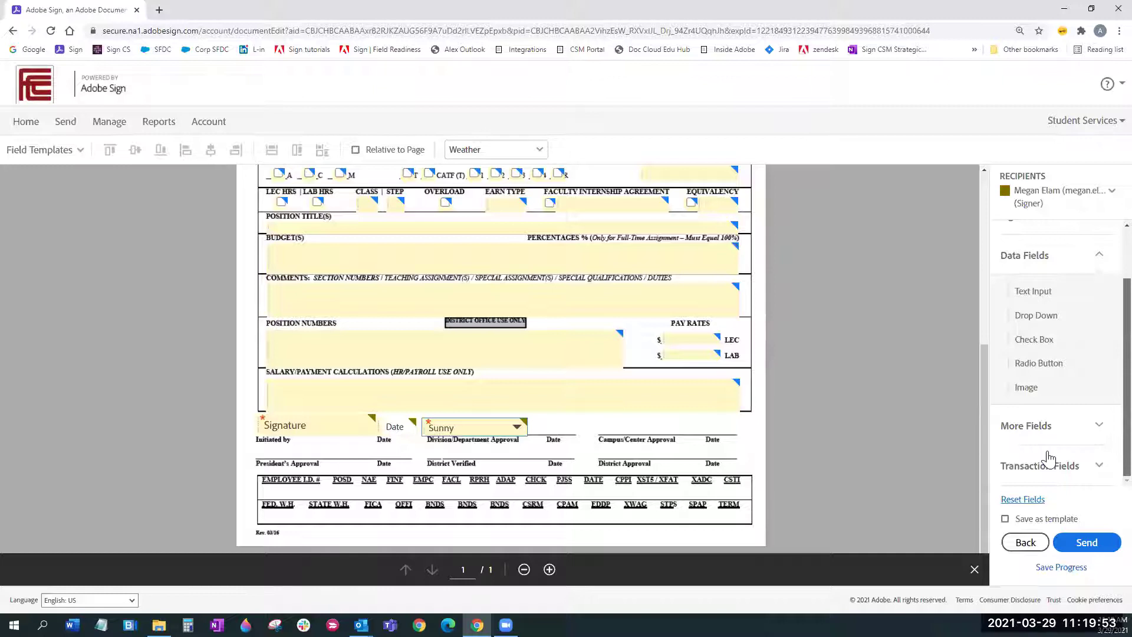
Step: Place a File Attachment field right after the Sunny drop-down, discarding a stray Hyperlink field
{"action": "left_click", "coordinate": [1071, 408]}
{"action": "left_click_drag", "start_coordinate": [1075, 396], "coordinate": [561, 420]}
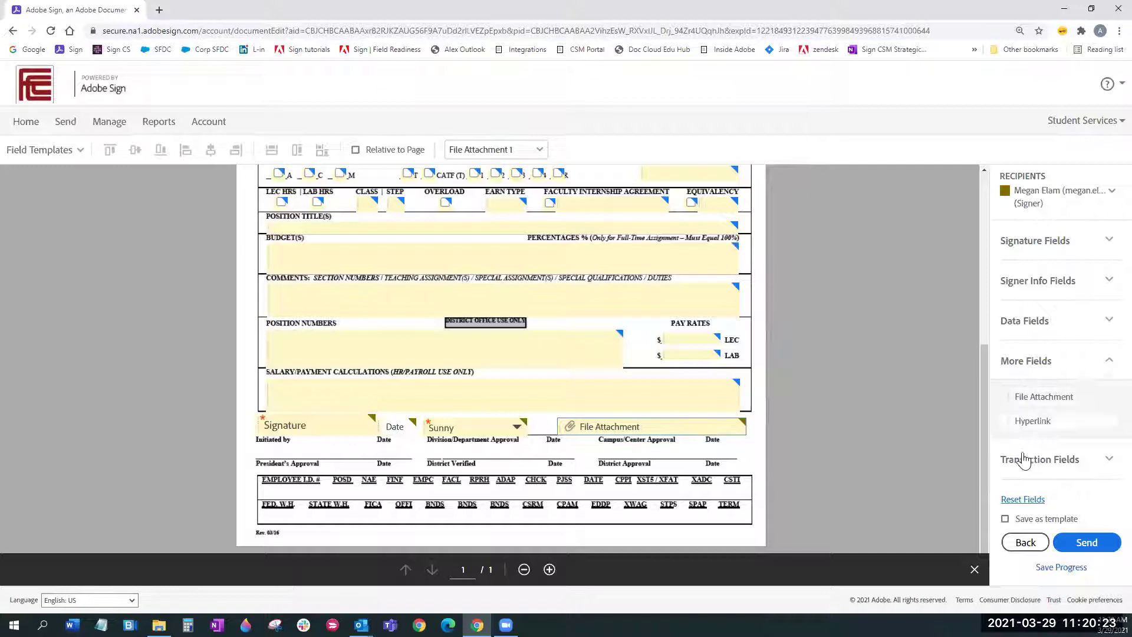
{"action": "left_click_drag", "start_coordinate": [1029, 422], "coordinate": [630, 451]}
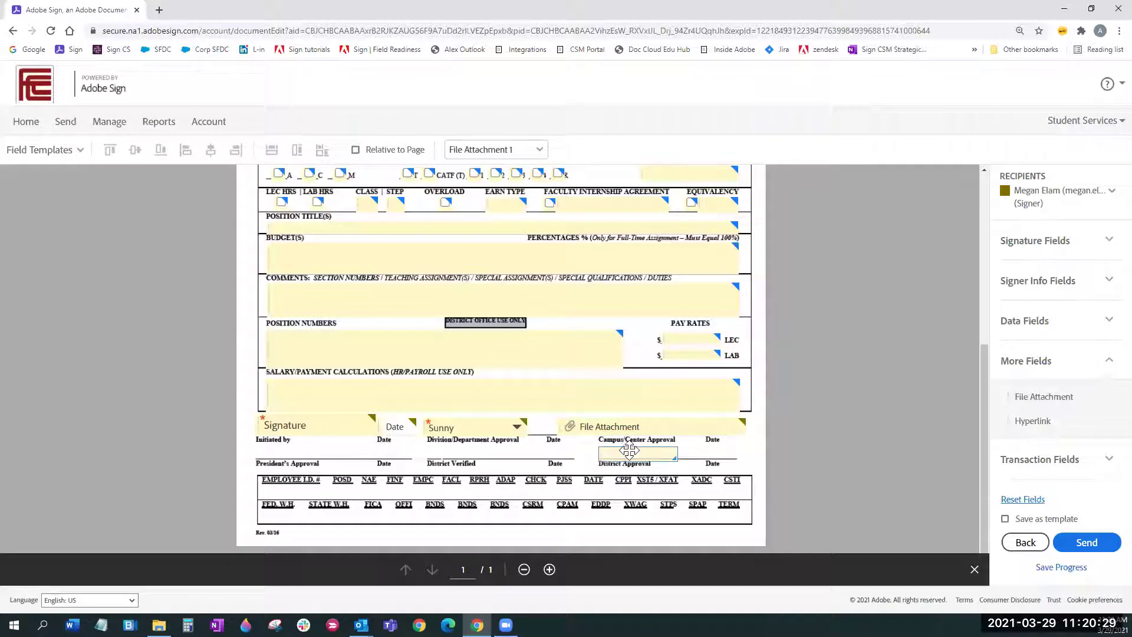
{"action": "left_click_drag", "start_coordinate": [629, 451], "coordinate": [630, 450]}
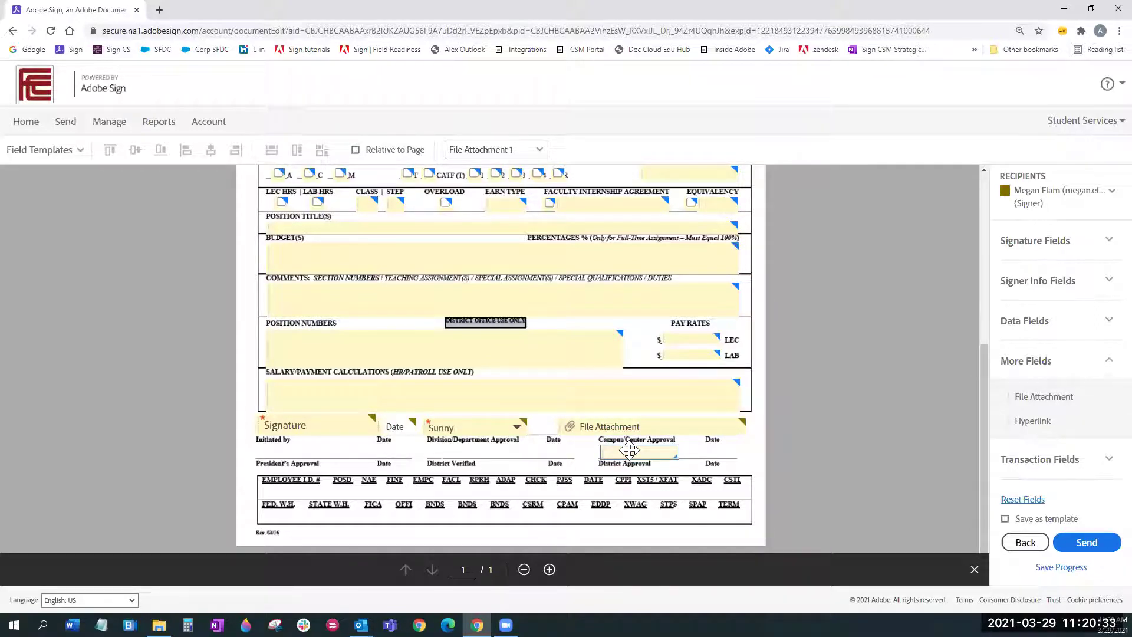
{"action": "key", "text": "ctrl+z"}
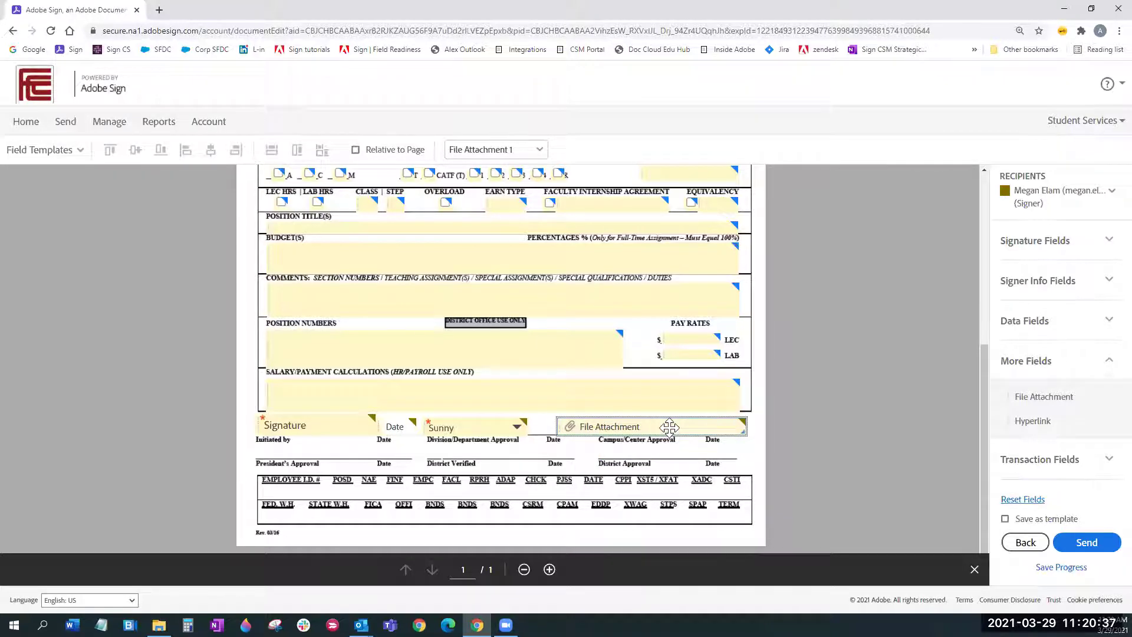
{"action": "left_click_drag", "start_coordinate": [669, 427], "coordinate": [671, 427]}
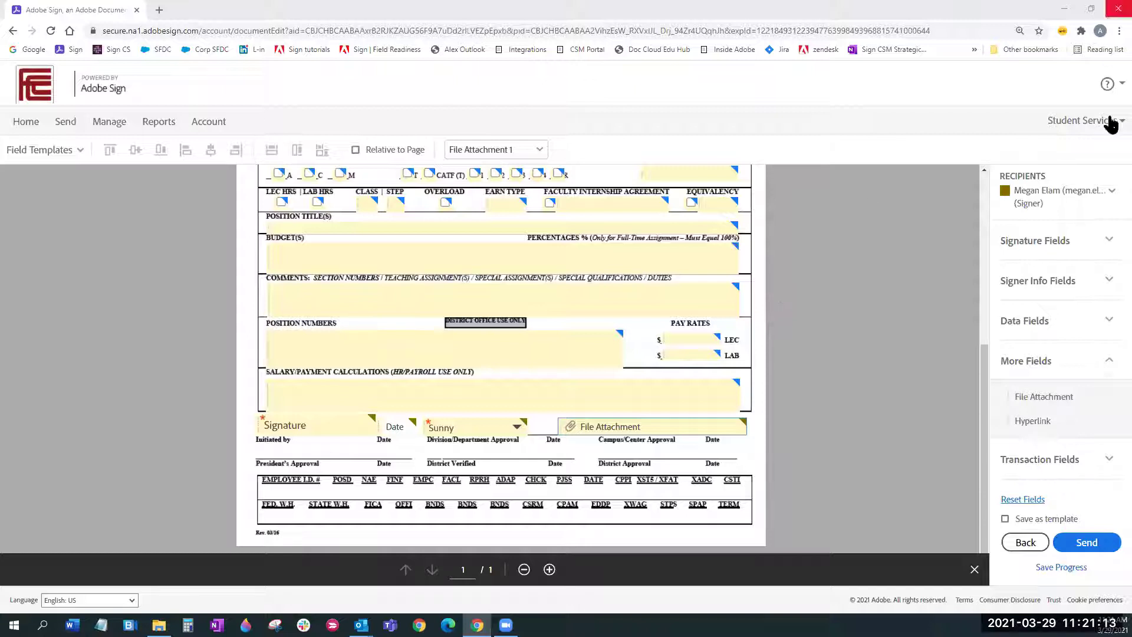
{"action": "left_click", "coordinate": [1105, 242]}
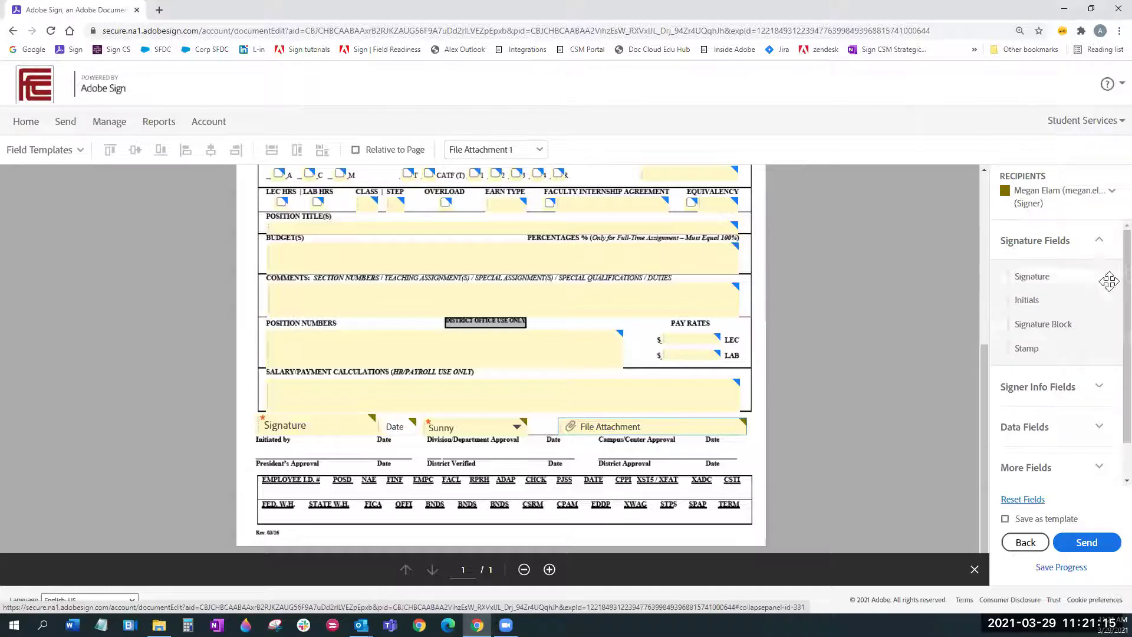
{"action": "scroll", "coordinate": [1103, 283], "scroll_direction": "down", "scroll_amount": 1}
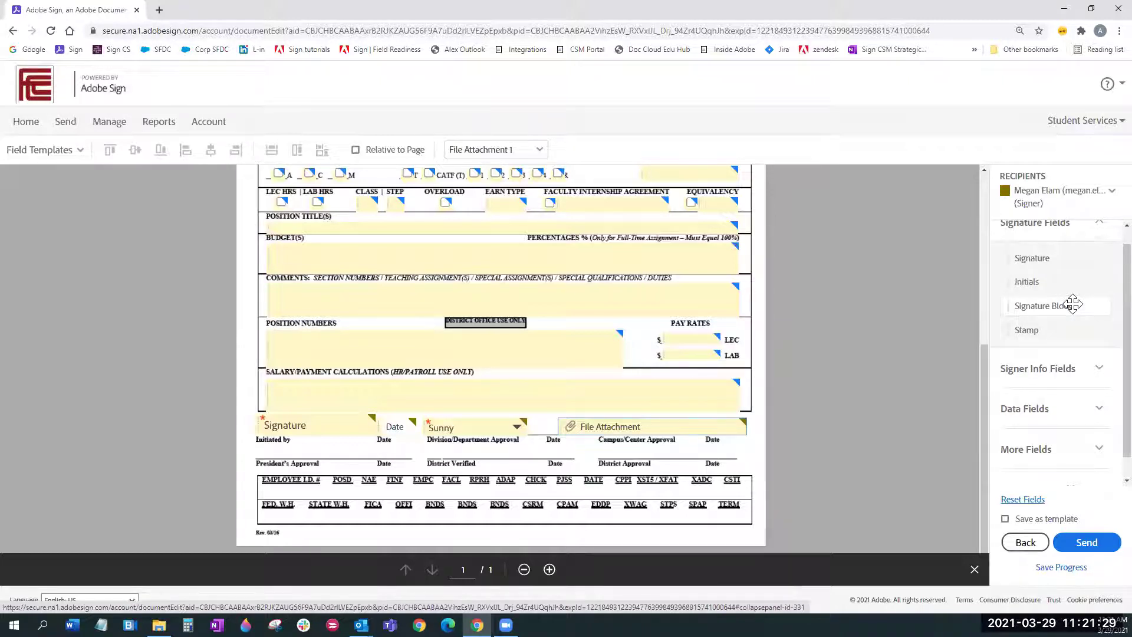
{"action": "scroll", "coordinate": [1082, 283], "scroll_direction": "up", "scroll_amount": 1}
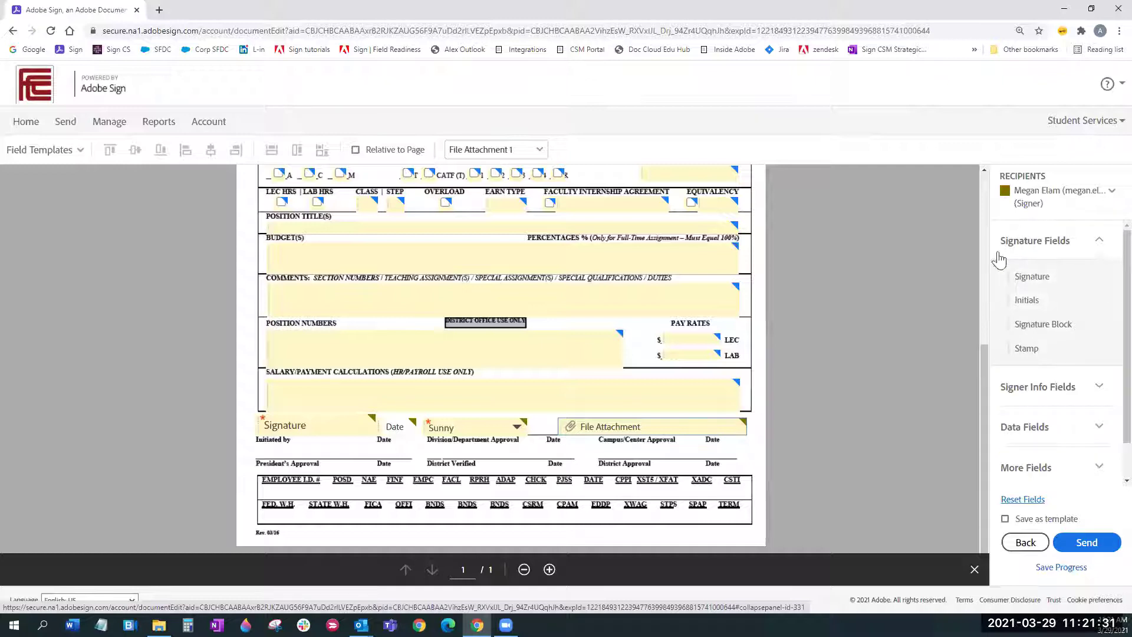
{"action": "left_click", "coordinate": [1038, 386]}
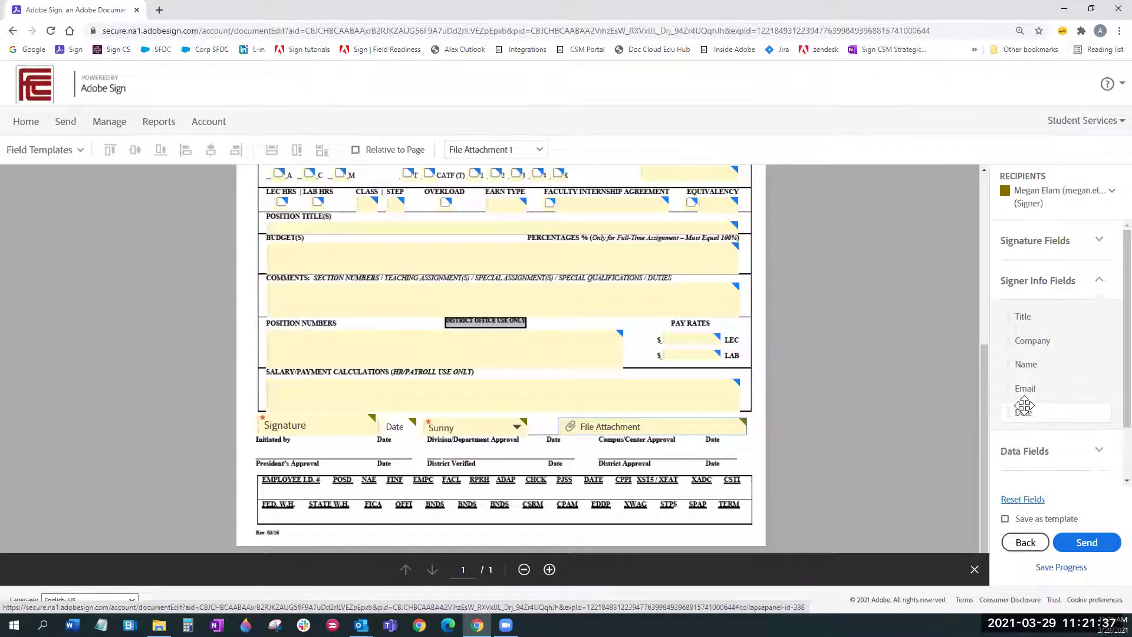
{"action": "left_click", "coordinate": [1106, 246]}
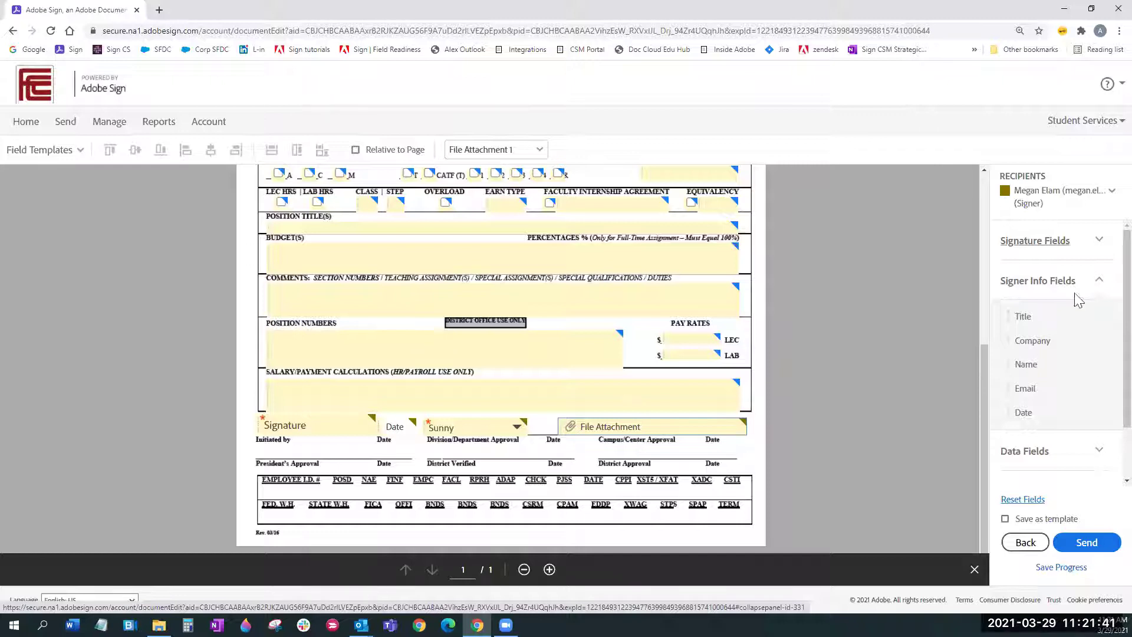
{"action": "mouse_move", "coordinate": [1064, 315]}
{"action": "left_mouse_down"}
{"action": "mouse_move", "coordinate": [931, 329]}
{"action": "mouse_move", "coordinate": [711, 398]}
{"action": "mouse_move", "coordinate": [293, 444]}
{"action": "left_mouse_up"}
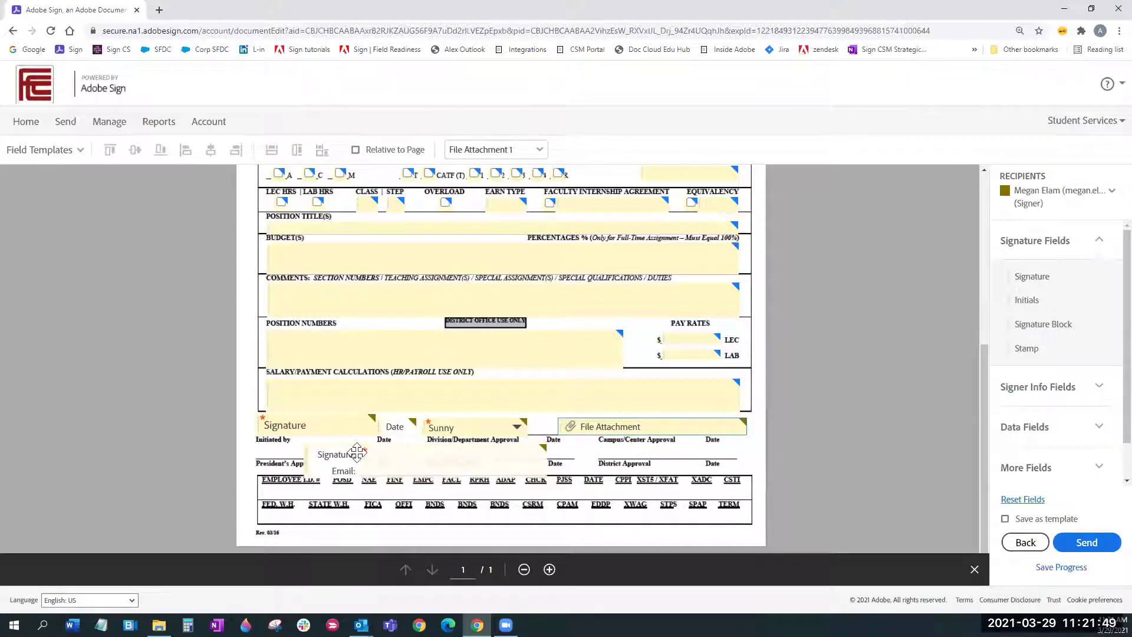
{"action": "left_click_drag", "start_coordinate": [355, 453], "coordinate": [305, 445]}
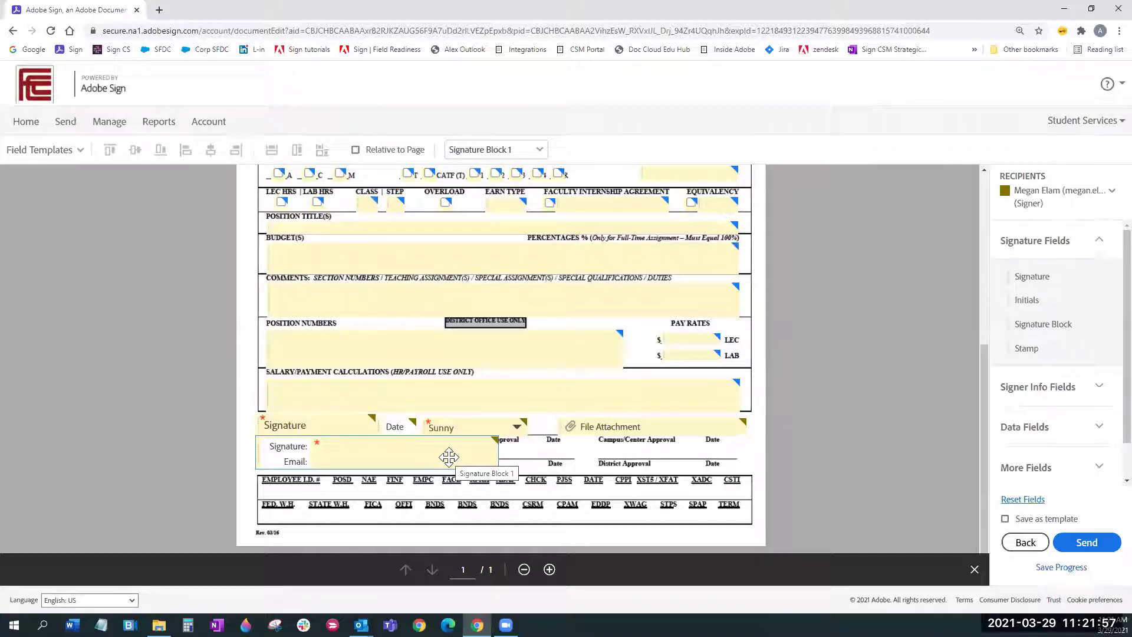
{"action": "left_click_drag", "start_coordinate": [449, 457], "coordinate": [474, 467]}
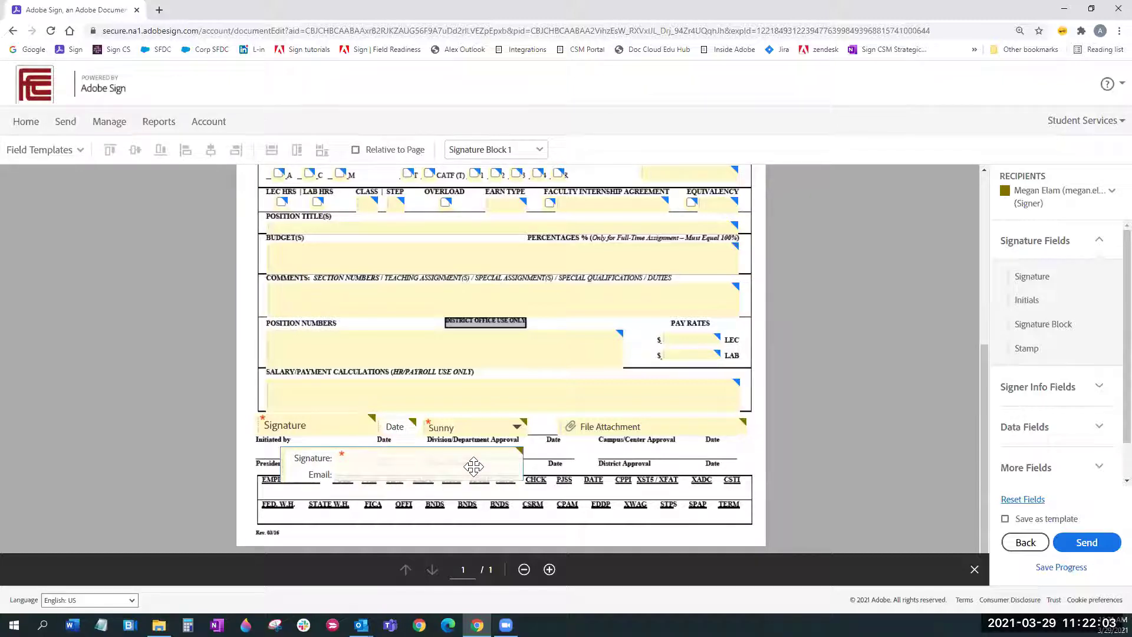
{"action": "key", "text": "Delete"}
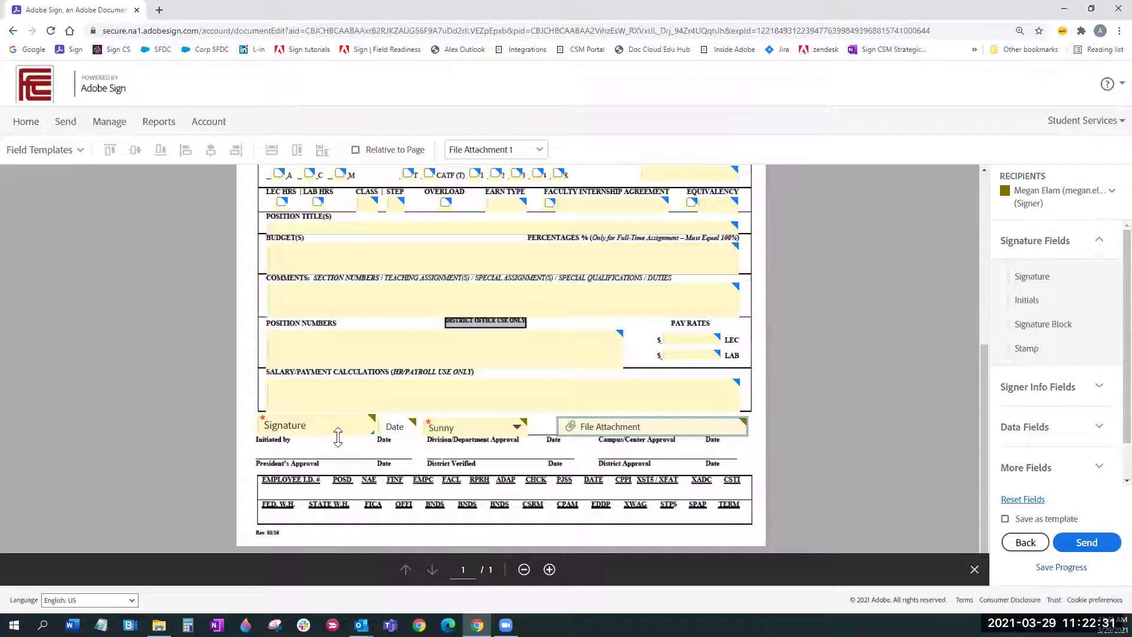
Step: Resize the Signature field slightly larger and return it to the Initiated by line
{"action": "left_click_drag", "start_coordinate": [329, 417], "coordinate": [329, 446]}
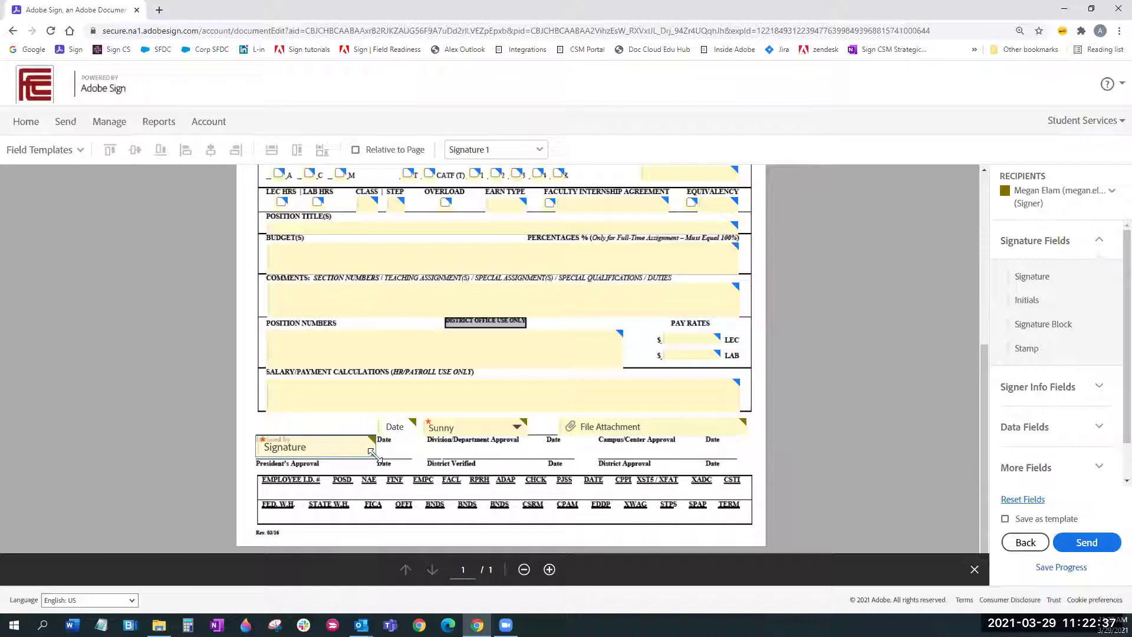
{"action": "left_click_drag", "start_coordinate": [373, 452], "coordinate": [440, 478]}
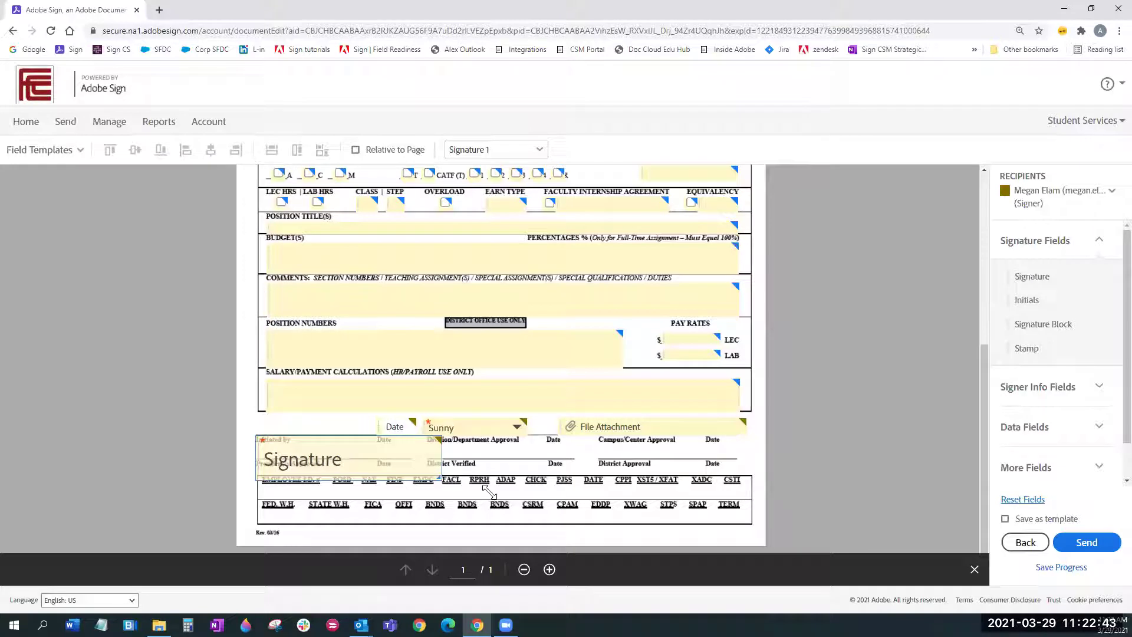
{"action": "mouse_move", "coordinate": [440, 478]}
{"action": "left_mouse_down"}
{"action": "mouse_move", "coordinate": [395, 454]}
{"action": "mouse_move", "coordinate": [320, 447]}
{"action": "mouse_move", "coordinate": [356, 464]}
{"action": "mouse_move", "coordinate": [324, 422]}
{"action": "mouse_move", "coordinate": [375, 433]}
{"action": "mouse_move", "coordinate": [362, 426]}
{"action": "left_mouse_up"}
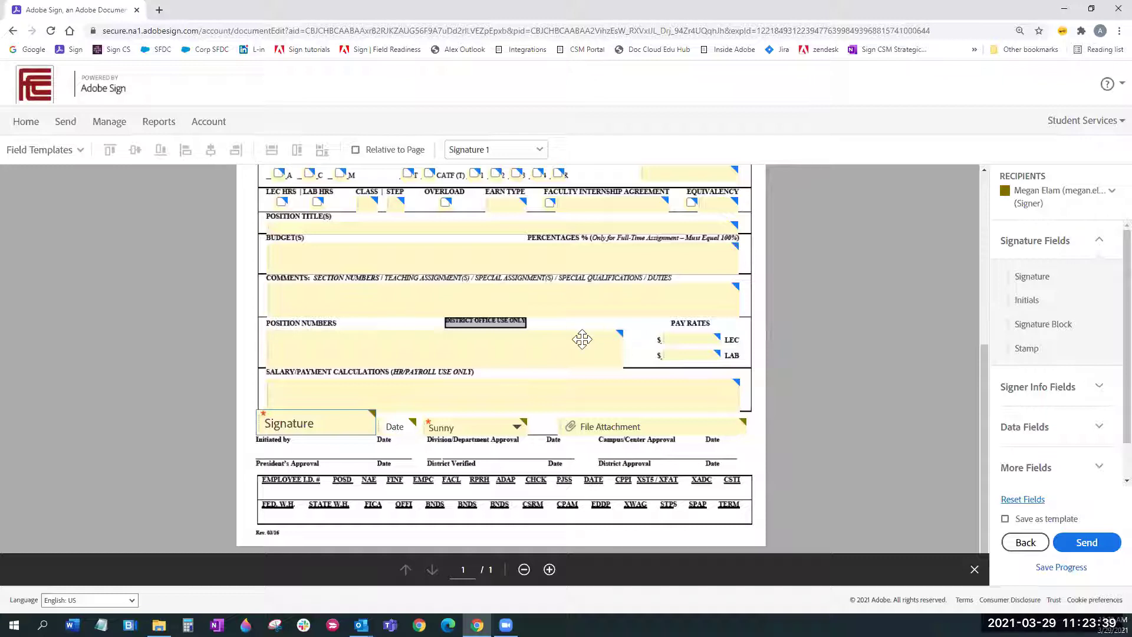
{"action": "left_click", "coordinate": [548, 342]}
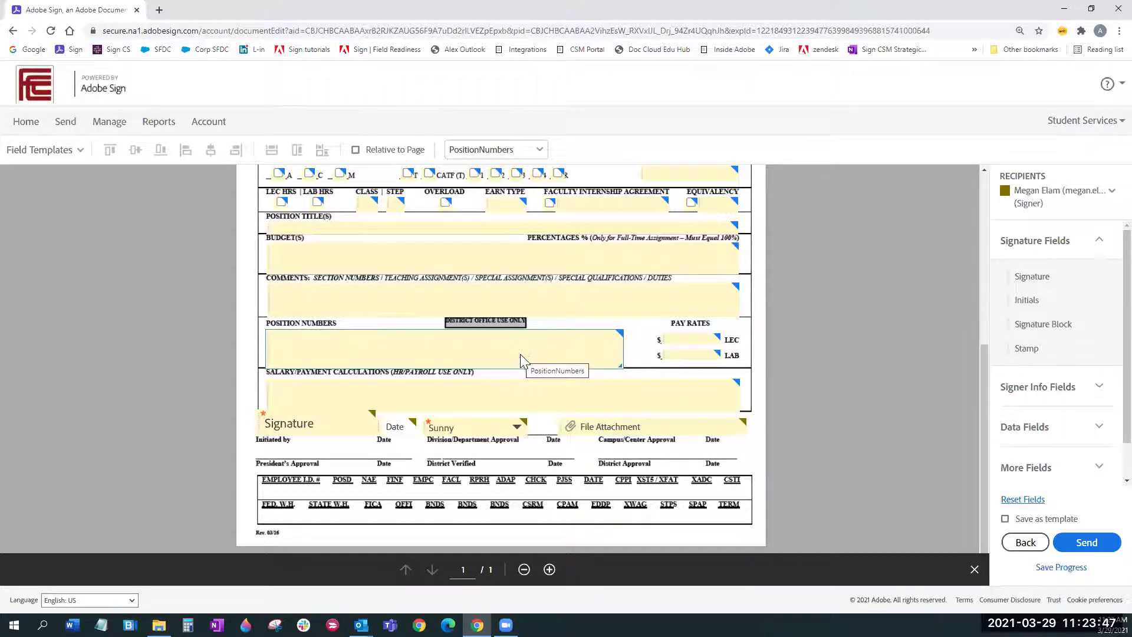
{"action": "key", "text": "Delete"}
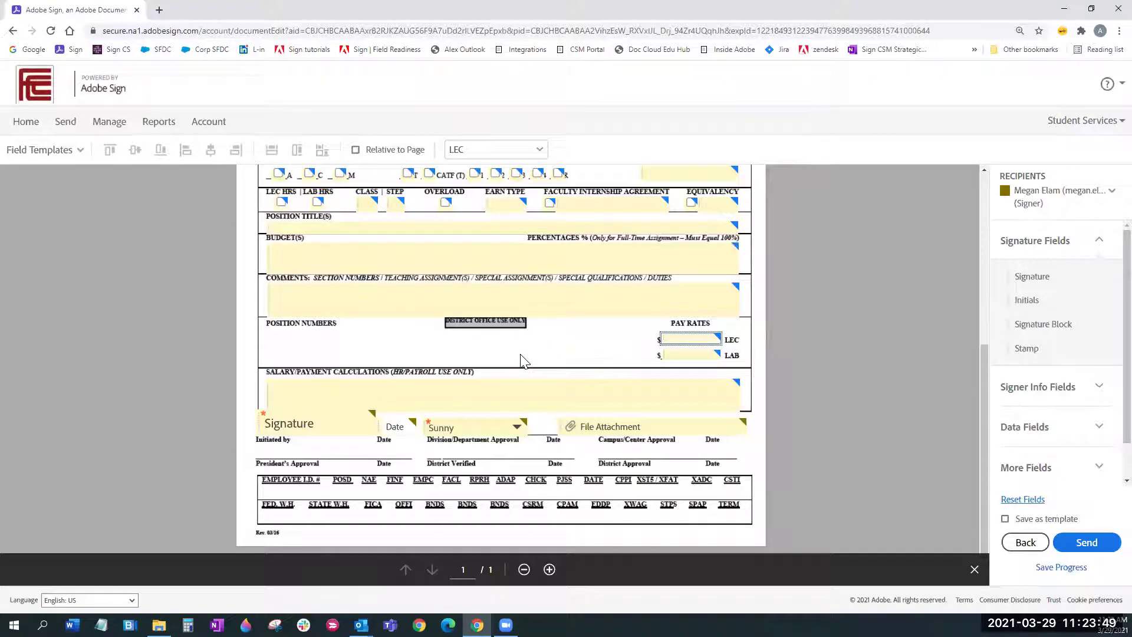
{"action": "left_click", "coordinate": [513, 391]}
{"action": "key", "text": "Delete"}
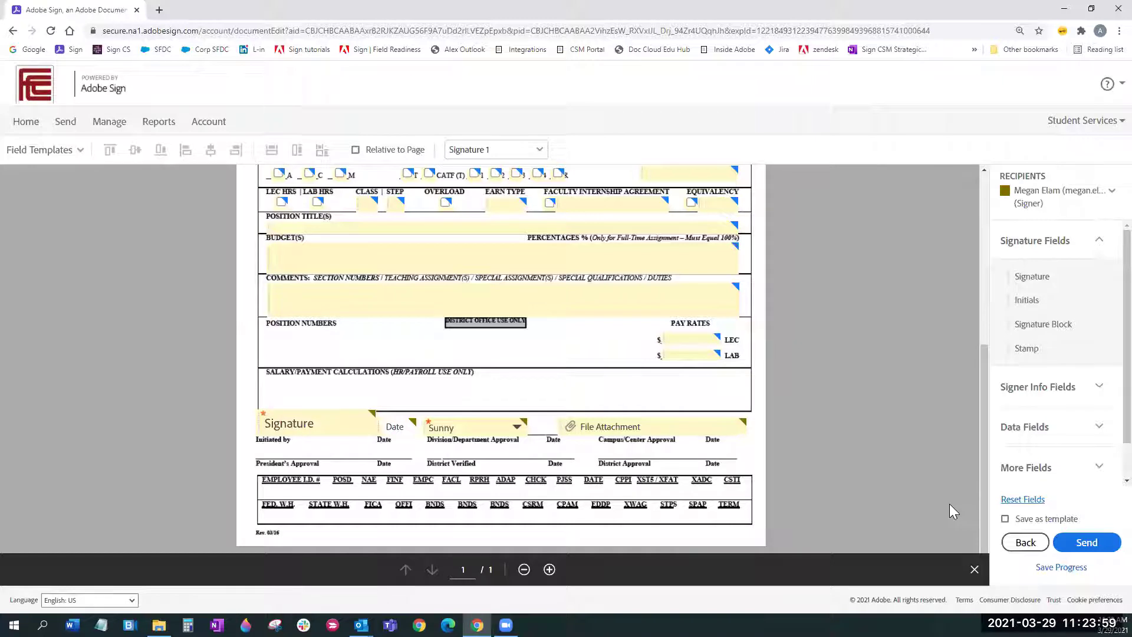
{"action": "left_click_drag", "start_coordinate": [1033, 356], "coordinate": [539, 319]}
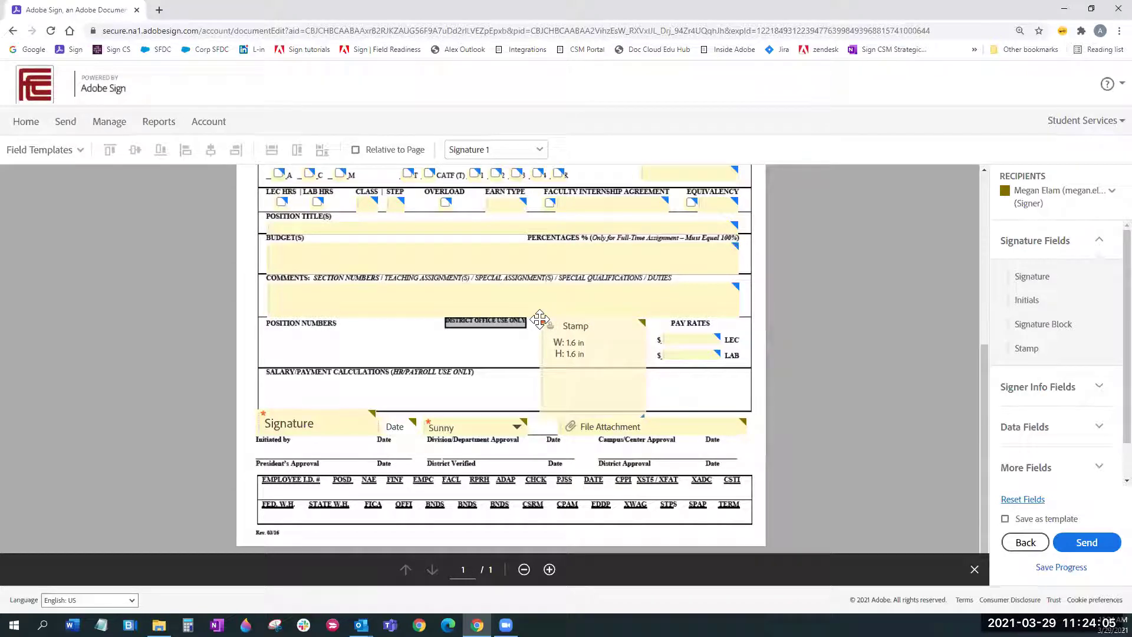
{"action": "left_click", "coordinate": [598, 324]}
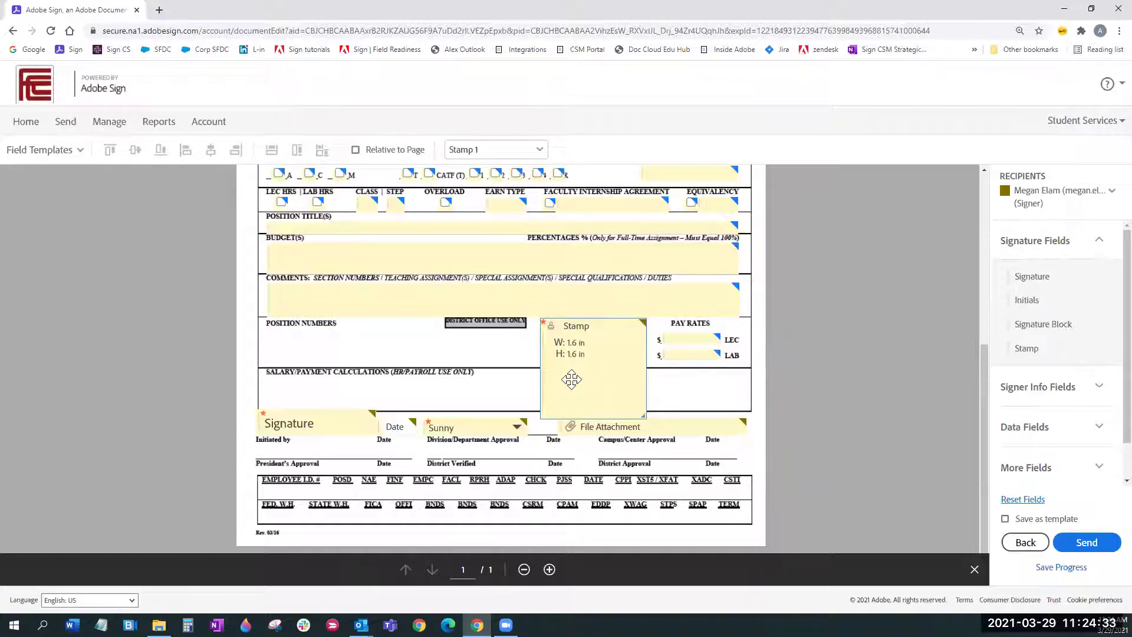
{"action": "key", "text": "Delete"}
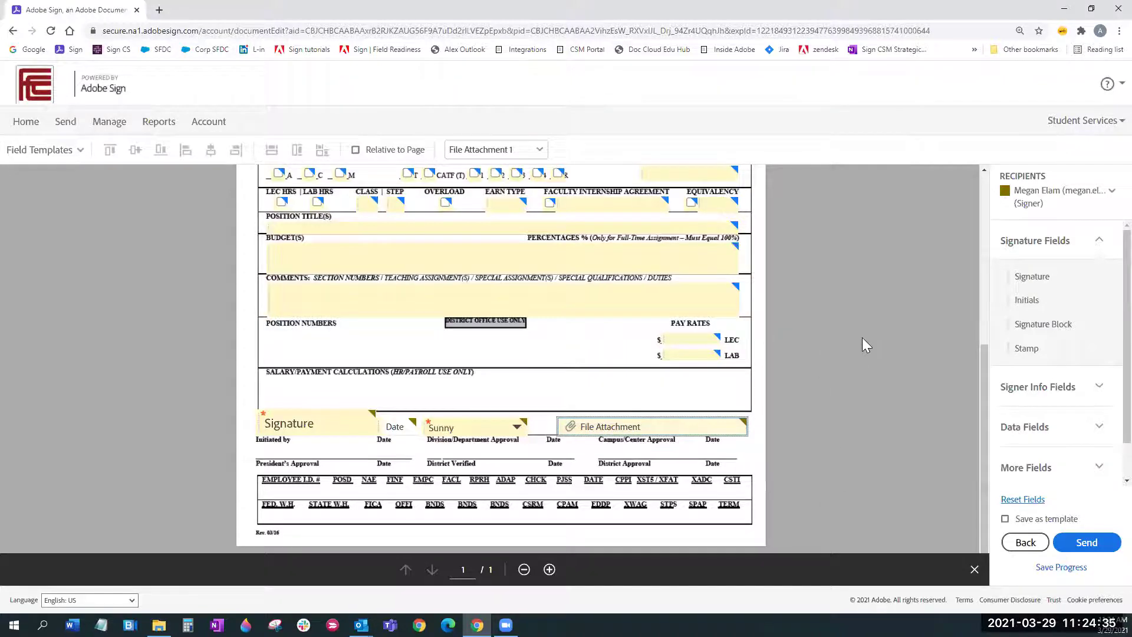
{"action": "mouse_move", "coordinate": [982, 378]}
{"action": "left_mouse_down"}
{"action": "mouse_move", "coordinate": [977, 231]}
{"action": "mouse_move", "coordinate": [997, 426]}
{"action": "left_mouse_up"}
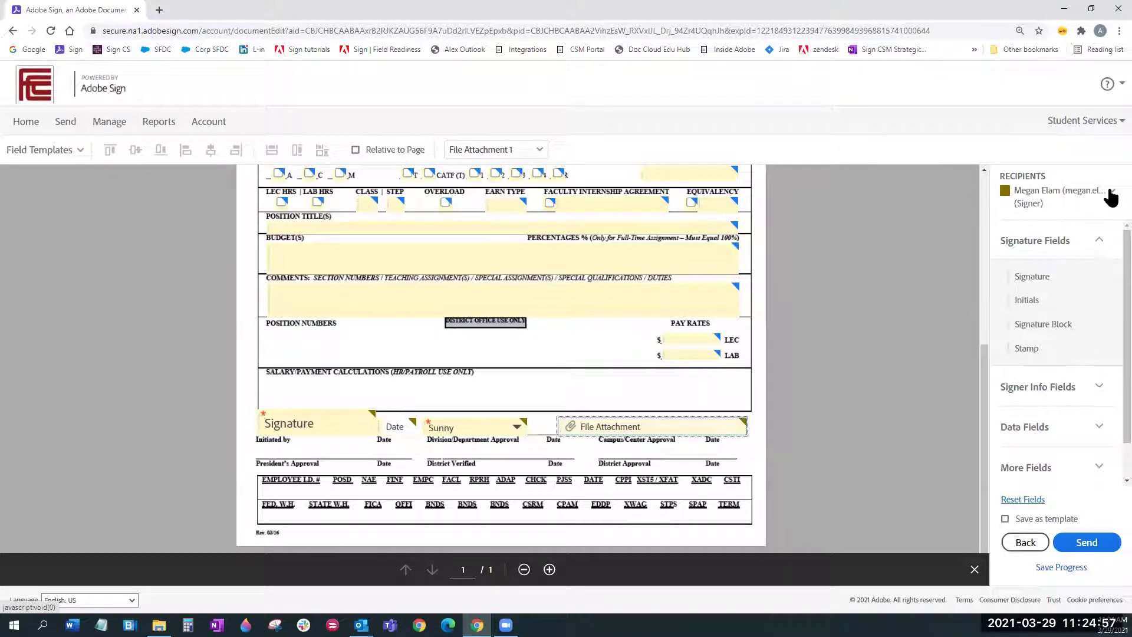
Step: Switch field assignment to Student Services (me) (Prefill) and review its Signer Info Fields
{"action": "left_click", "coordinate": [1089, 200]}
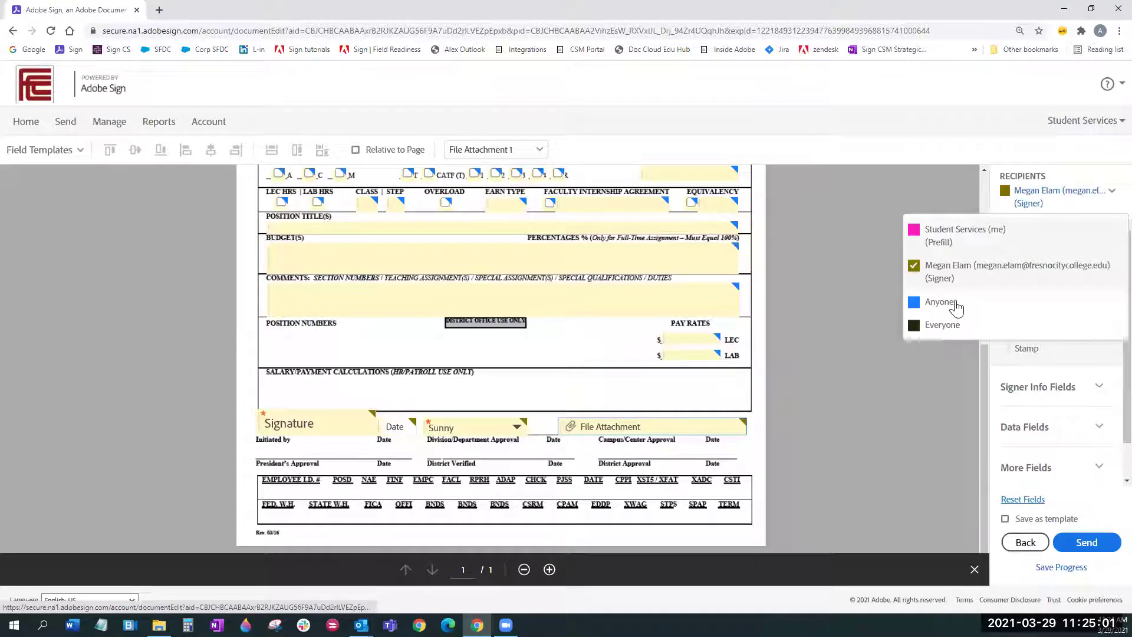
{"action": "left_click", "coordinate": [973, 237]}
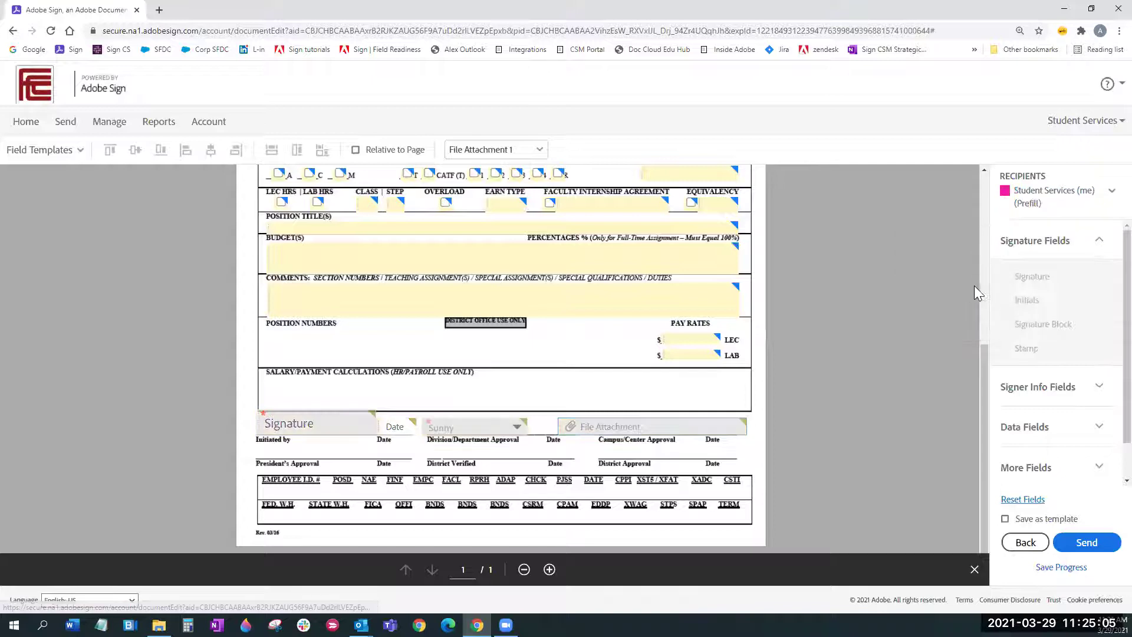
{"action": "left_click", "coordinate": [1100, 387]}
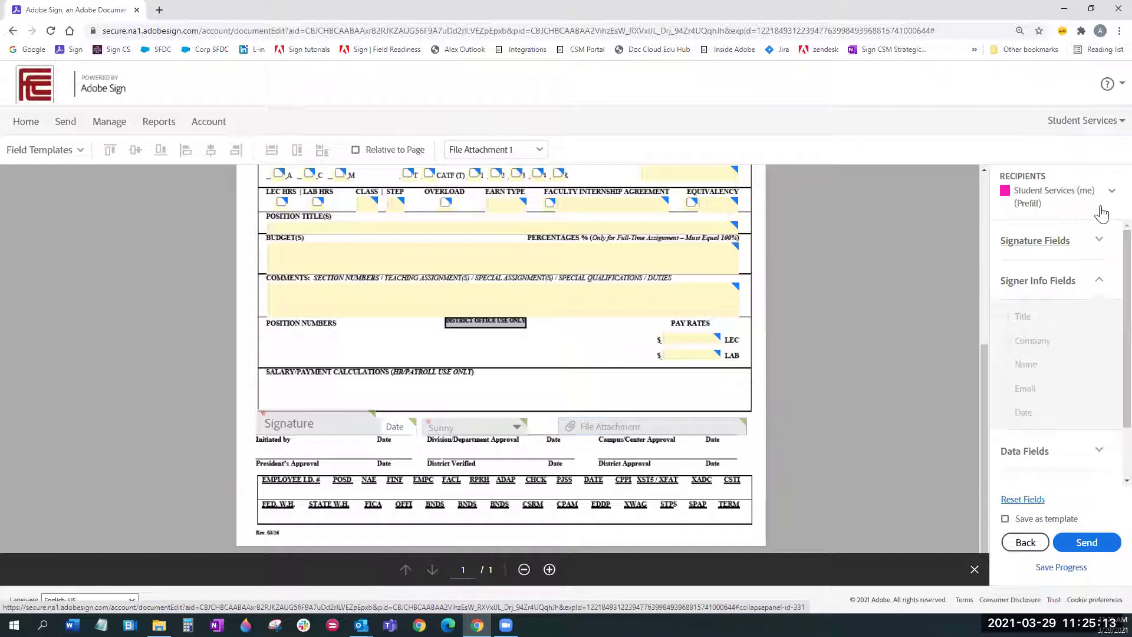
{"action": "left_click", "coordinate": [1111, 192]}
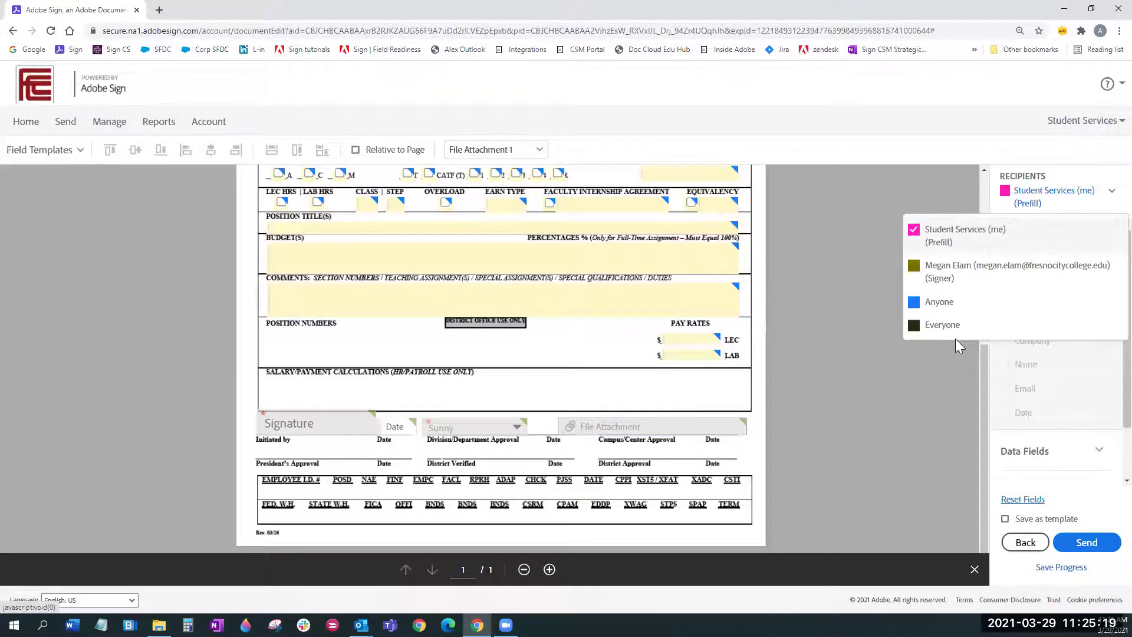
{"action": "left_click", "coordinate": [425, 456]}
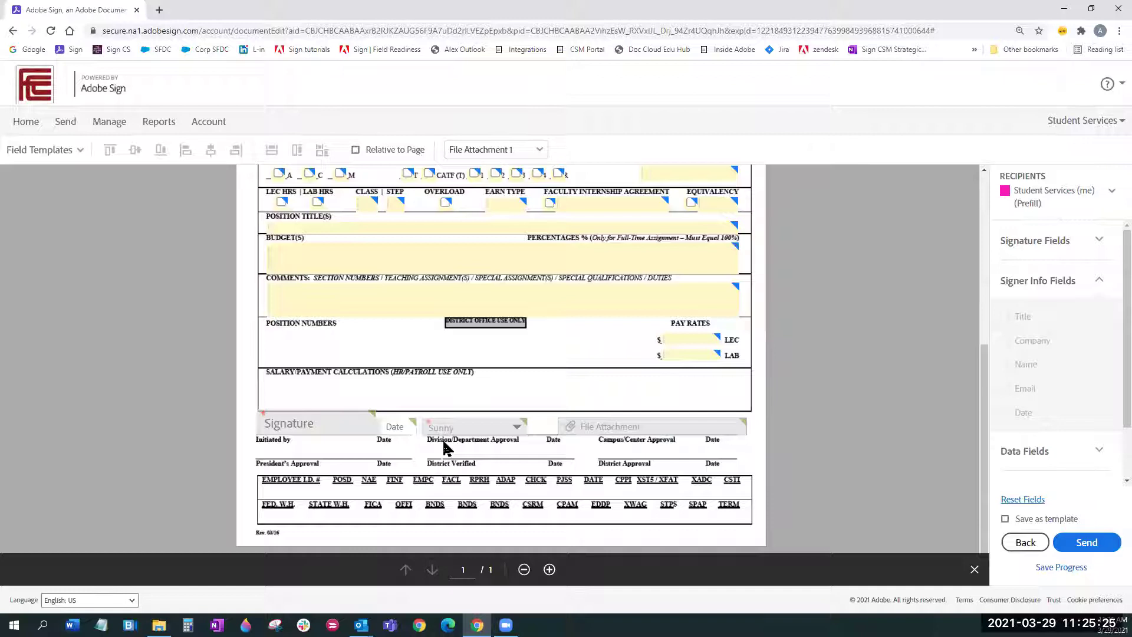
{"action": "left_click", "coordinate": [1111, 195]}
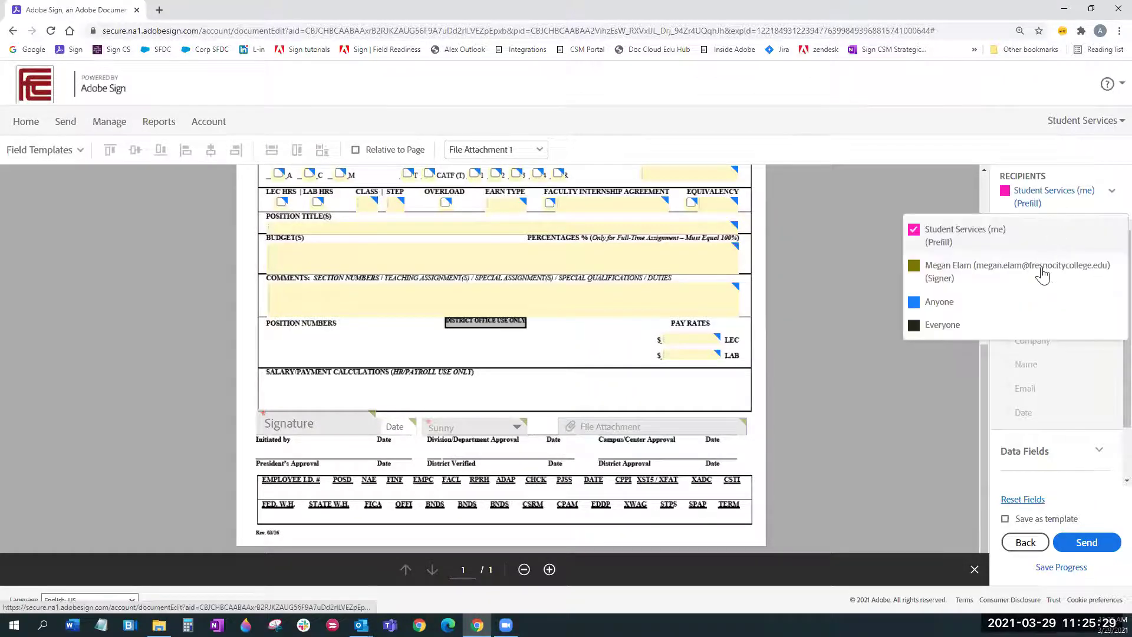
{"action": "left_click", "coordinate": [878, 407]}
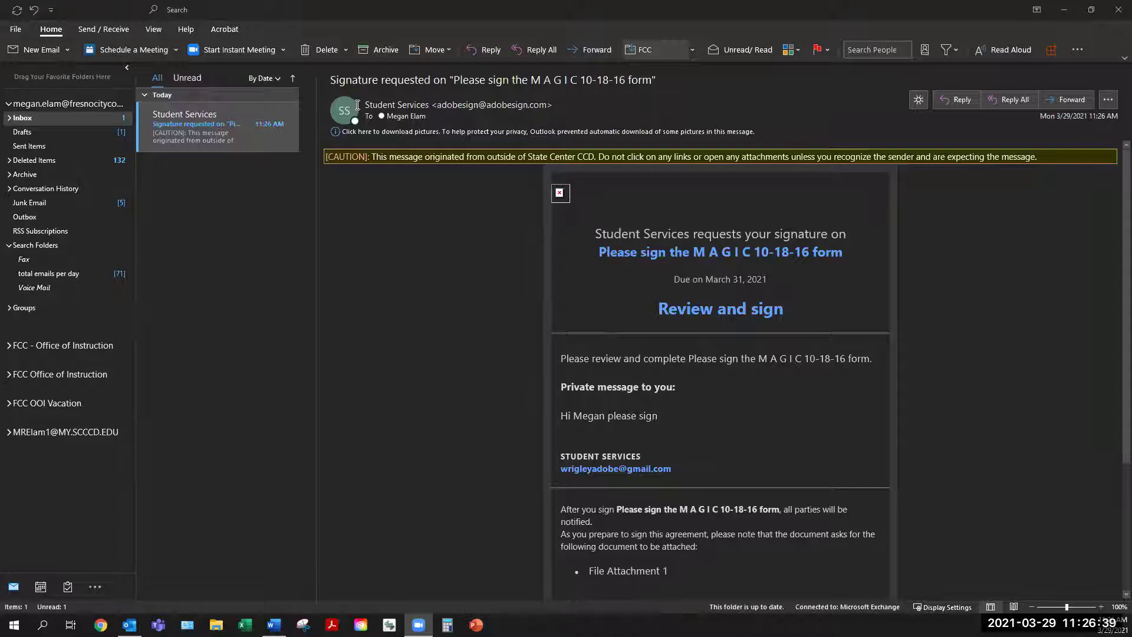
Step: Download the request email's blocked pictures in Outlook and show the message on a light background
{"action": "left_click", "coordinate": [436, 108]}
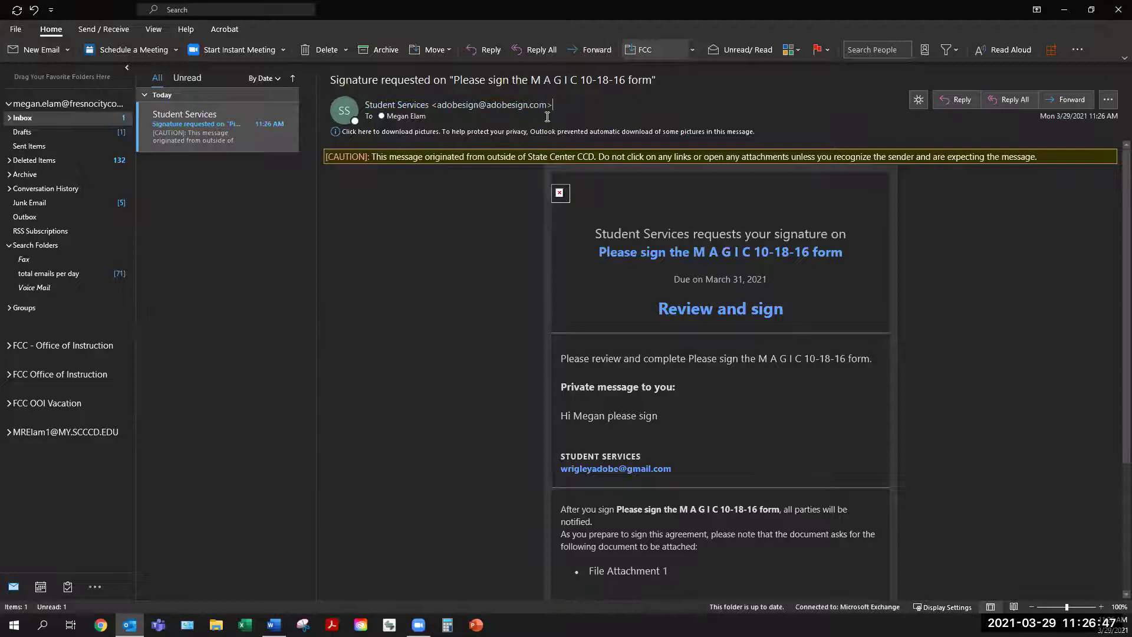
{"action": "left_click", "coordinate": [524, 135]}
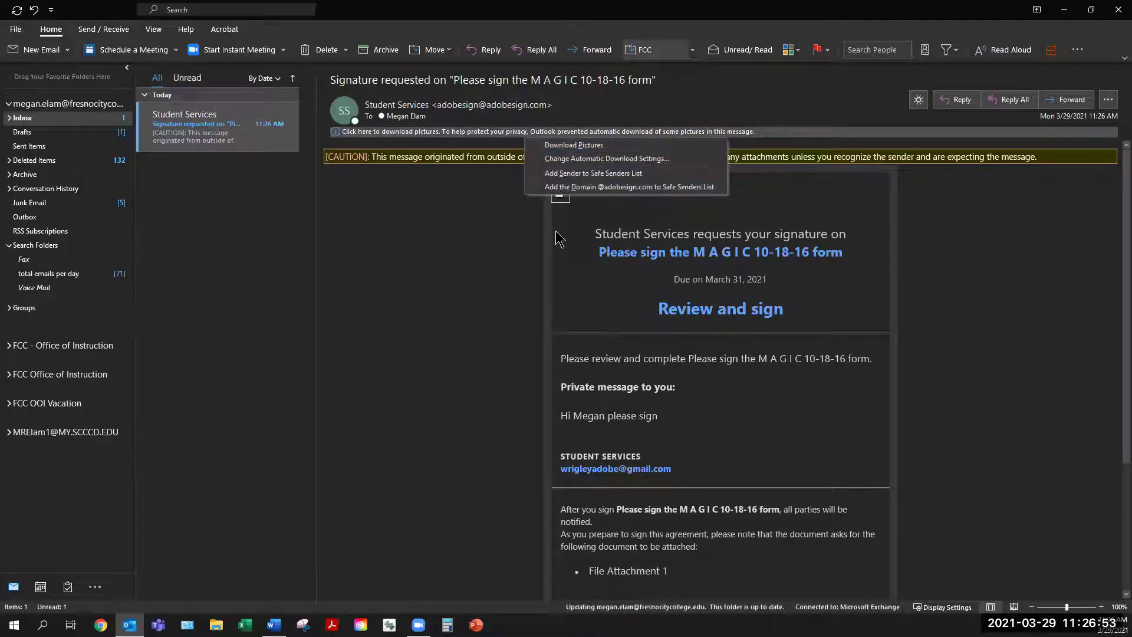
{"action": "left_click", "coordinate": [551, 148]}
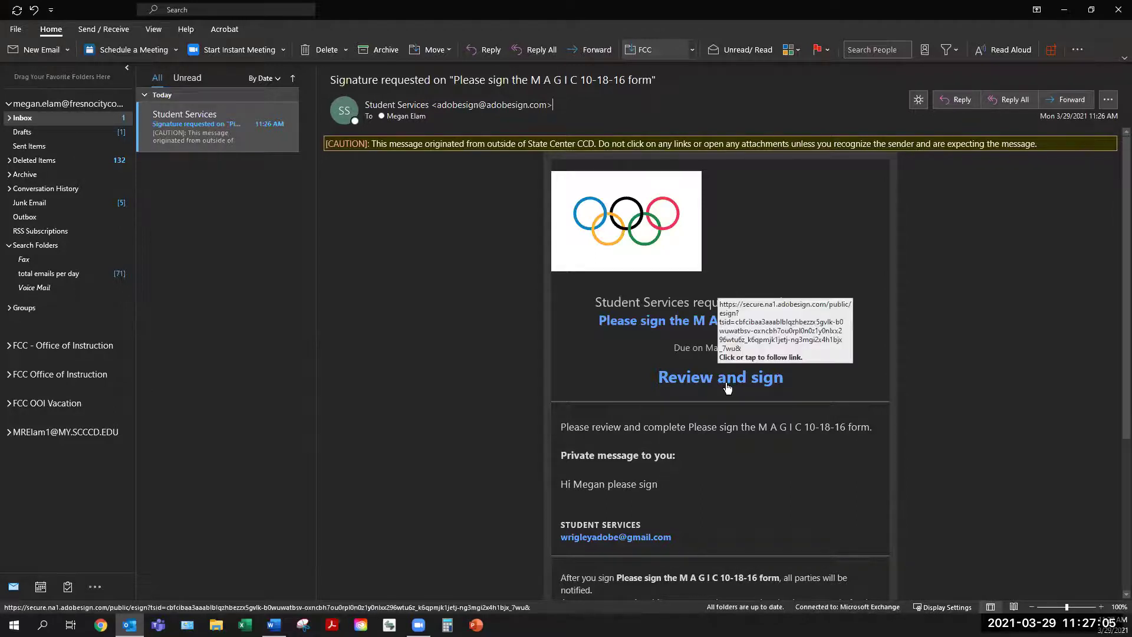
{"action": "left_click", "coordinate": [919, 99]}
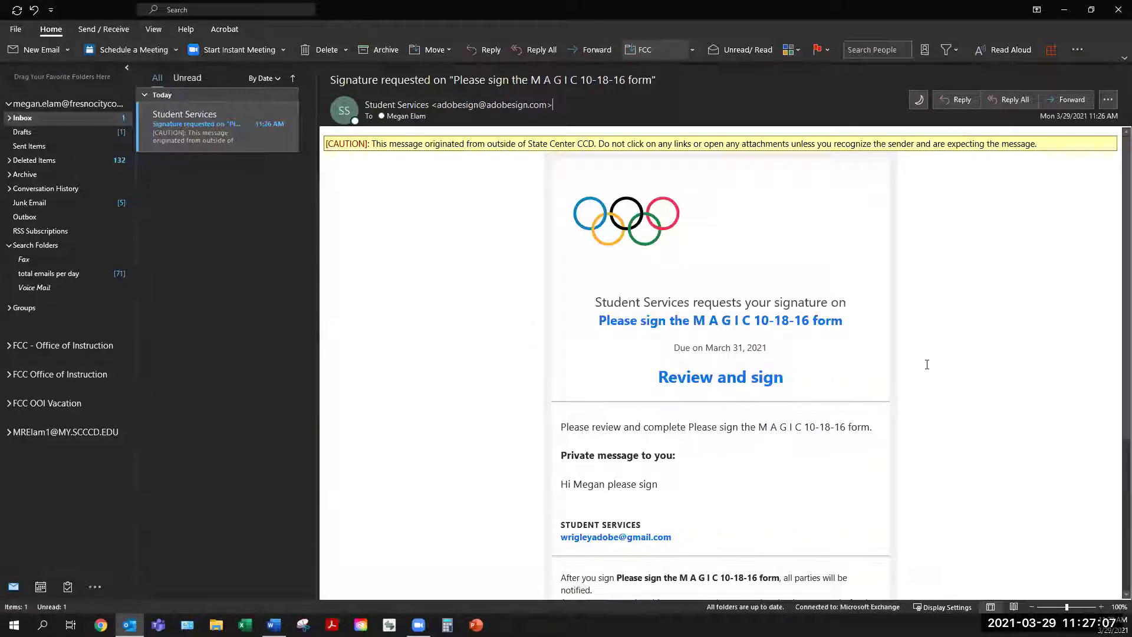
Step: Follow the email's Review and sign link to the M A G I C 10-18-16 signing page
{"action": "scroll", "coordinate": [1116, 292], "scroll_direction": "down", "scroll_amount": 1}
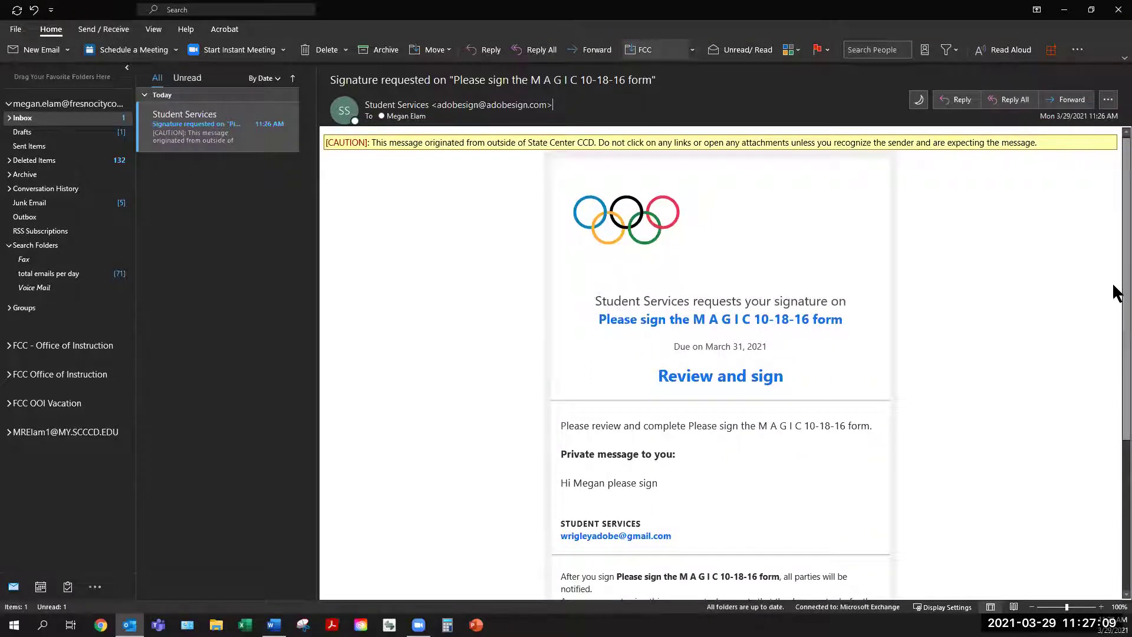
{"action": "scroll", "coordinate": [1115, 330], "scroll_direction": "down", "scroll_amount": 3}
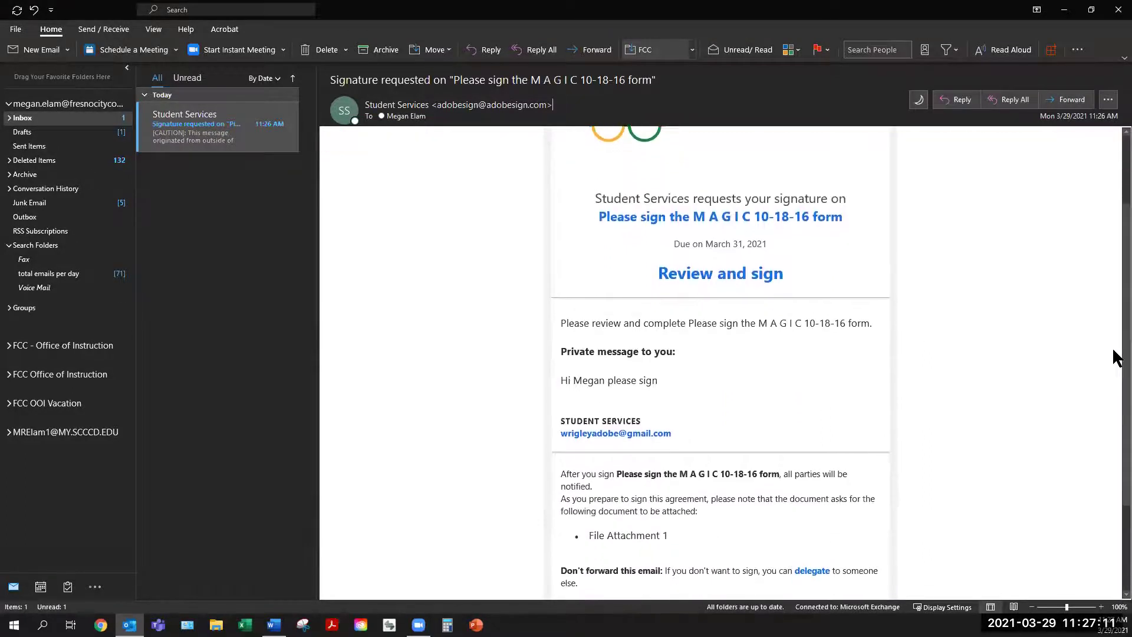
{"action": "mouse_move", "coordinate": [765, 273]}
{"action": "triple_click", "coordinate": [599, 386]}
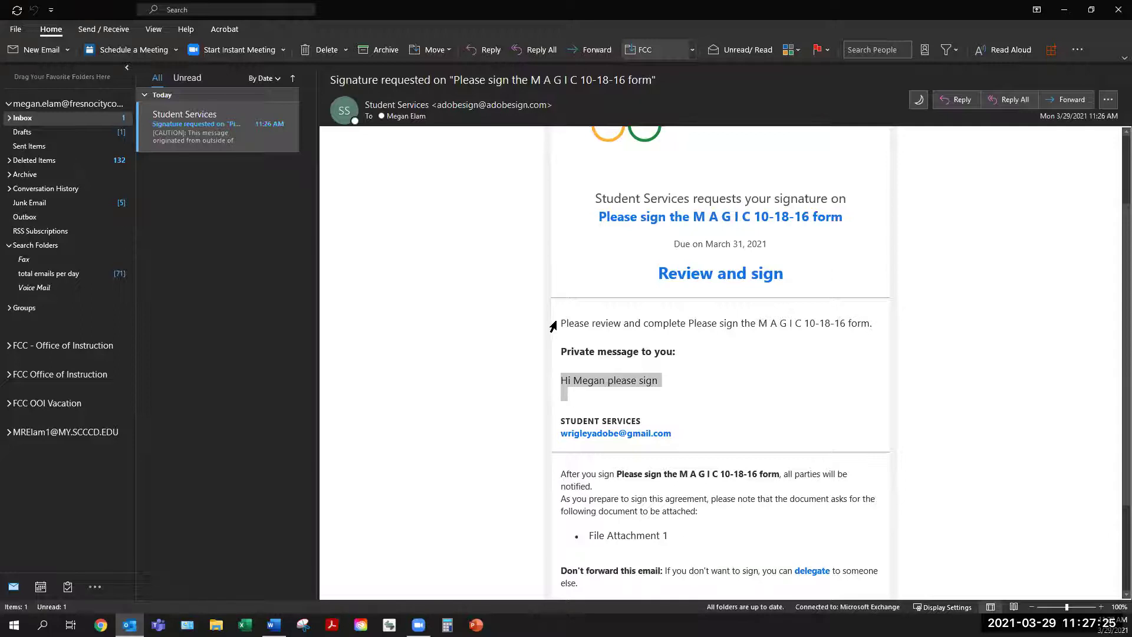
{"action": "triple_click", "coordinate": [575, 325]}
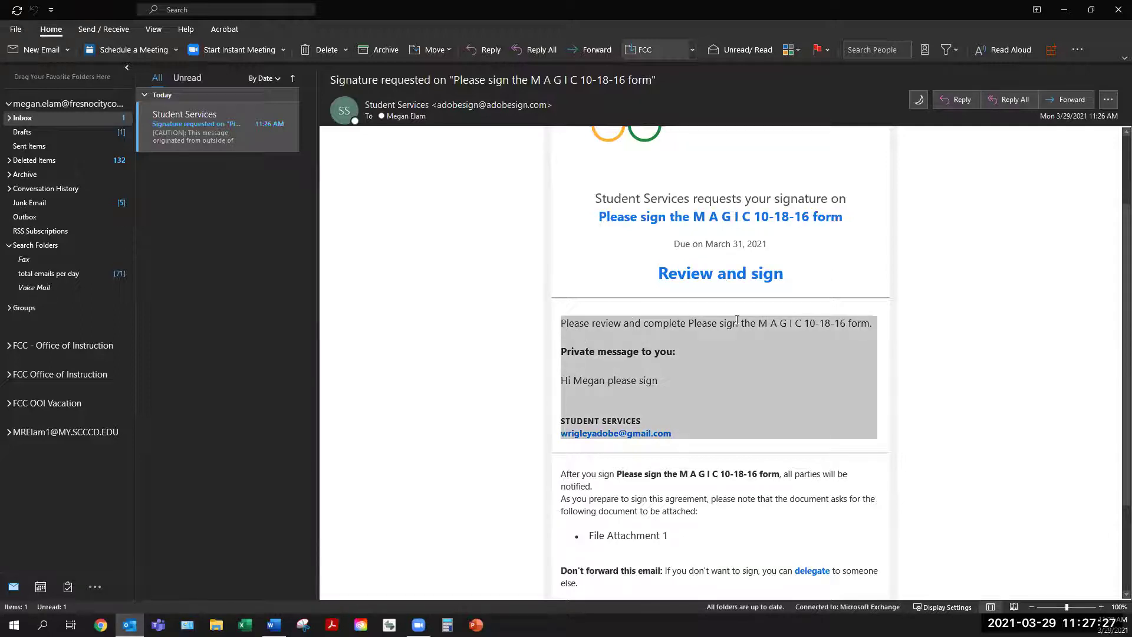
{"action": "triple_click", "coordinate": [818, 323]}
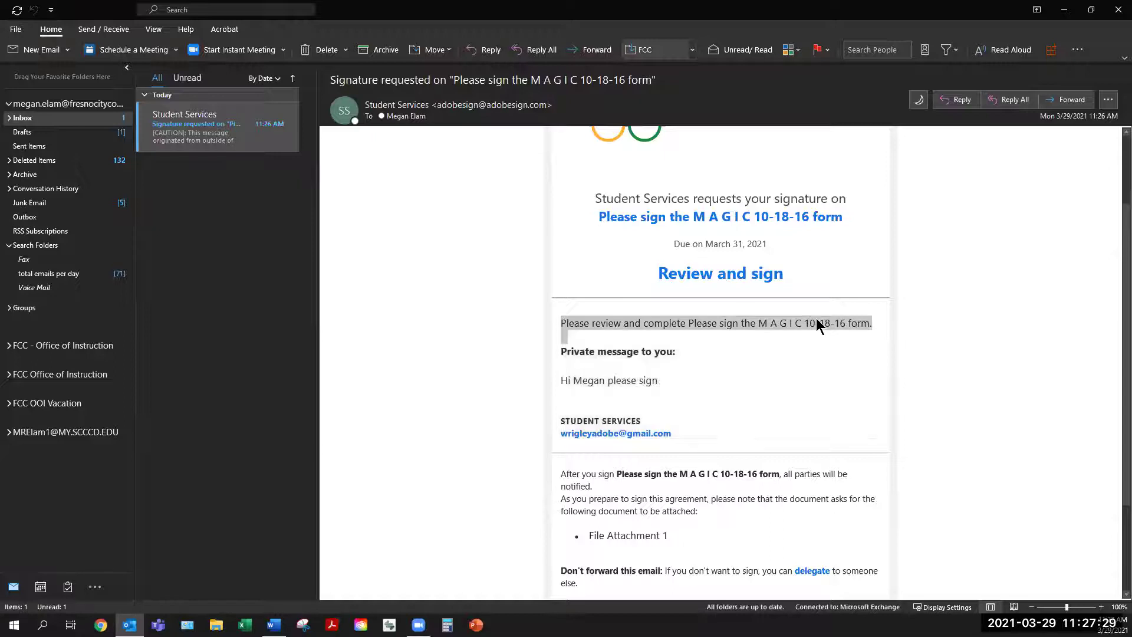
{"action": "left_click", "coordinate": [814, 321]}
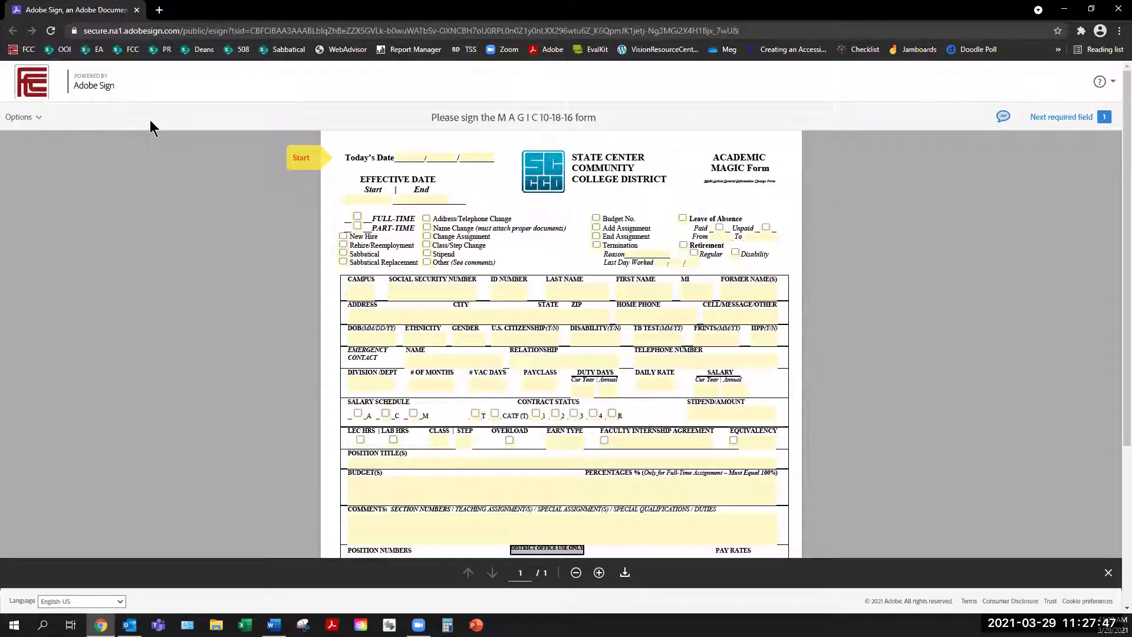
{"action": "left_click", "coordinate": [39, 118]}
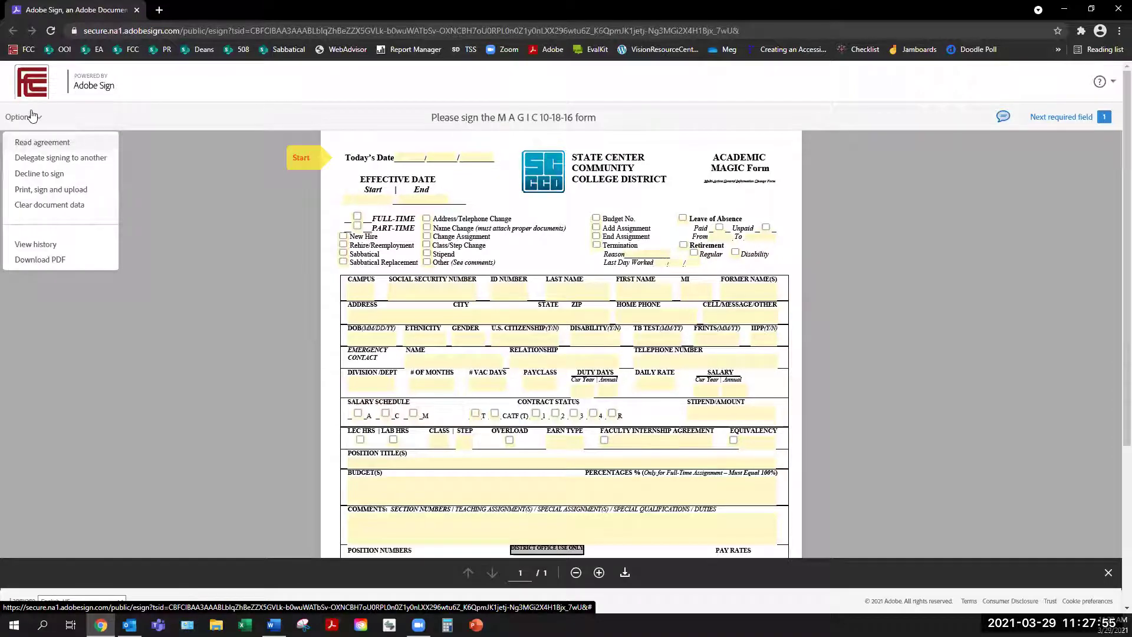
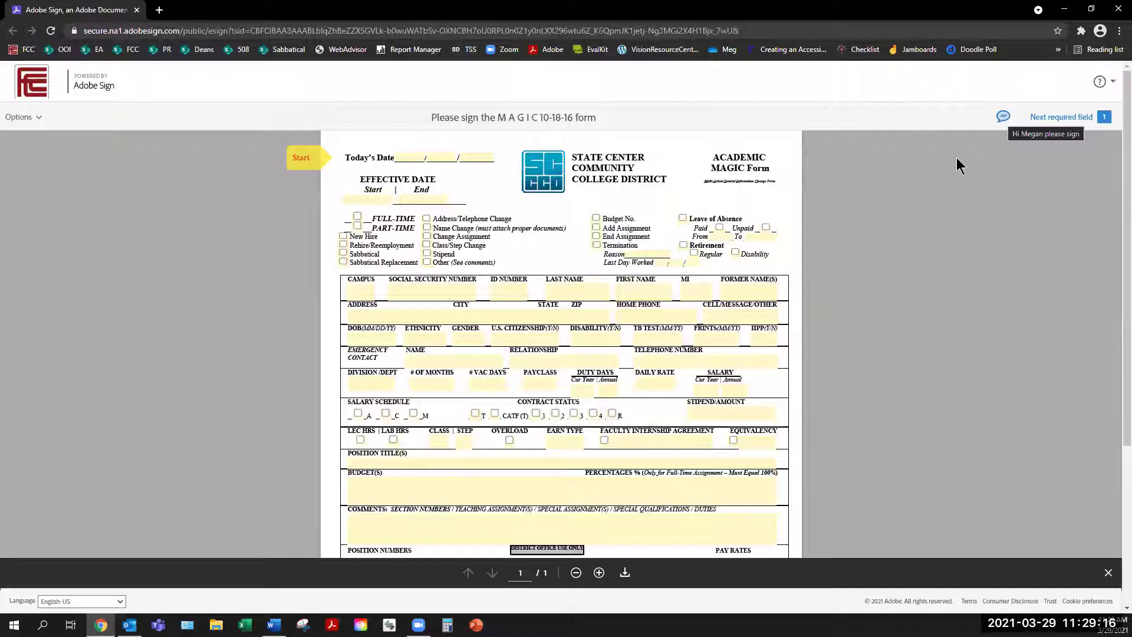
Step: Read the sender's private message, then close it
{"action": "left_click", "coordinate": [1004, 117]}
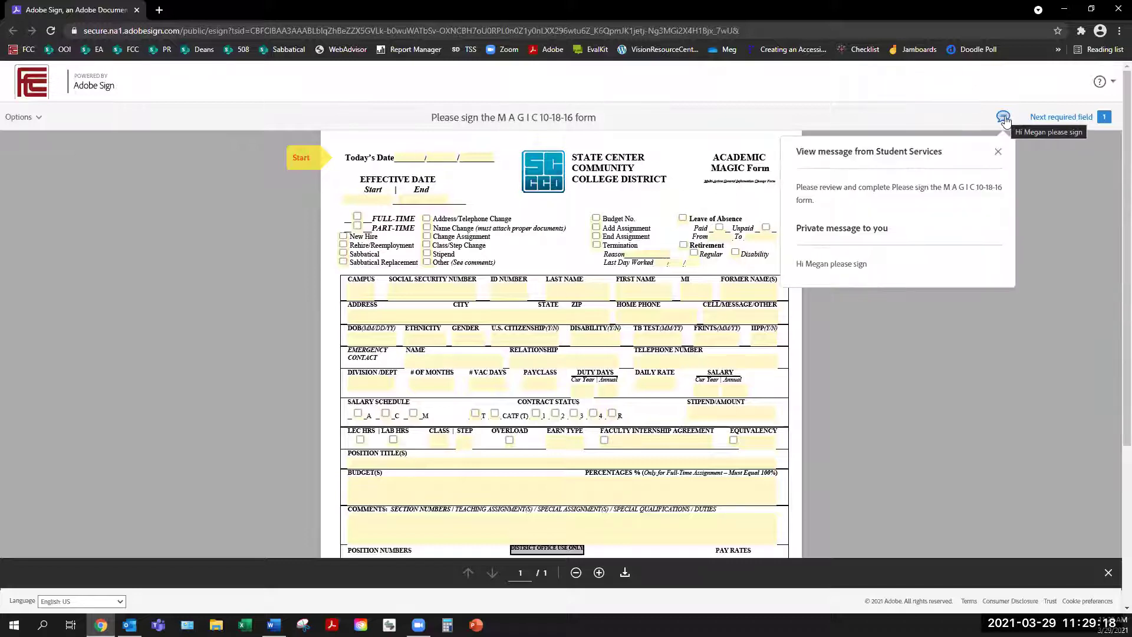
{"action": "left_click", "coordinate": [1004, 118]}
{"action": "left_click", "coordinate": [1004, 118]}
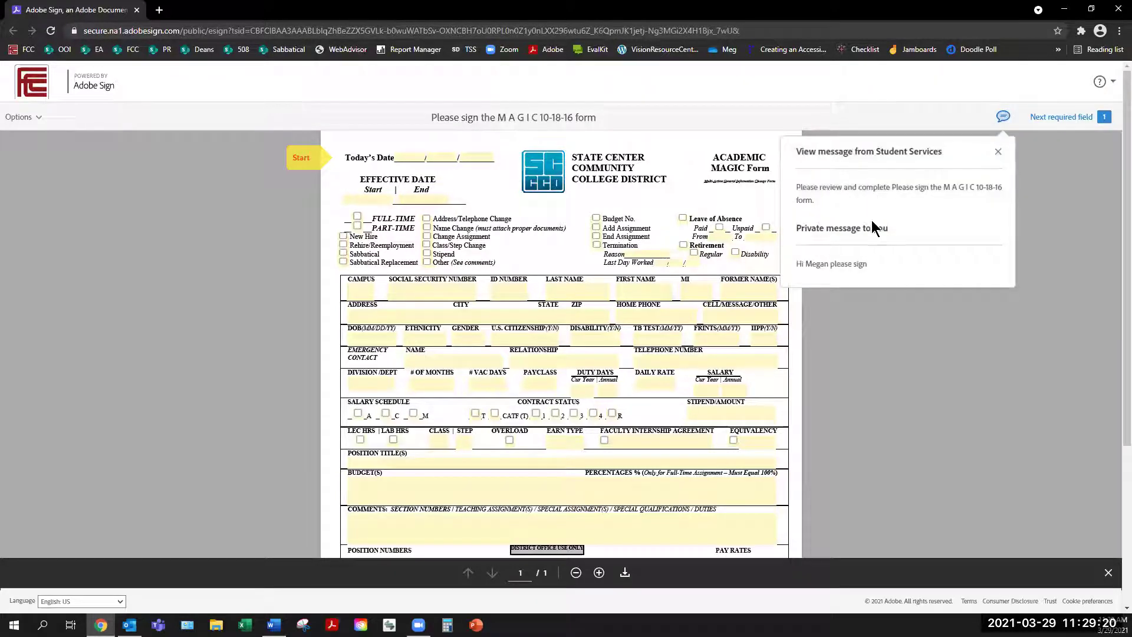
{"action": "left_click", "coordinate": [1003, 117]}
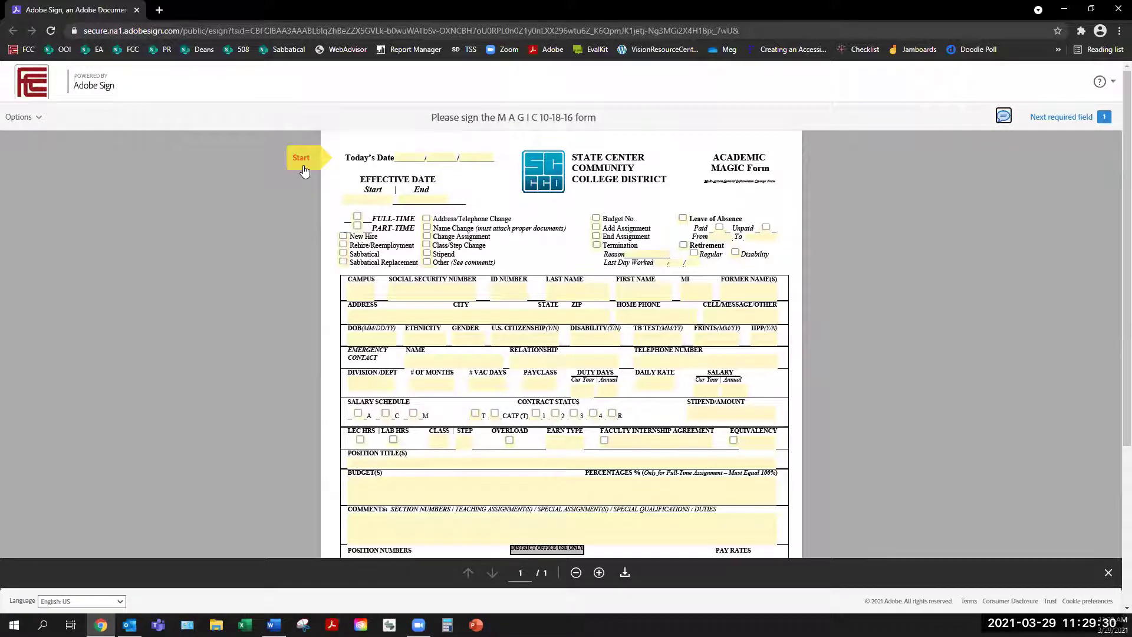
Step: Start with today's date, move to the effective date, then jump to the required signature field
{"action": "left_click", "coordinate": [442, 157]}
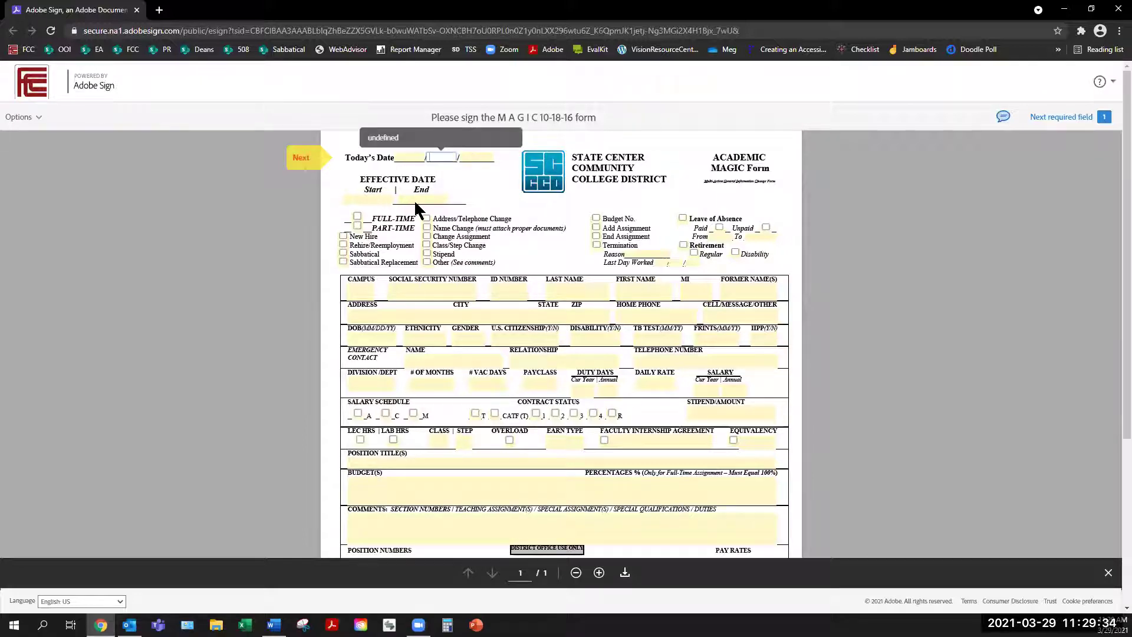
{"action": "key", "text": "Tab"}
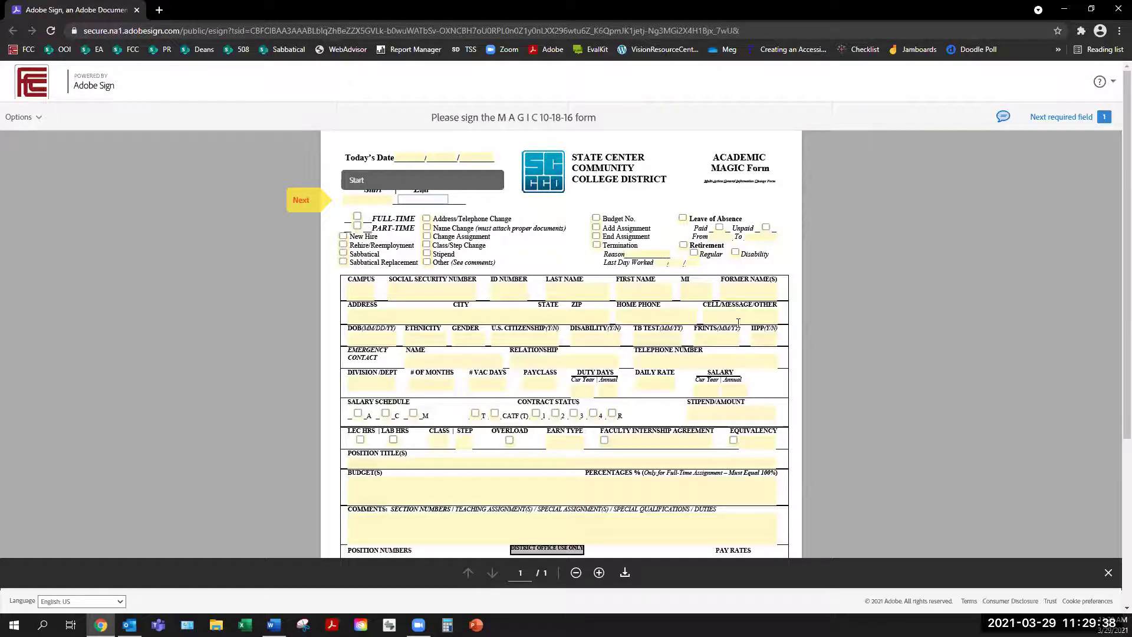
{"action": "left_click", "coordinate": [1073, 122]}
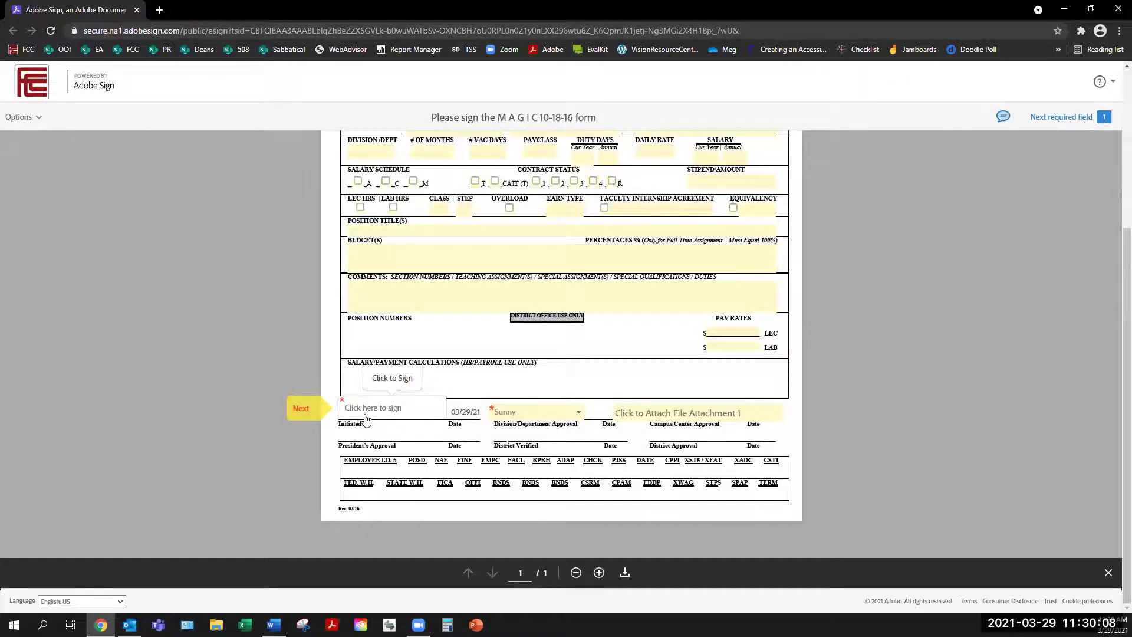
Step: Open the Initiated by signature options and try the Type and Draw signature styles
{"action": "left_click", "coordinate": [365, 418]}
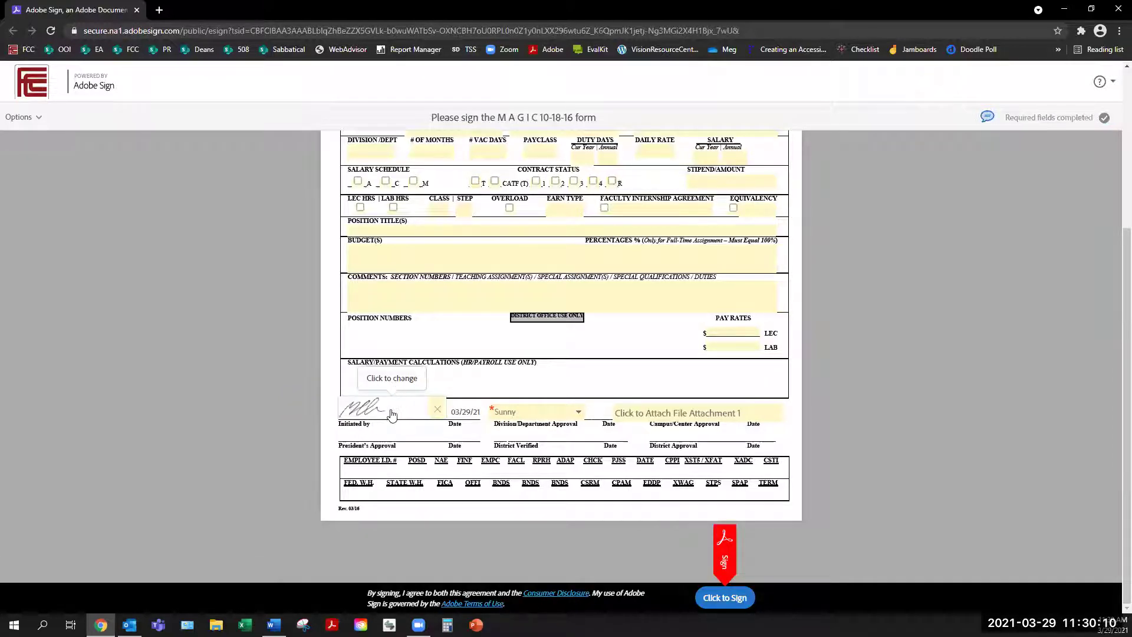
{"action": "left_click", "coordinate": [390, 408]}
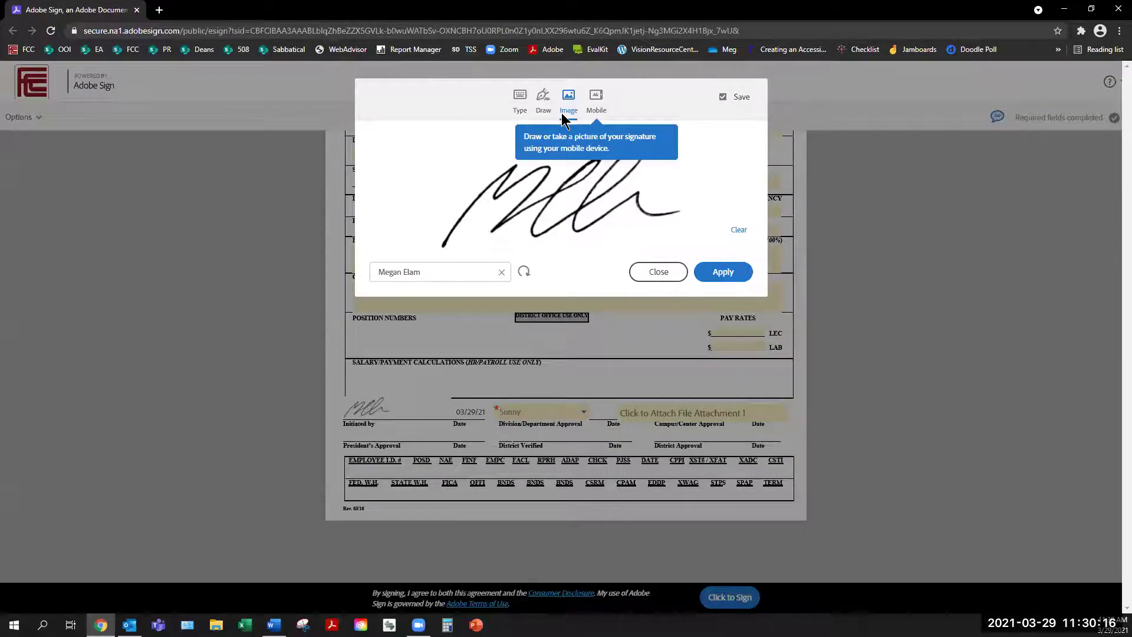
{"action": "left_click", "coordinate": [521, 107]}
{"action": "left_click", "coordinate": [543, 100]}
{"action": "mouse_move", "coordinate": [426, 195]}
{"action": "left_mouse_down"}
{"action": "mouse_move", "coordinate": [627, 177]}
{"action": "mouse_move", "coordinate": [648, 211]}
{"action": "left_mouse_up"}
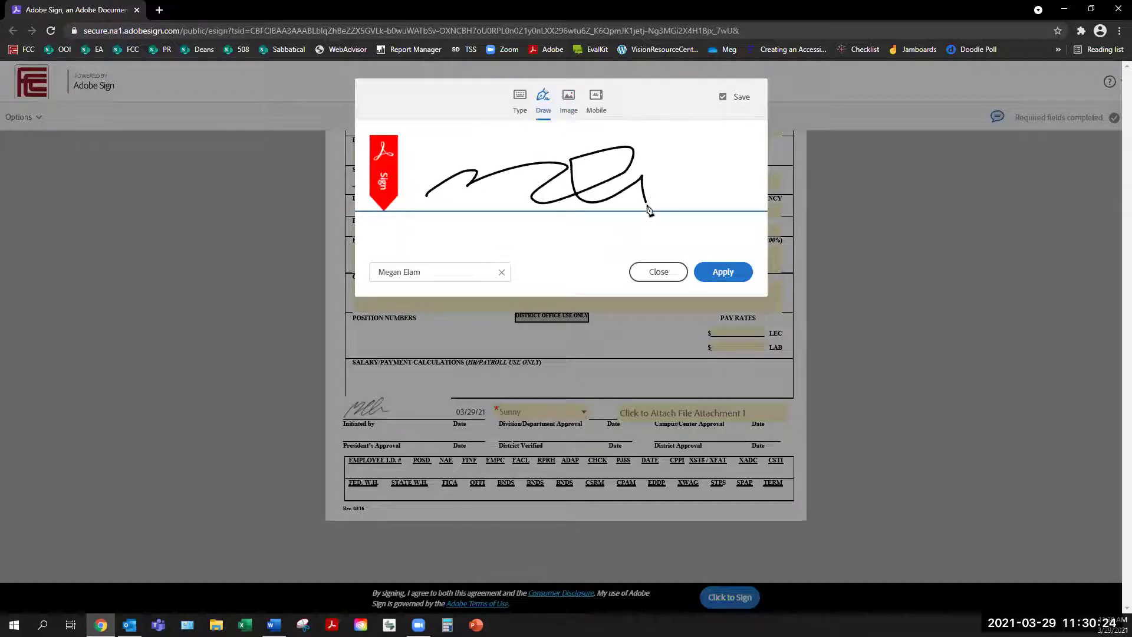
Step: Look at the Mobile option, then apply the saved Image signature to the field
{"action": "left_click", "coordinate": [568, 116]}
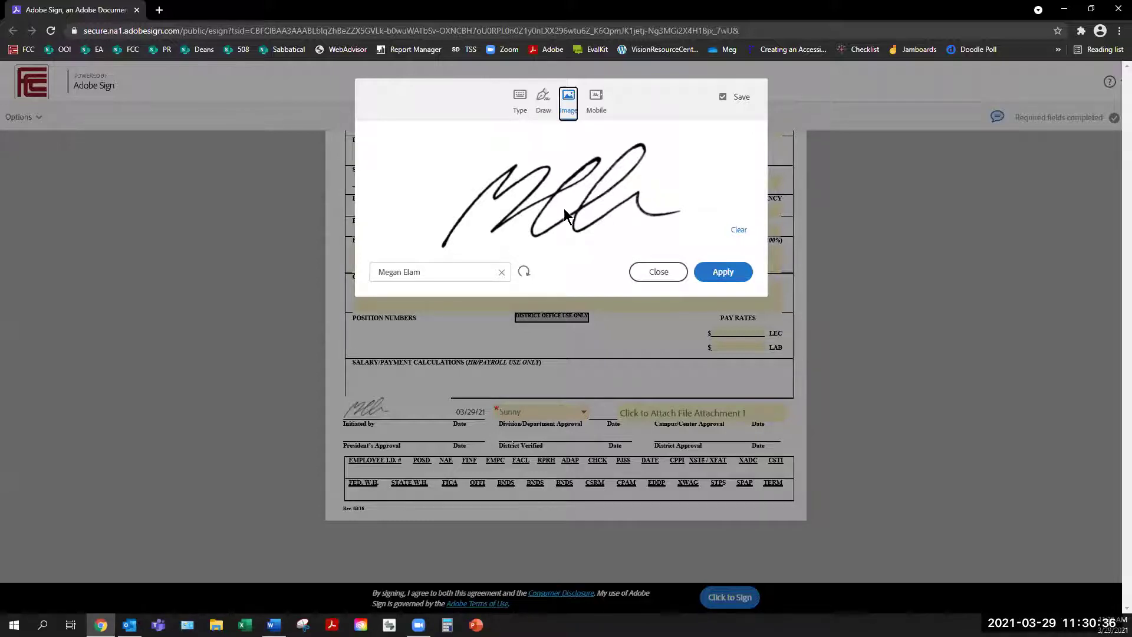
{"action": "left_click", "coordinate": [597, 114]}
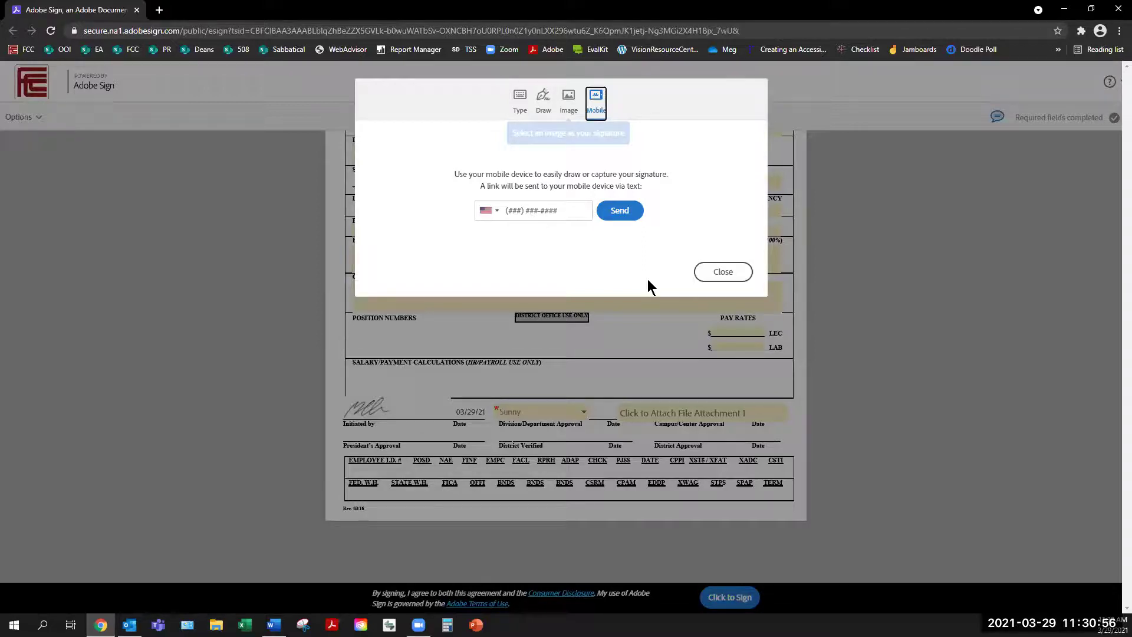
{"action": "left_click", "coordinate": [715, 277]}
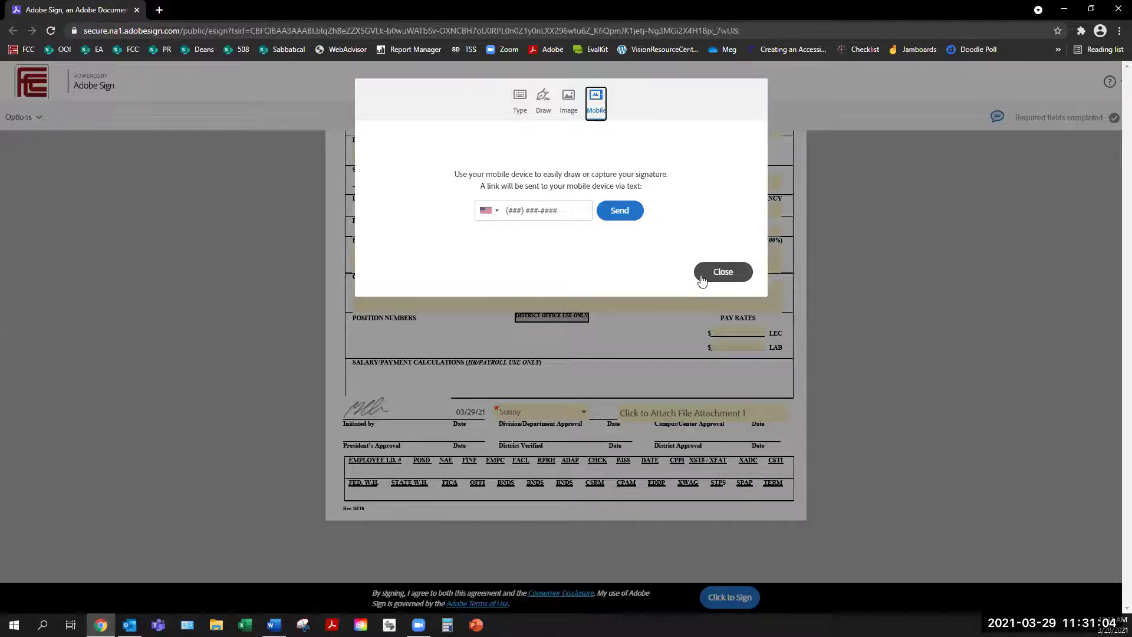
{"action": "left_click", "coordinate": [568, 100]}
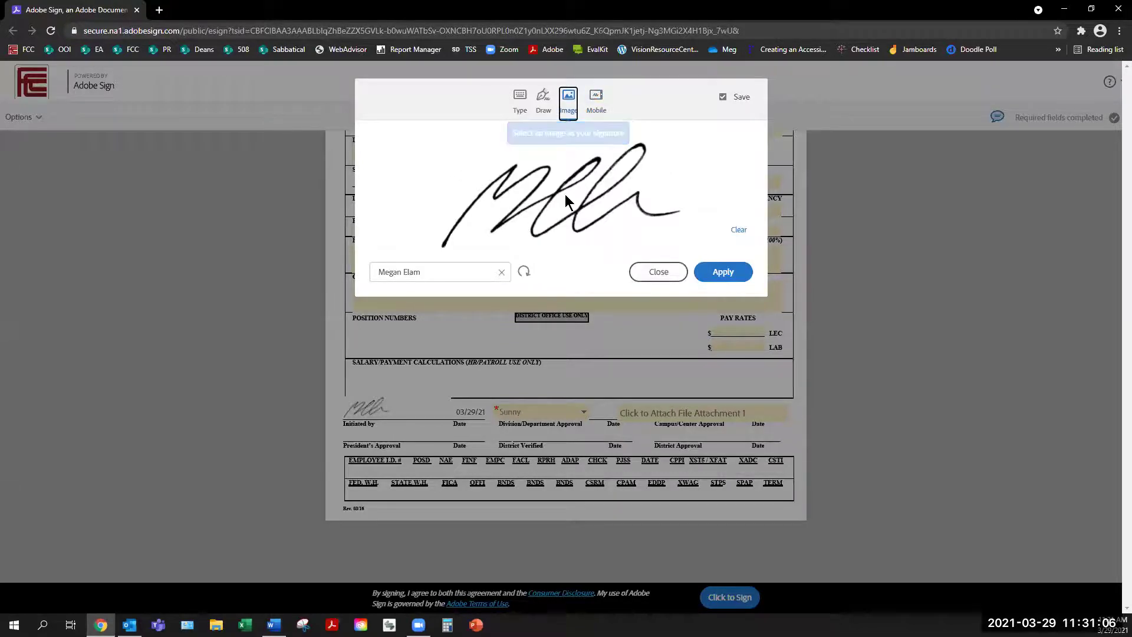
{"action": "left_click", "coordinate": [744, 283]}
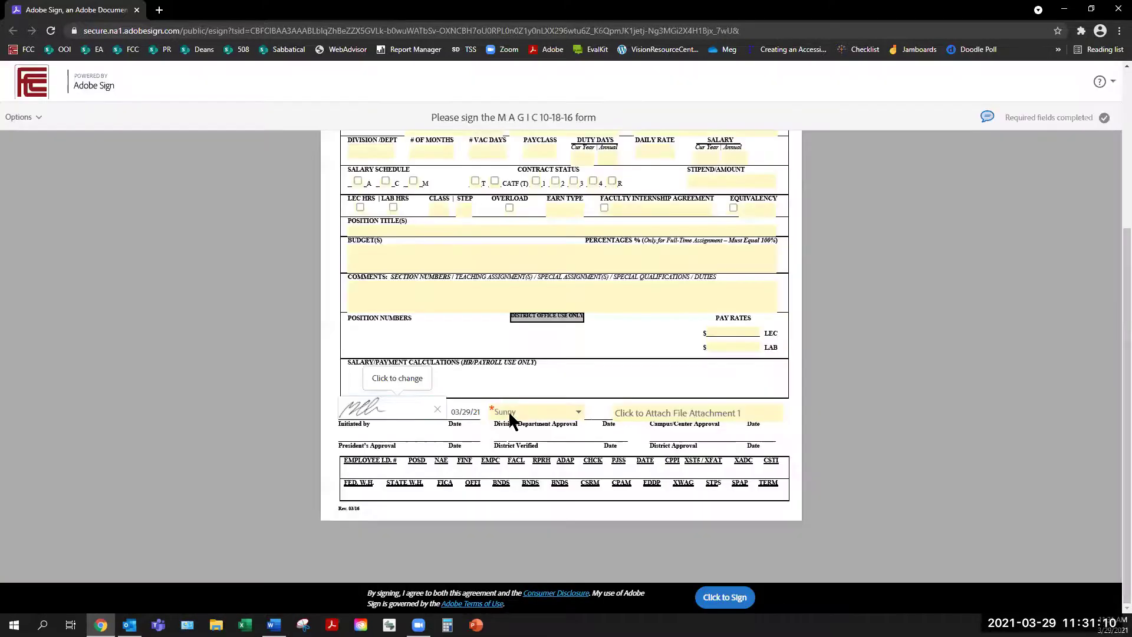
{"action": "left_click", "coordinate": [510, 418]}
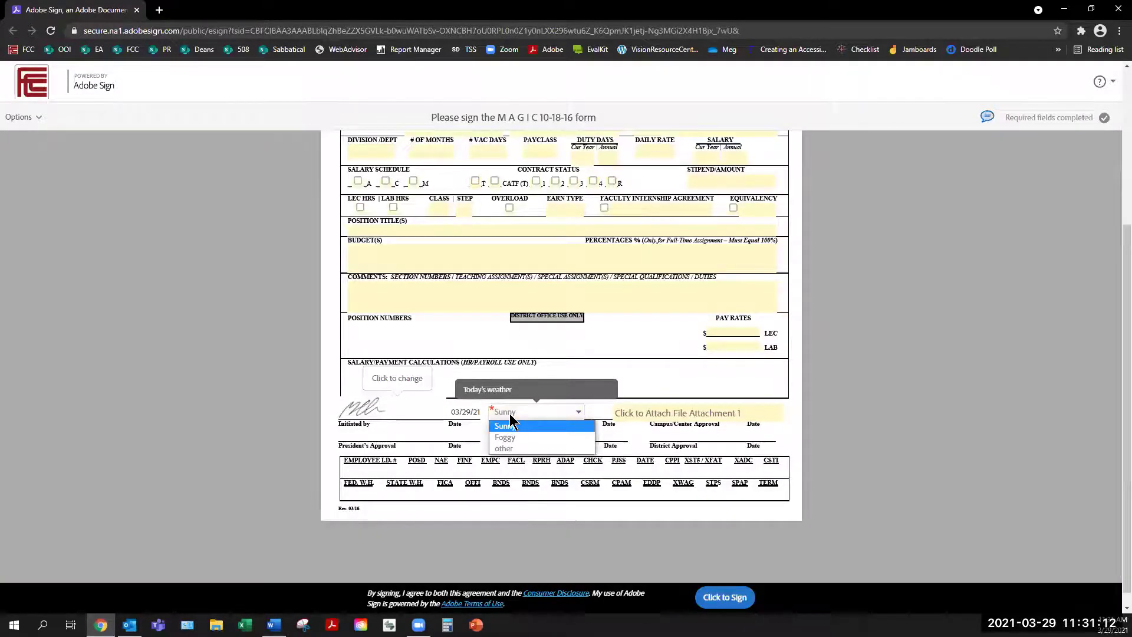
{"action": "left_click", "coordinate": [506, 425]}
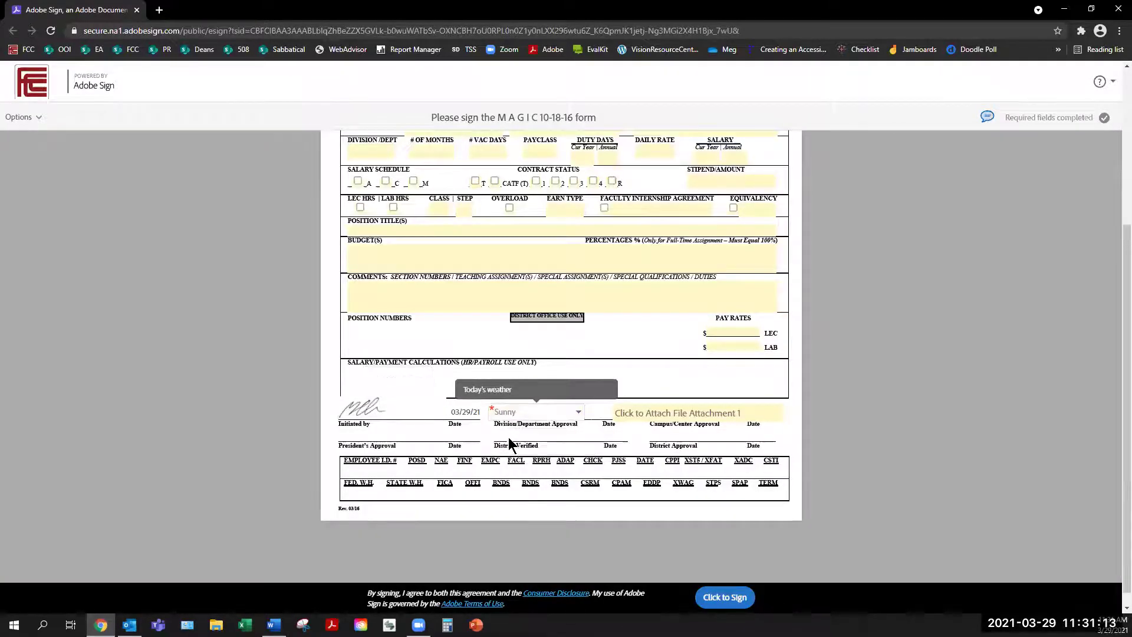
{"action": "left_click", "coordinate": [579, 414]}
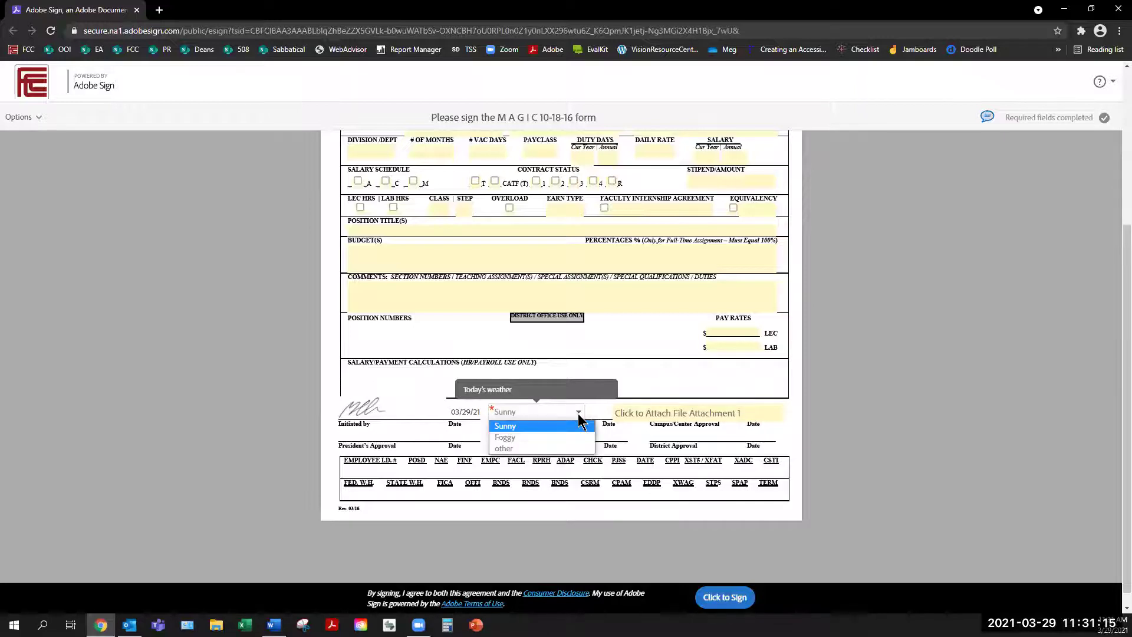
{"action": "left_click", "coordinate": [551, 427]}
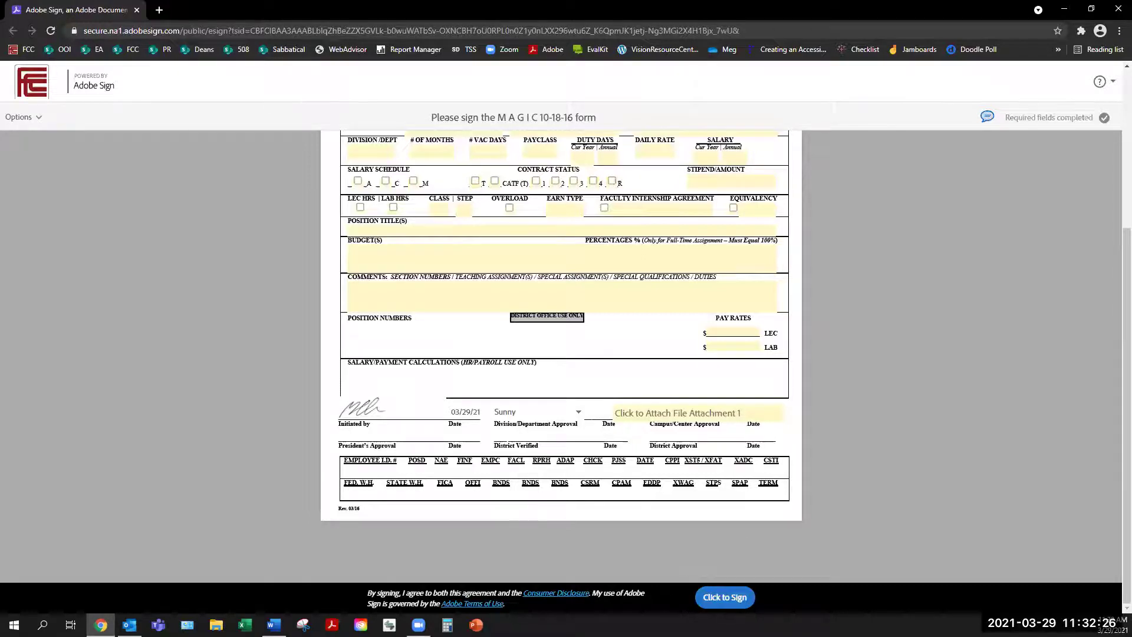
Step: Submit the signed MAGIC 10-18-16 form, then switch over to Outlook
{"action": "left_click", "coordinate": [748, 601]}
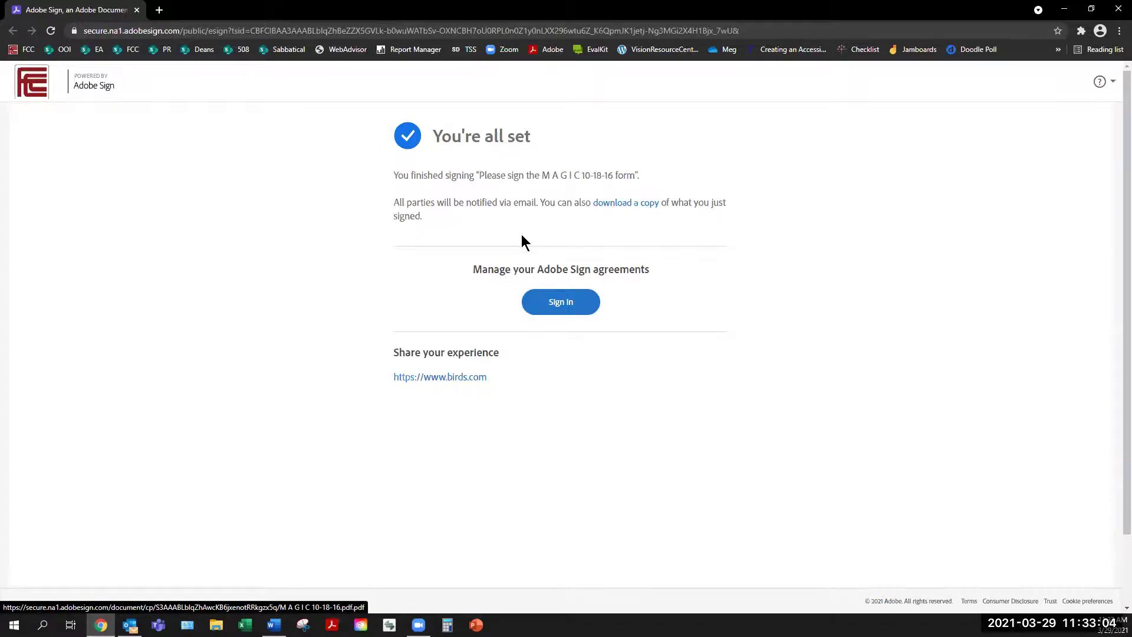
{"action": "mouse_move", "coordinate": [129, 625]}
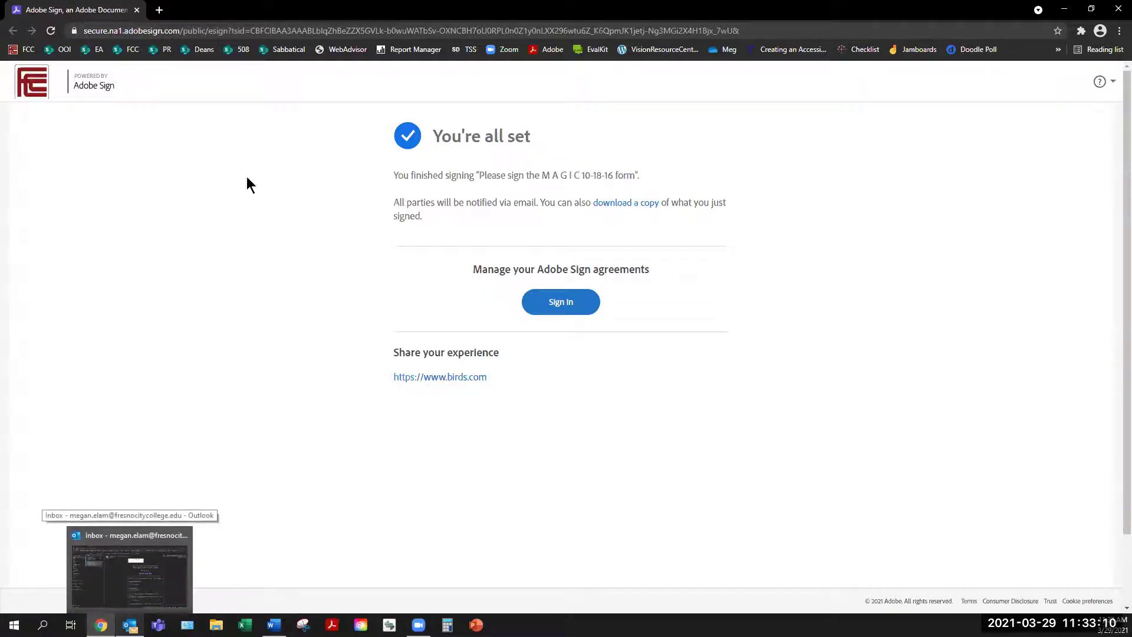
{"action": "key", "text": "alt+Tab"}
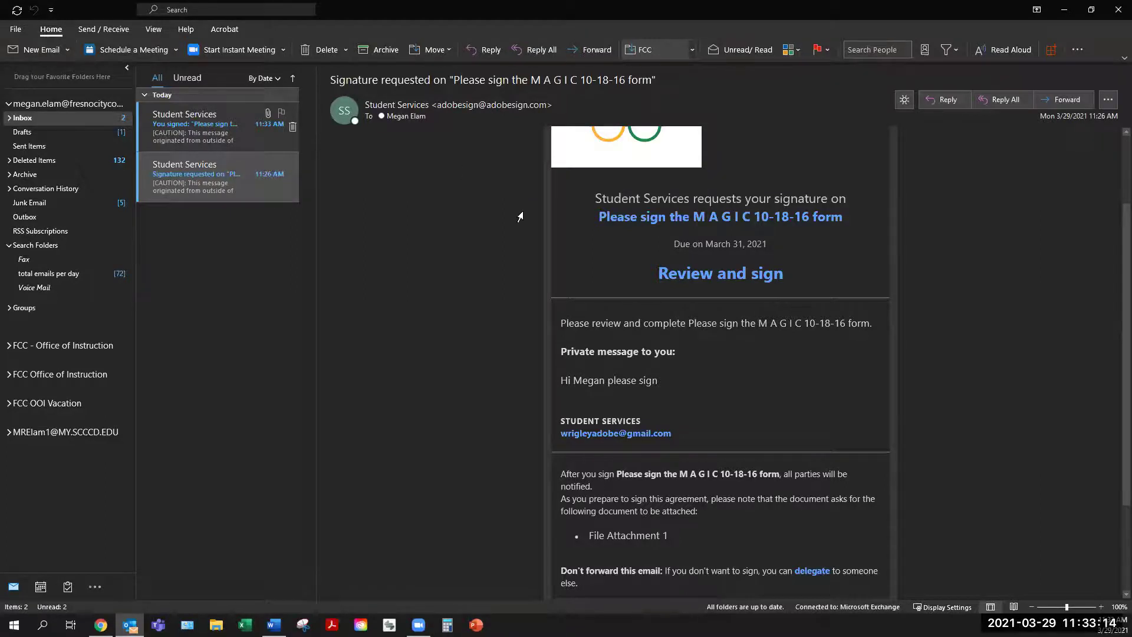
Step: Select the newest Student Services 'You signed' email in the Inbox
{"action": "key", "text": "Up"}
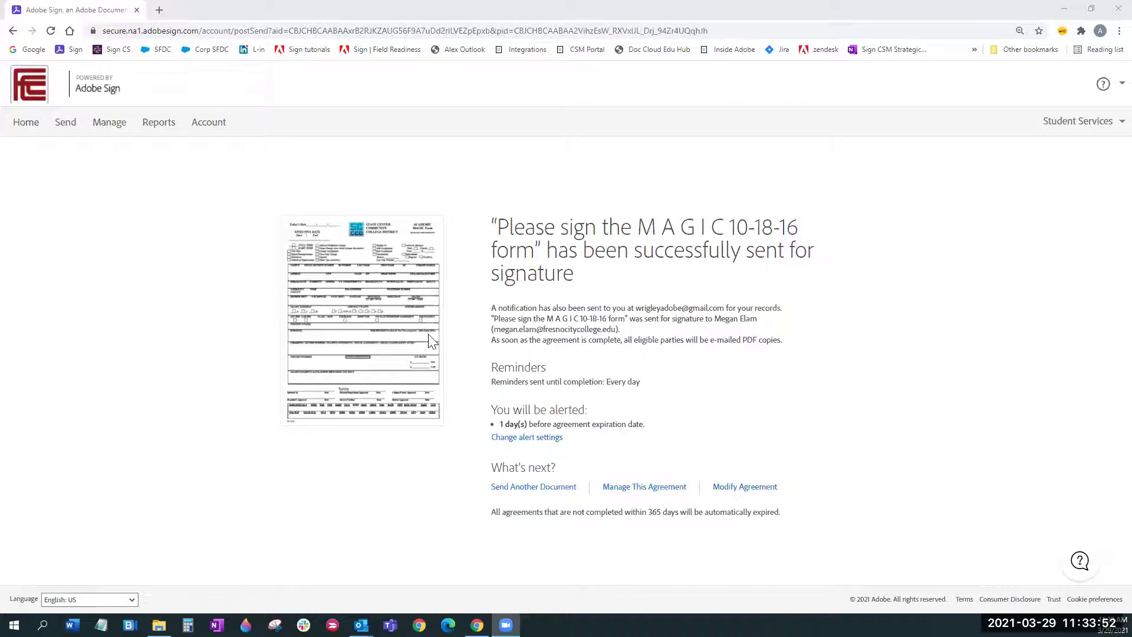
Step: Go from Home to Manage to list the 11 agreements waiting for you
{"action": "left_click", "coordinate": [26, 125]}
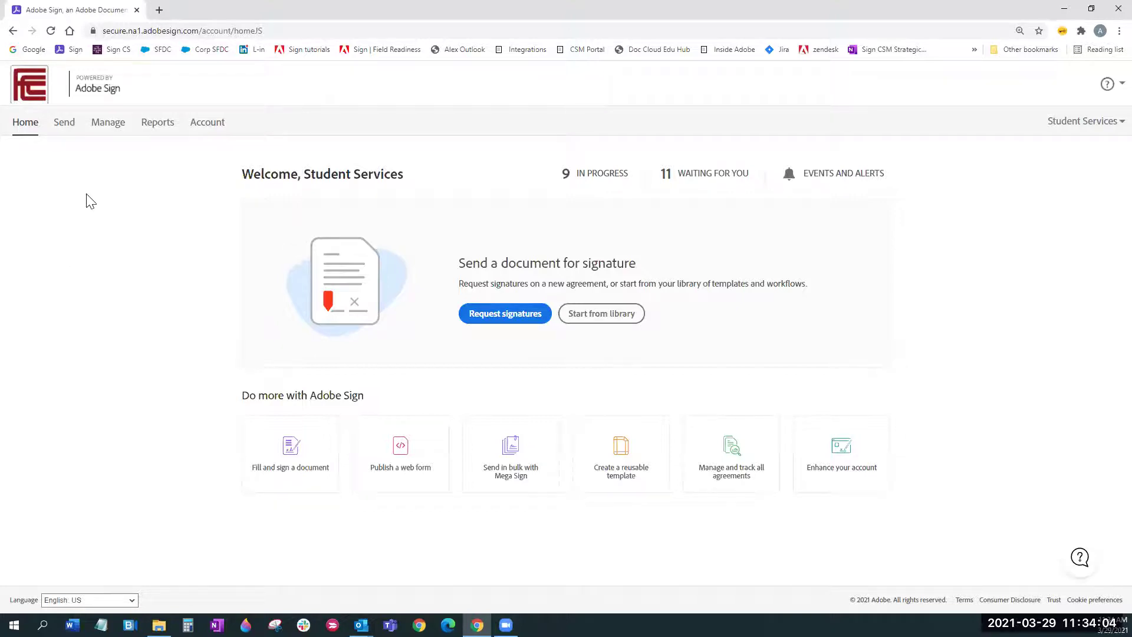
{"action": "left_click", "coordinate": [106, 131]}
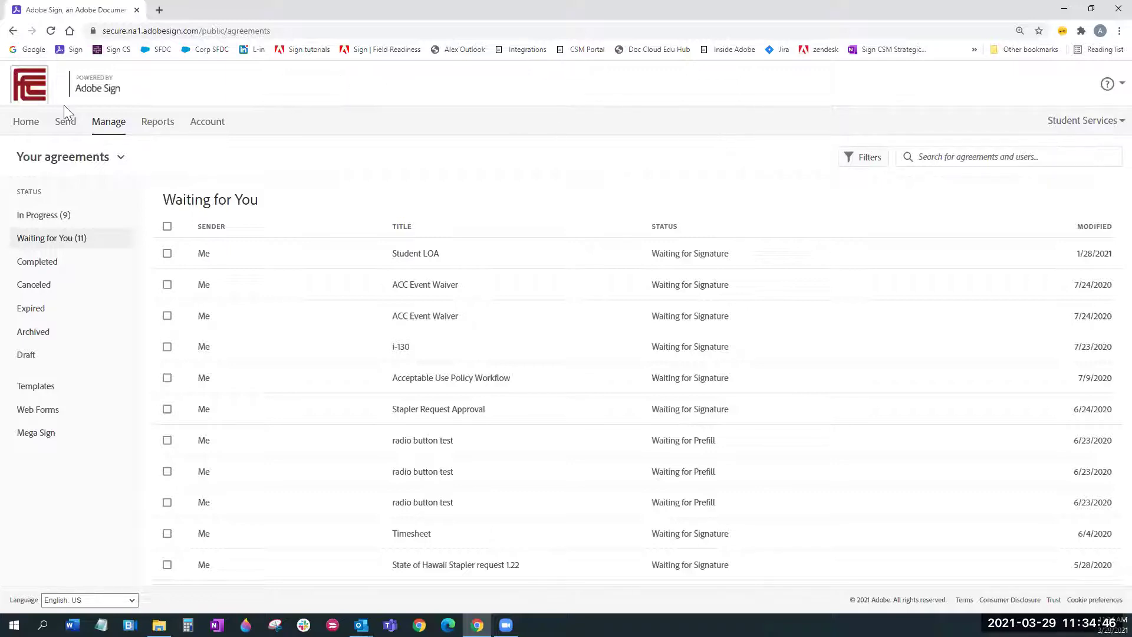
Step: Review the signed MAGIC 10-18-16 form from the dashboard, then filter Manage to Completed agreements
{"action": "left_click", "coordinate": [22, 126]}
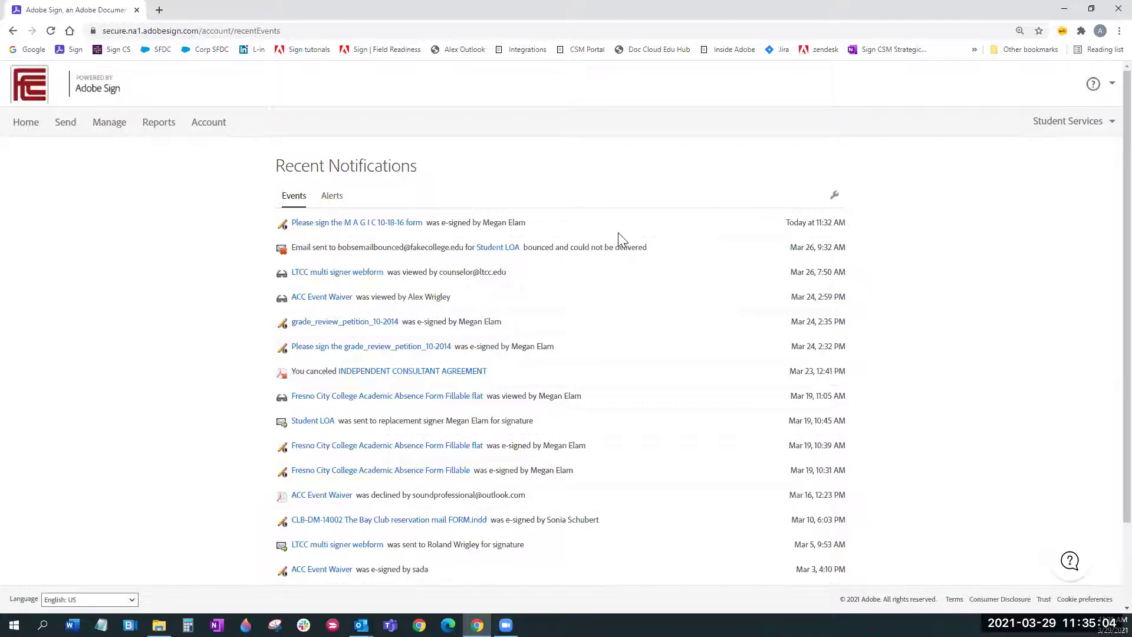
{"action": "left_click", "coordinate": [405, 227]}
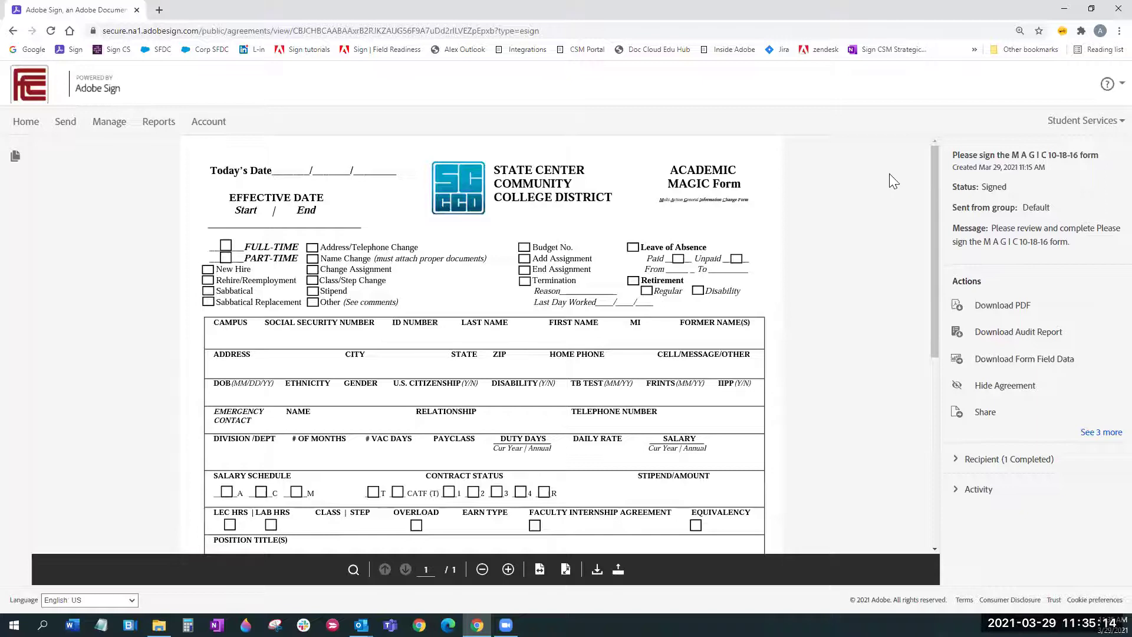
{"action": "left_click_drag", "start_coordinate": [933, 175], "coordinate": [925, 400]}
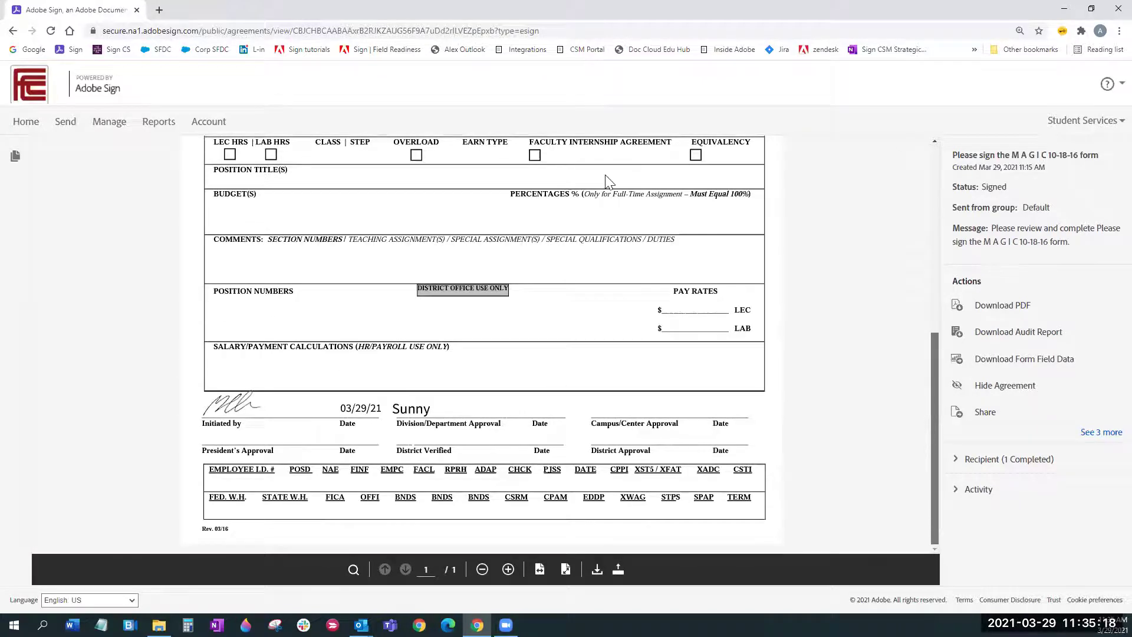
{"action": "key", "text": "Home"}
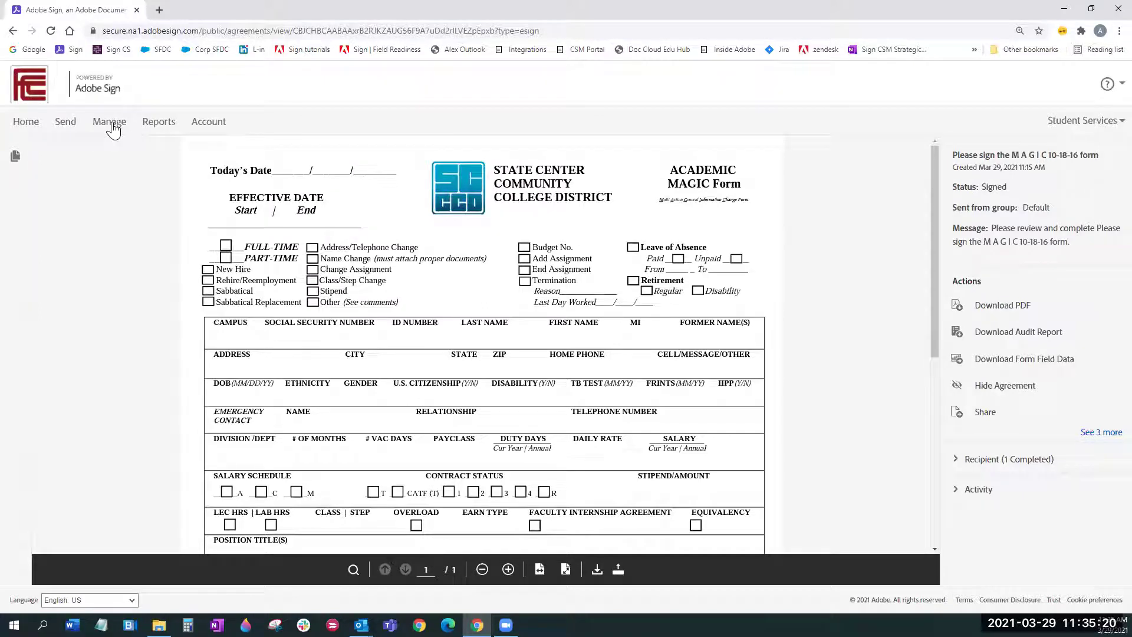
{"action": "left_click", "coordinate": [112, 127]}
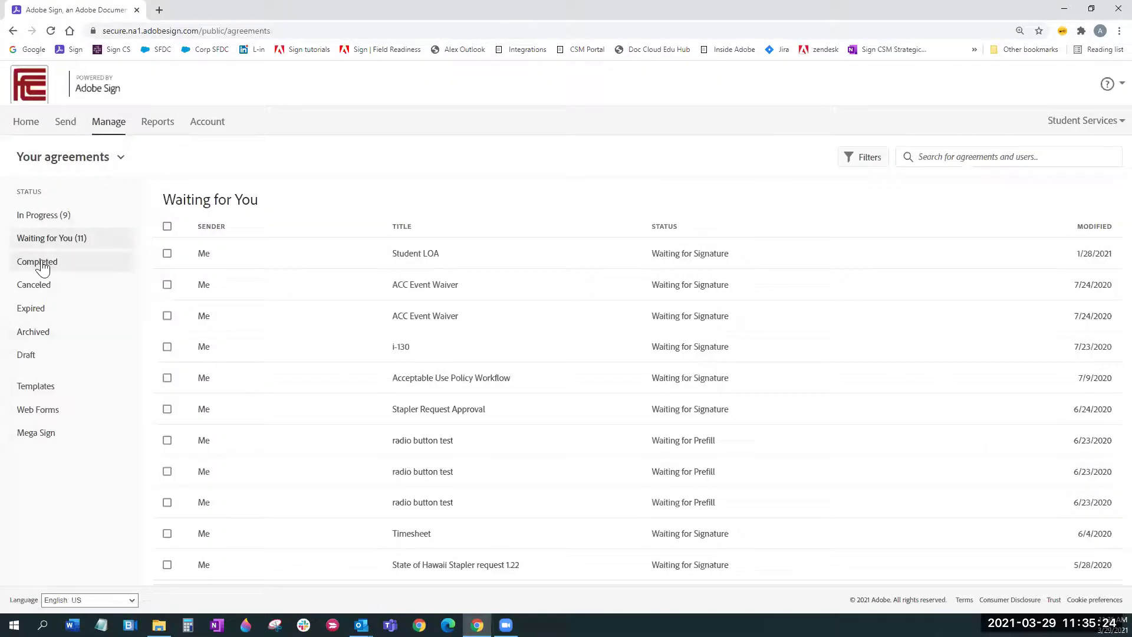
{"action": "left_click", "coordinate": [42, 264]}
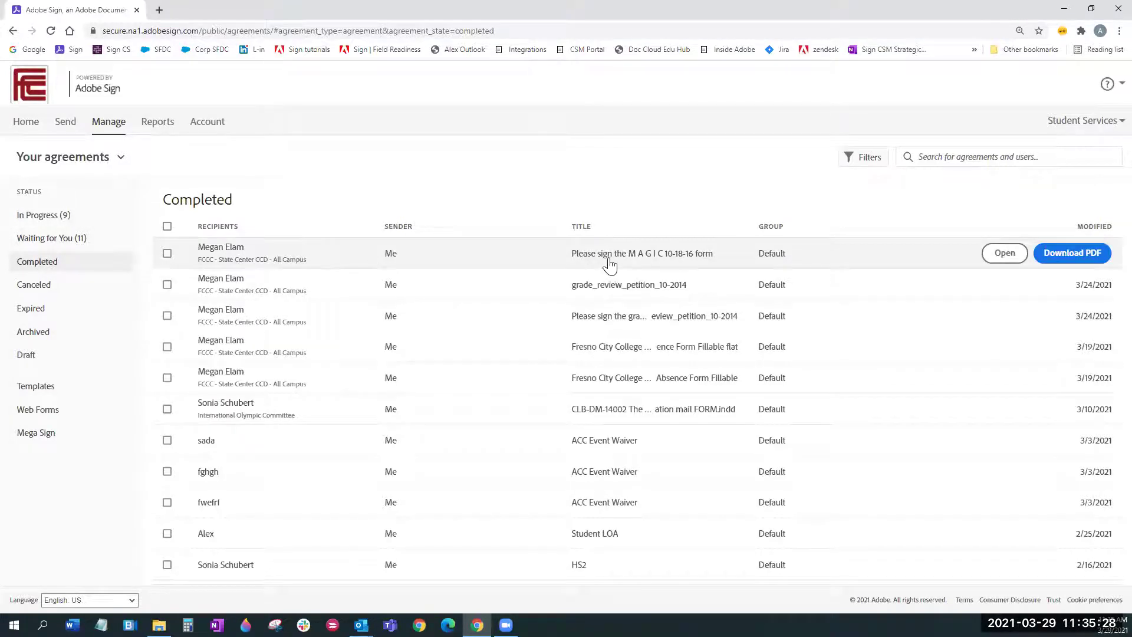
Step: Open the MAGIC 10-18-16 agreement's details and highlight its creation date and actions list
{"action": "left_click", "coordinate": [510, 263]}
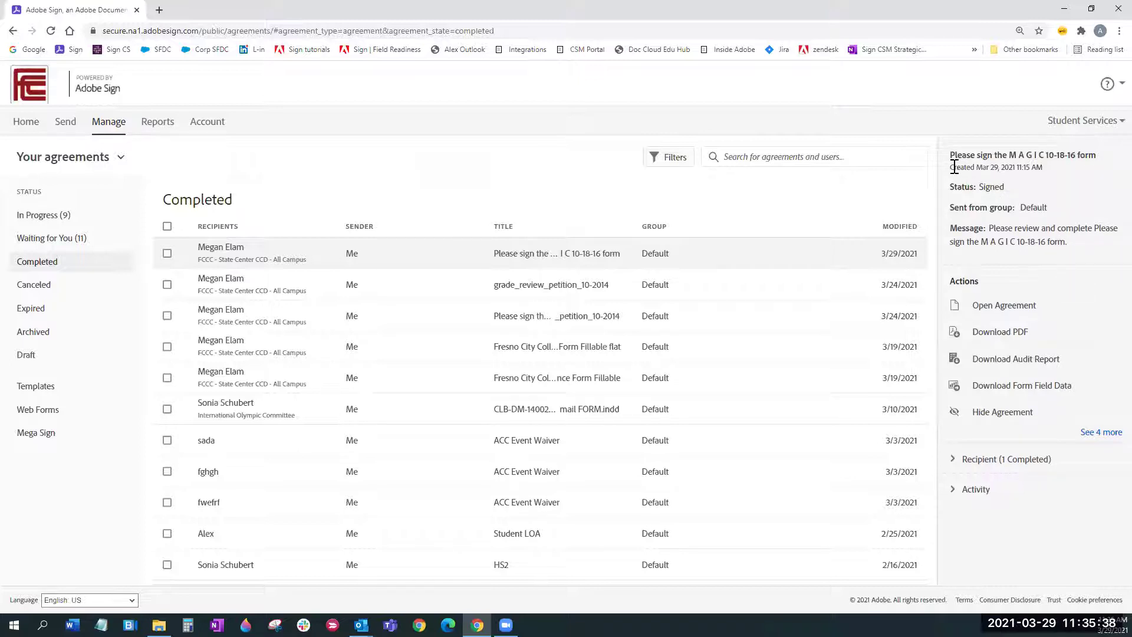
{"action": "left_click_drag", "start_coordinate": [950, 167], "coordinate": [1023, 163]}
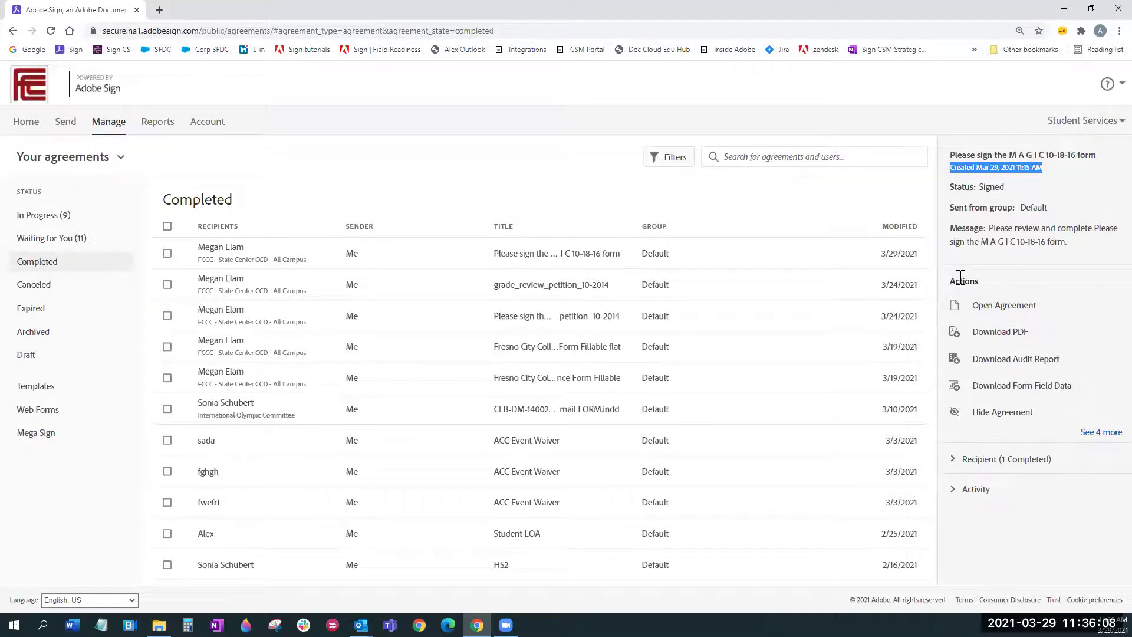
{"action": "double_click", "coordinate": [1014, 332]}
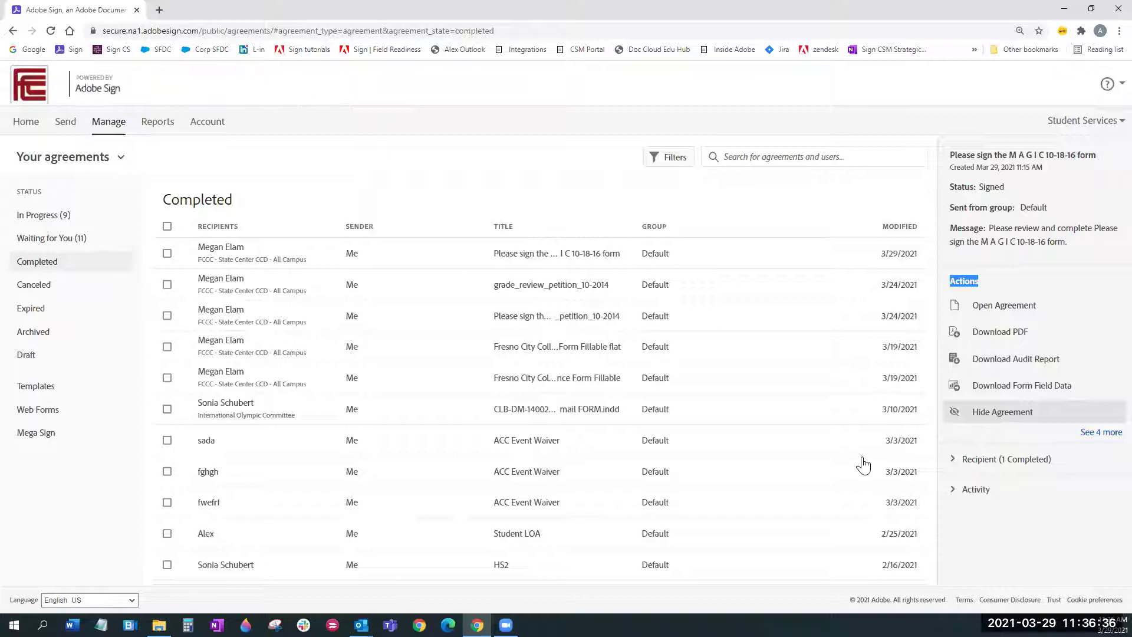
Step: Expand all agreement actions and look through Share, Reminders and Add Notes without saving
{"action": "mouse_move", "coordinate": [820, 335]}
{"action": "left_click", "coordinate": [1102, 433]}
{"action": "scroll", "coordinate": [1062, 430], "scroll_direction": "down", "scroll_amount": 1}
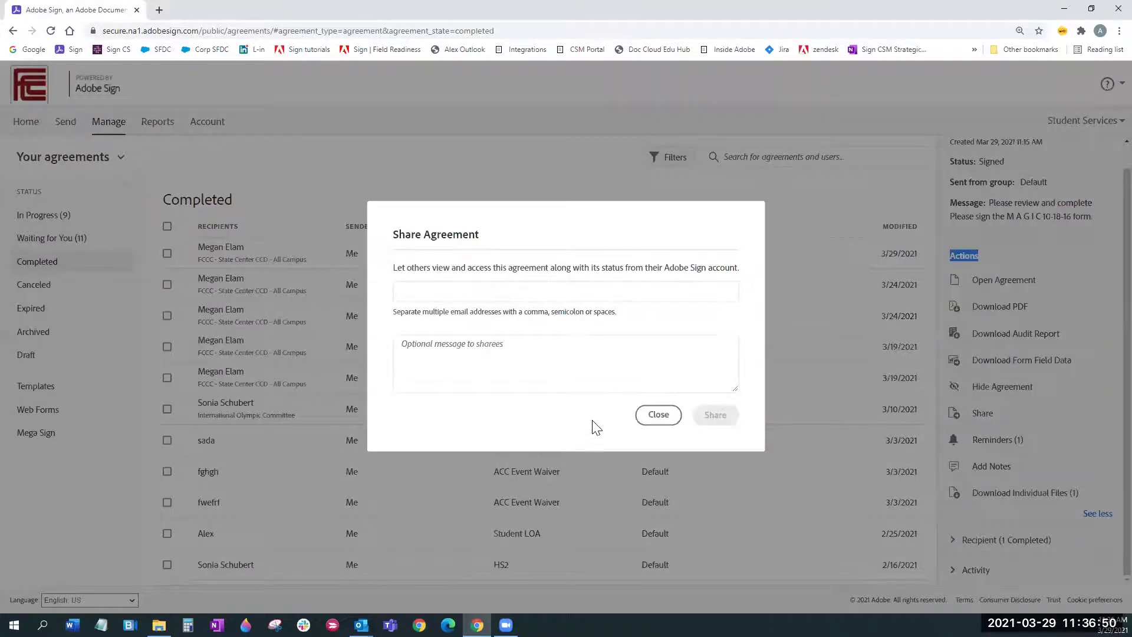
{"action": "left_click", "coordinate": [657, 419]}
{"action": "left_click", "coordinate": [987, 441]}
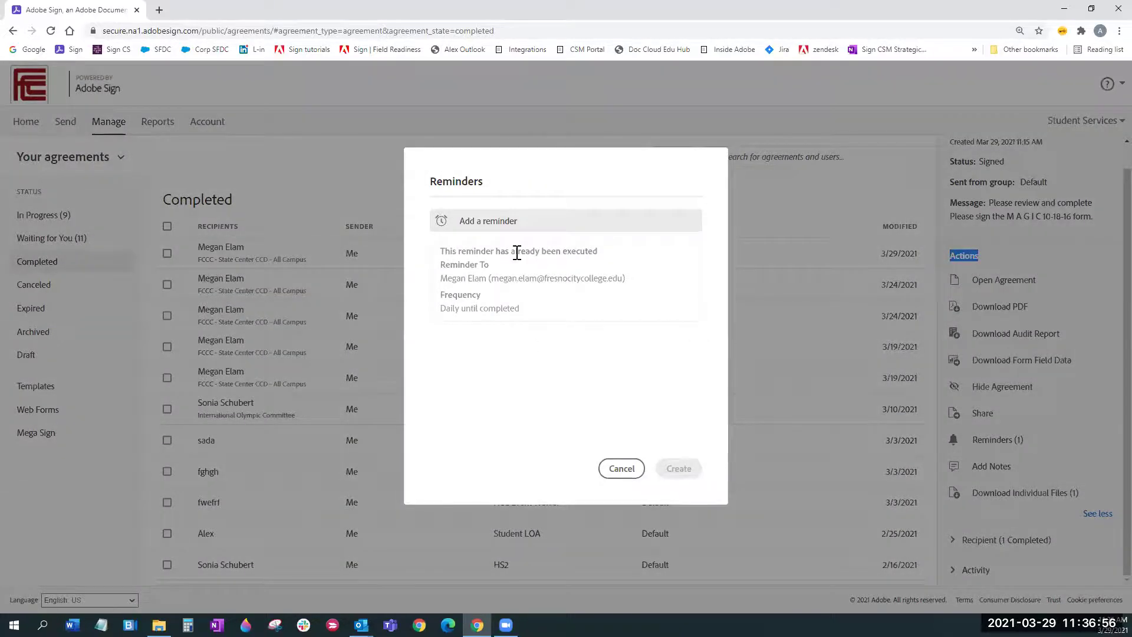
{"action": "left_click", "coordinate": [622, 470]}
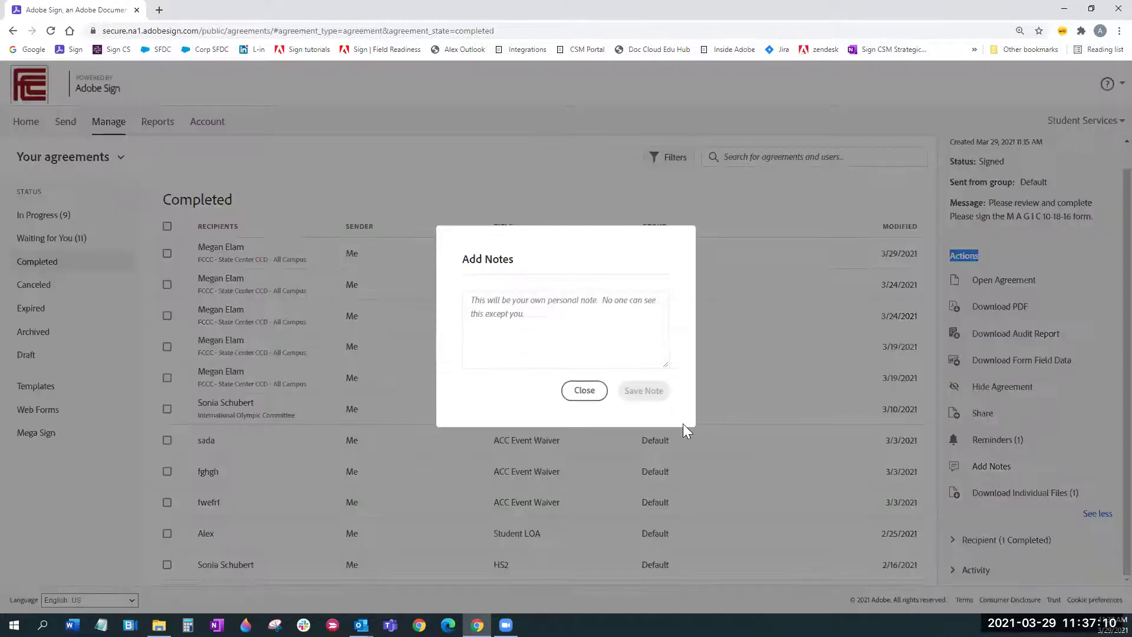
{"action": "left_click", "coordinate": [583, 394]}
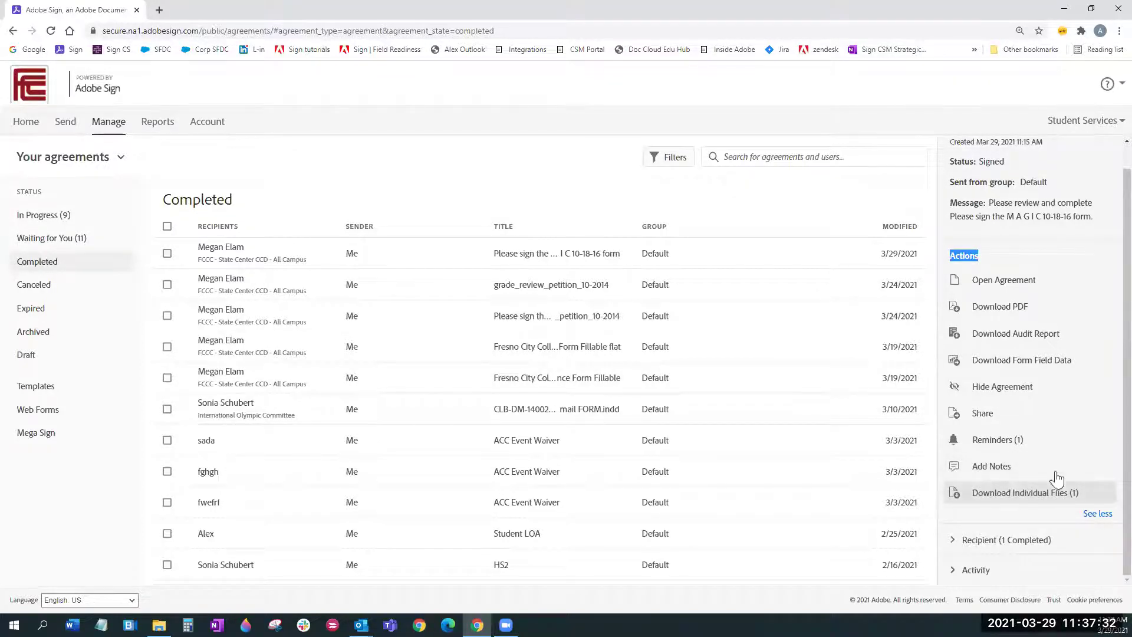
Step: Check the MAGIC form's Recipient and Activity sections, then show the 9 In Progress agreements
{"action": "left_click", "coordinate": [954, 542]}
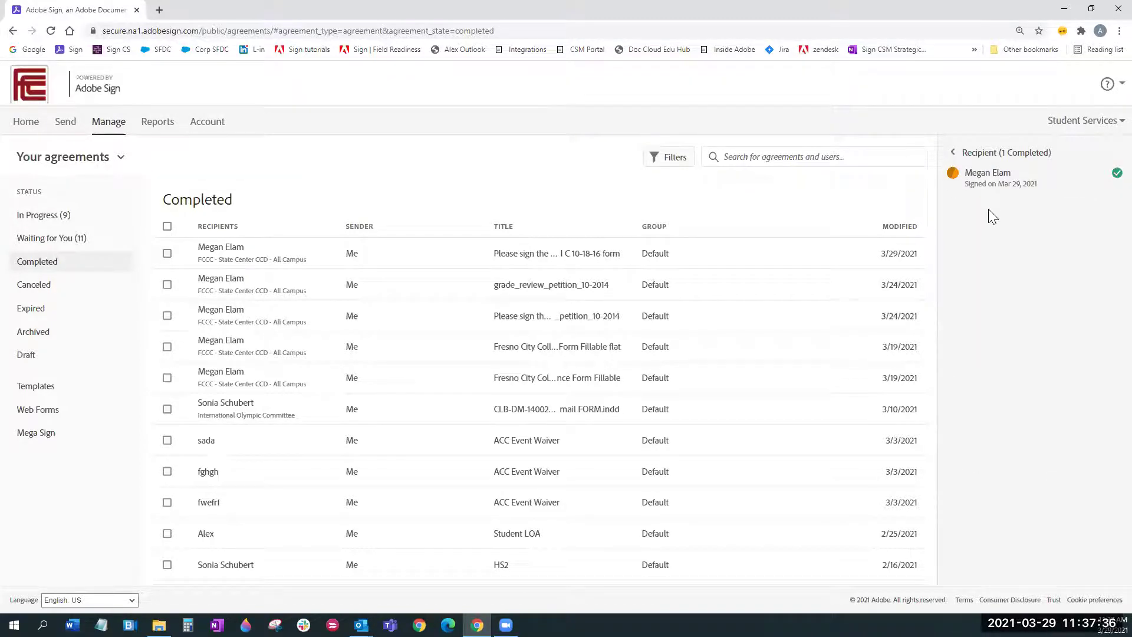
{"action": "mouse_move", "coordinate": [998, 177]}
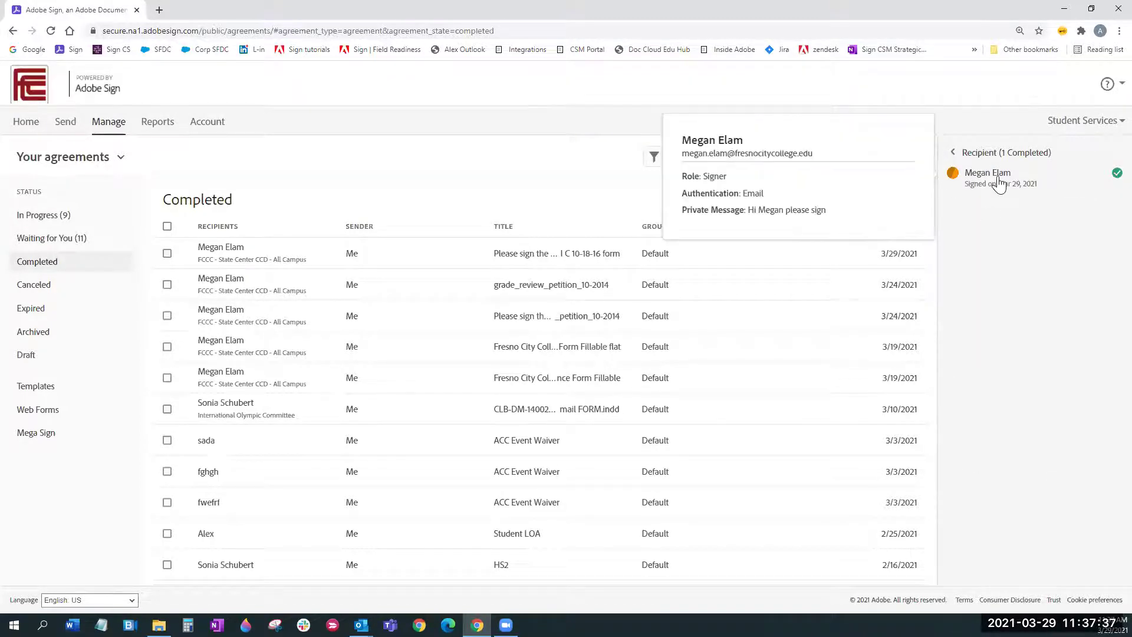
{"action": "left_click", "coordinate": [953, 152]}
{"action": "left_click", "coordinate": [954, 490]}
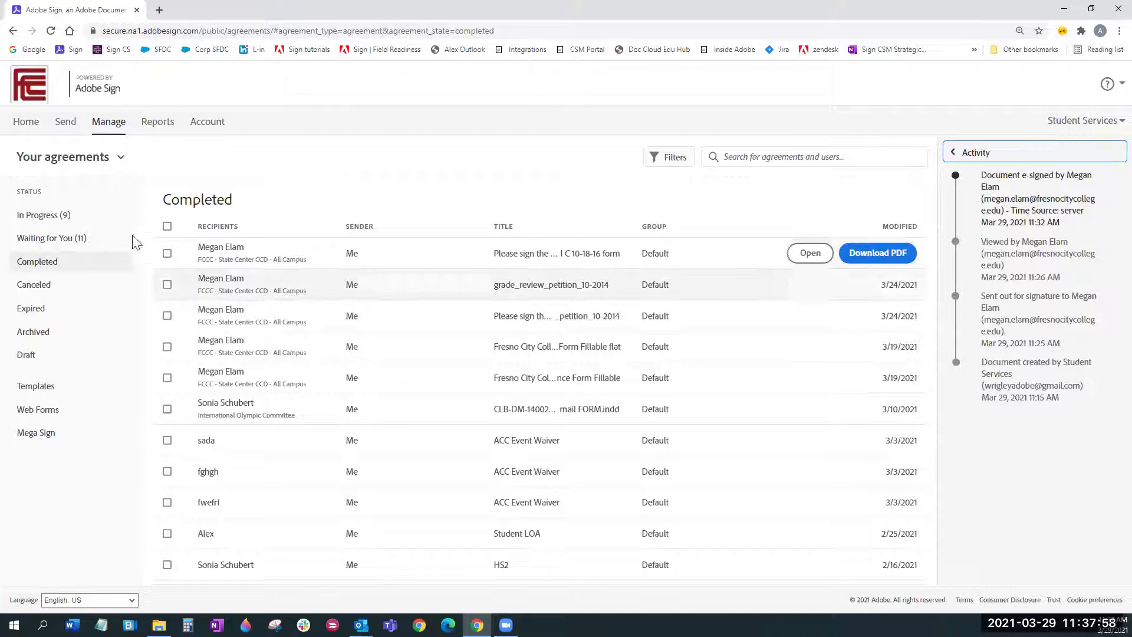
{"action": "left_click", "coordinate": [59, 217]}
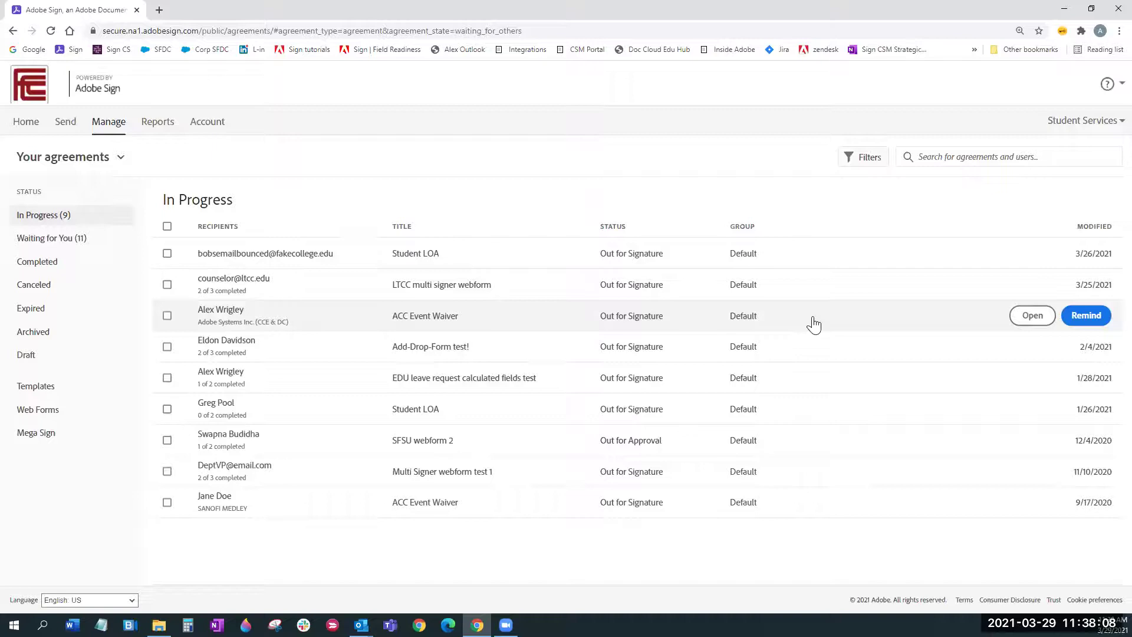
Step: Open Student LOA's details and pick March 31 in the expiration date calendar
{"action": "left_click", "coordinate": [1054, 269]}
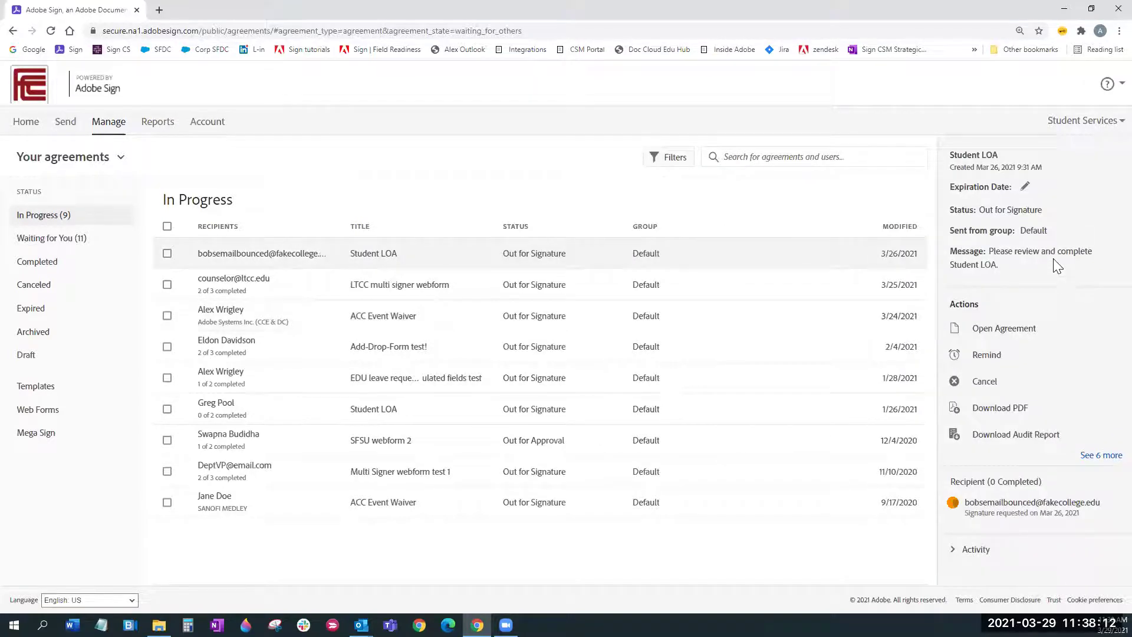
{"action": "left_click", "coordinate": [1026, 187]}
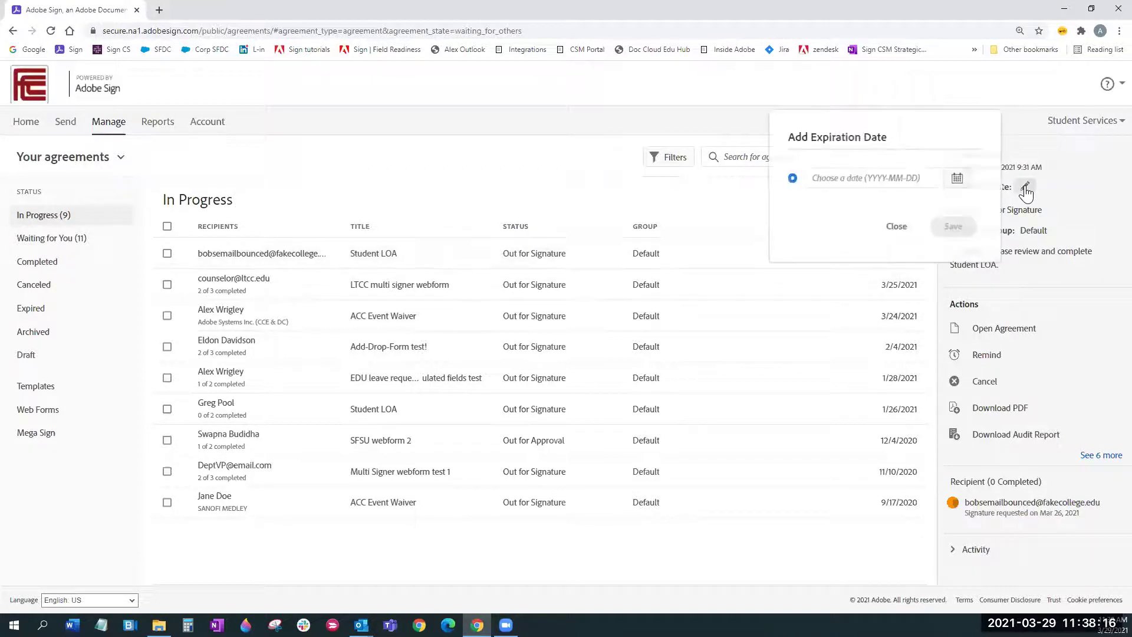
{"action": "left_click", "coordinate": [959, 179]}
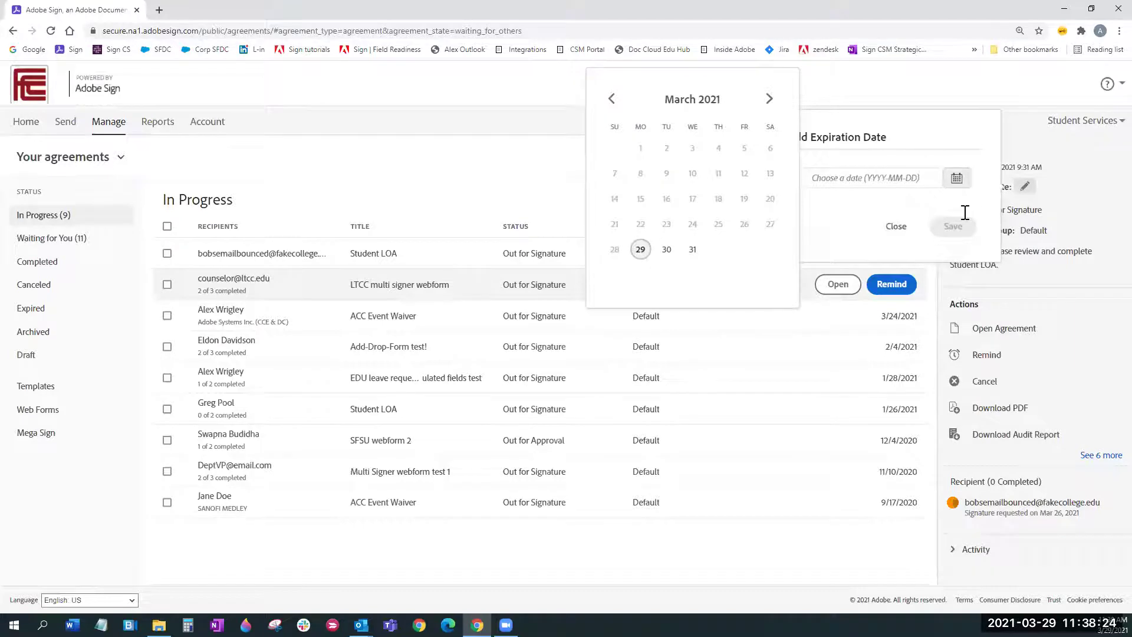
{"action": "left_click", "coordinate": [1033, 355]}
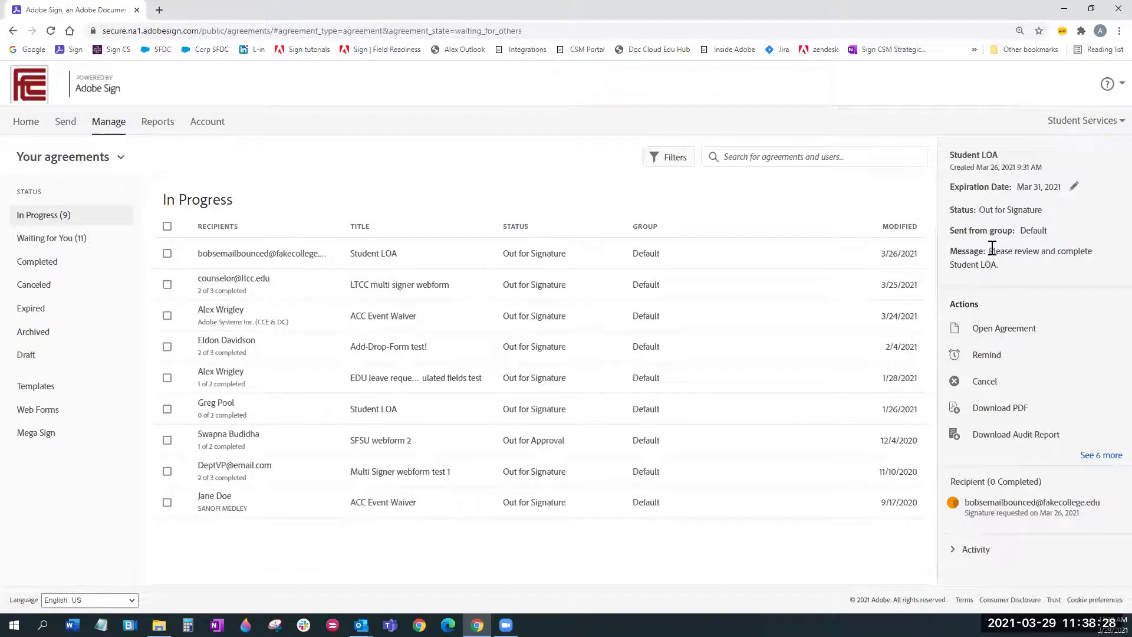
Step: Start modifying the Student LOA agreement from its expanded actions list
{"action": "left_click", "coordinate": [1088, 455]}
{"action": "scroll", "coordinate": [1103, 354], "scroll_direction": "down", "scroll_amount": 2}
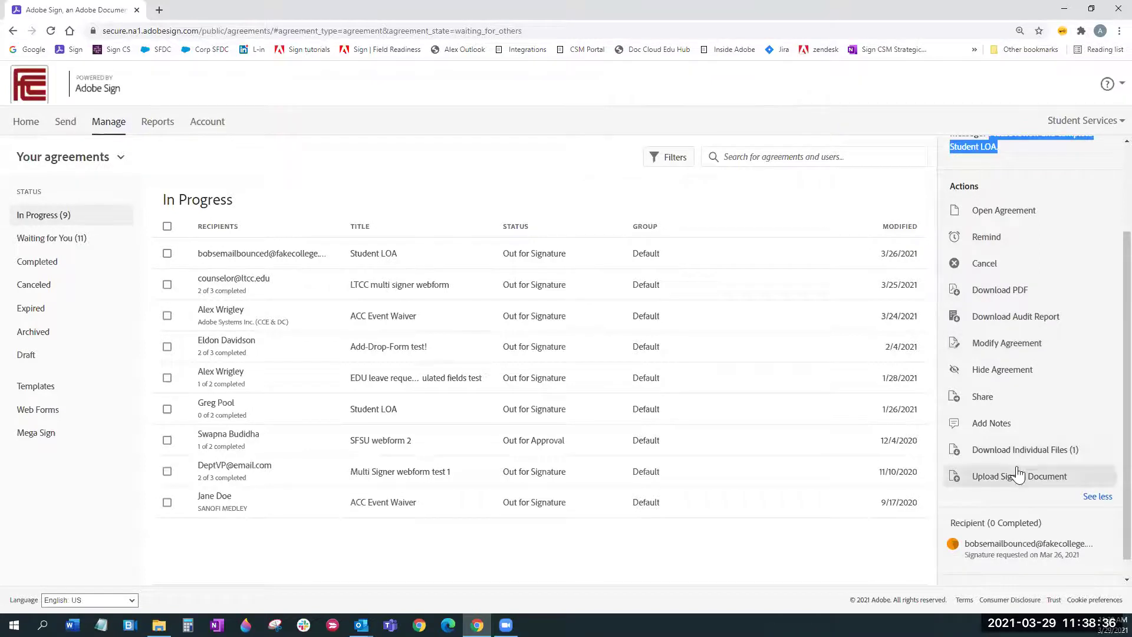
{"action": "left_click", "coordinate": [1018, 351]}
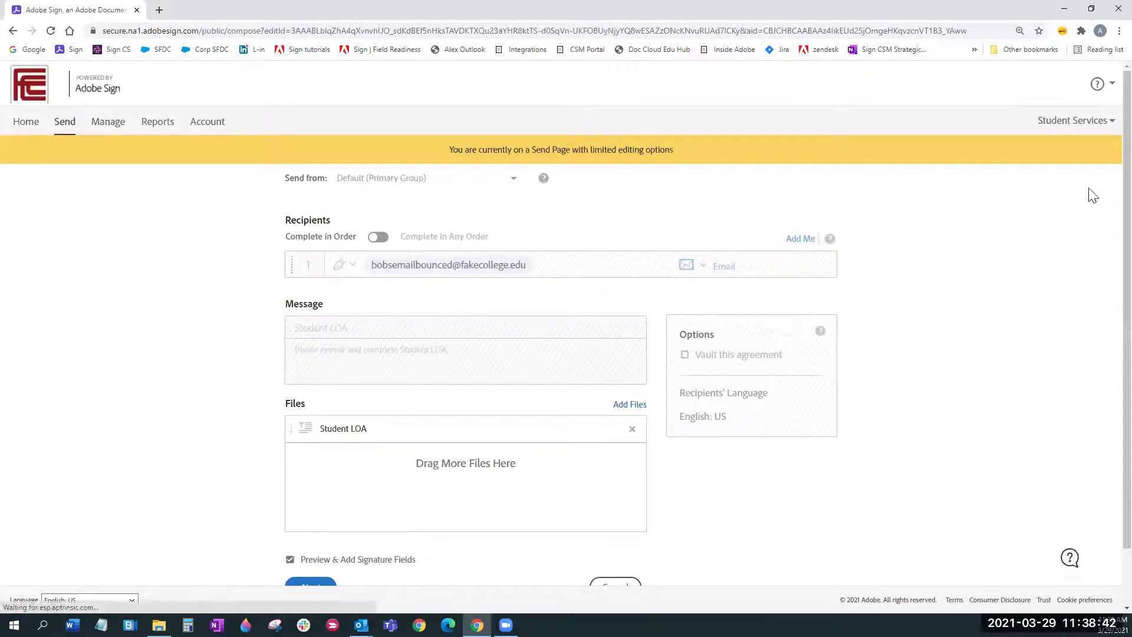
{"action": "scroll", "coordinate": [1104, 187], "scroll_direction": "down", "scroll_amount": 1}
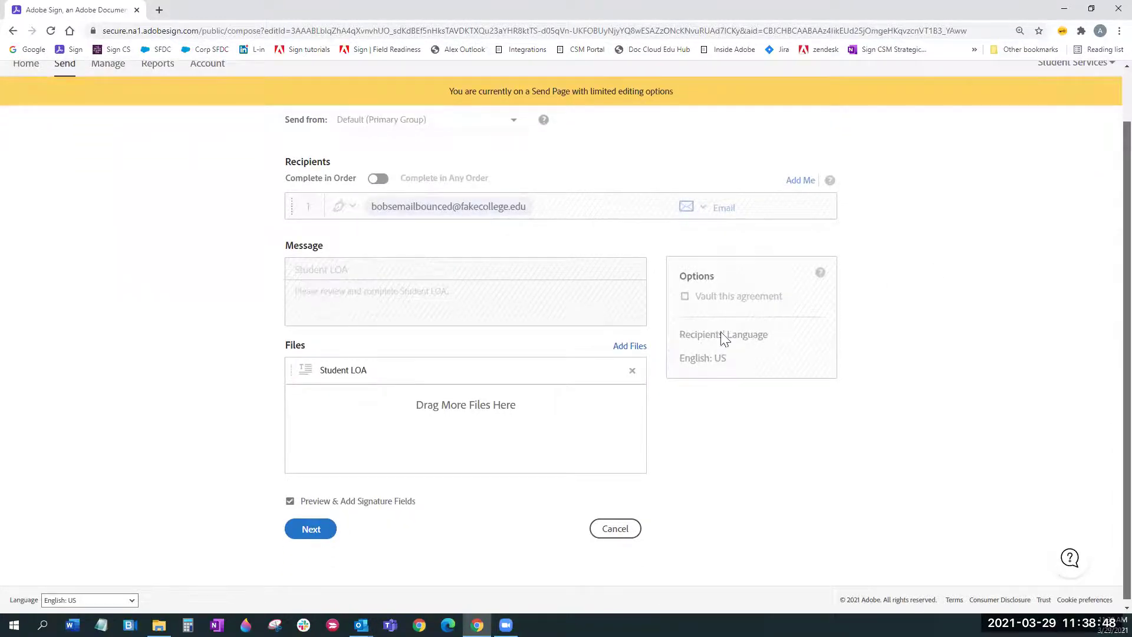
{"action": "scroll", "coordinate": [722, 334], "scroll_direction": "down", "scroll_amount": 1}
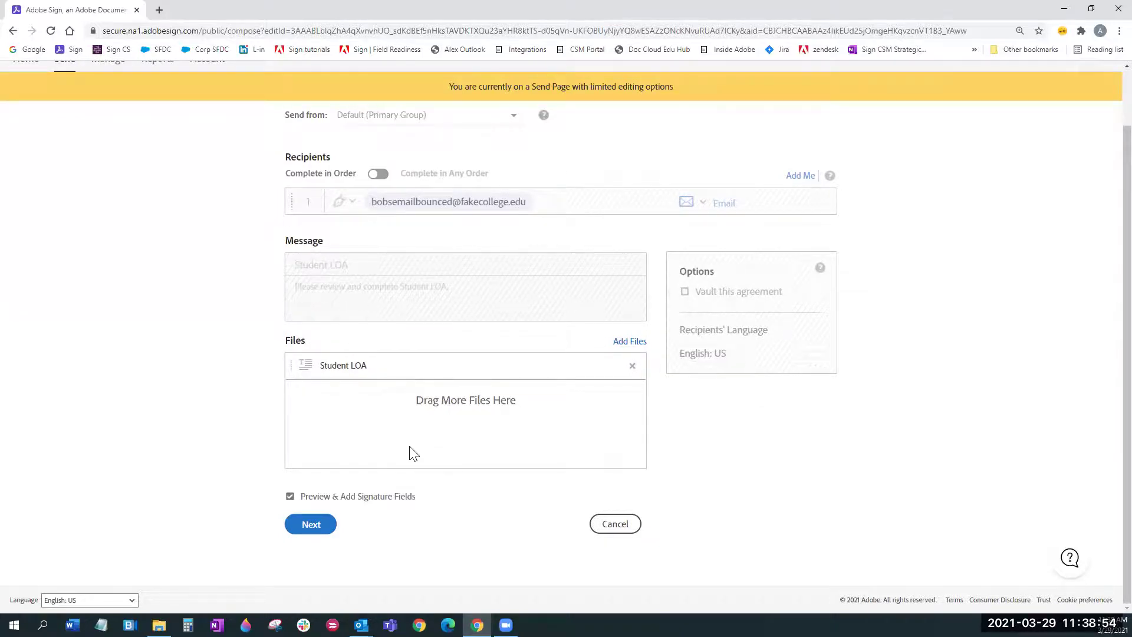
Step: Continue sending, dismiss the server error, and go back to the agreements list
{"action": "left_click", "coordinate": [301, 526]}
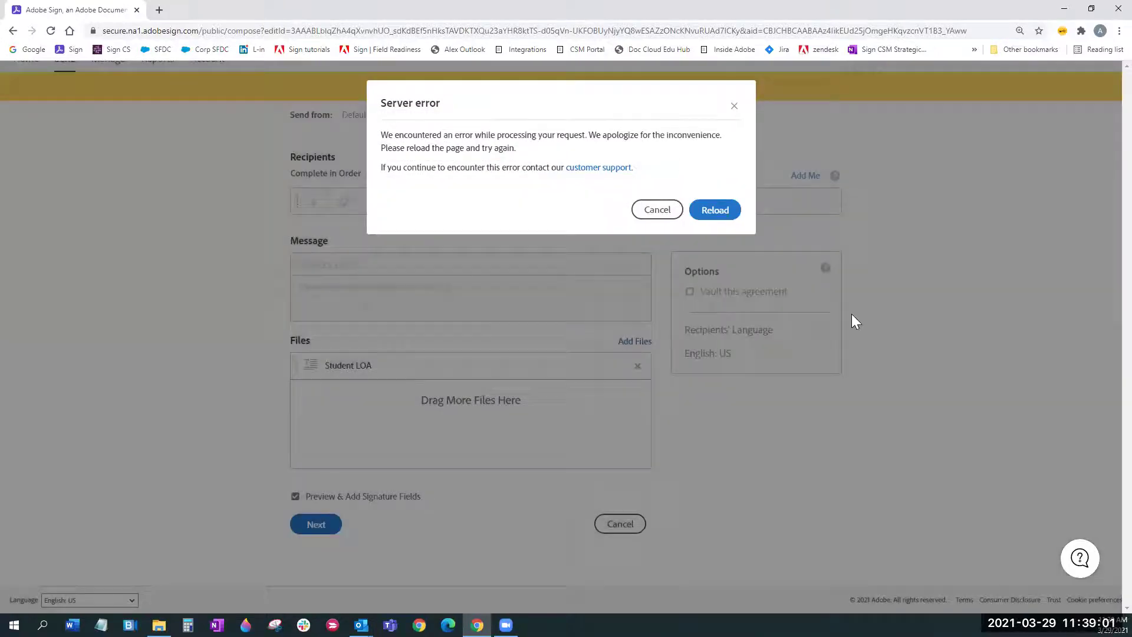
{"action": "left_click", "coordinate": [656, 210]}
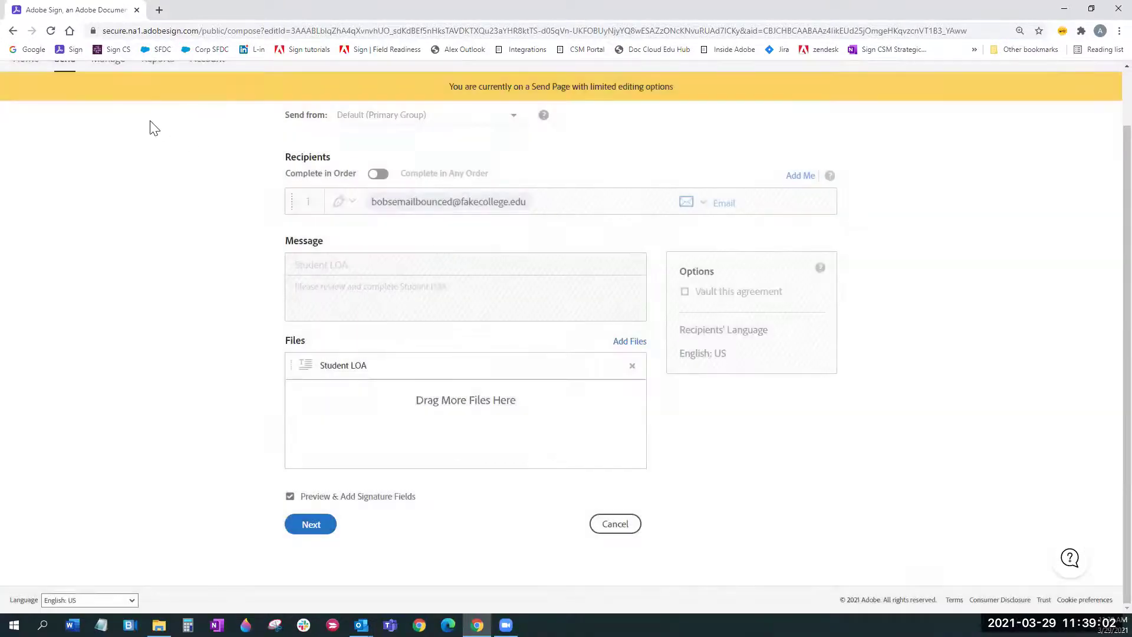
{"action": "left_click", "coordinate": [12, 31]}
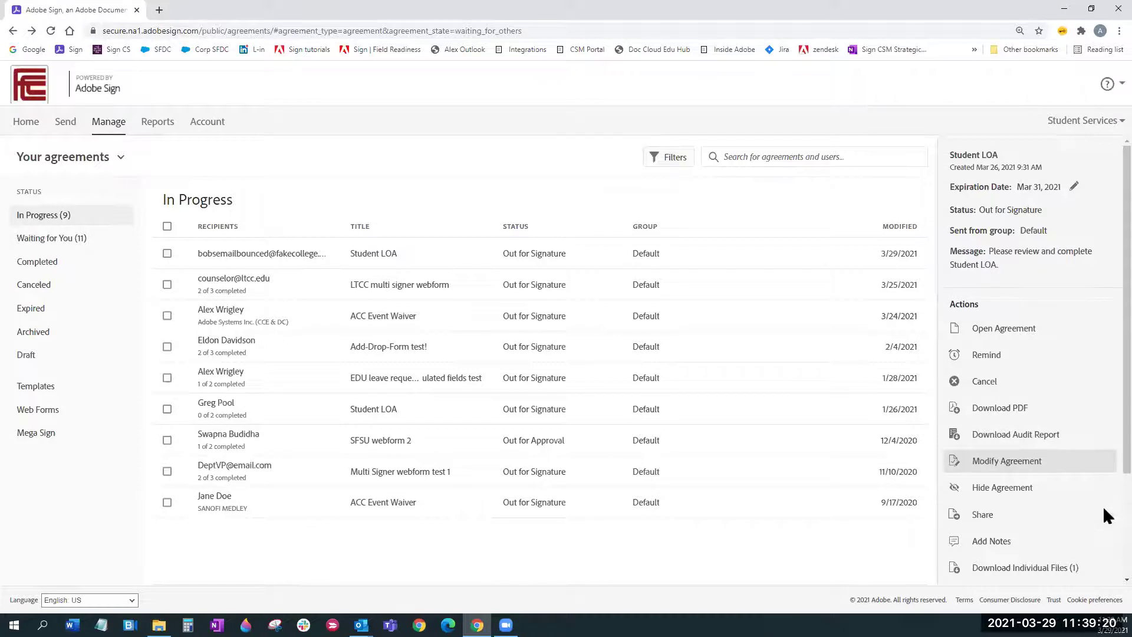
Step: Close the Student LOA details panel so the In Progress list fills the page
{"action": "scroll", "coordinate": [1103, 530], "scroll_direction": "down", "scroll_amount": 3}
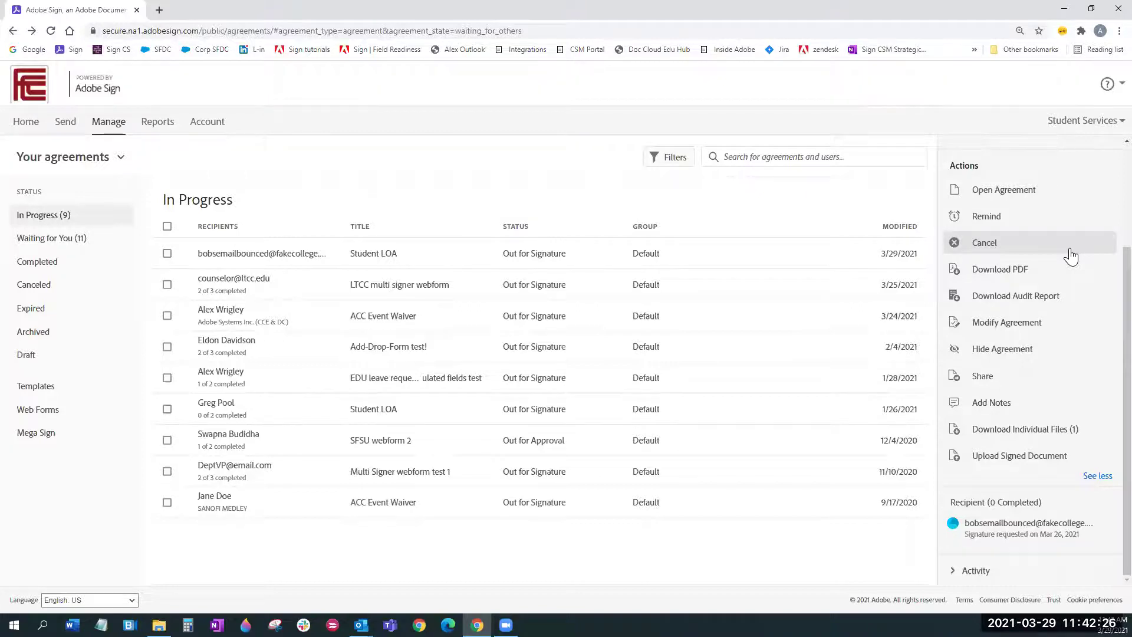
{"action": "left_click", "coordinate": [625, 259]}
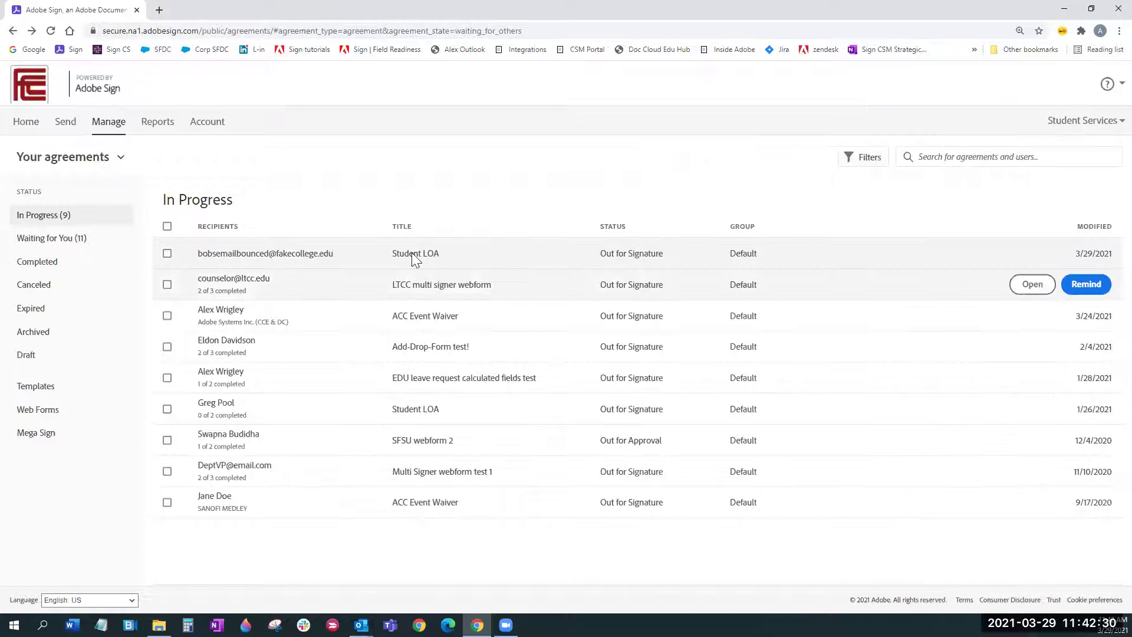
Step: Open the details panel of the Student LOA agreement modified 3/29/2021
{"action": "left_click", "coordinate": [475, 267]}
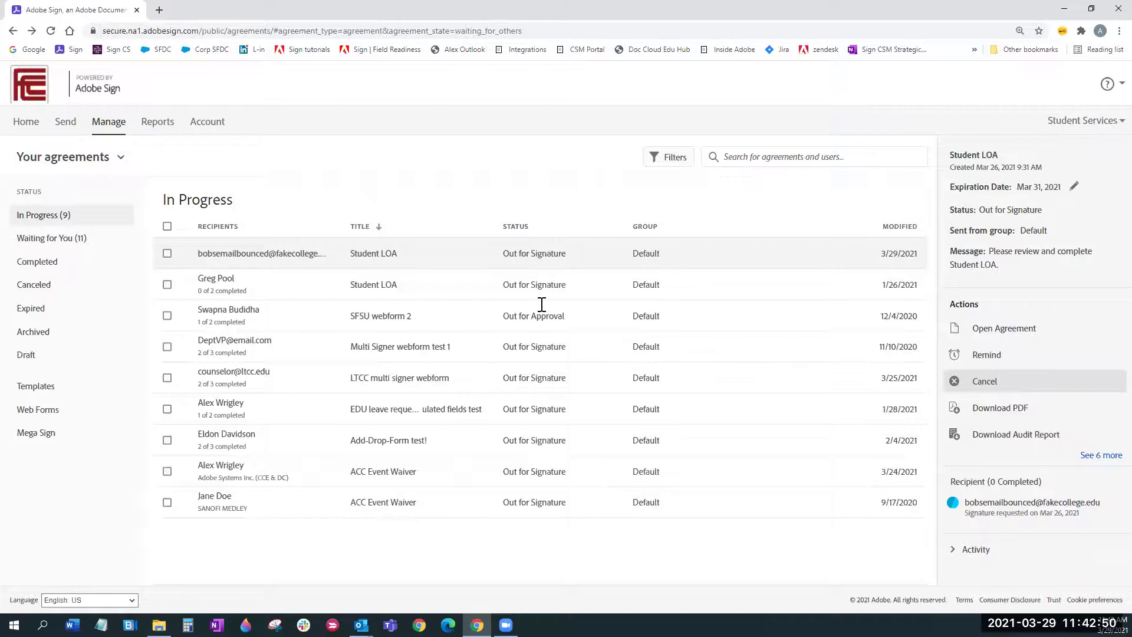
Step: Cancel the newest Student LOA with reason 'Error found', notifying recipients by email
{"action": "type", "text": "Error"}
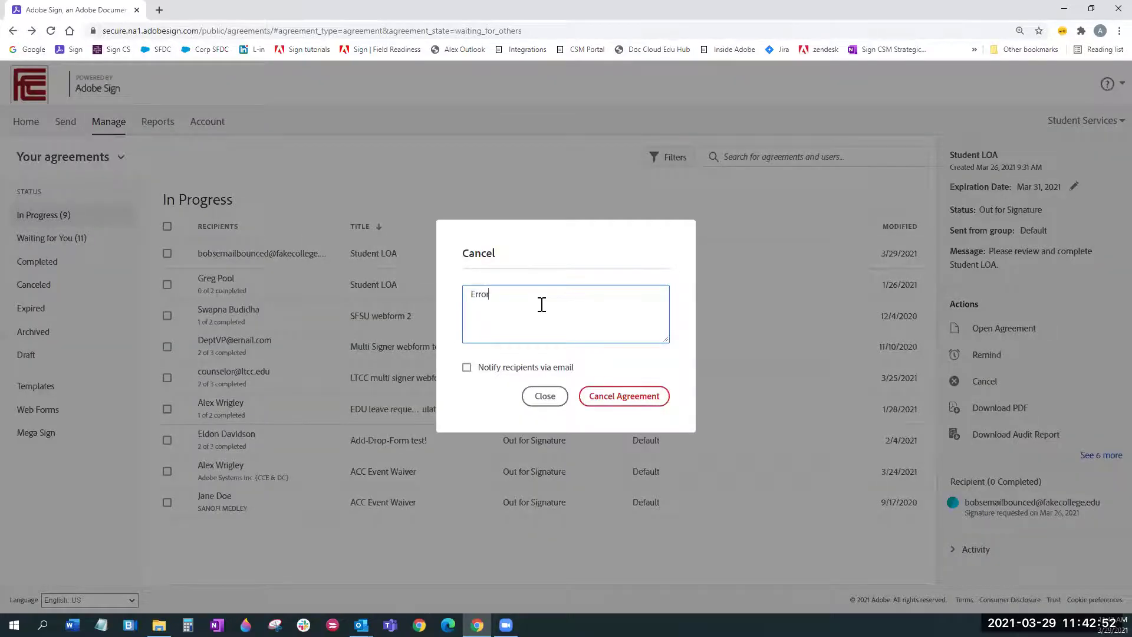
{"action": "type", "text": " found"}
{"action": "left_click", "coordinate": [554, 370]}
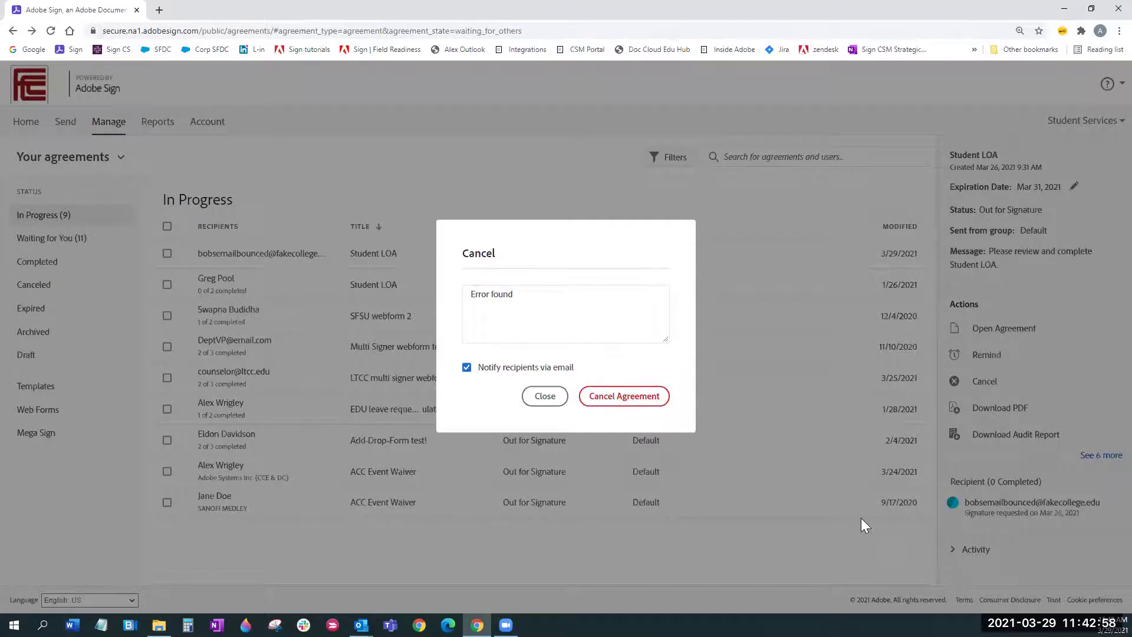
{"action": "left_click", "coordinate": [624, 396]}
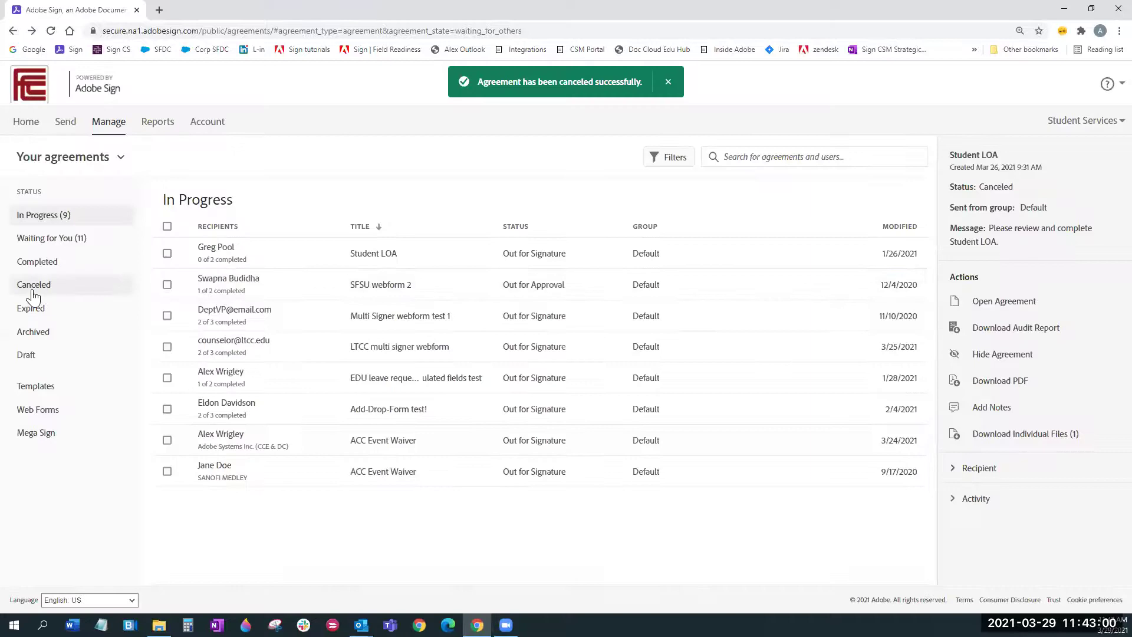
{"action": "left_click", "coordinate": [34, 285]}
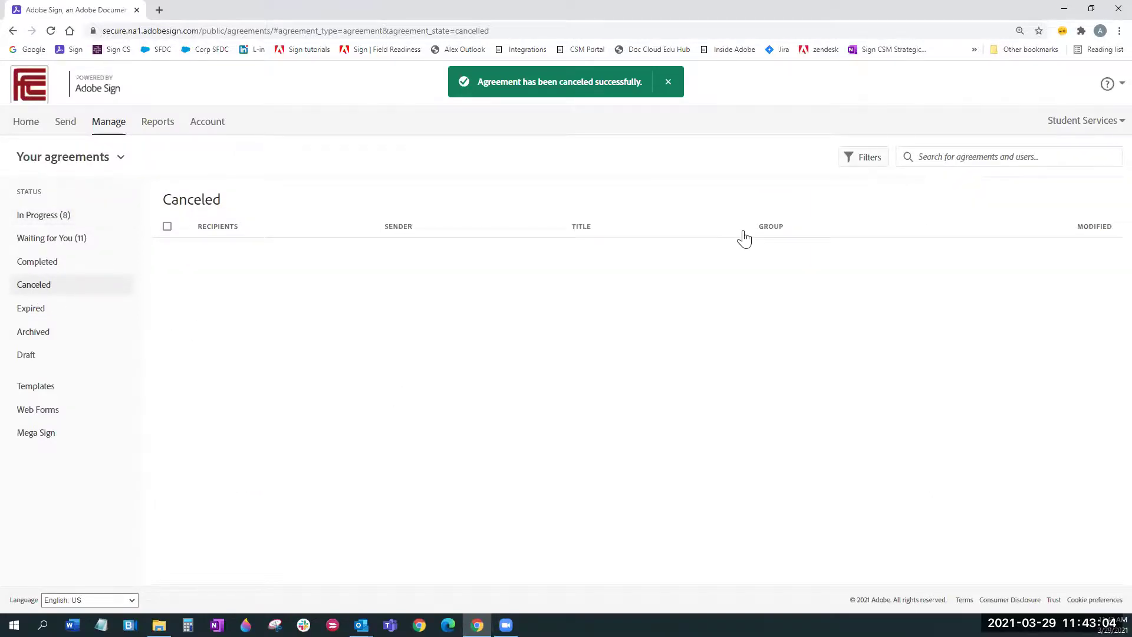
Step: Sort canceled agreements by Modified, then return to the In Progress (8) list
{"action": "left_click", "coordinate": [1083, 227]}
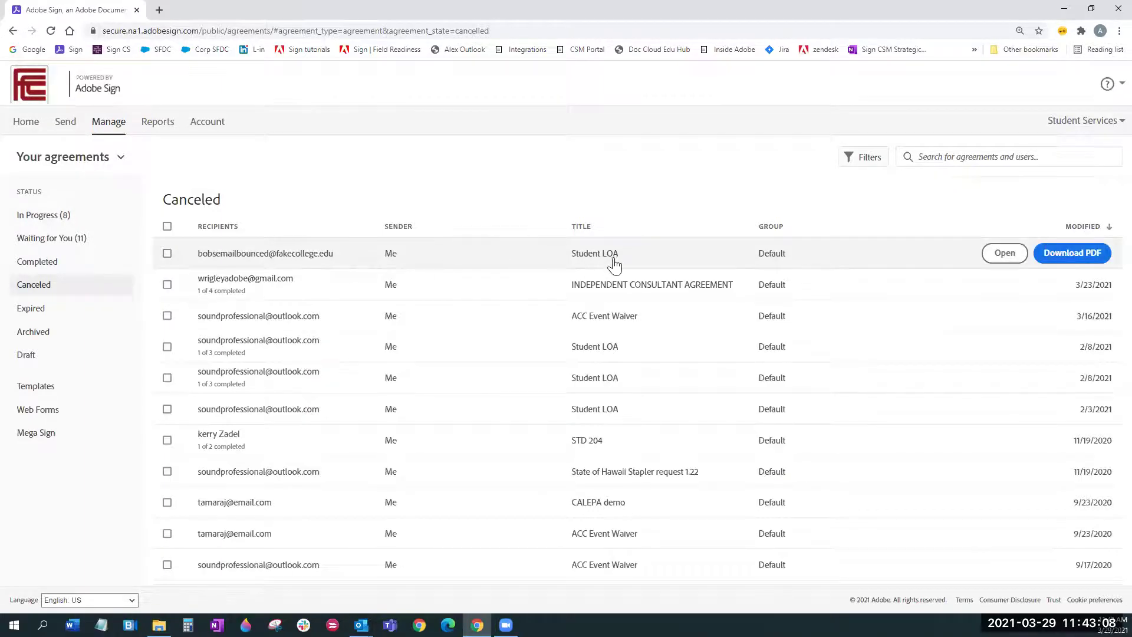
{"action": "left_click", "coordinate": [49, 224]}
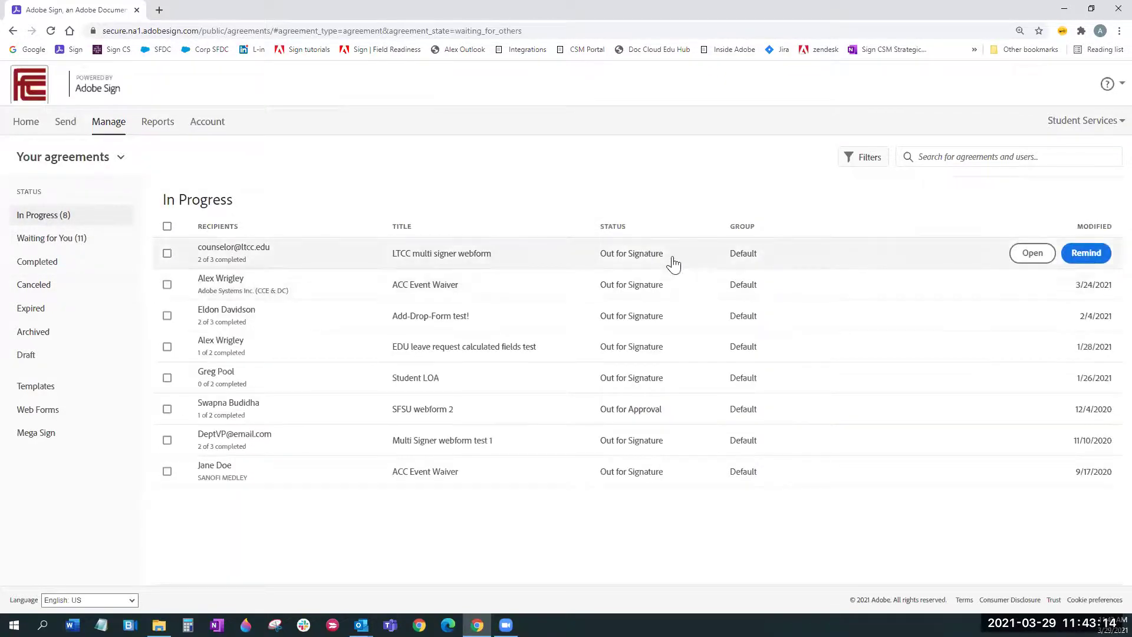
Step: Show the LTCC multi signer webform's details with all actions and its recipients
{"action": "left_click", "coordinate": [541, 265]}
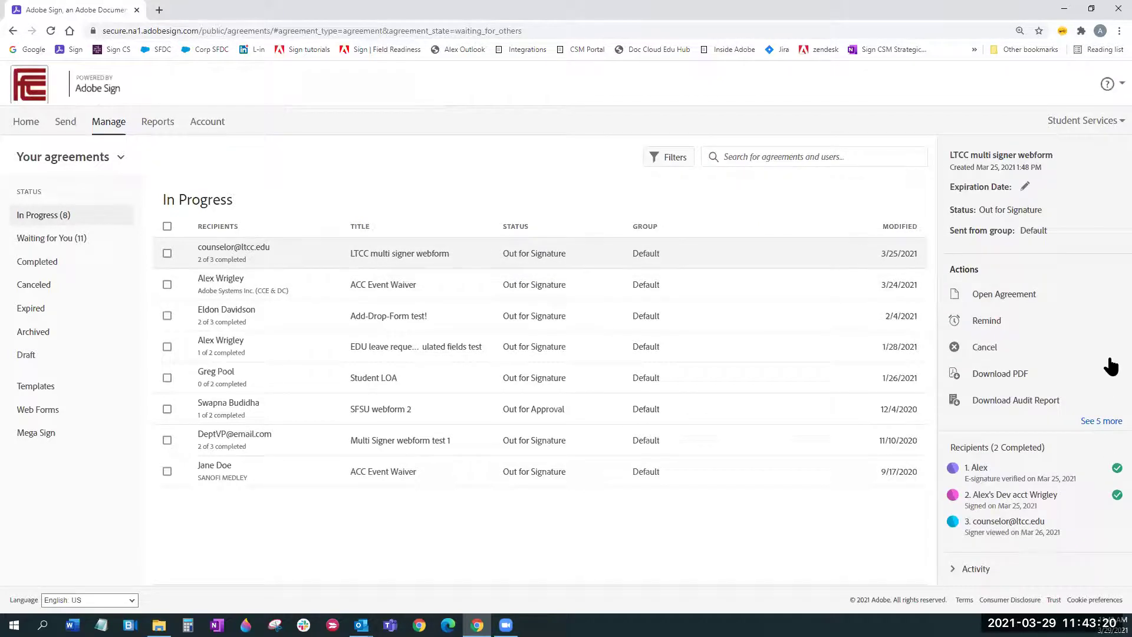
{"action": "left_click", "coordinate": [1101, 421]}
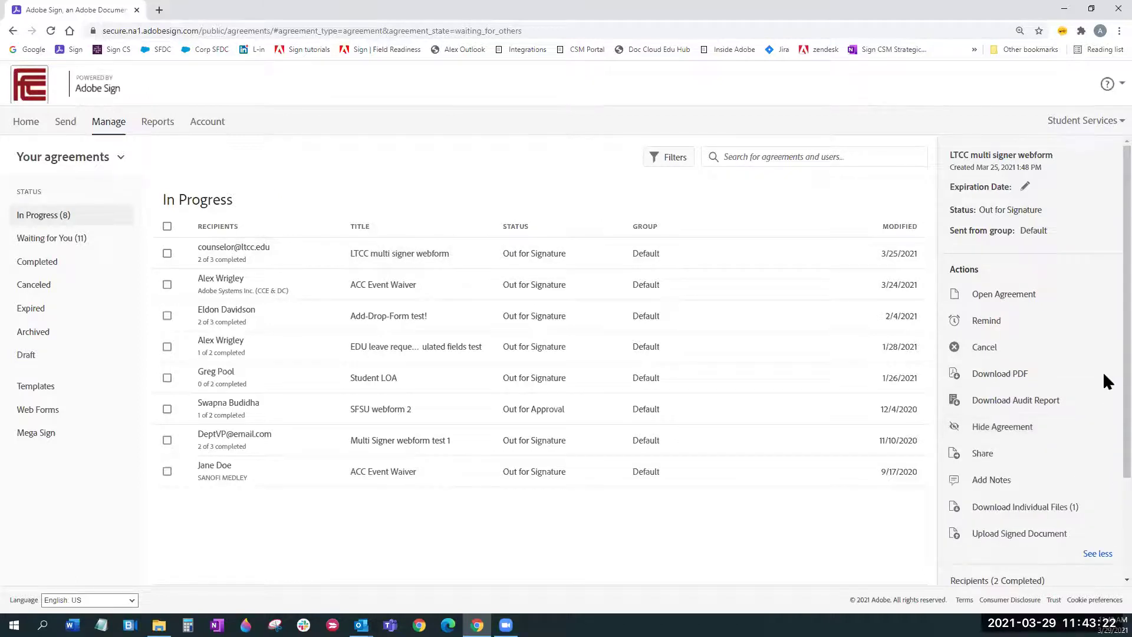
{"action": "scroll", "coordinate": [1104, 378], "scroll_direction": "down", "scroll_amount": 3}
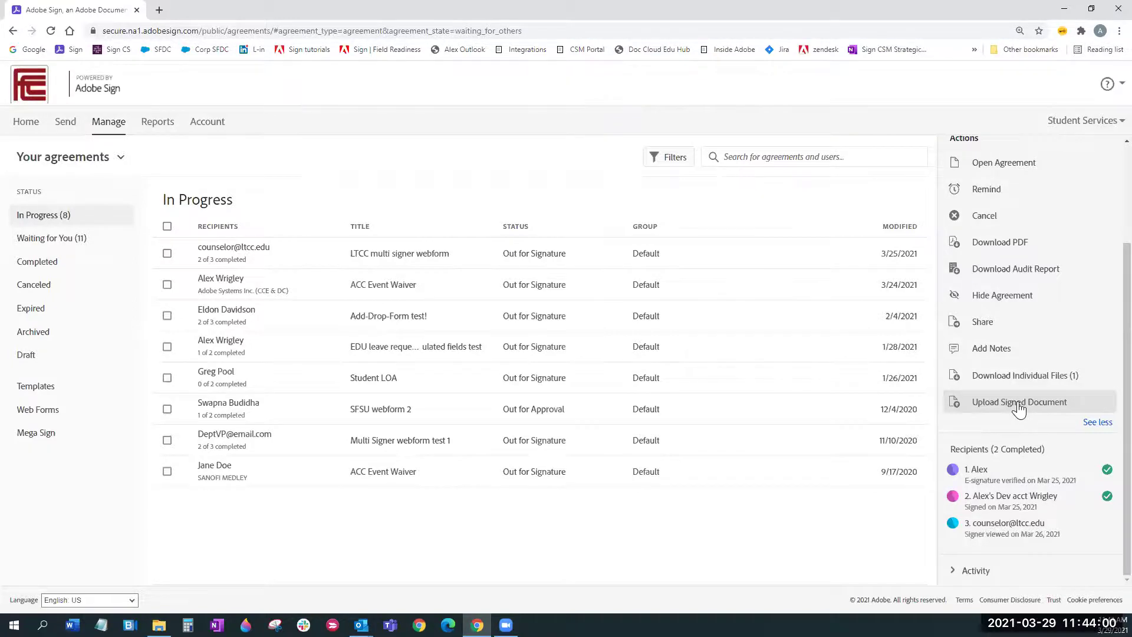
{"action": "left_click", "coordinate": [1020, 407]}
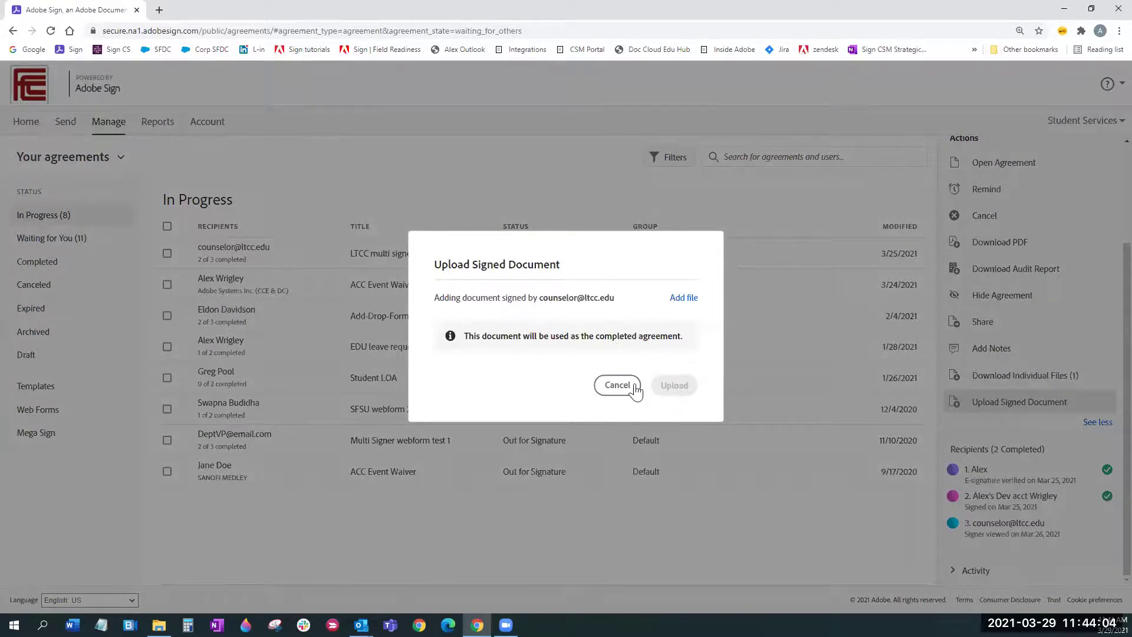
{"action": "left_click", "coordinate": [617, 385]}
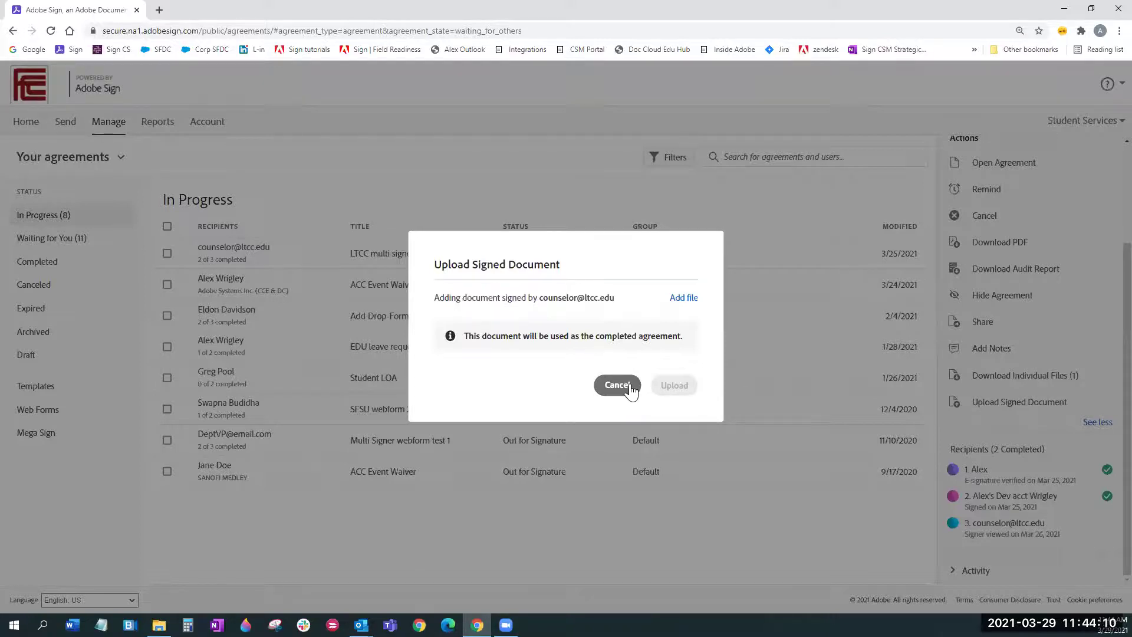
{"action": "left_click", "coordinate": [629, 387]}
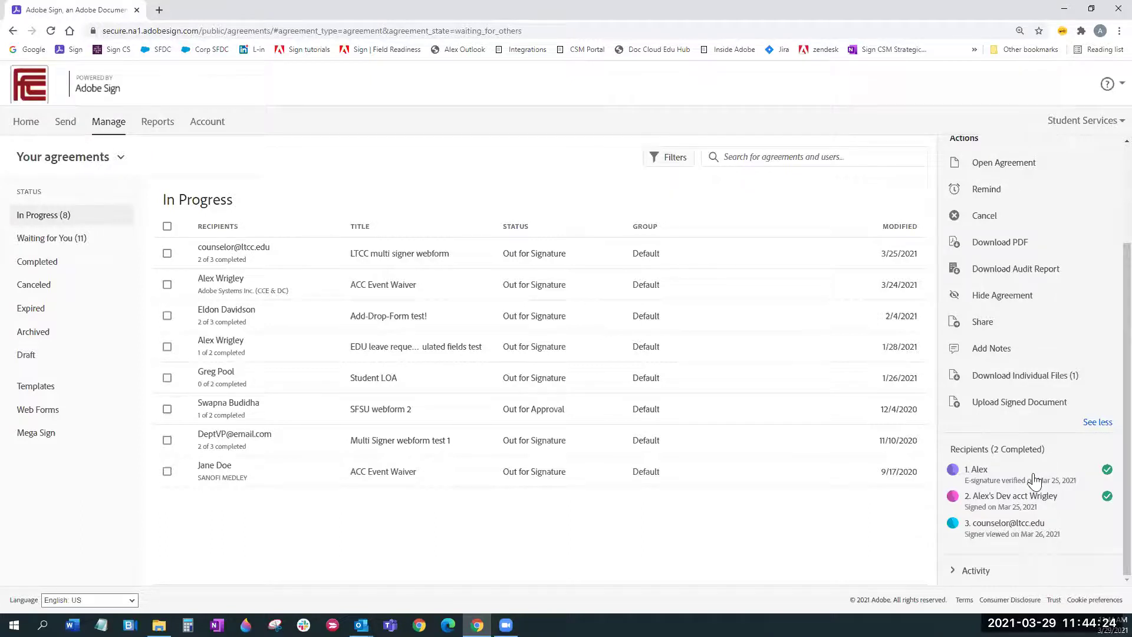
Step: Switch the Manage view to the Completed agreements list
{"action": "mouse_move", "coordinate": [1025, 504]}
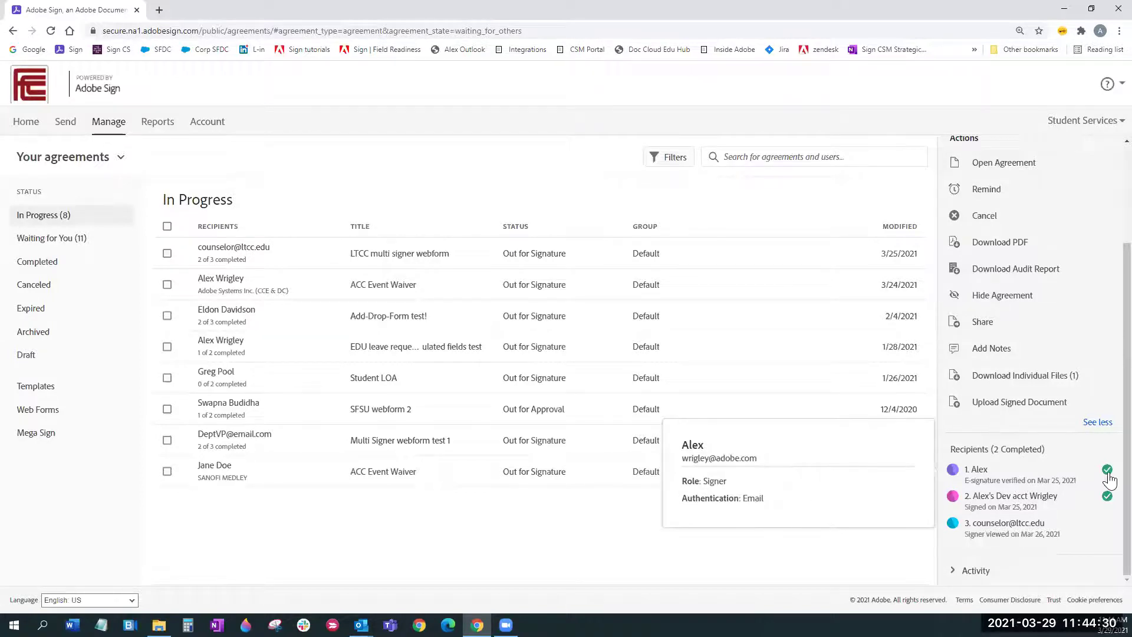
{"action": "mouse_move", "coordinate": [1030, 536]}
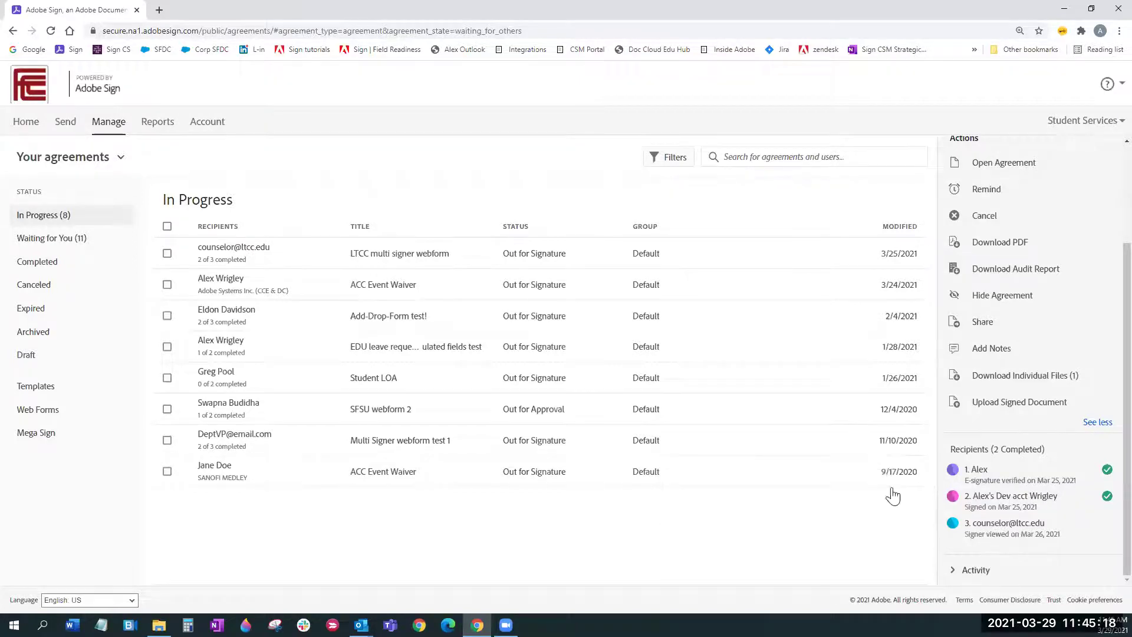
{"action": "left_click", "coordinate": [1059, 404]}
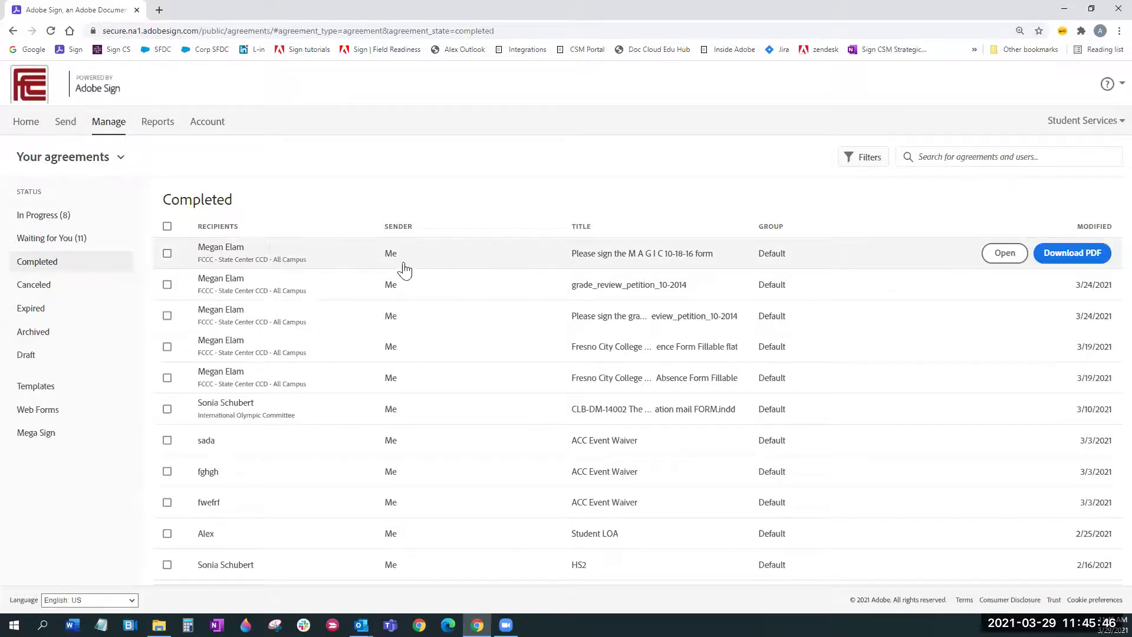
Step: Open the M A G I C 10-18-16 form's details and expand its remaining actions
{"action": "left_click", "coordinate": [433, 265]}
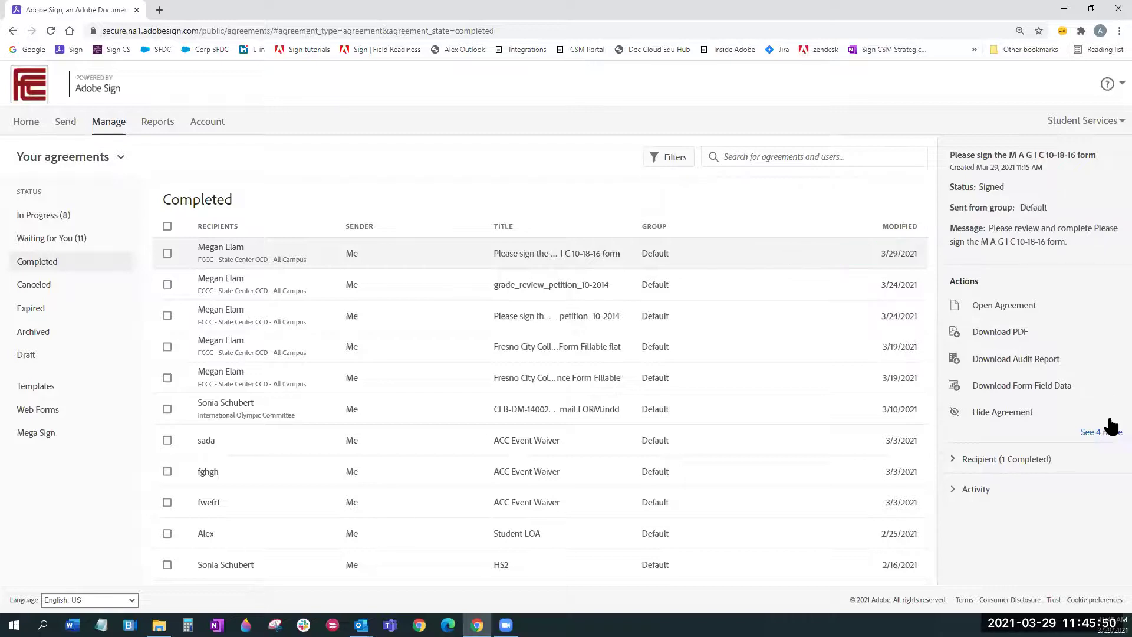
{"action": "left_click", "coordinate": [1109, 435]}
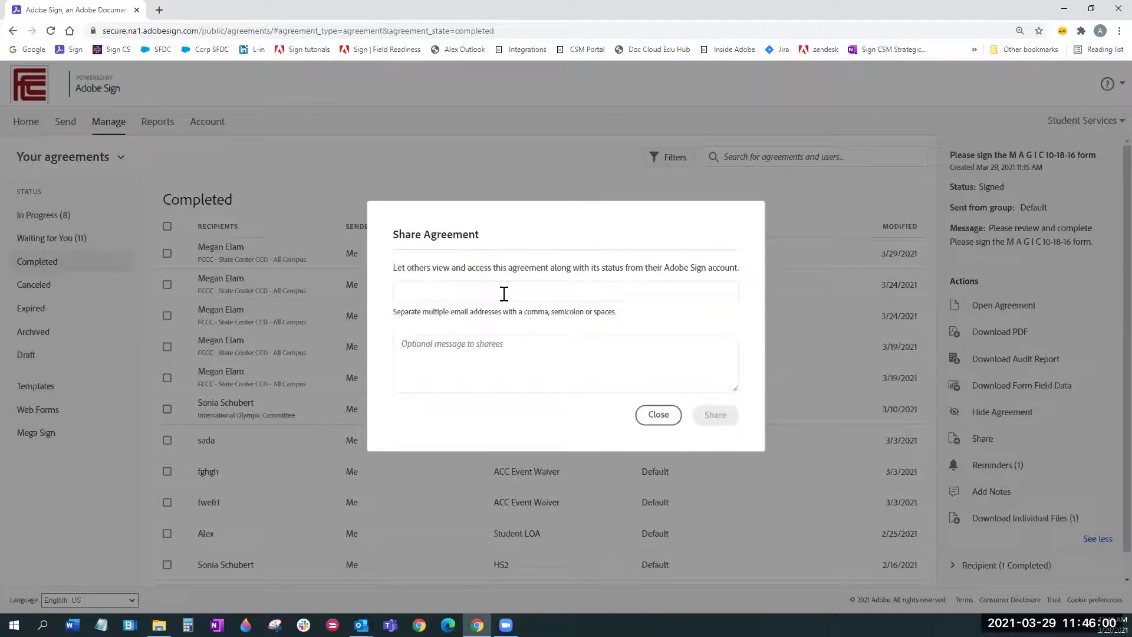
Step: Write the share message 'Forgot to CC you' after removing a trial sharee address
{"action": "left_click", "coordinate": [469, 298]}
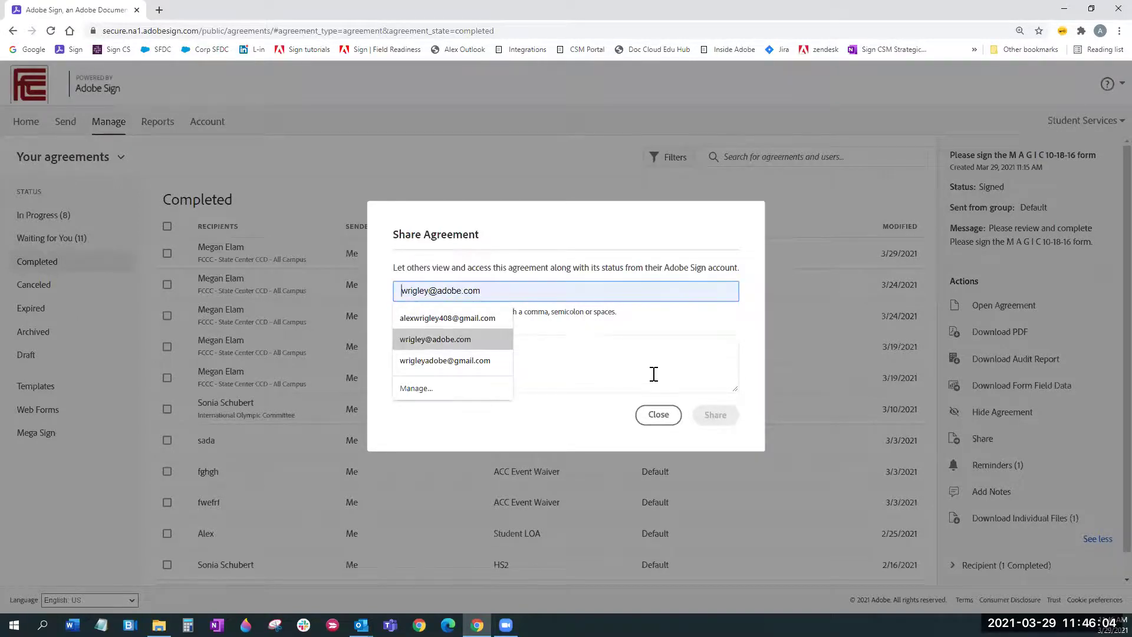
{"action": "key", "text": "Return"}
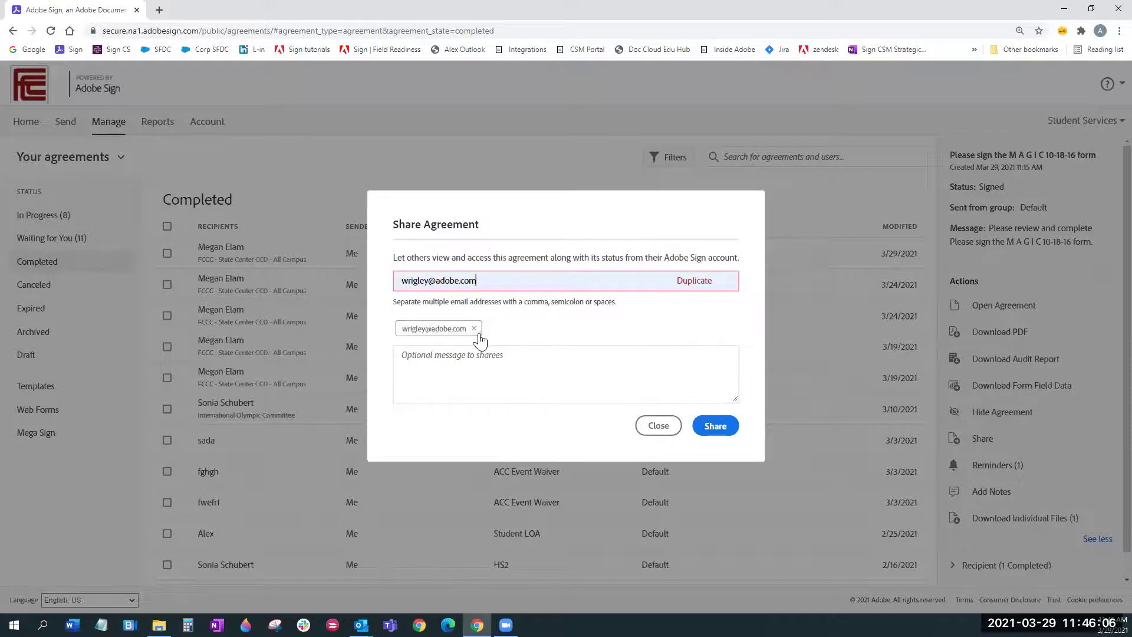
{"action": "left_click", "coordinate": [474, 329]}
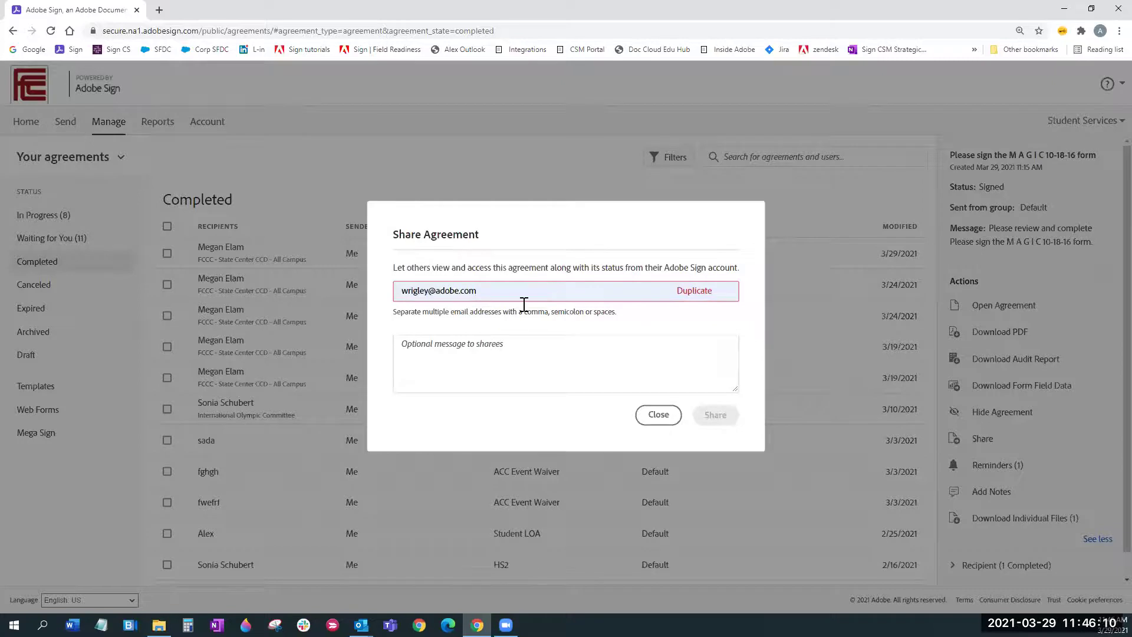
{"action": "left_click", "coordinate": [537, 347]}
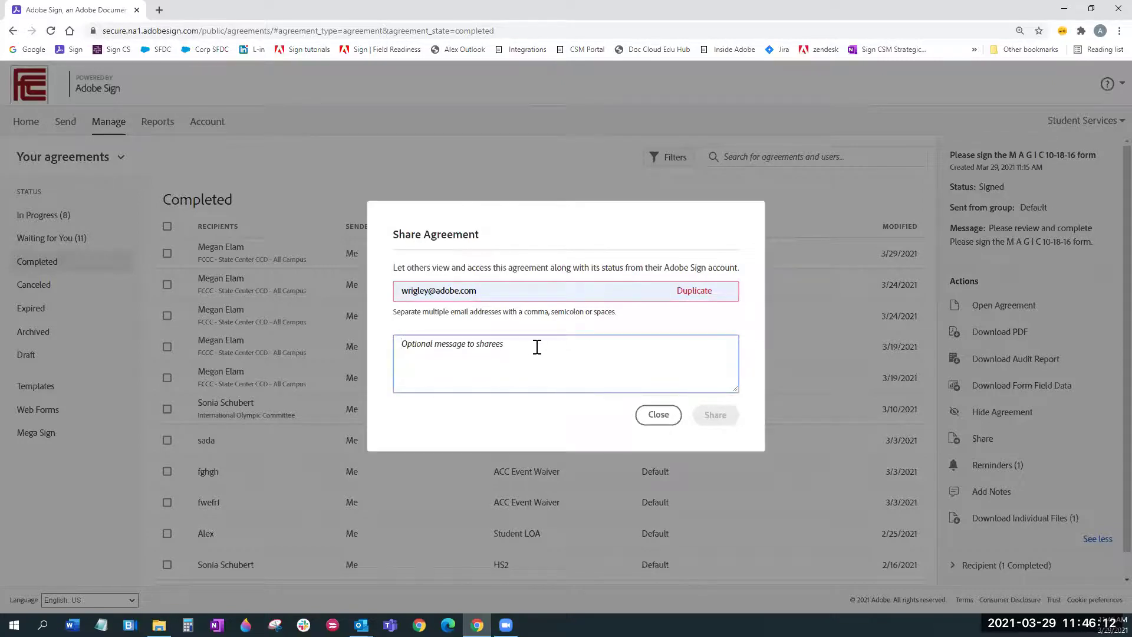
{"action": "type", "text": "Forgot to CC you"}
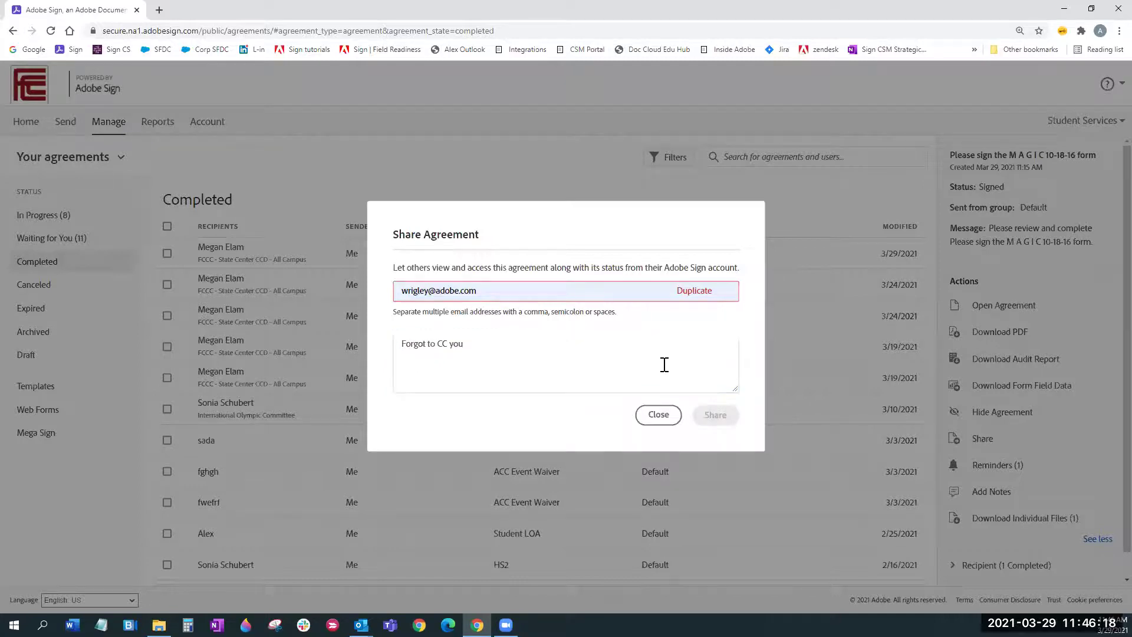
Step: Replace the sharee with an autofilled address and attempt to share
{"action": "left_click", "coordinate": [531, 289]}
{"action": "key", "text": "ctrl+a"}
{"action": "key", "text": "BackSpace"}
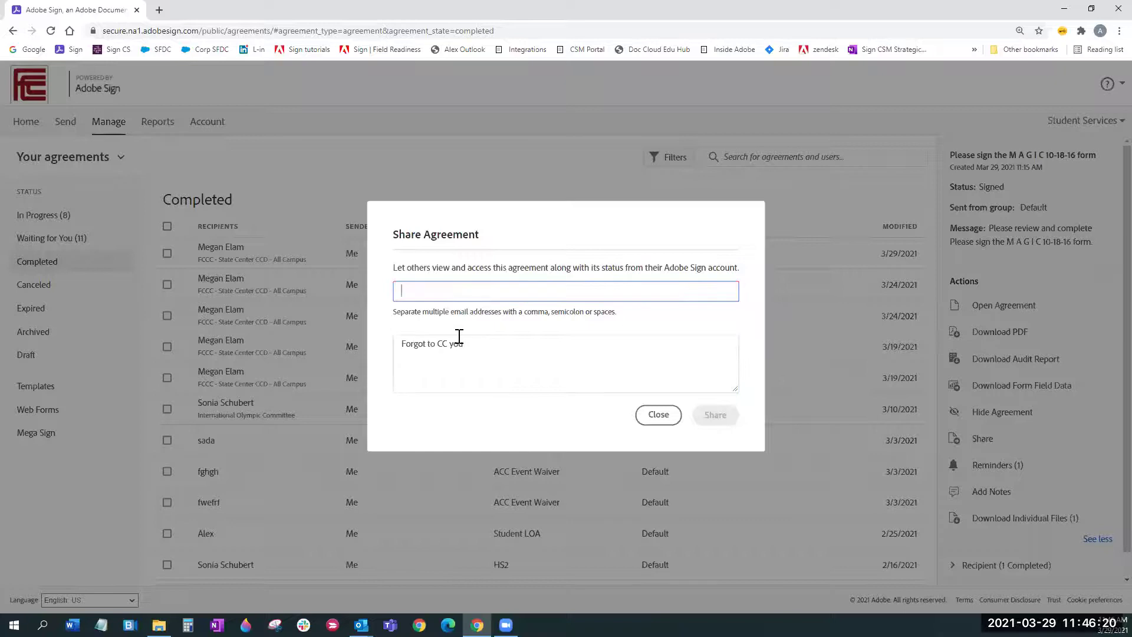
{"action": "type", "text": "wri"}
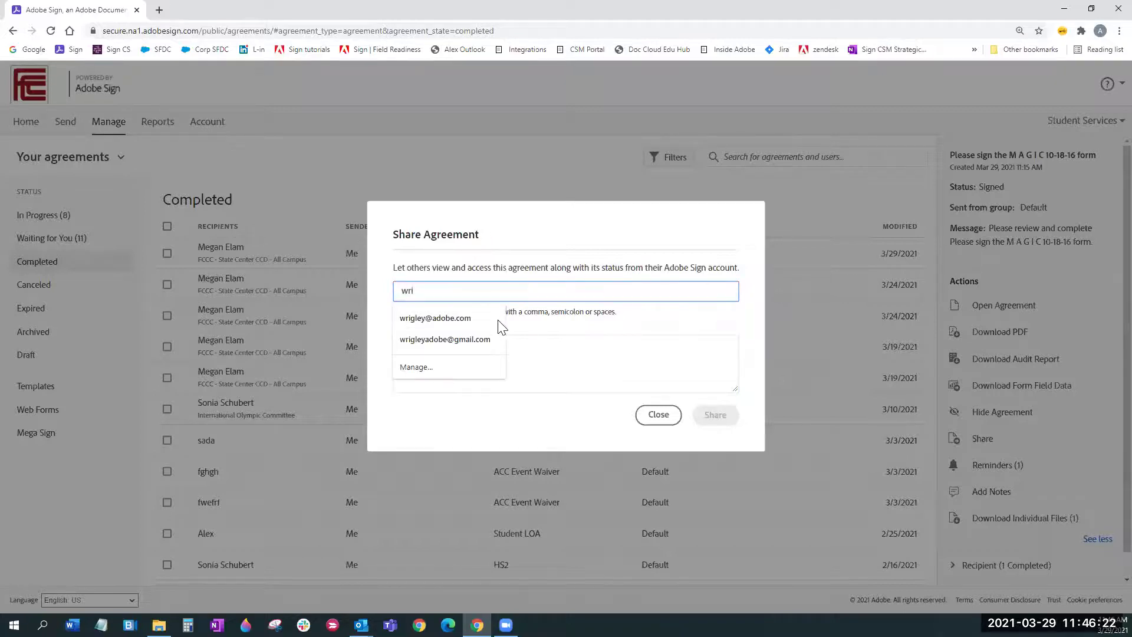
{"action": "left_click", "coordinate": [471, 339]}
{"action": "left_click", "coordinate": [719, 423]}
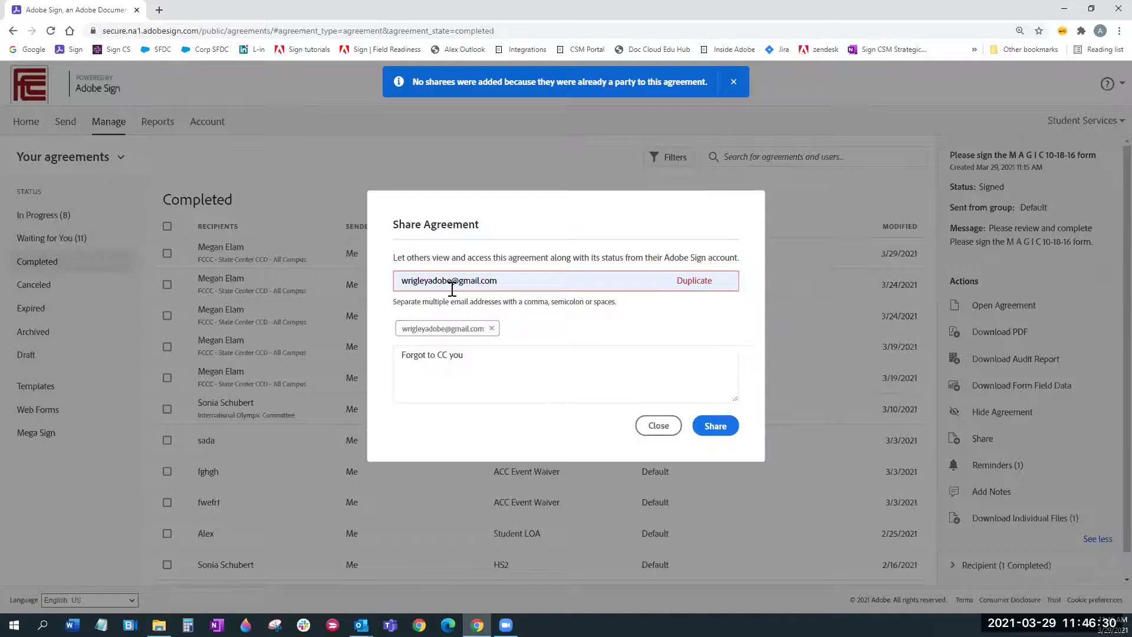
Step: Clear the rejected duplicate, add the colleague's work address, and share the agreement
{"action": "left_click", "coordinate": [491, 281]}
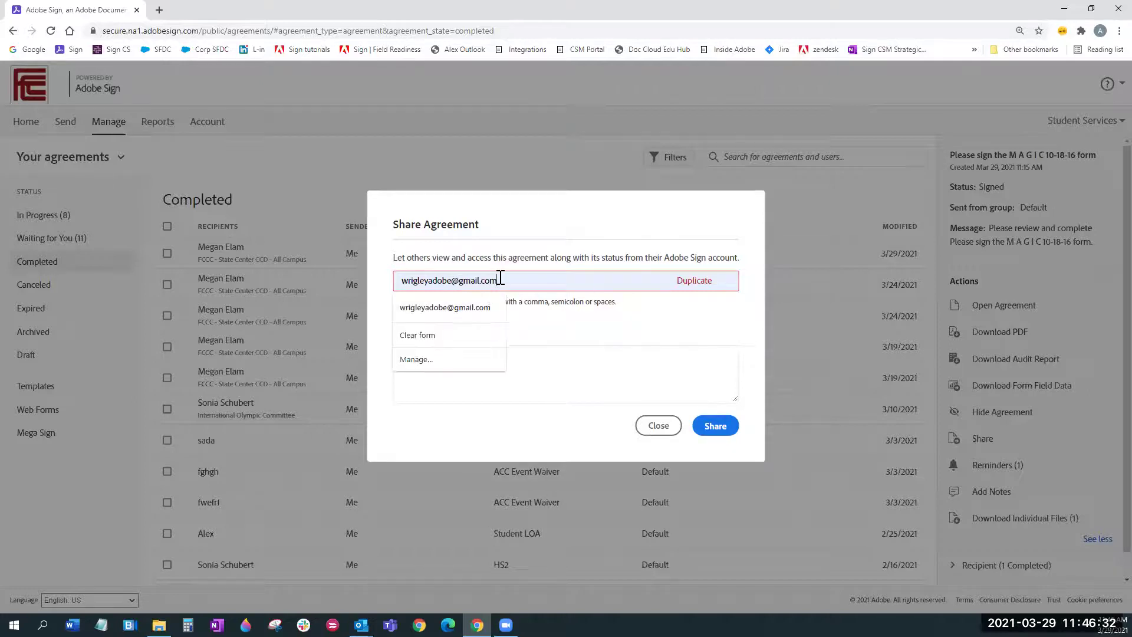
{"action": "key", "text": "ctrl+a"}
{"action": "key", "text": "BackSpace"}
{"action": "left_click", "coordinate": [466, 327]}
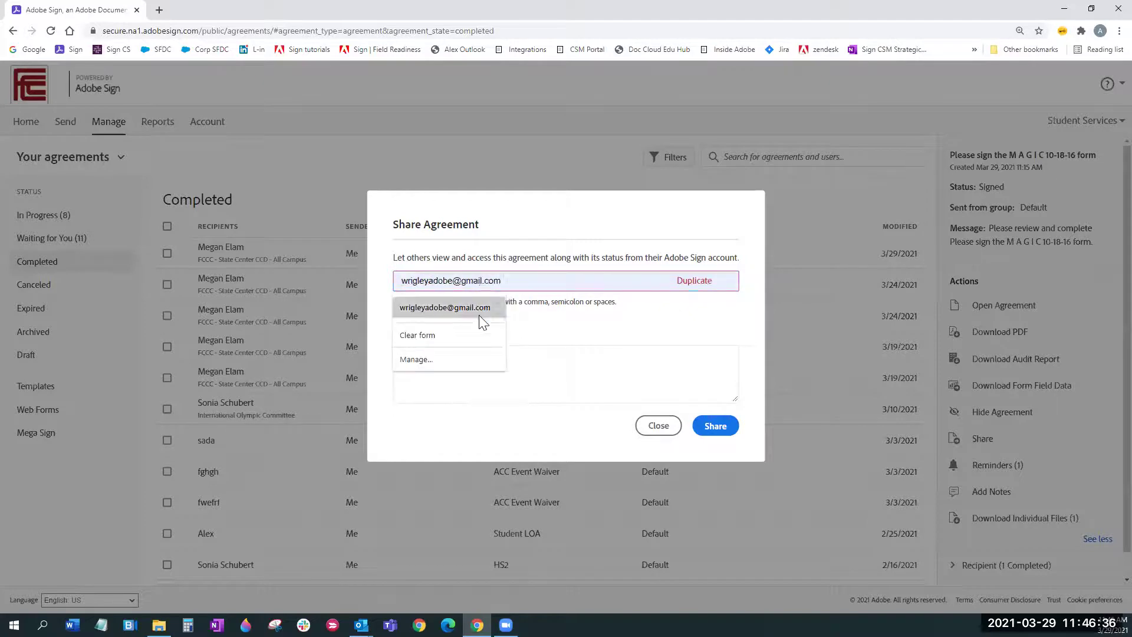
{"action": "left_click", "coordinate": [471, 327]}
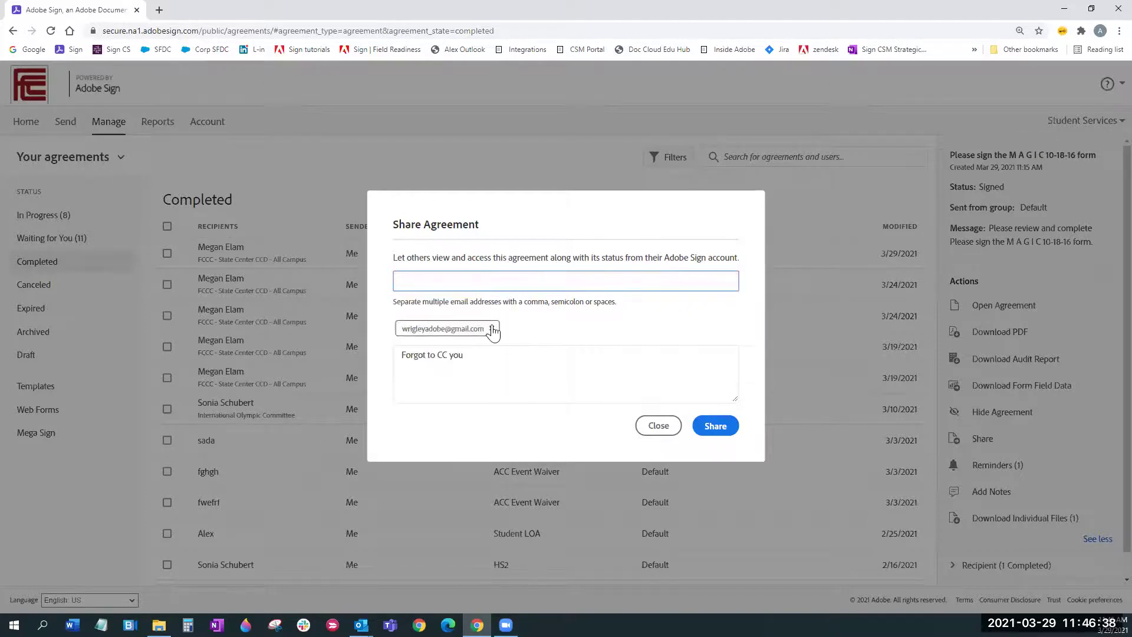
{"action": "left_click", "coordinate": [491, 329]}
{"action": "left_click", "coordinate": [460, 296]}
{"action": "left_click", "coordinate": [457, 321]}
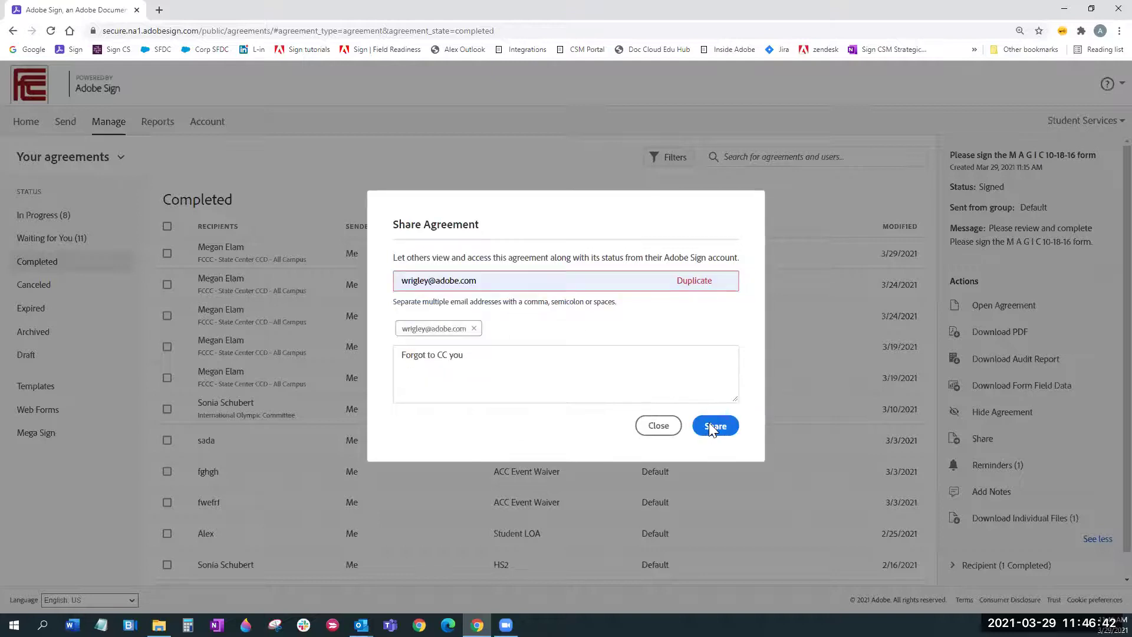
{"action": "left_click", "coordinate": [709, 424]}
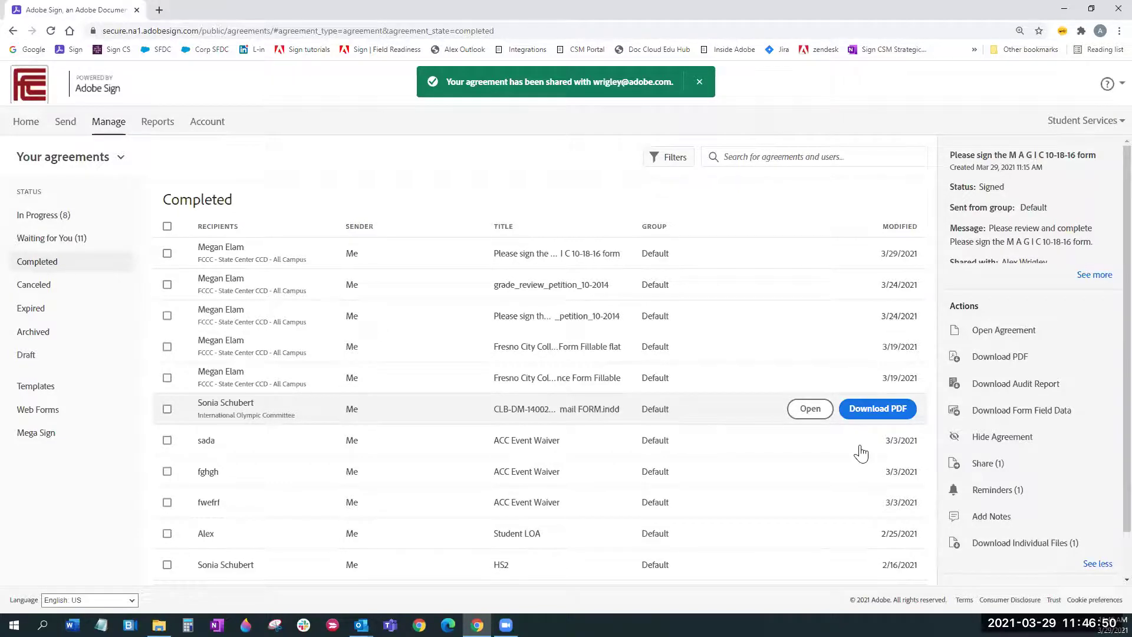
{"action": "left_click", "coordinate": [1015, 468]}
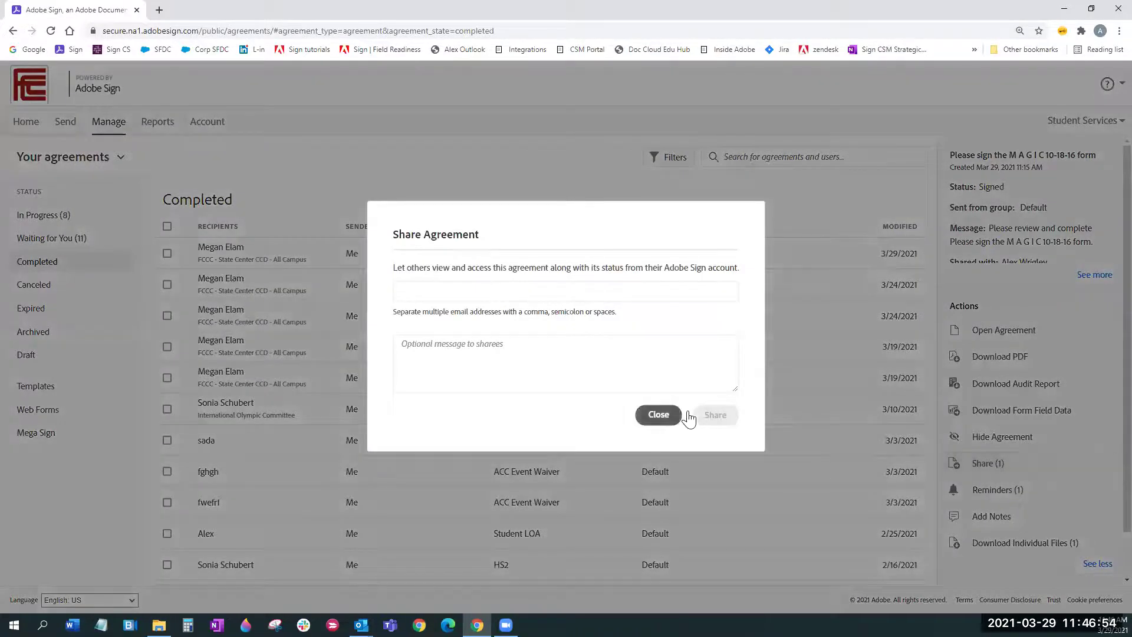
{"action": "left_click", "coordinate": [659, 415]}
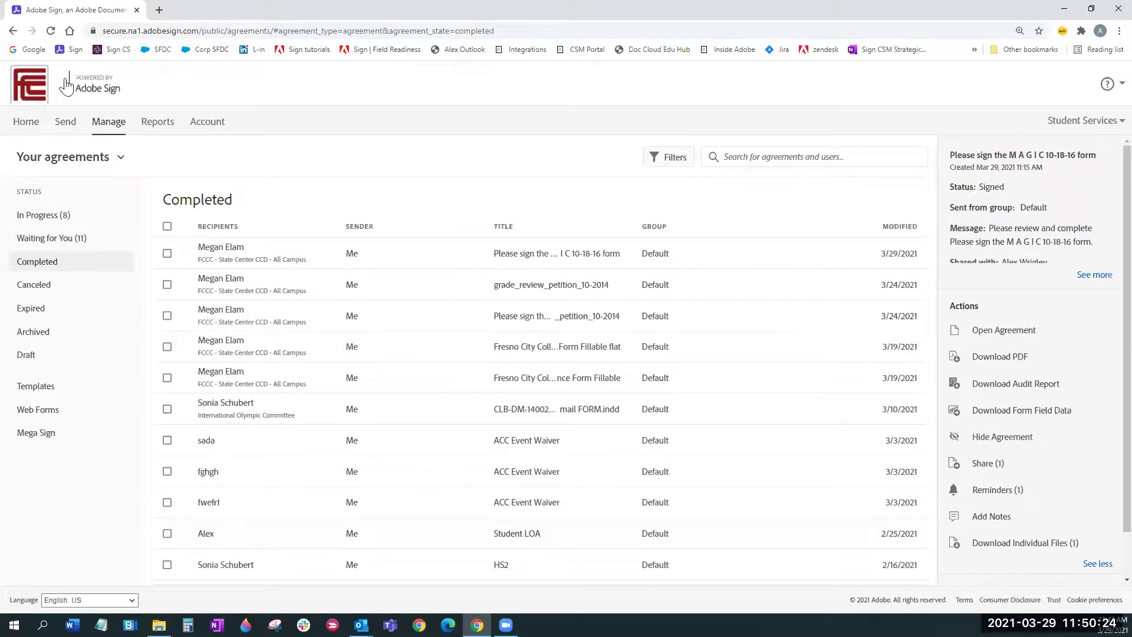
{"action": "left_click", "coordinate": [13, 30]}
Step: Open the Student LOA from Waiting for You for signing via View & Sign
{"action": "left_click", "coordinate": [13, 31]}
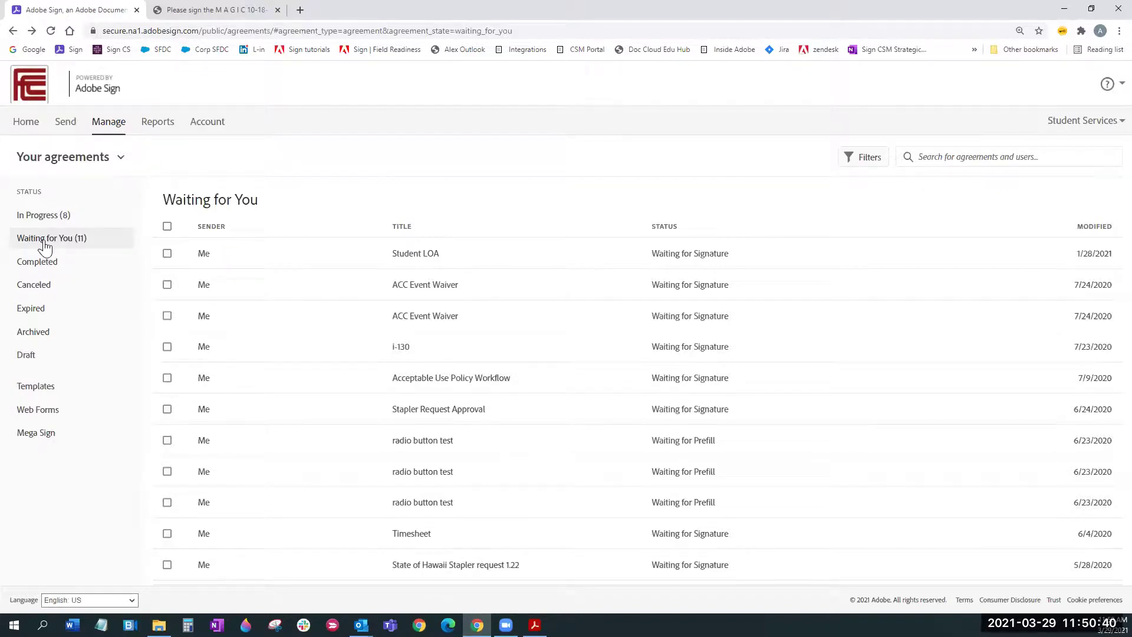
{"action": "left_click", "coordinate": [316, 264]}
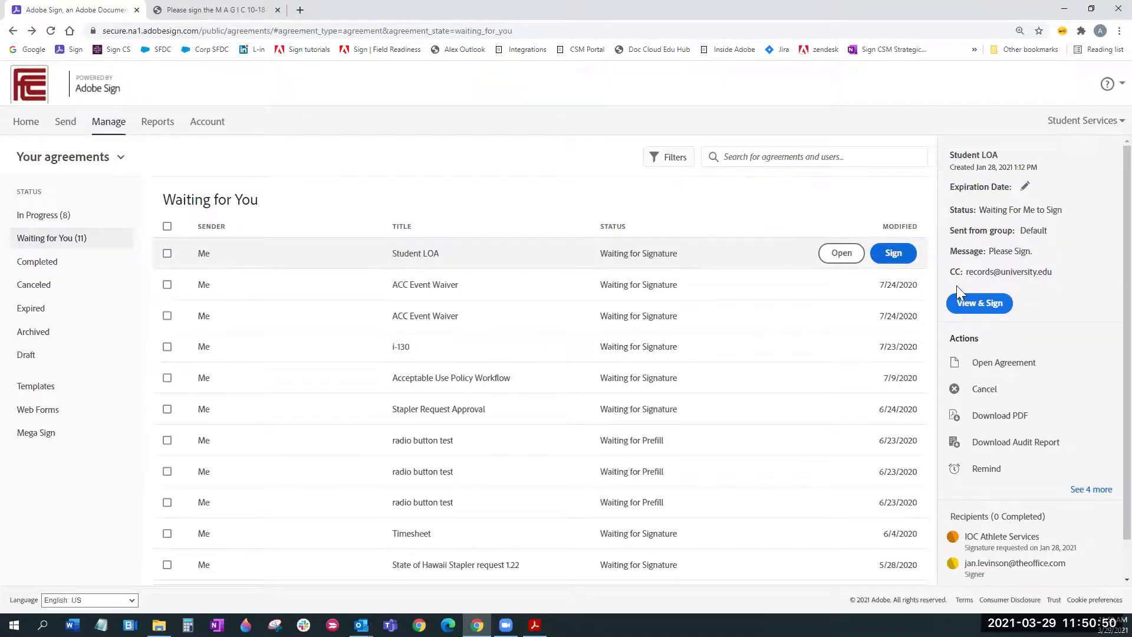
{"action": "left_click", "coordinate": [984, 306]}
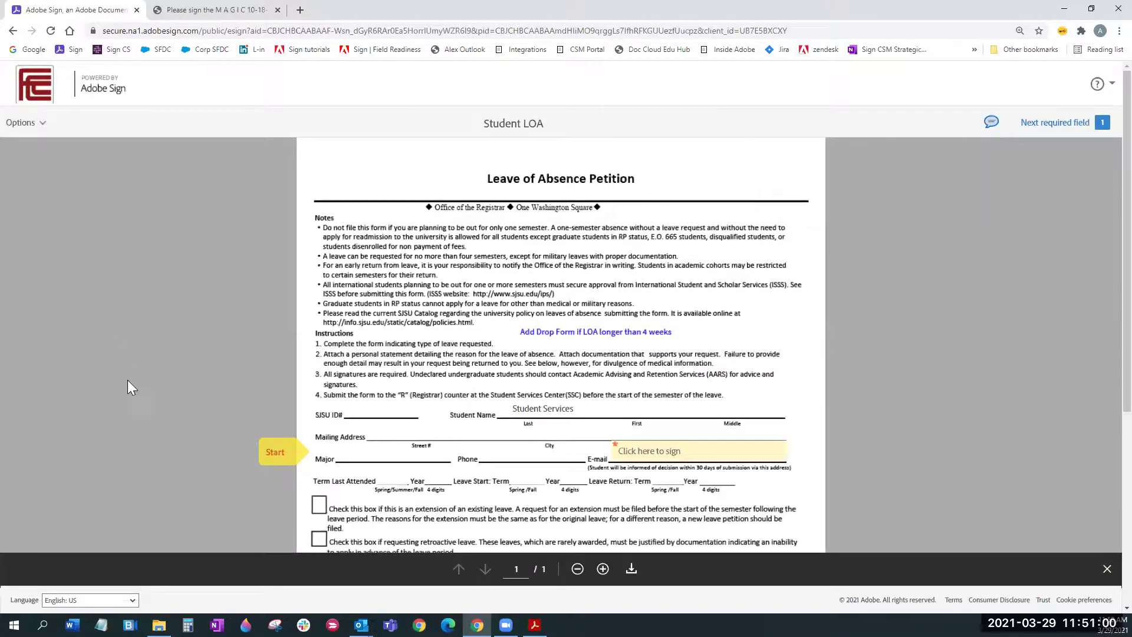
Step: Place your signature in the Student LOA petition's signature field and submit it with Click to Sign
{"action": "left_click", "coordinate": [690, 459]}
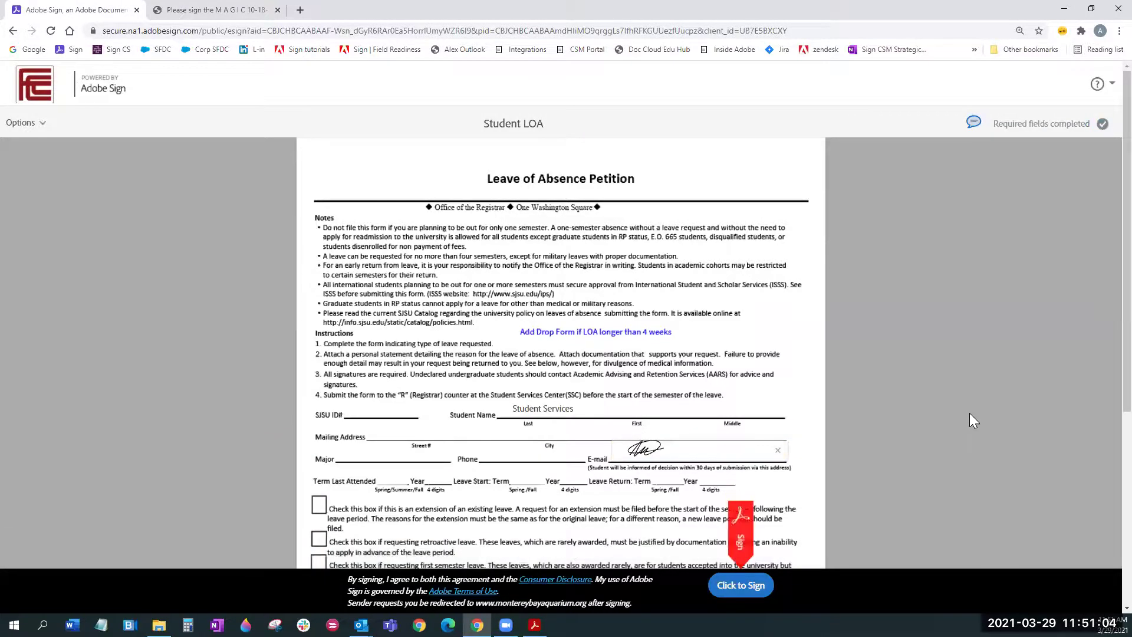
{"action": "left_click", "coordinate": [741, 585]}
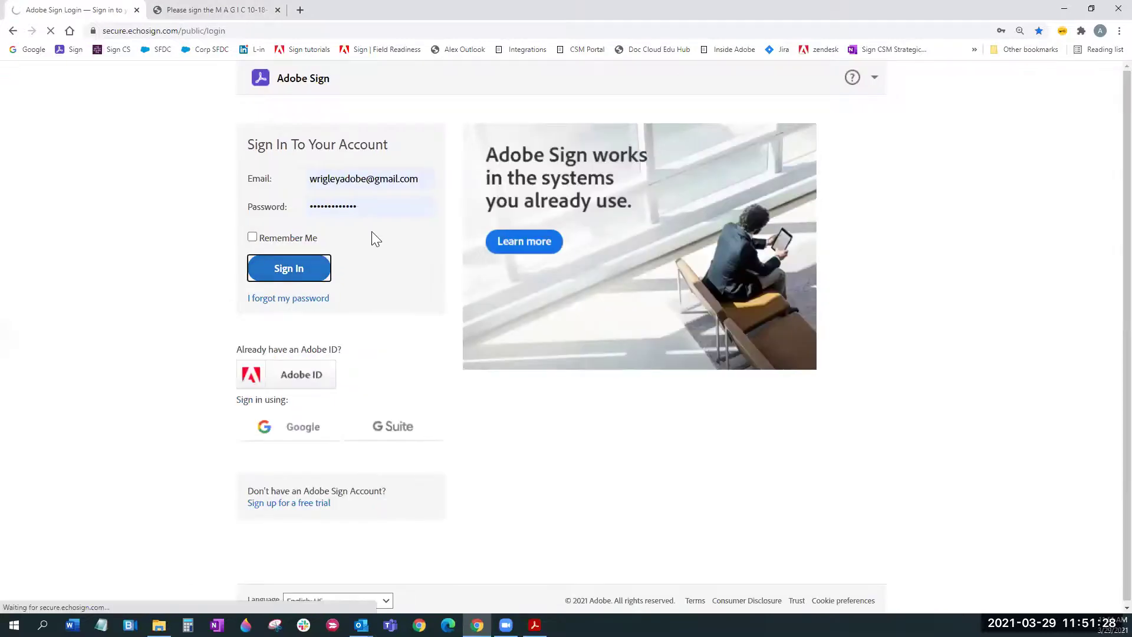
Step: In Manage, sort Completed agreements newest-first by MODIFIED, then switch to the In Progress list
{"action": "left_click", "coordinate": [112, 122]}
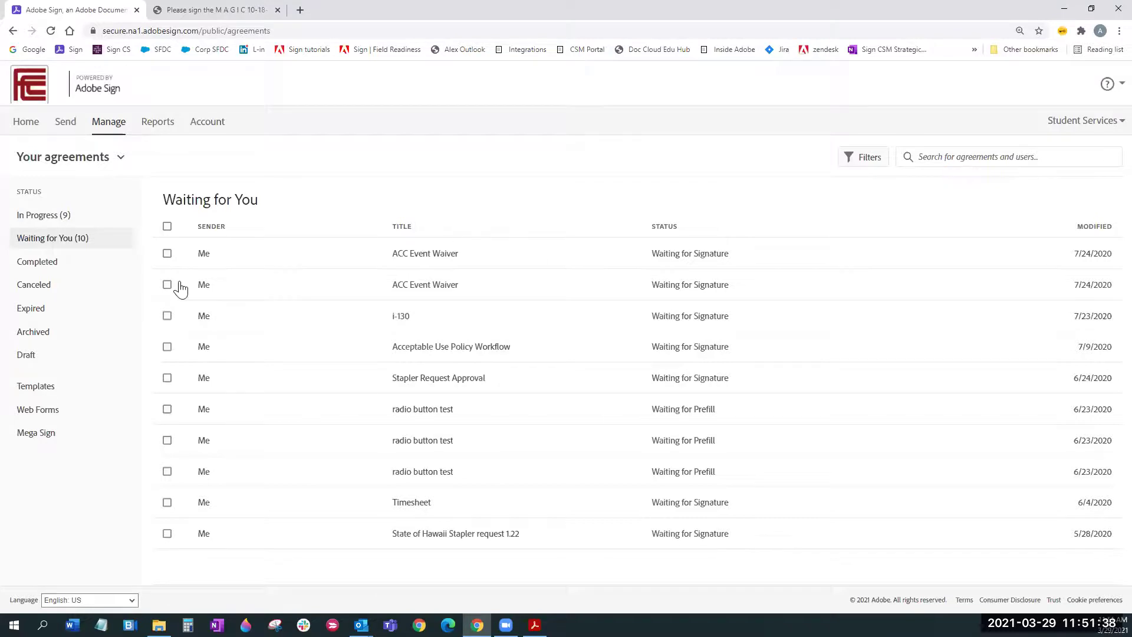
{"action": "left_click", "coordinate": [45, 266]}
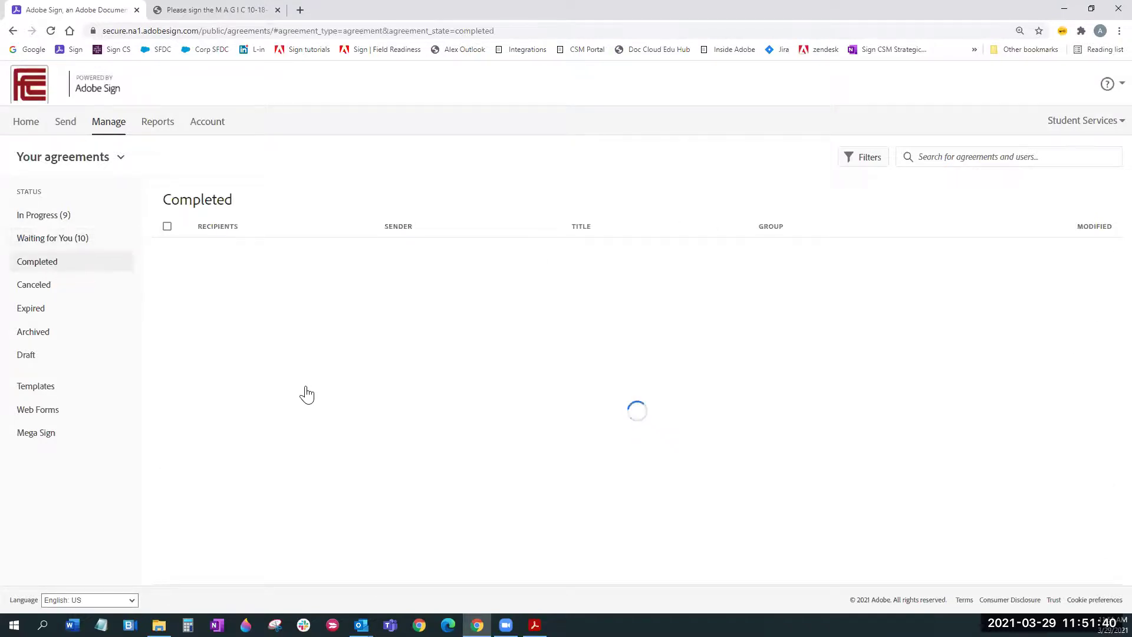
{"action": "left_click", "coordinate": [1097, 230]}
{"action": "left_click", "coordinate": [1096, 230]}
{"action": "left_click", "coordinate": [1095, 230]}
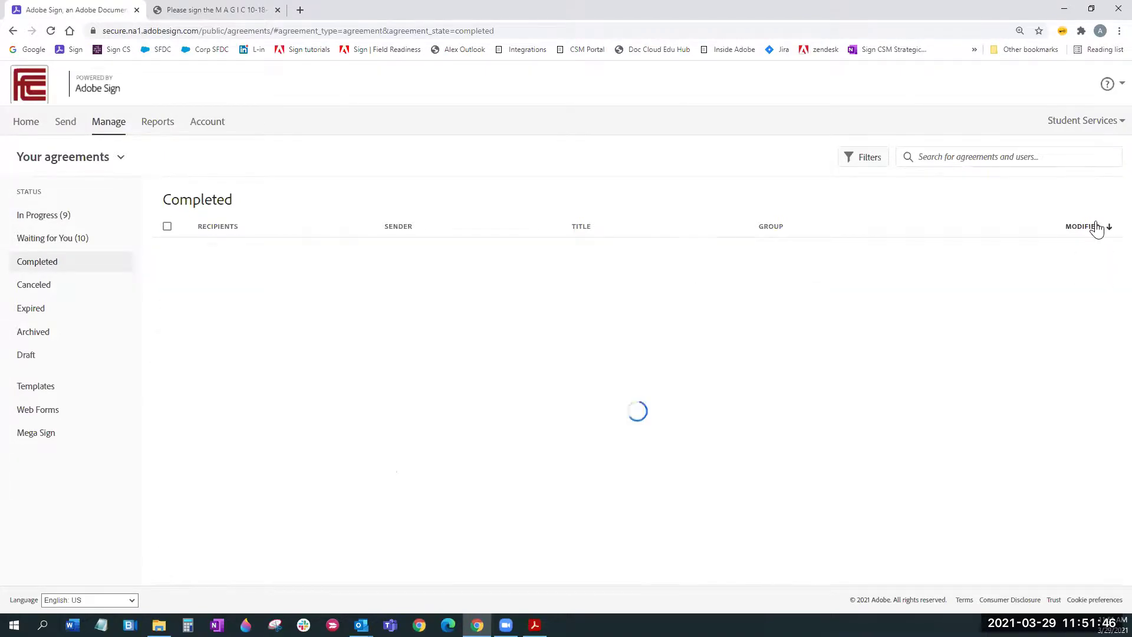
{"action": "mouse_move", "coordinate": [470, 290]}
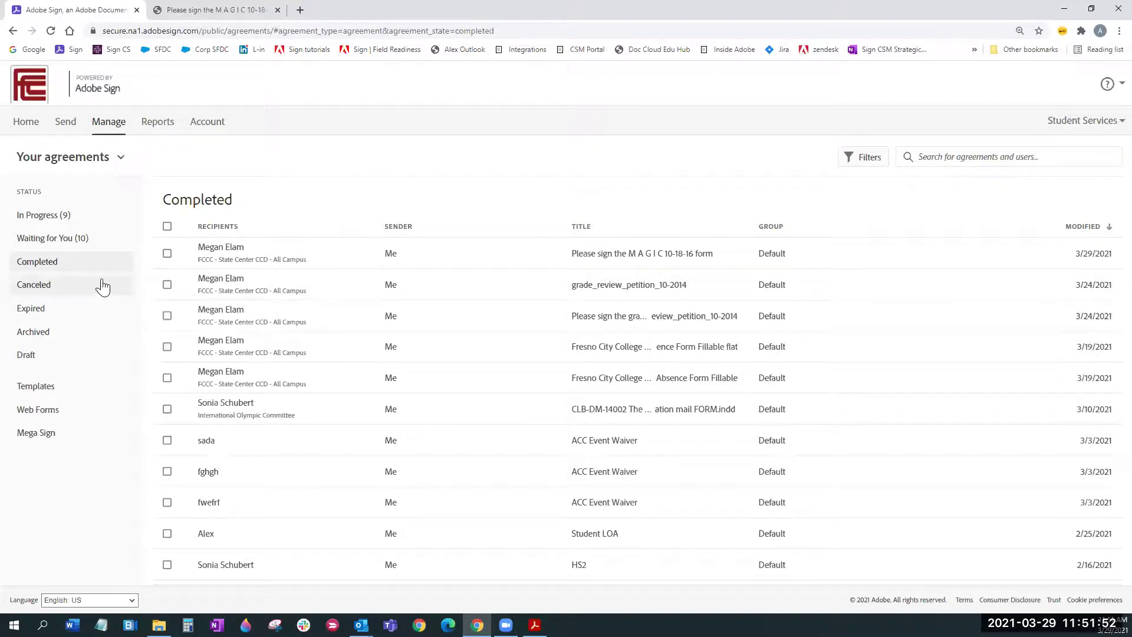
{"action": "left_click", "coordinate": [42, 219]}
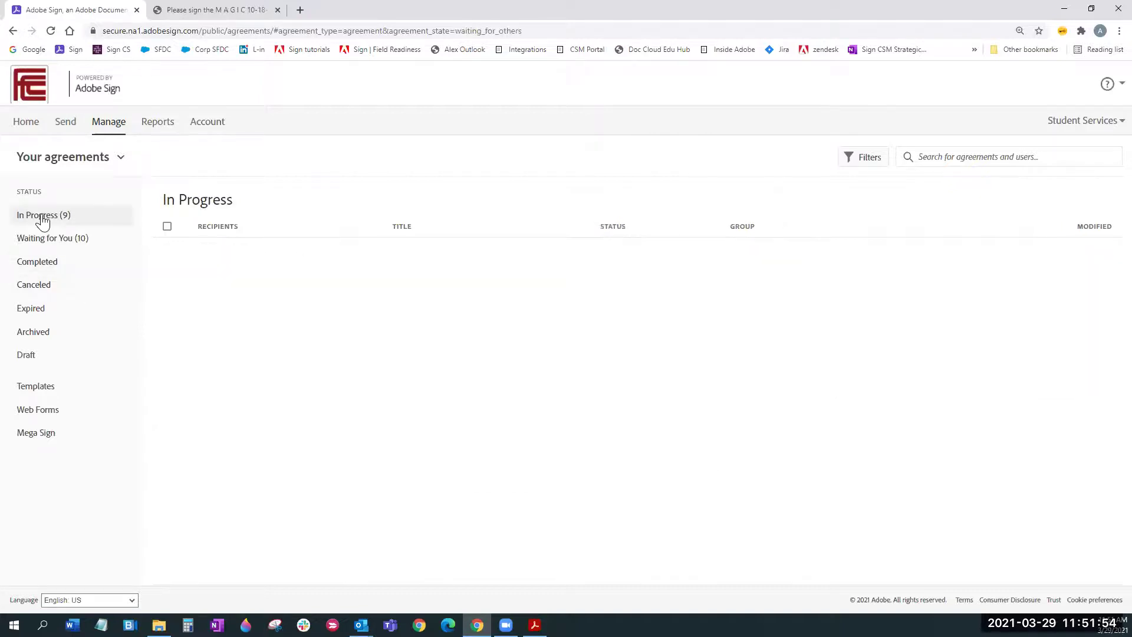
{"action": "mouse_move", "coordinate": [437, 253]}
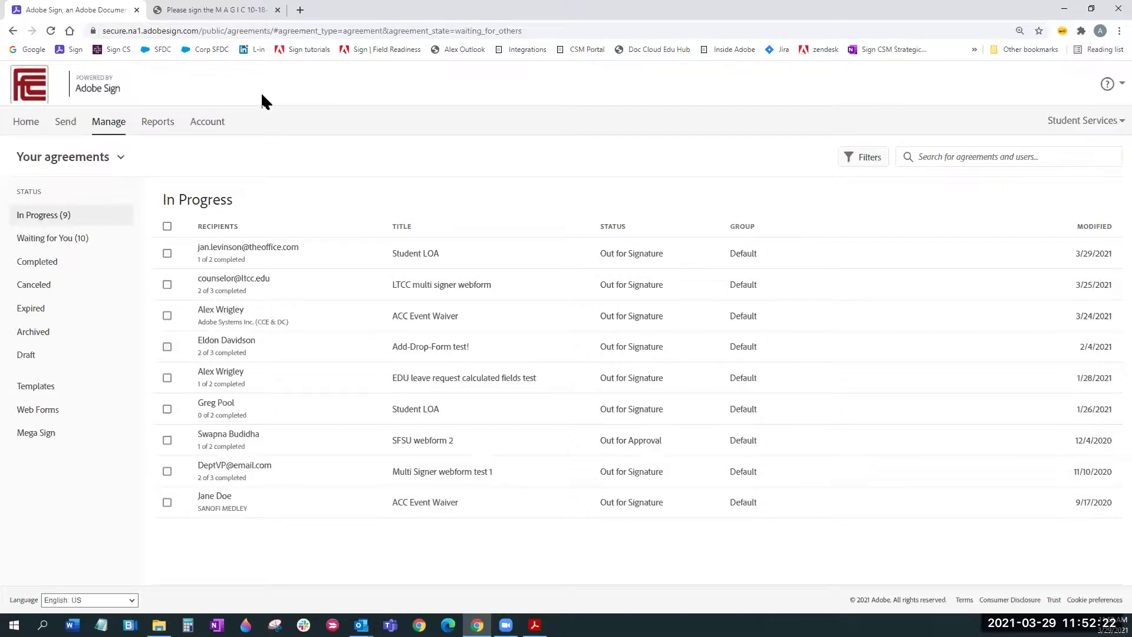
Step: From the Draft list, open the newest grade_review_petition_10-2014 draft for editing
{"action": "left_click", "coordinate": [45, 356]}
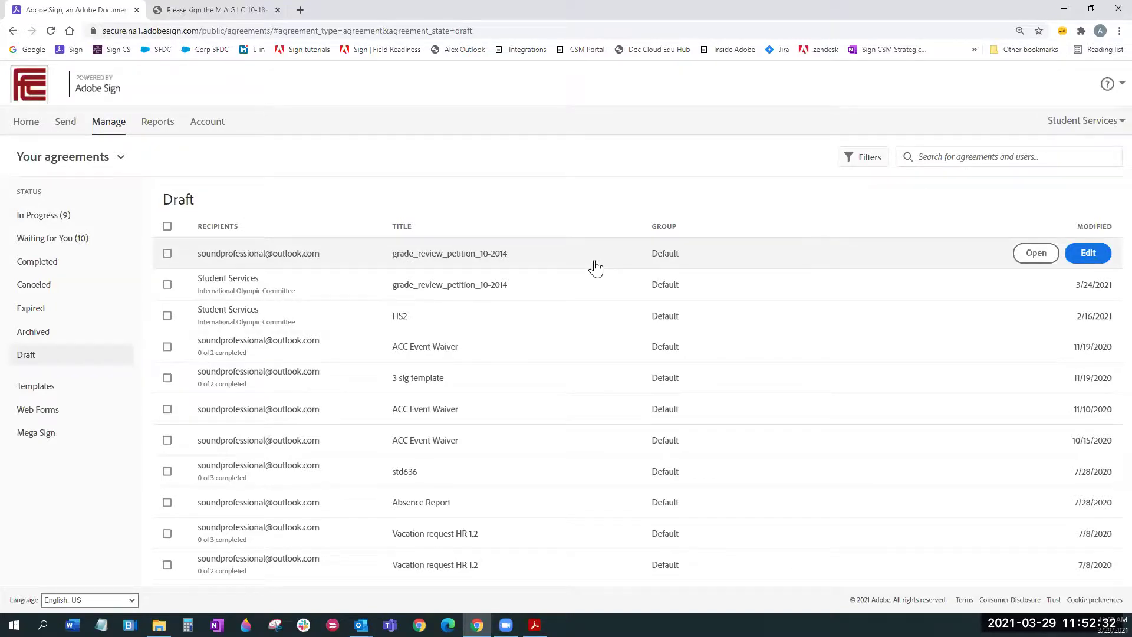
{"action": "left_click", "coordinate": [321, 267]}
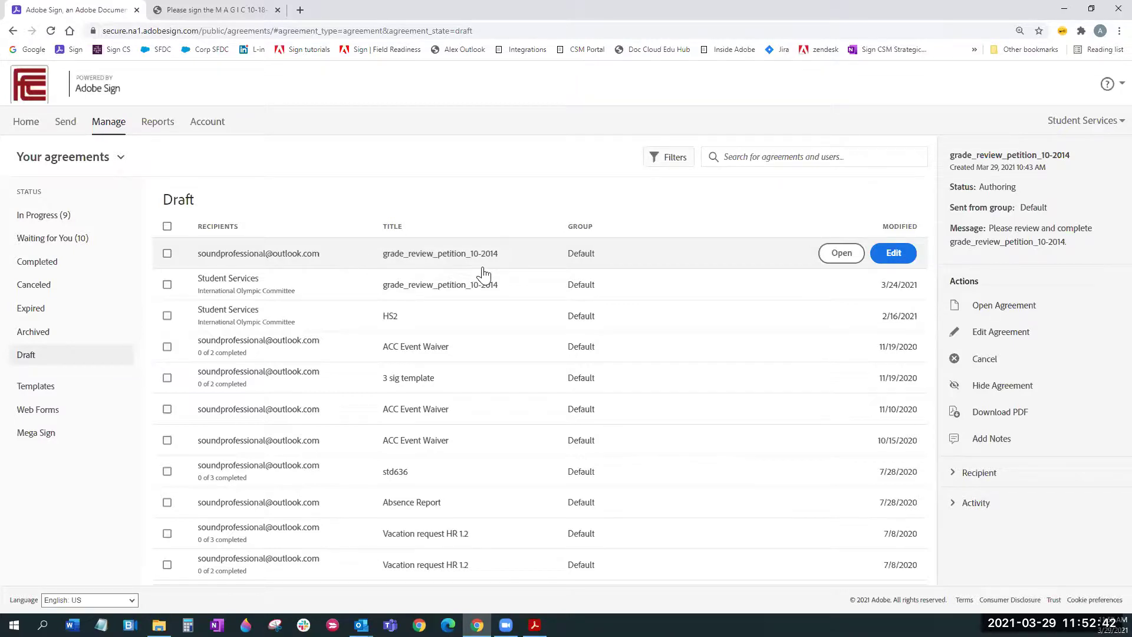
{"action": "left_click", "coordinate": [890, 255]}
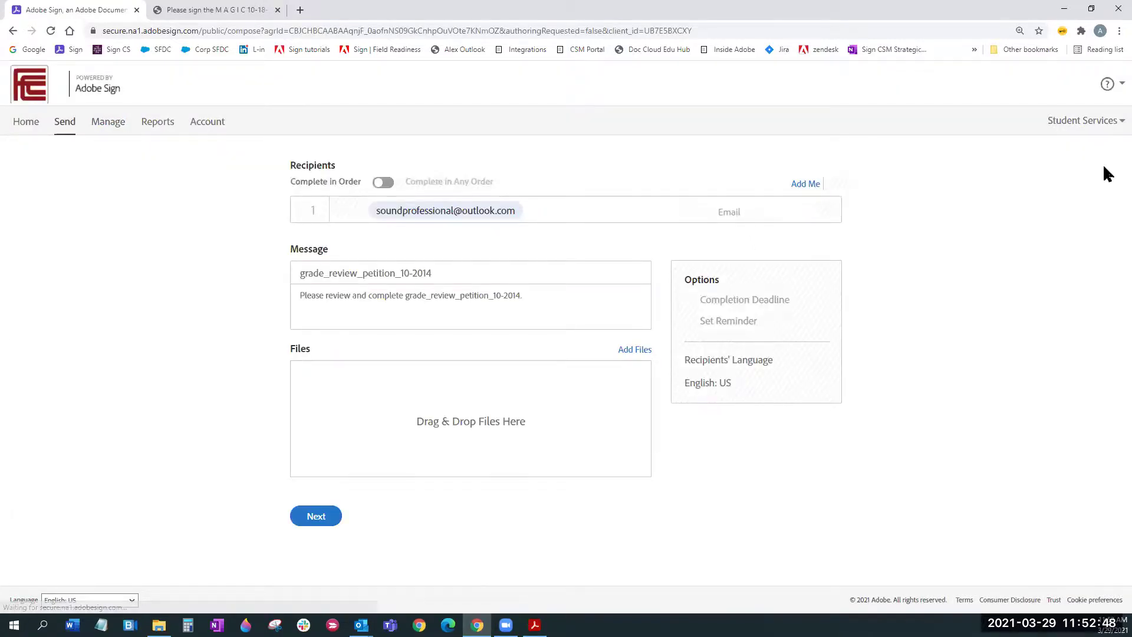
Step: Continue to authoring and drop a widened Text Input field beside ADMISSIONS AND RECORDS NOTES
{"action": "left_click", "coordinate": [308, 529]}
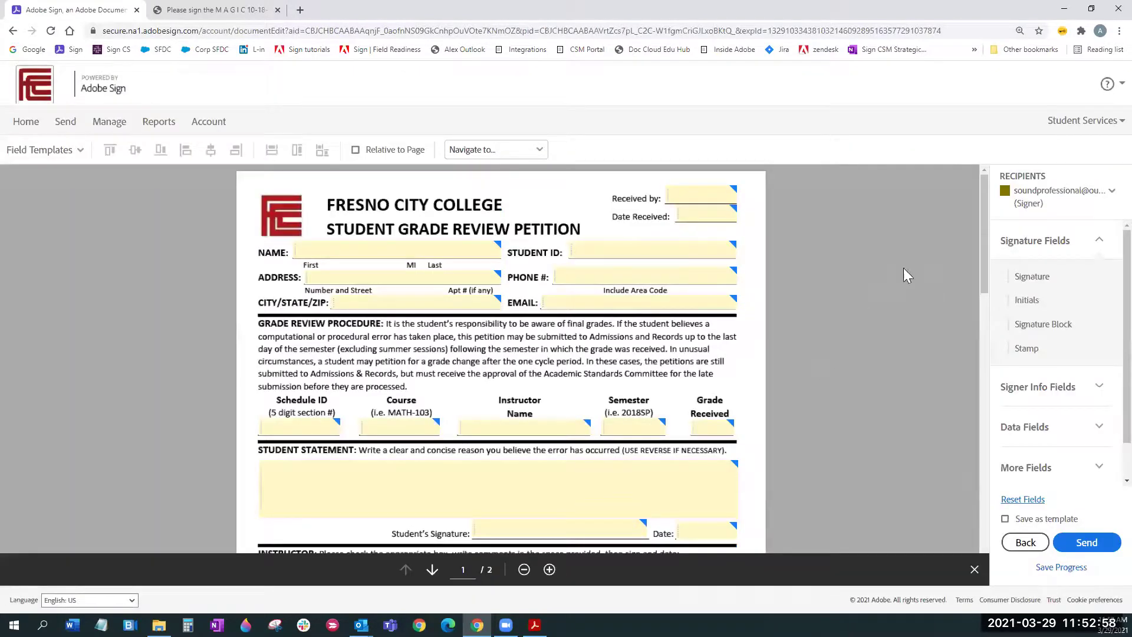
{"action": "left_click_drag", "start_coordinate": [980, 221], "coordinate": [975, 234]}
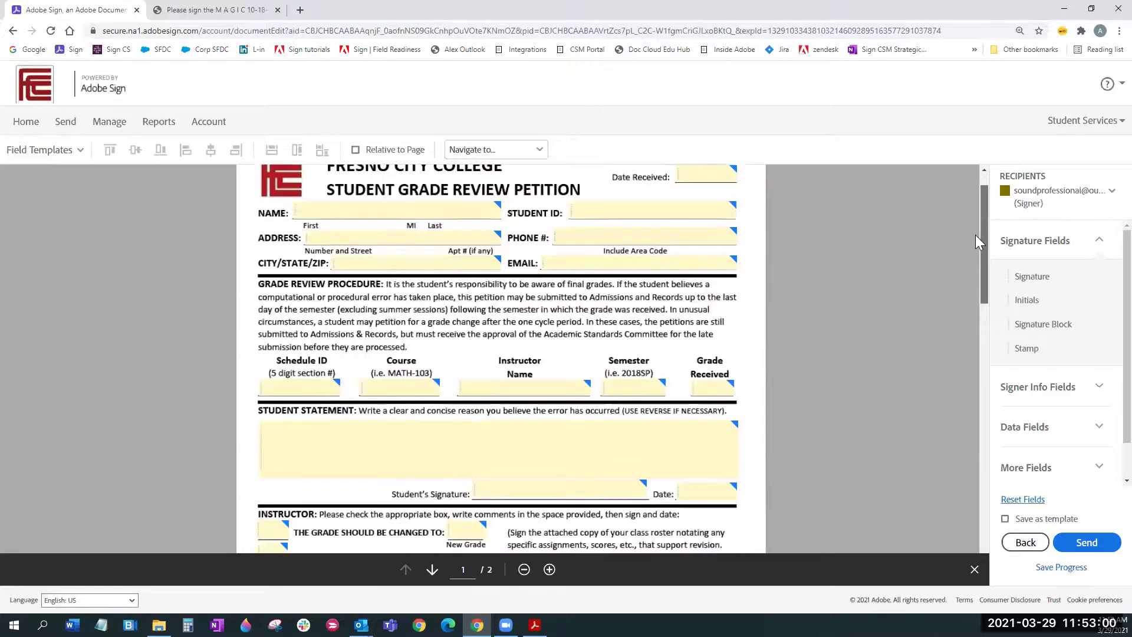
{"action": "left_click_drag", "start_coordinate": [984, 332], "coordinate": [1099, 386]}
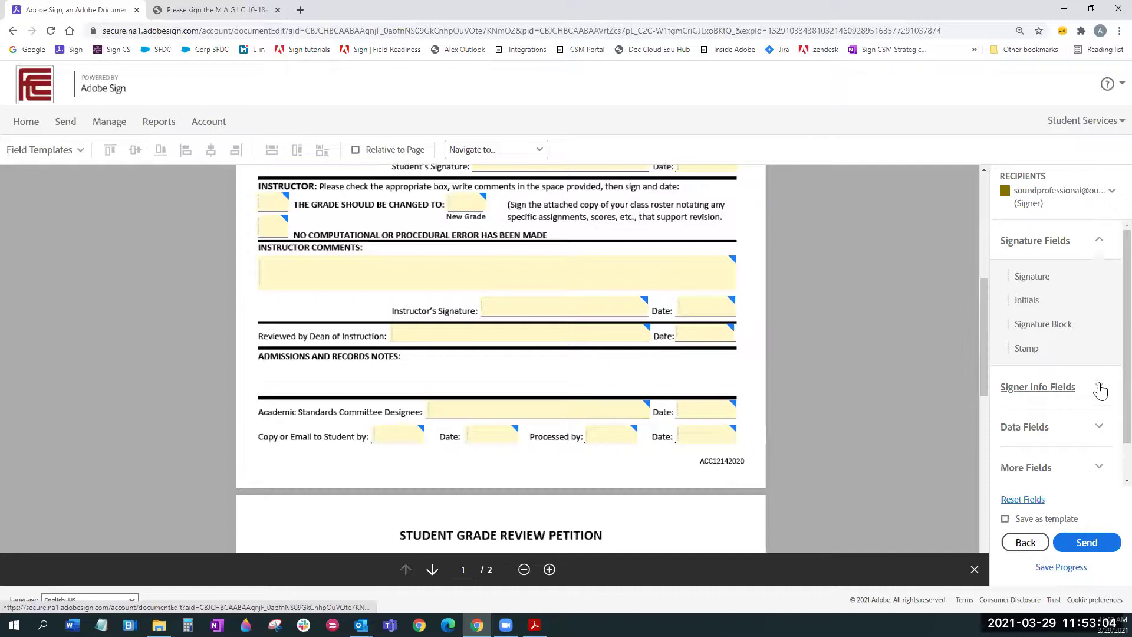
{"action": "left_click", "coordinate": [1100, 420]}
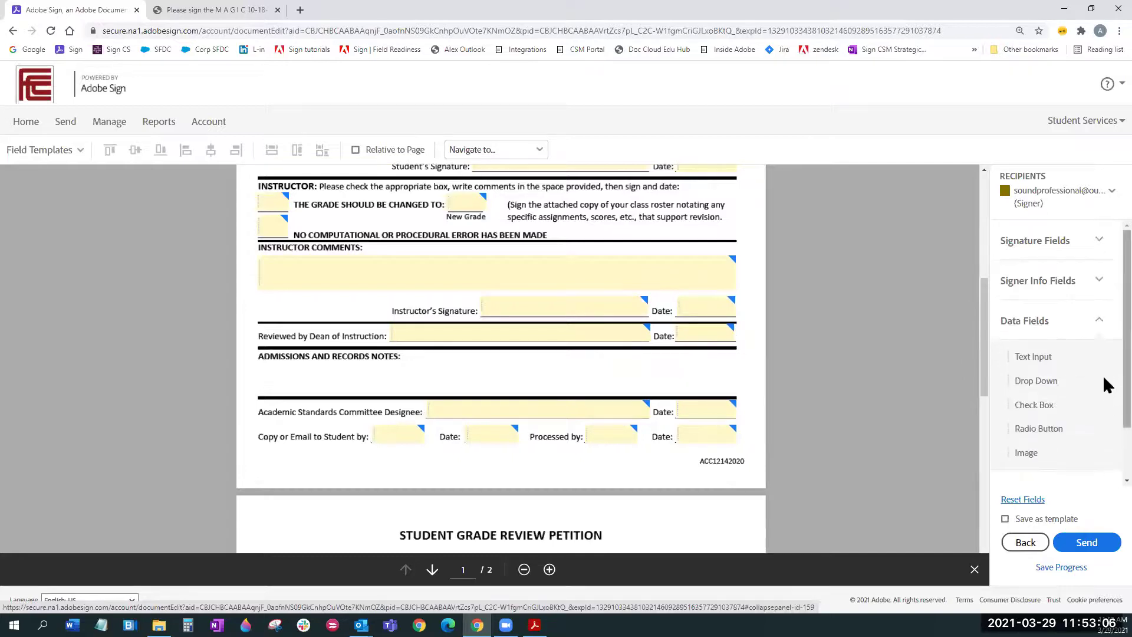
{"action": "scroll", "coordinate": [1036, 321], "scroll_direction": "down", "scroll_amount": 1}
{"action": "left_click_drag", "start_coordinate": [1024, 335], "coordinate": [408, 357]}
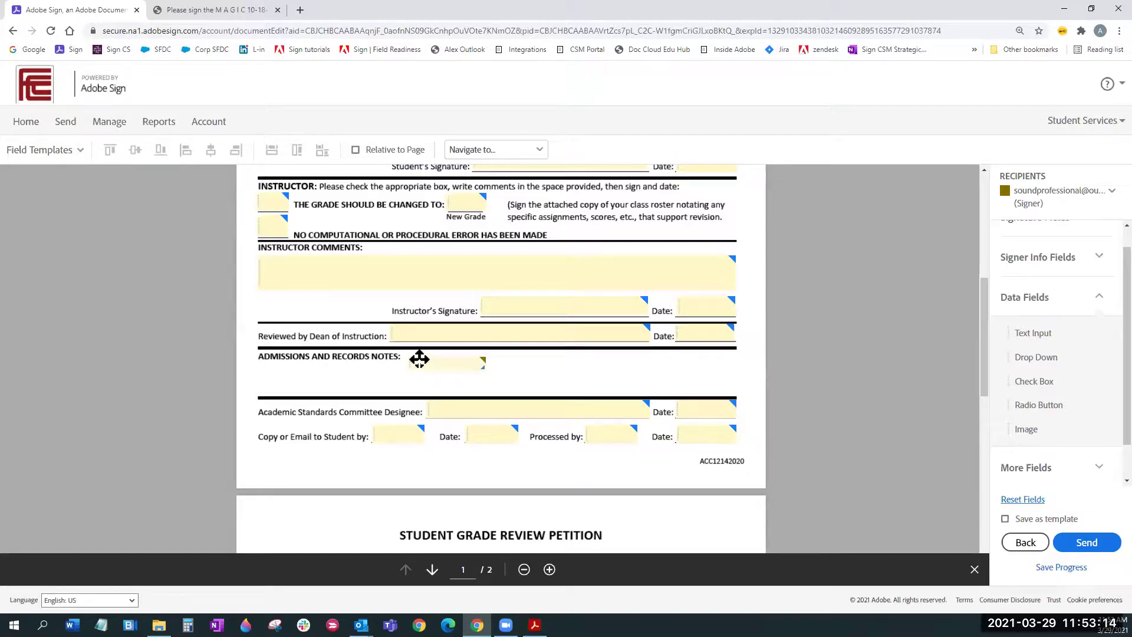
{"action": "left_click_drag", "start_coordinate": [484, 367], "coordinate": [582, 385]}
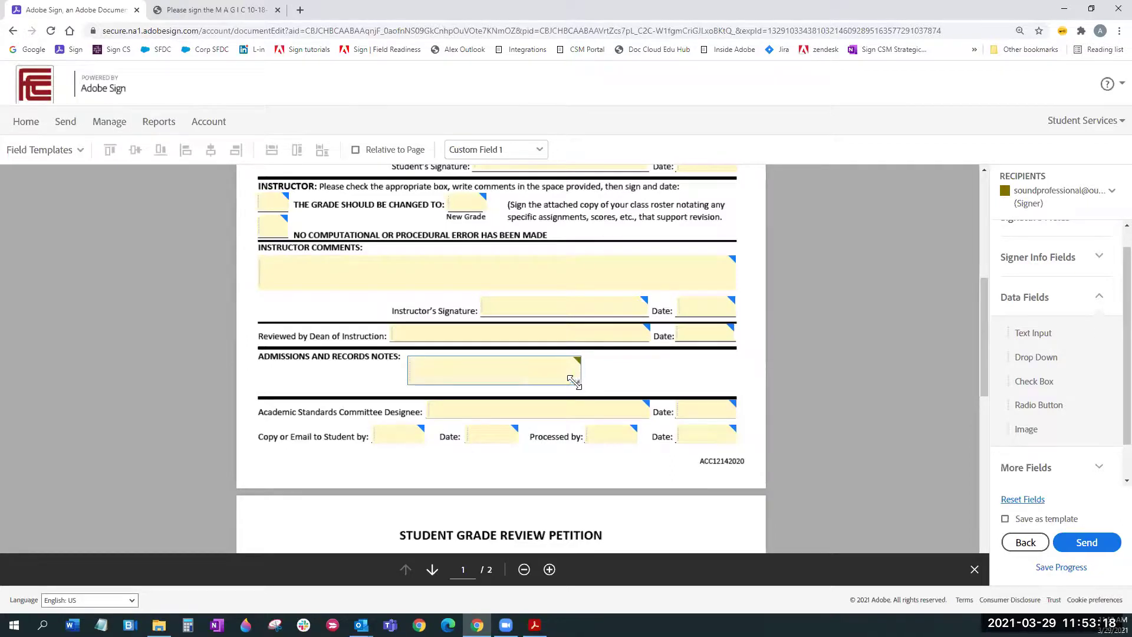
Step: Open the new field's properties, keep it an optional signer text input, and enable Mask field data
{"action": "double_click", "coordinate": [451, 367]}
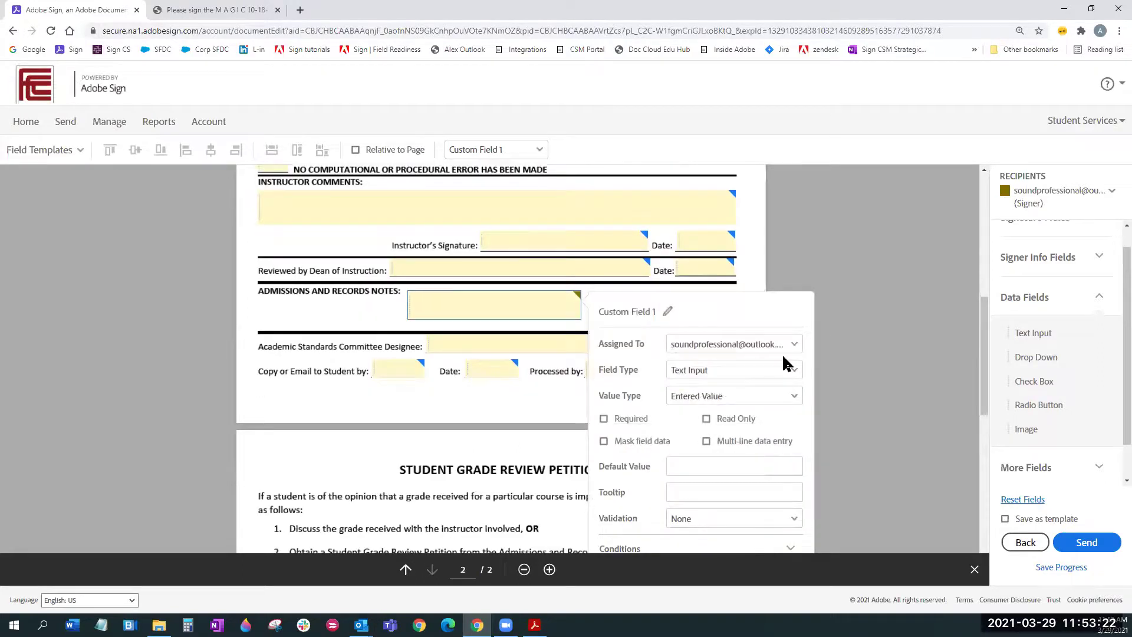
{"action": "scroll", "coordinate": [675, 227], "scroll_direction": "down", "scroll_amount": 2}
{"action": "left_click", "coordinate": [668, 214]}
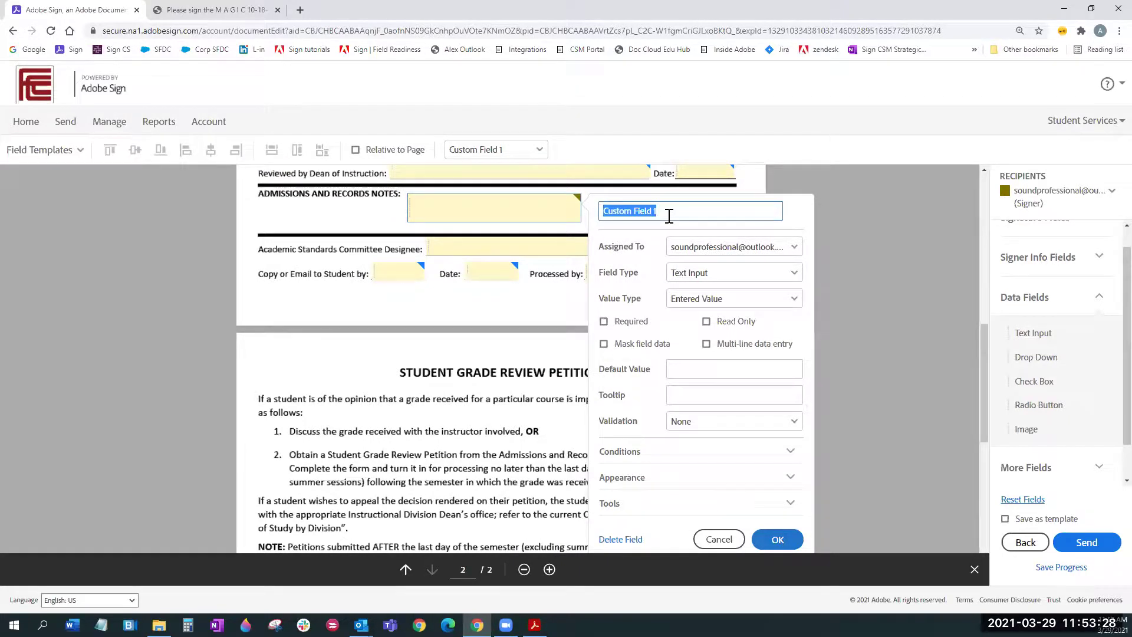
{"action": "left_click", "coordinate": [797, 250]}
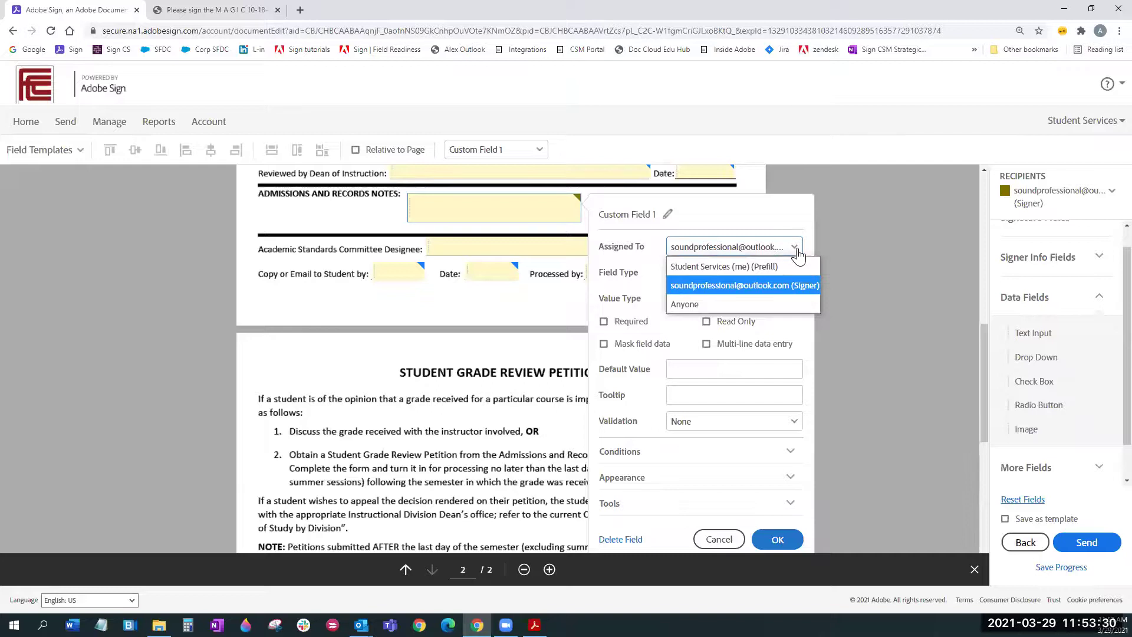
{"action": "left_click", "coordinate": [797, 250]}
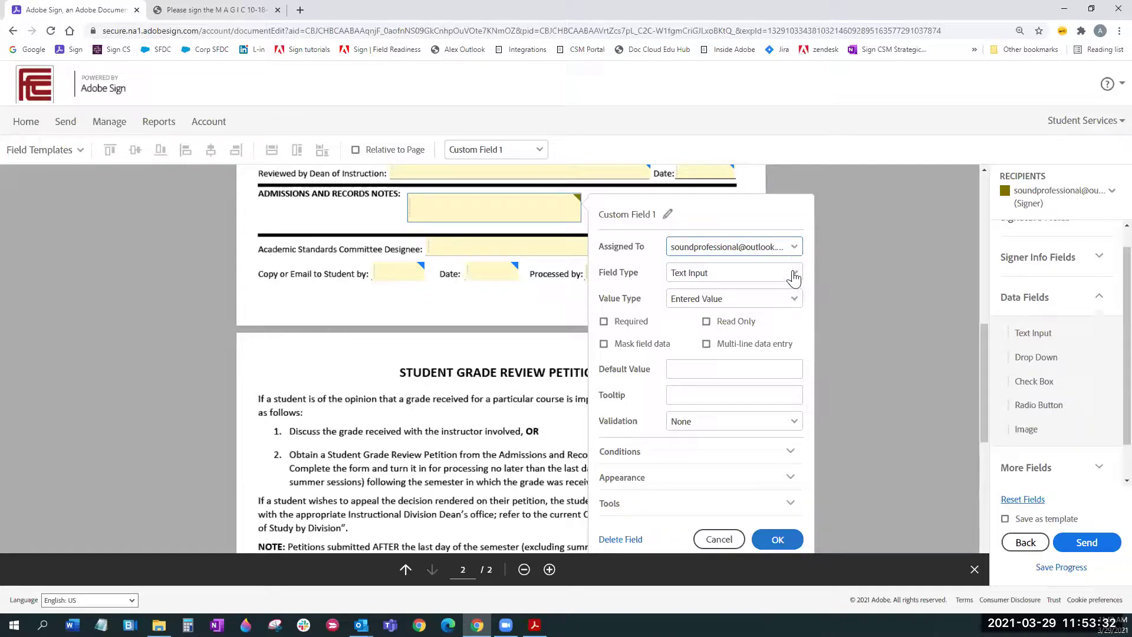
{"action": "left_click", "coordinate": [793, 276]}
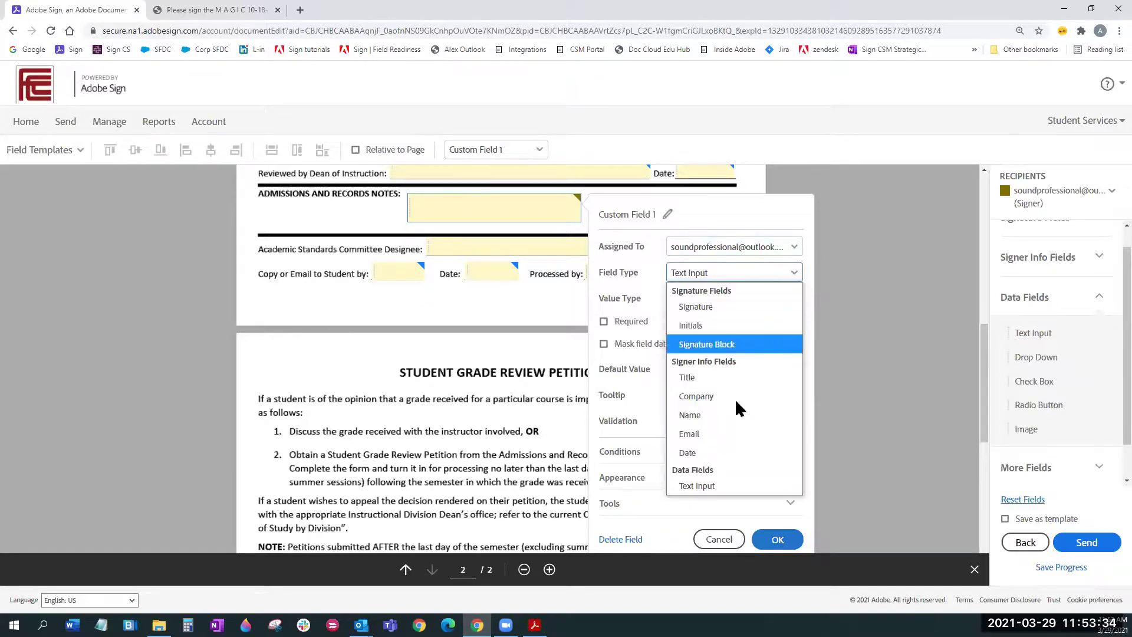
{"action": "left_click", "coordinate": [723, 485]}
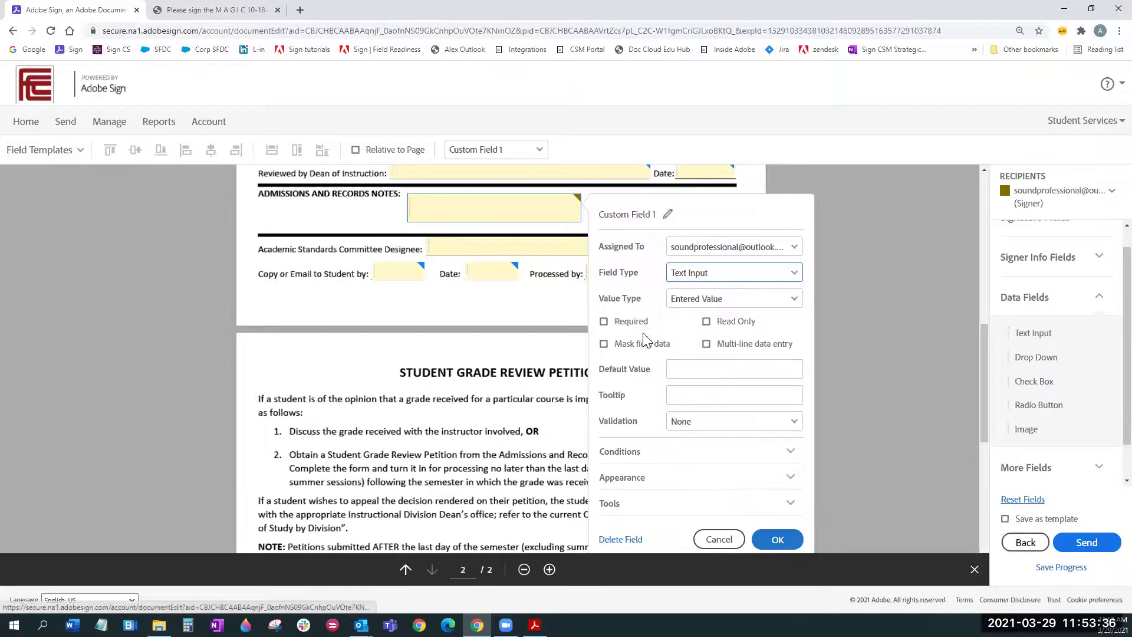
{"action": "left_click", "coordinate": [604, 324]}
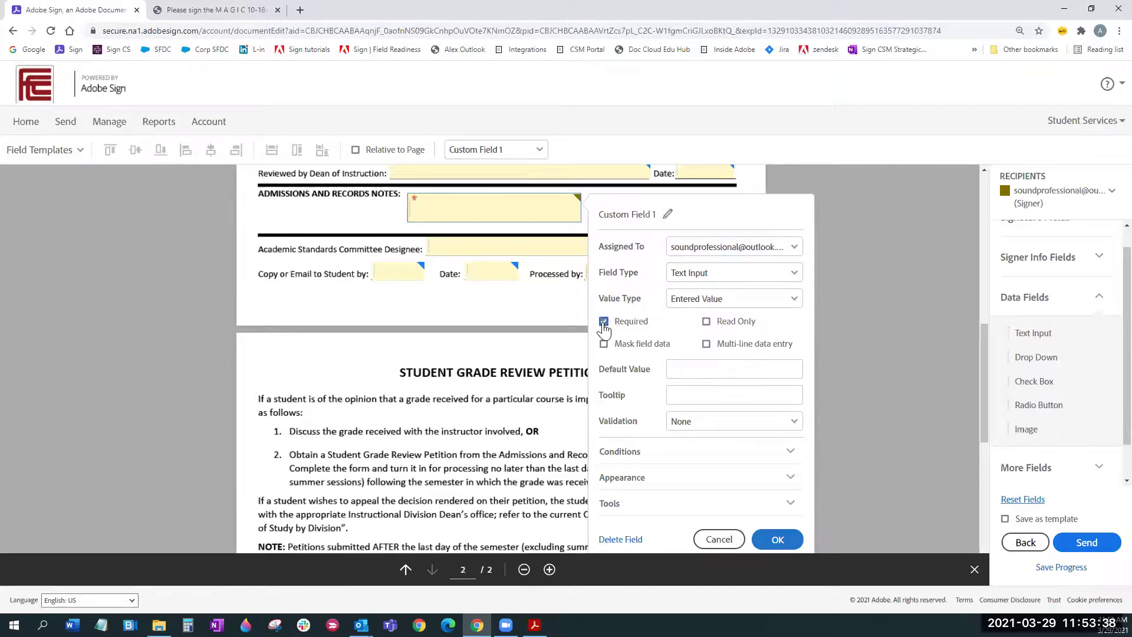
{"action": "left_click", "coordinate": [604, 345]}
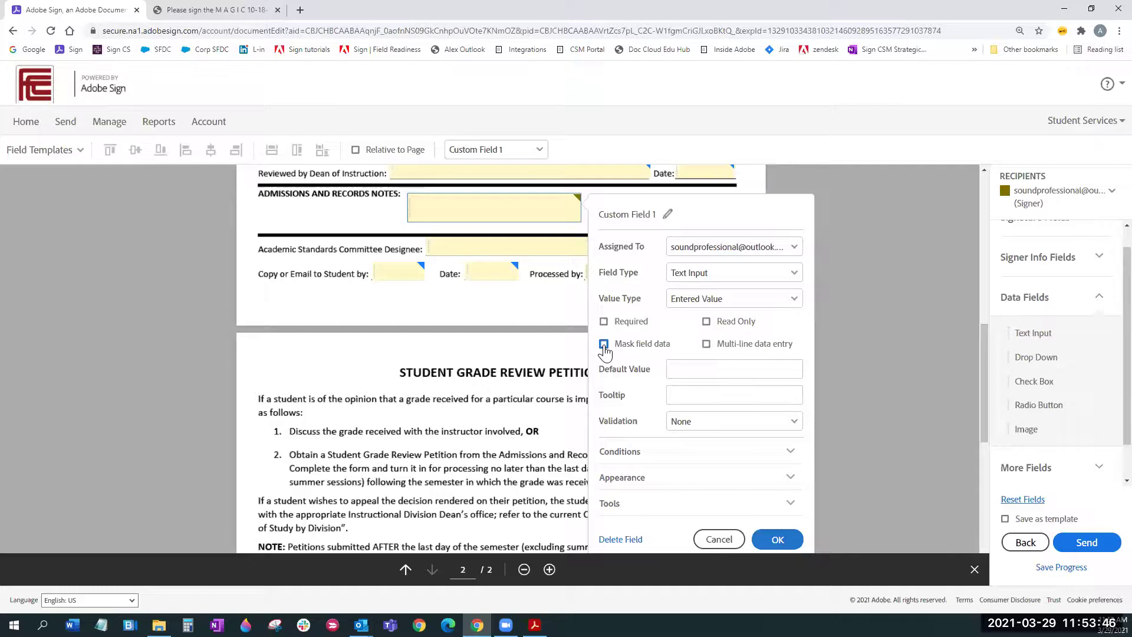
{"action": "left_click", "coordinate": [603, 347]}
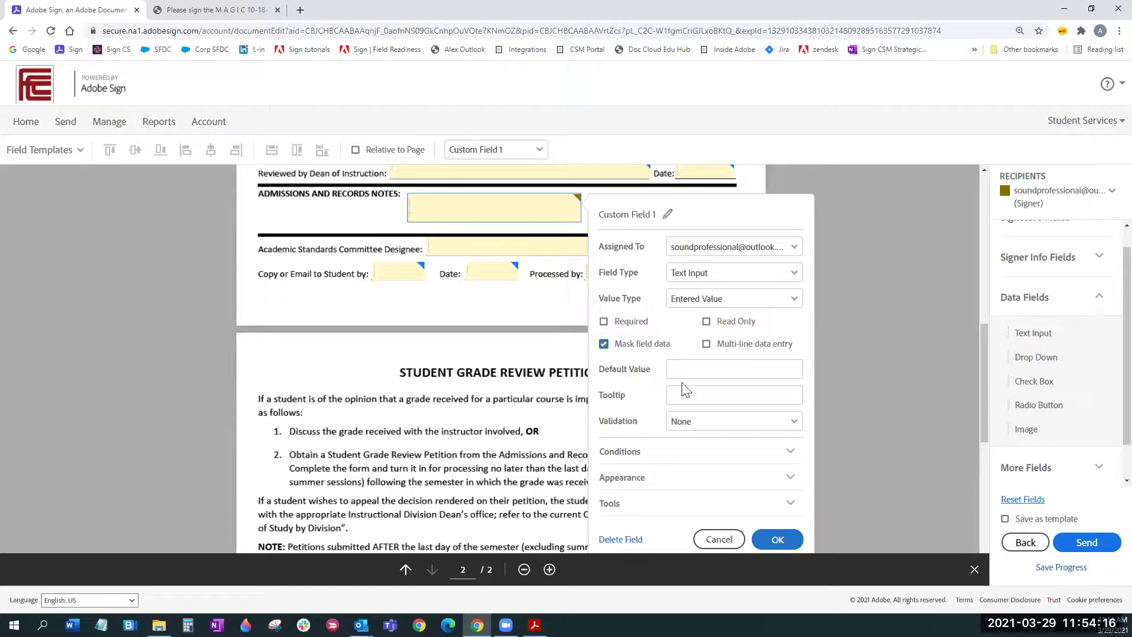
Step: Set the tooltip to Social Security Number and validation to US Social Security Number
{"action": "left_click", "coordinate": [700, 369]}
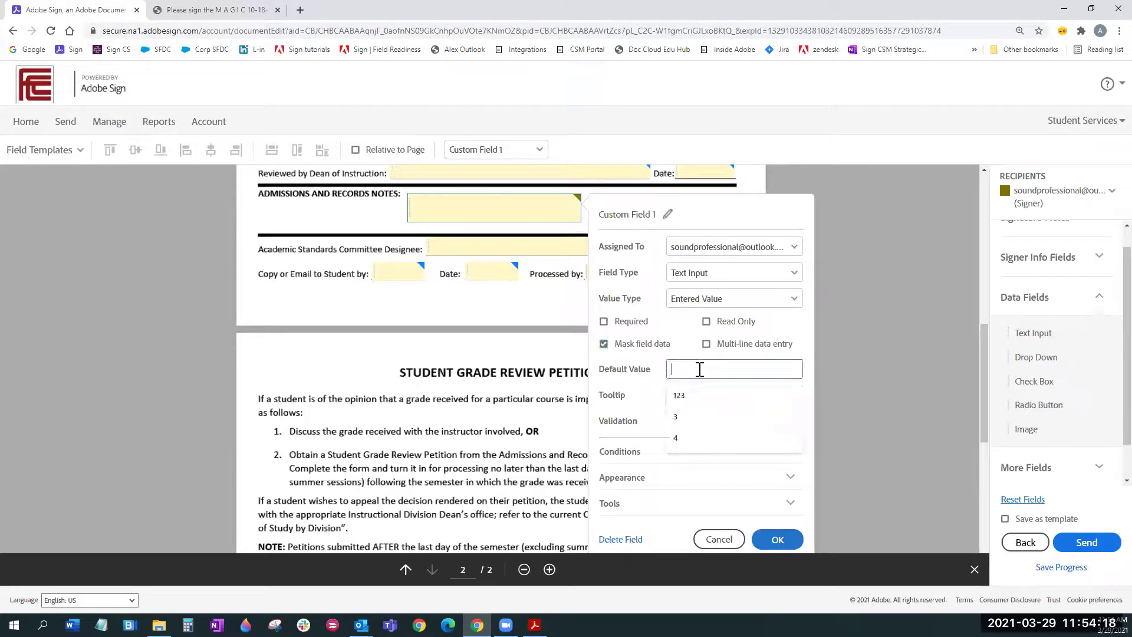
{"action": "left_click", "coordinate": [681, 396]}
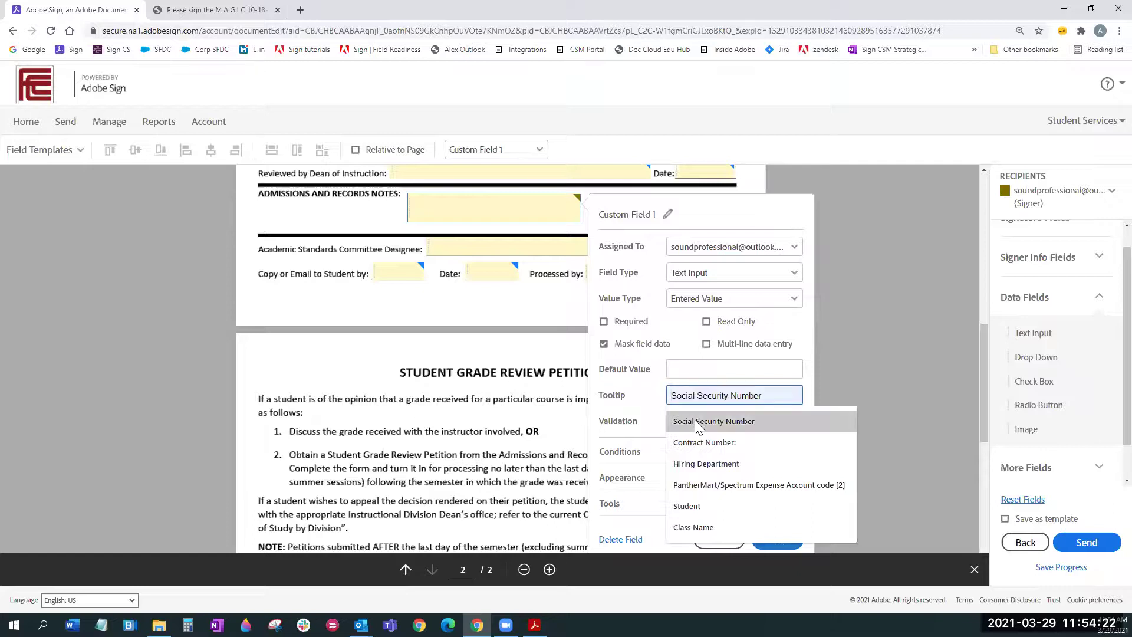
{"action": "left_click", "coordinate": [695, 420]}
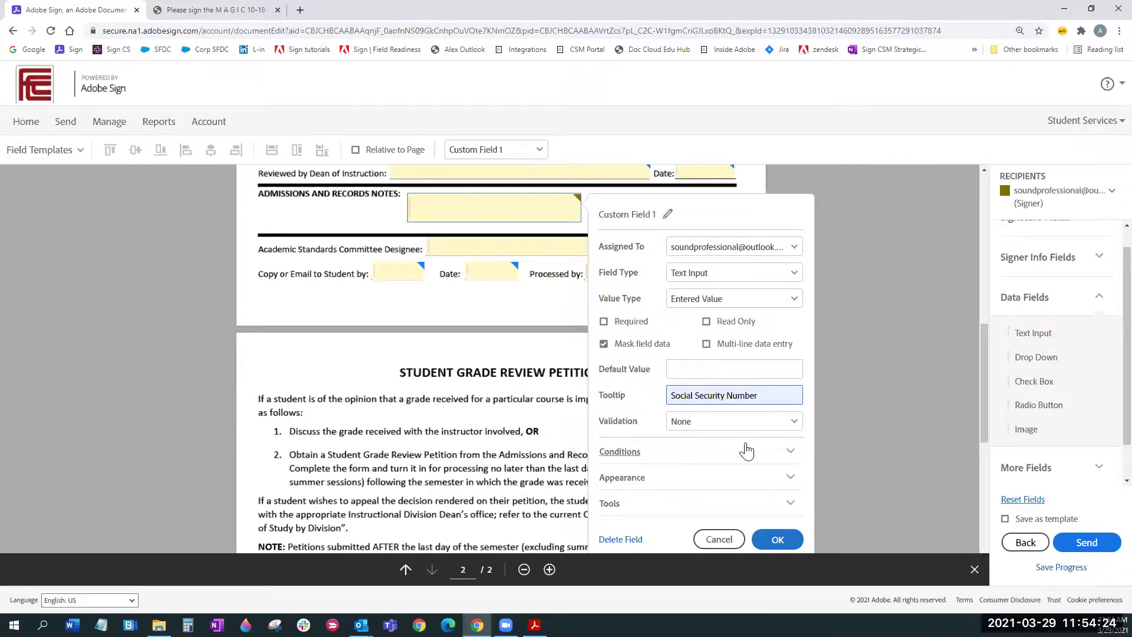
{"action": "scroll", "coordinate": [794, 307], "scroll_direction": "down", "scroll_amount": 2}
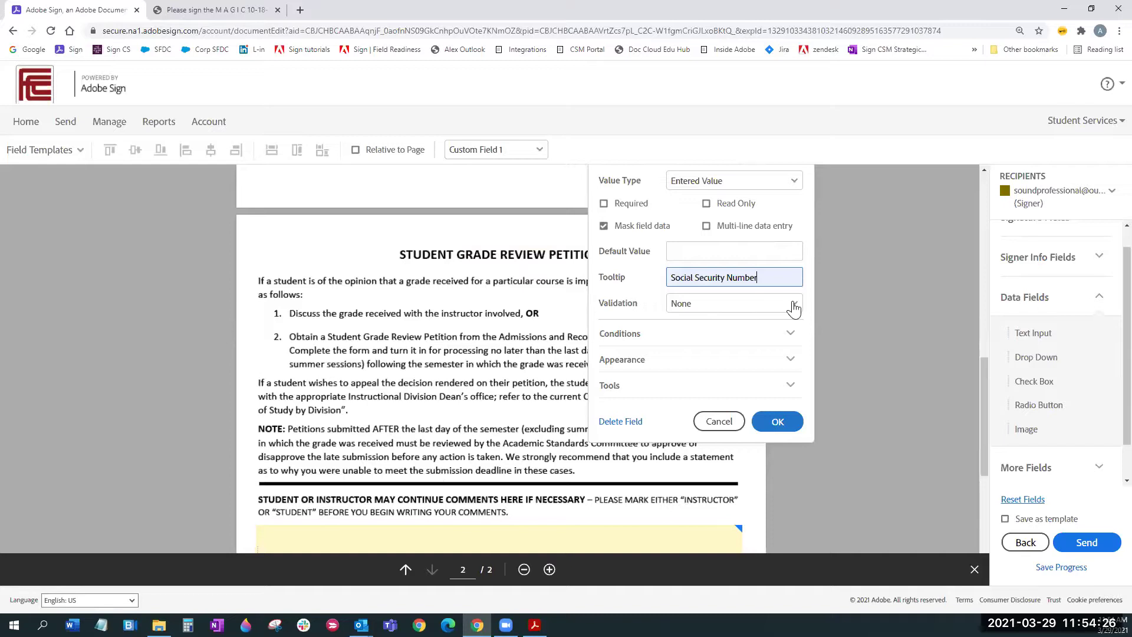
{"action": "left_click", "coordinate": [794, 306]}
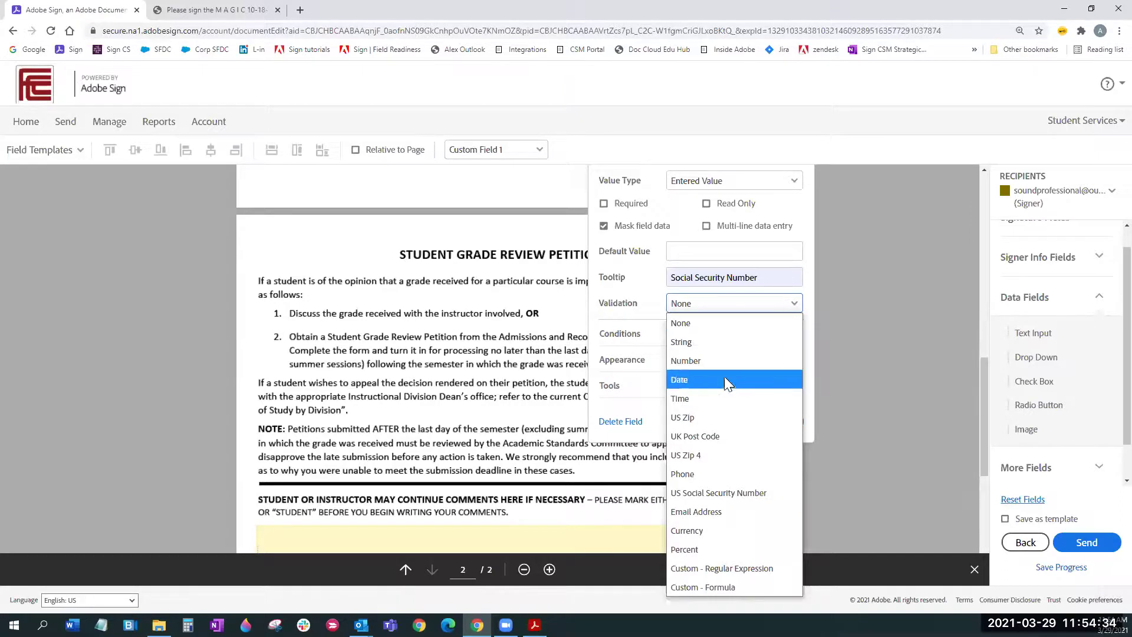
{"action": "left_click", "coordinate": [732, 494]}
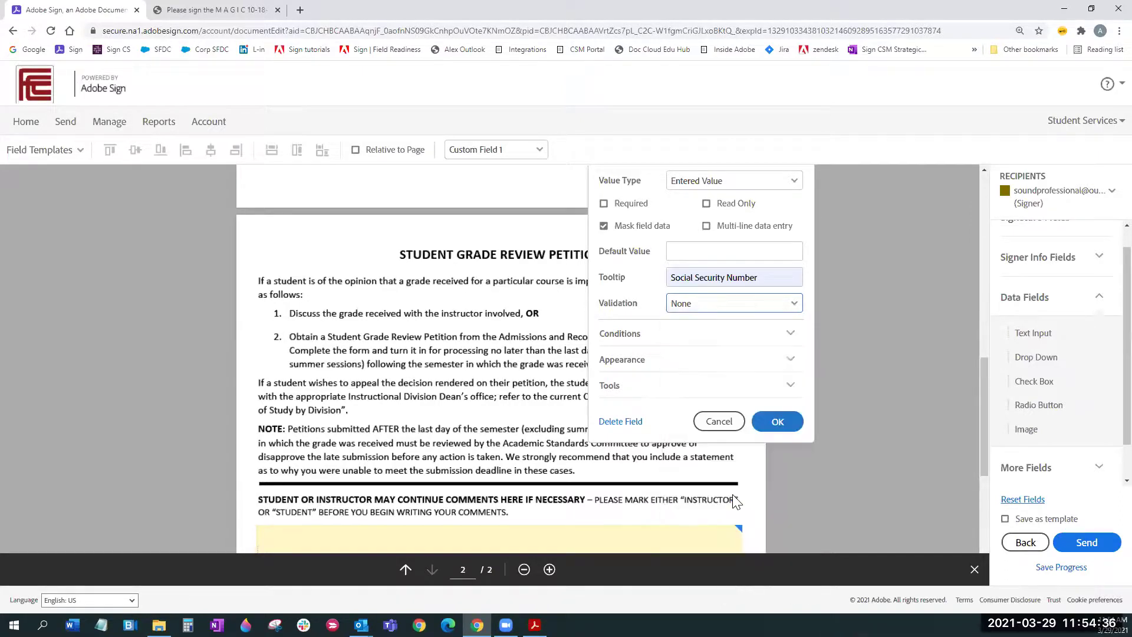
{"action": "scroll", "coordinate": [708, 348], "scroll_direction": "up", "scroll_amount": 2}
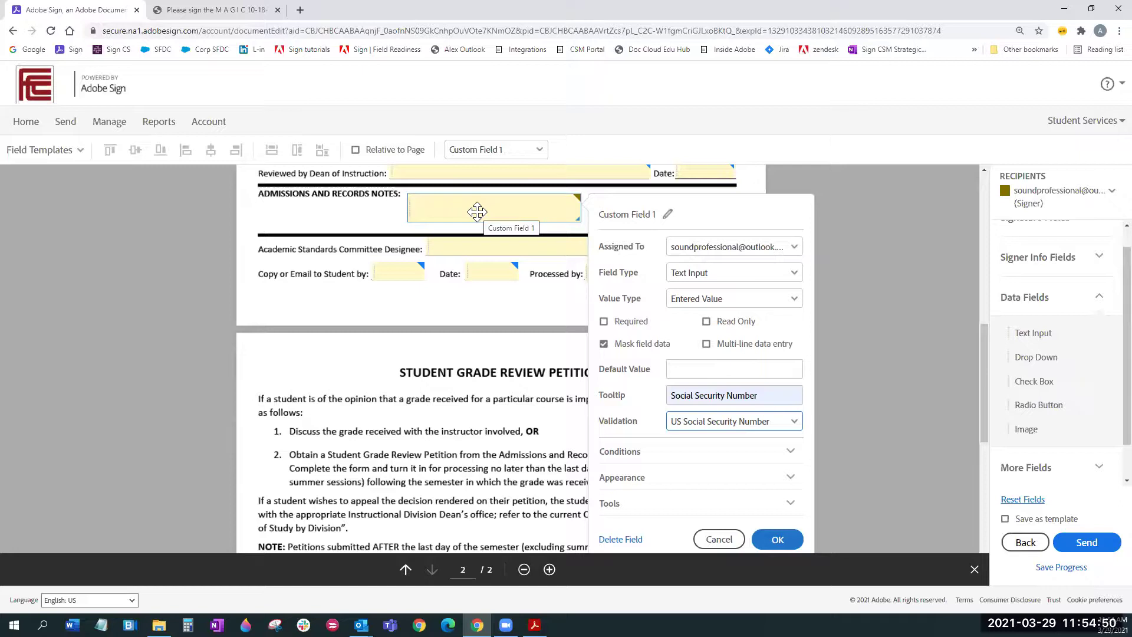
Step: Rename the field to 'social security'
{"action": "left_click", "coordinate": [667, 214]}
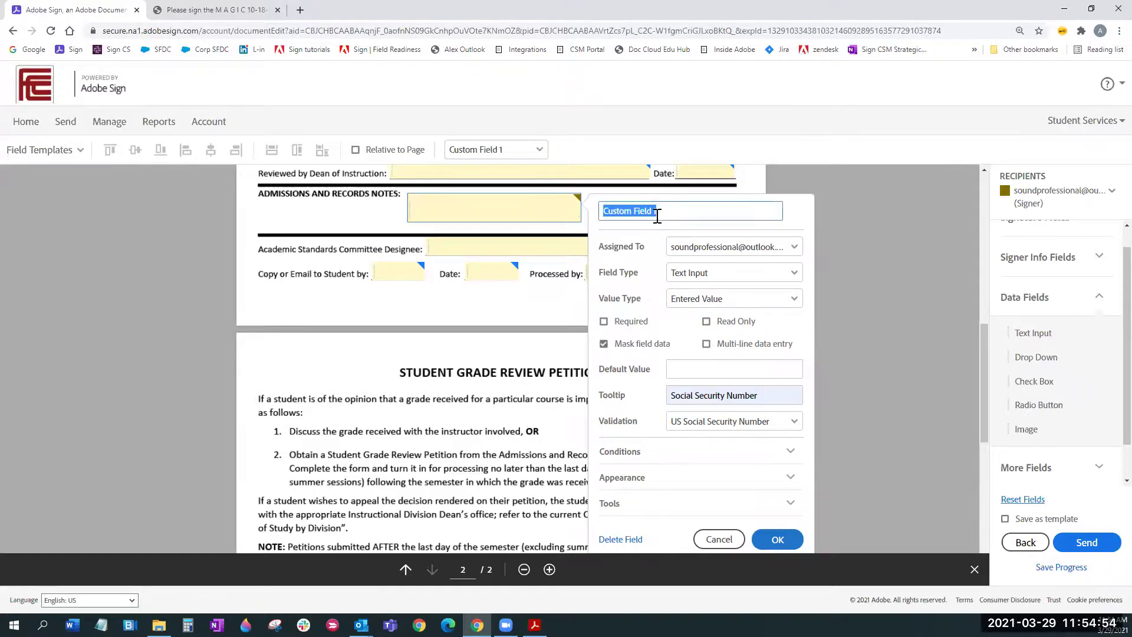
{"action": "type", "text": "social"}
{"action": "left_click", "coordinate": [648, 236]}
{"action": "left_click", "coordinate": [482, 216]}
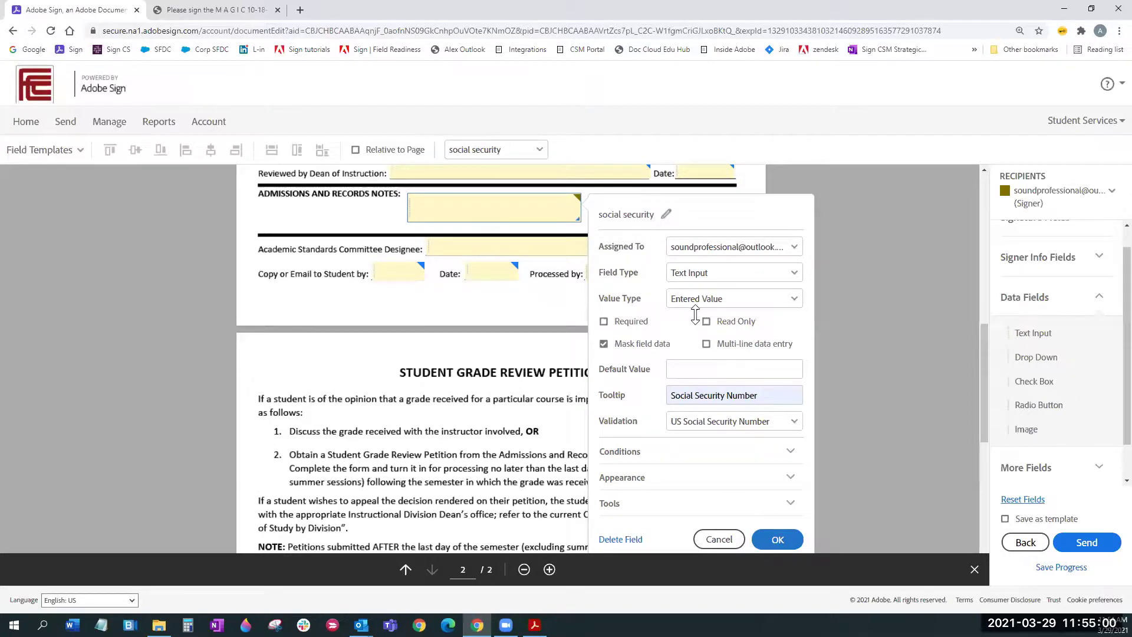
{"action": "scroll", "coordinate": [696, 315], "scroll_direction": "up", "scroll_amount": 1}
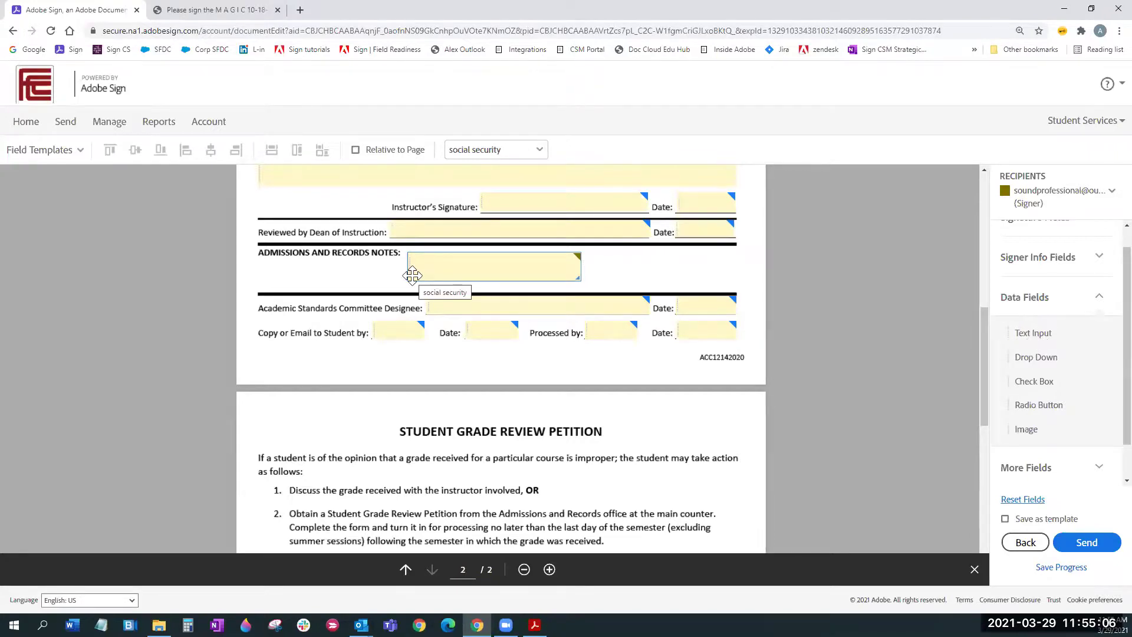
Step: Reopen the social security field's properties and enable multi-line data entry
{"action": "double_click", "coordinate": [472, 275]}
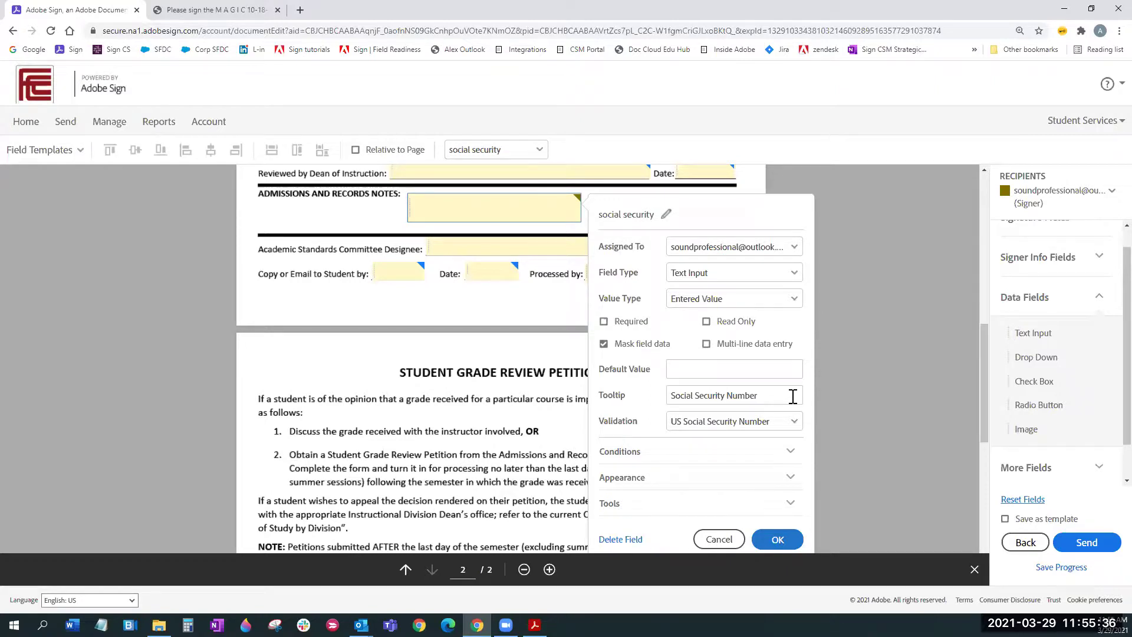
{"action": "left_click", "coordinate": [706, 343]}
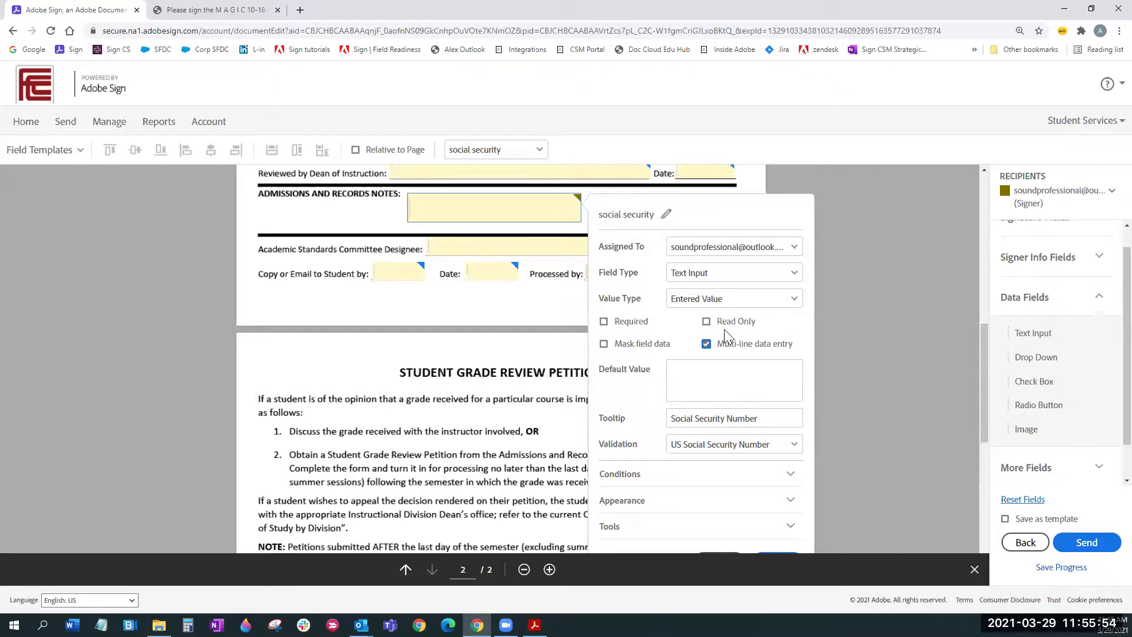
{"action": "scroll", "coordinate": [848, 391], "scroll_direction": "down", "scroll_amount": 2}
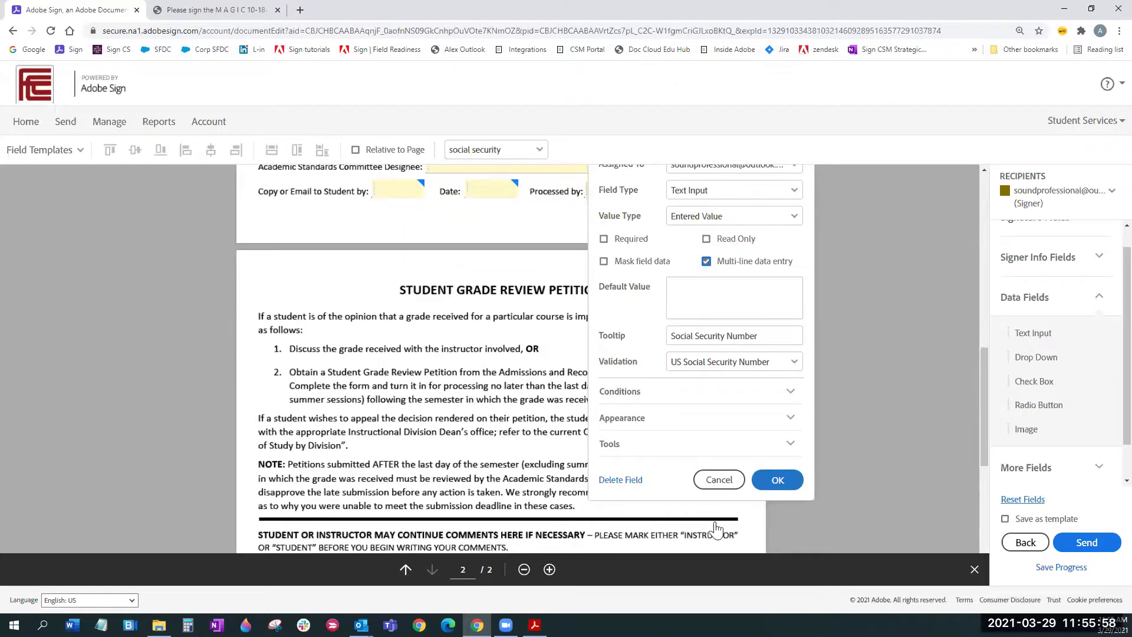
{"action": "scroll", "coordinate": [715, 529], "scroll_direction": "up", "scroll_amount": 1}
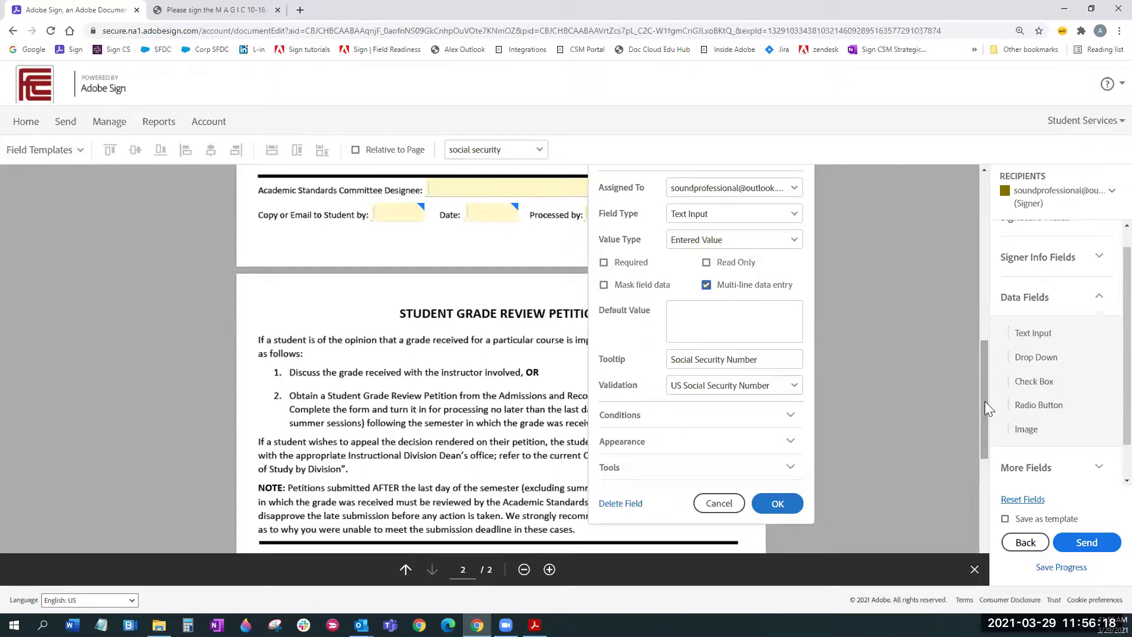
Step: Apply the field settings, leave the editor via Home despite unsaved changes, and start a new Send form
{"action": "left_click", "coordinate": [721, 505]}
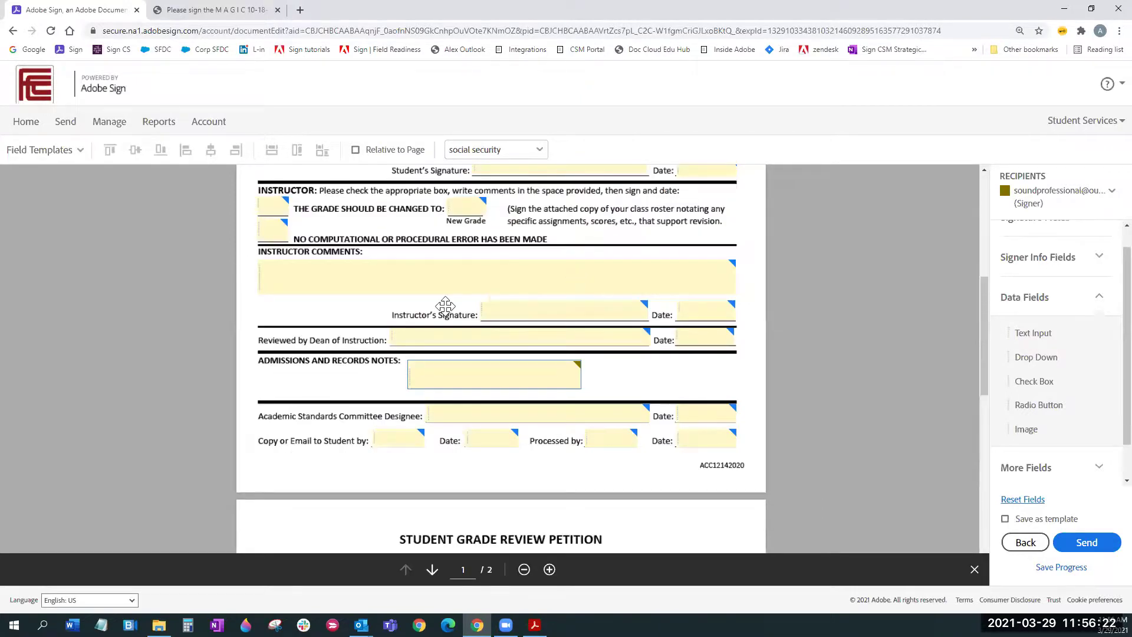
{"action": "scroll", "coordinate": [442, 311], "scroll_direction": "up", "scroll_amount": 6}
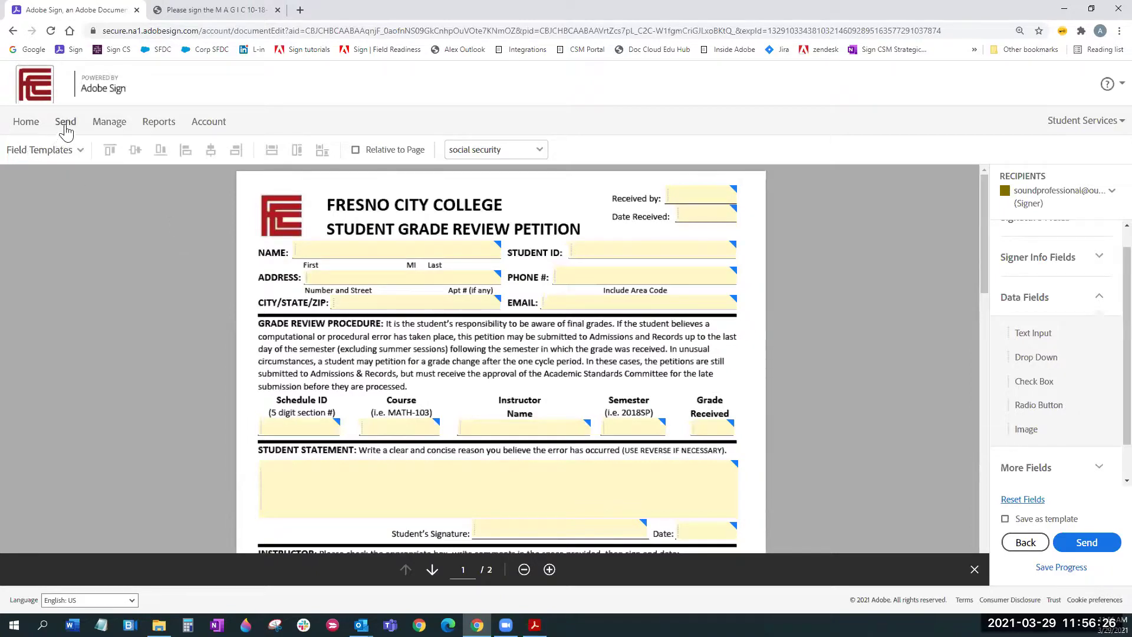
{"action": "left_click", "coordinate": [29, 124]}
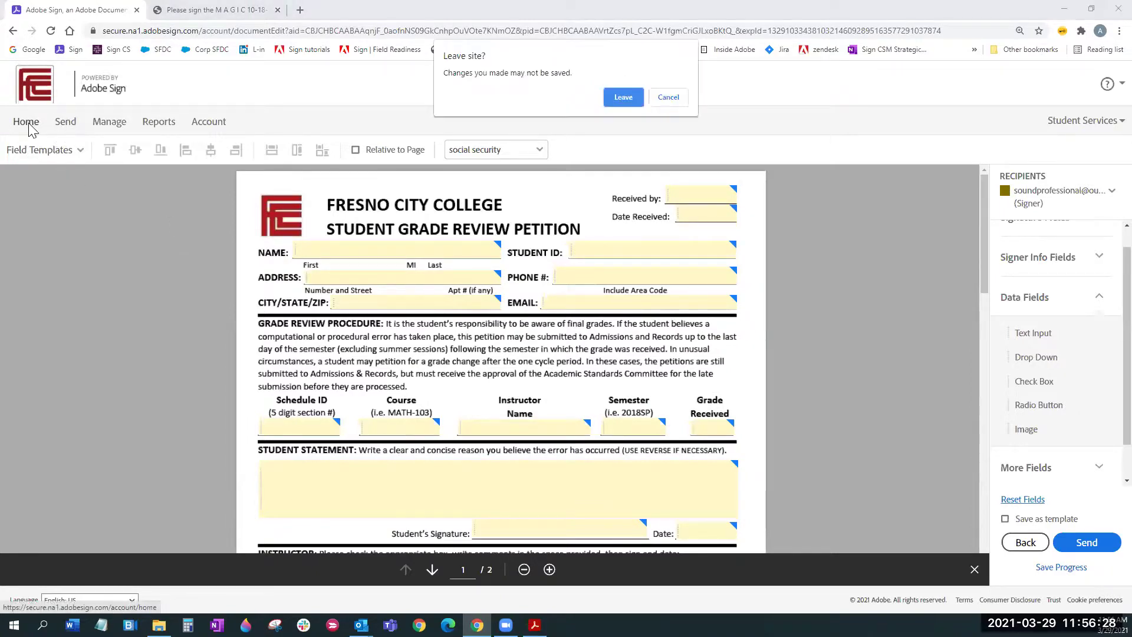
{"action": "left_click", "coordinate": [618, 101]}
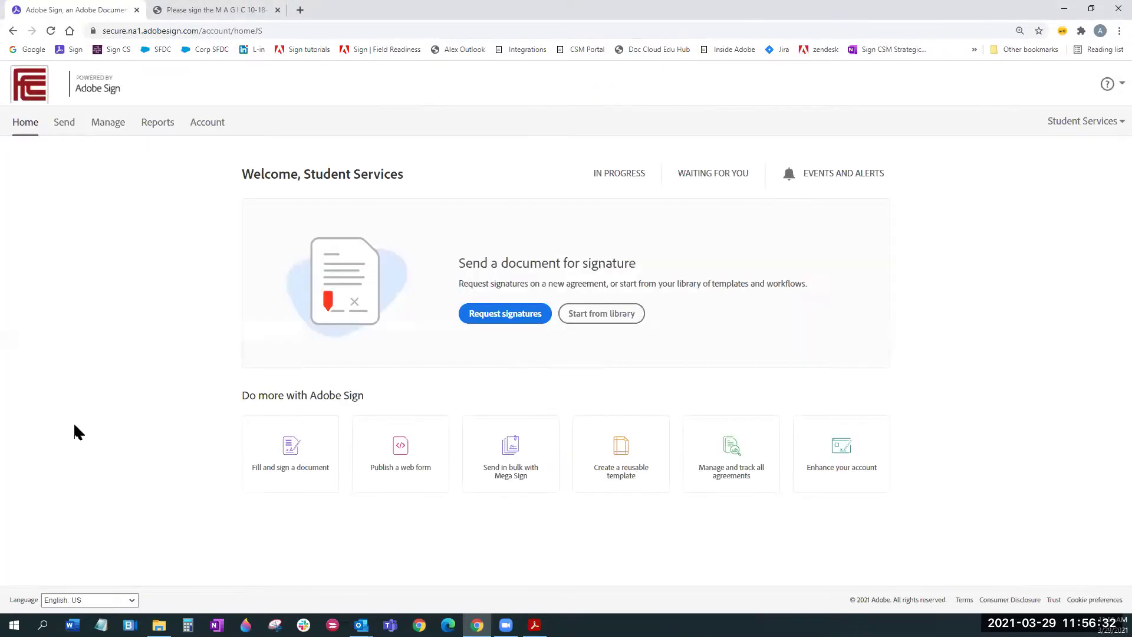
{"action": "left_click", "coordinate": [65, 123]}
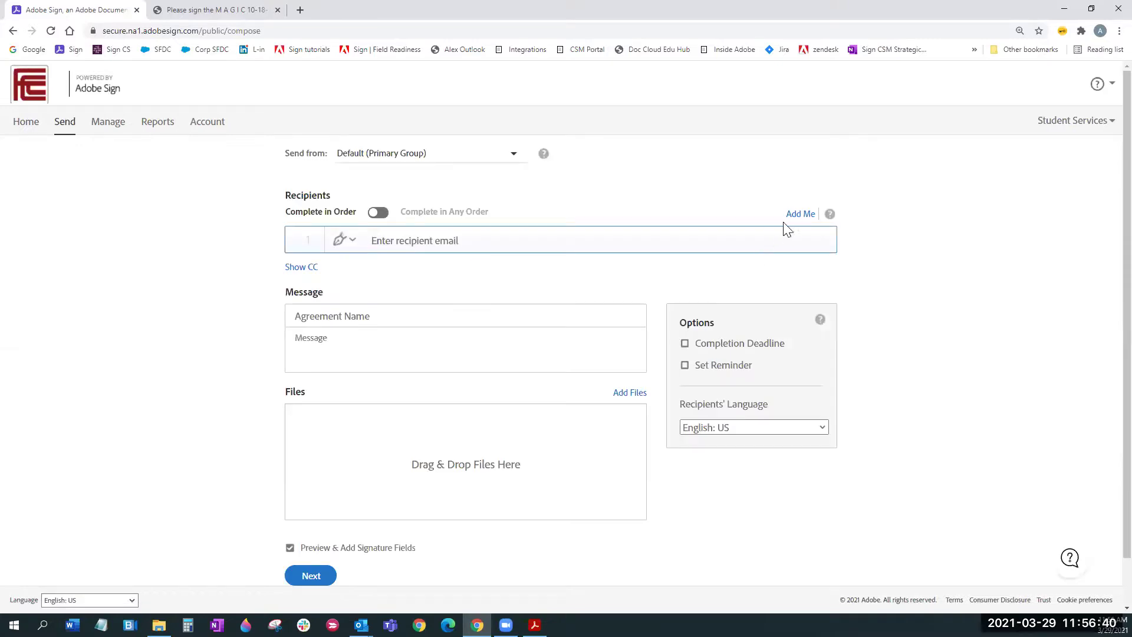
Step: Add yourself as the first recipient with the Approver role
{"action": "left_click", "coordinate": [799, 215]}
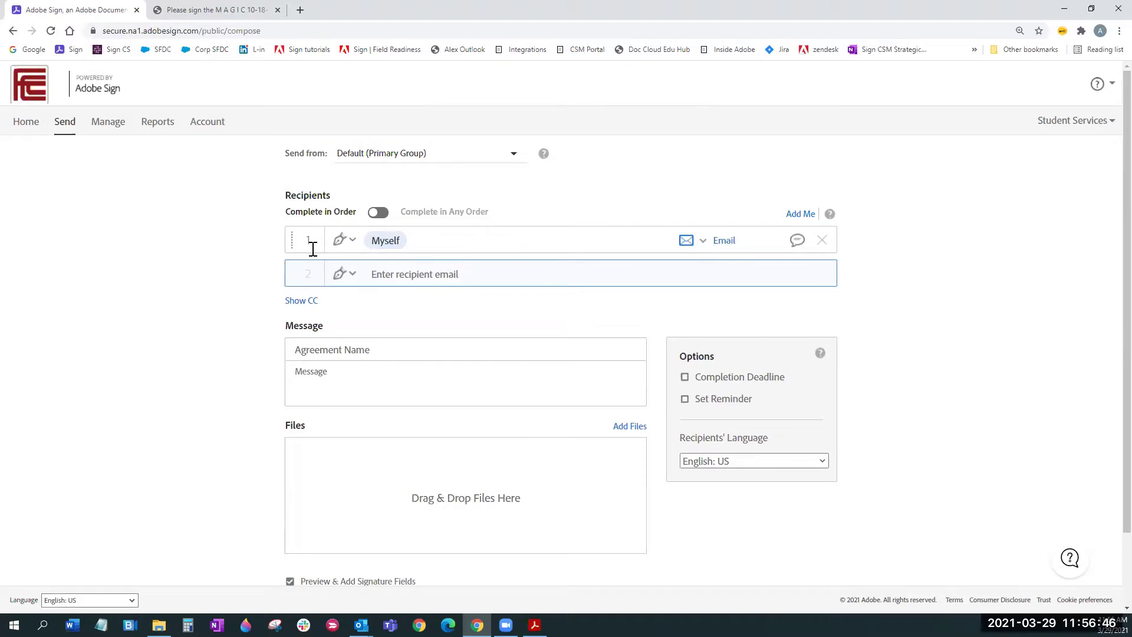
{"action": "left_click", "coordinate": [350, 246]}
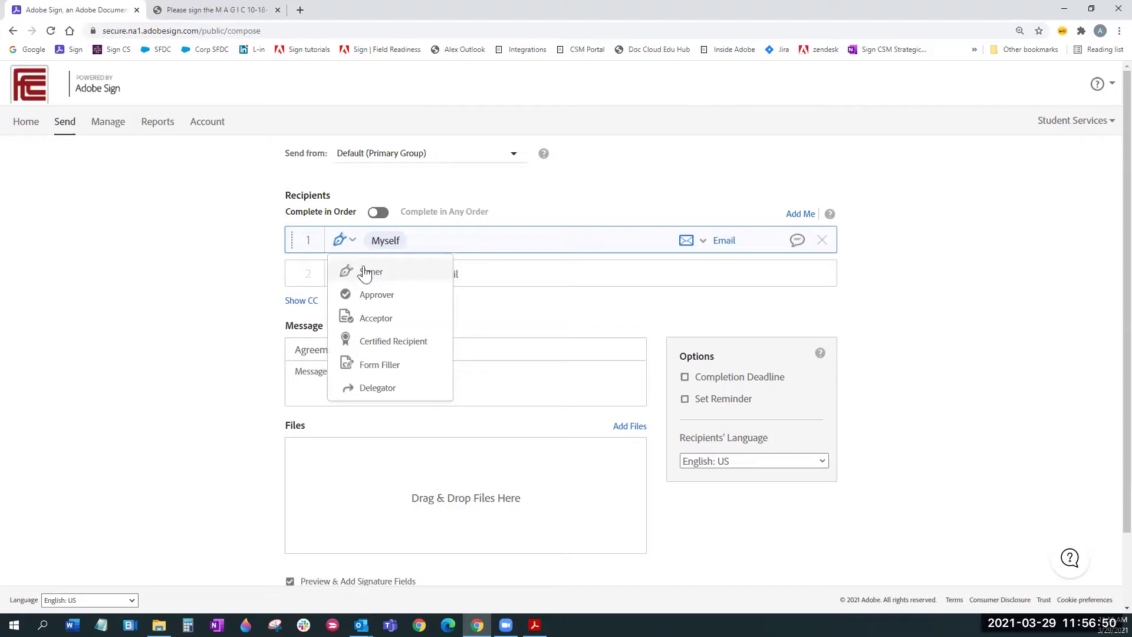
{"action": "left_click", "coordinate": [401, 298]}
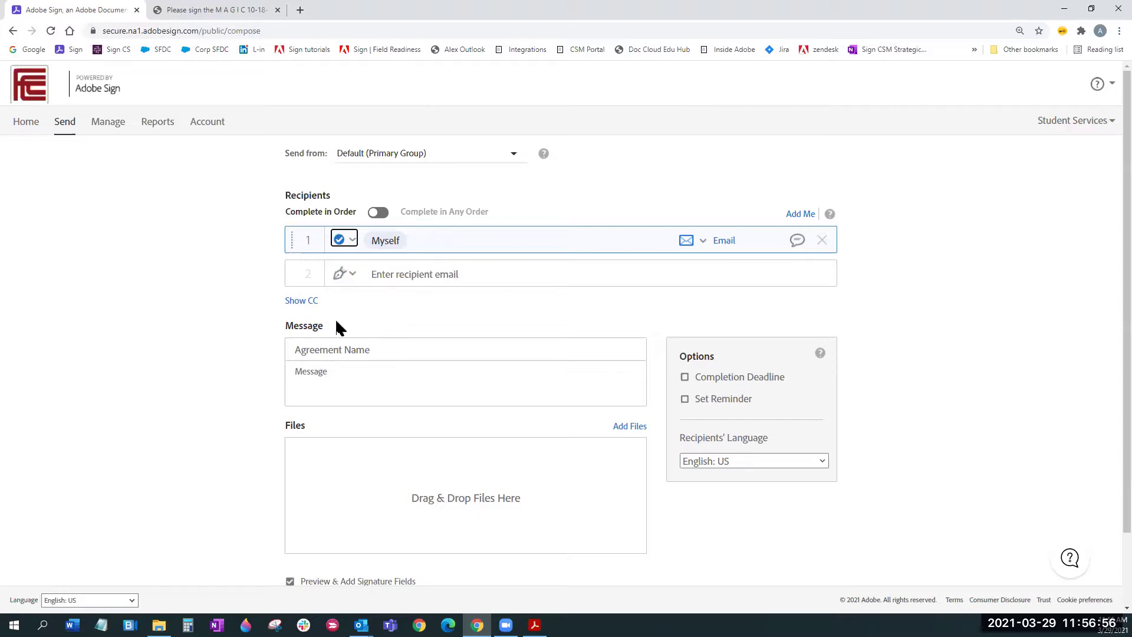
Step: Add a colleague as second recipient from the email suggestions and move them to row 1
{"action": "left_click", "coordinate": [406, 270]}
{"action": "type", "text": "meg"}
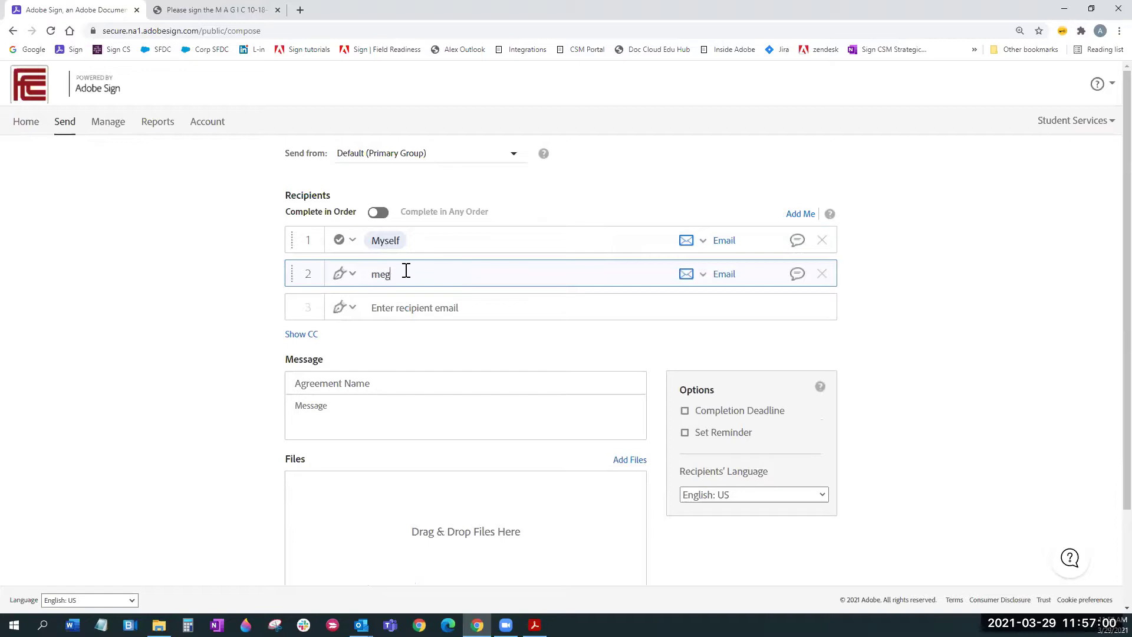
{"action": "left_click", "coordinate": [336, 299]}
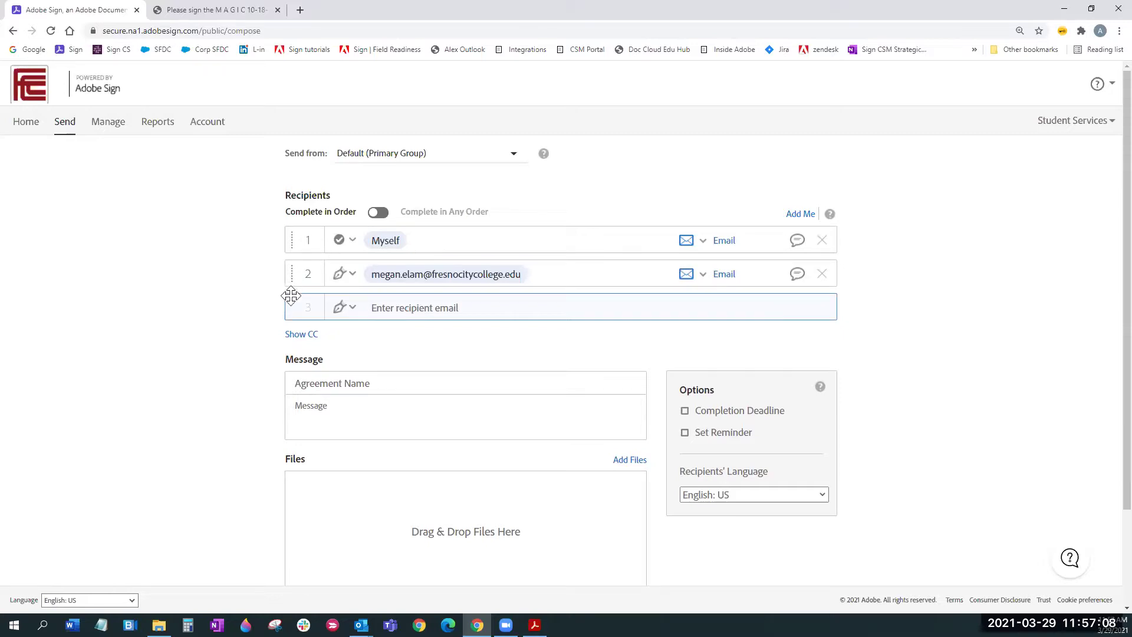
{"action": "left_click_drag", "start_coordinate": [294, 295], "coordinate": [548, 243]}
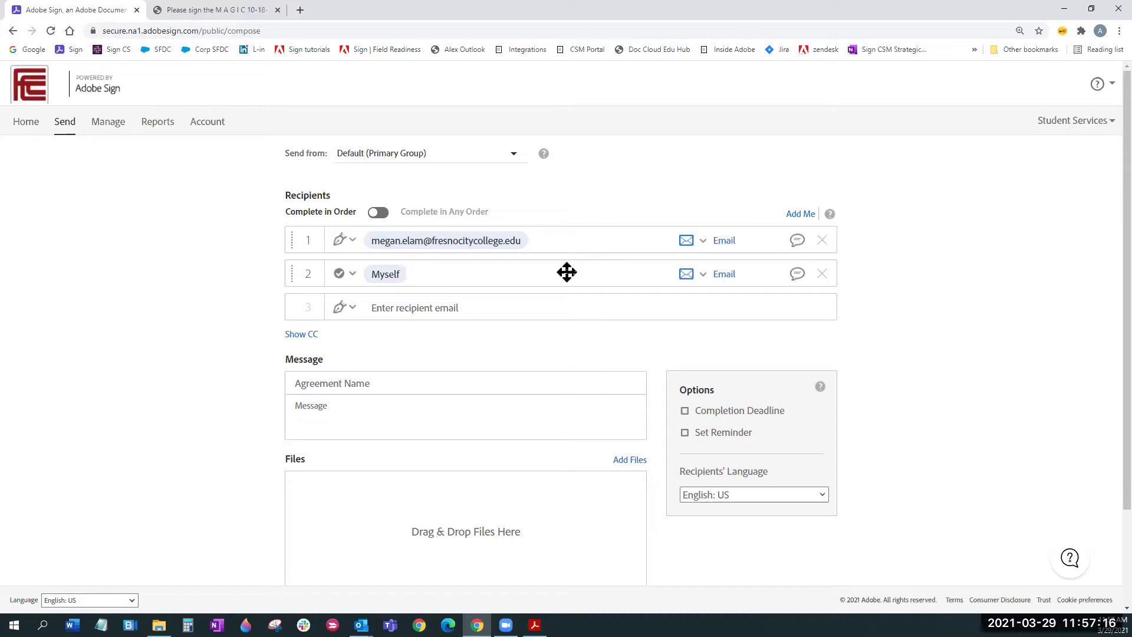
{"action": "left_click", "coordinate": [354, 274]}
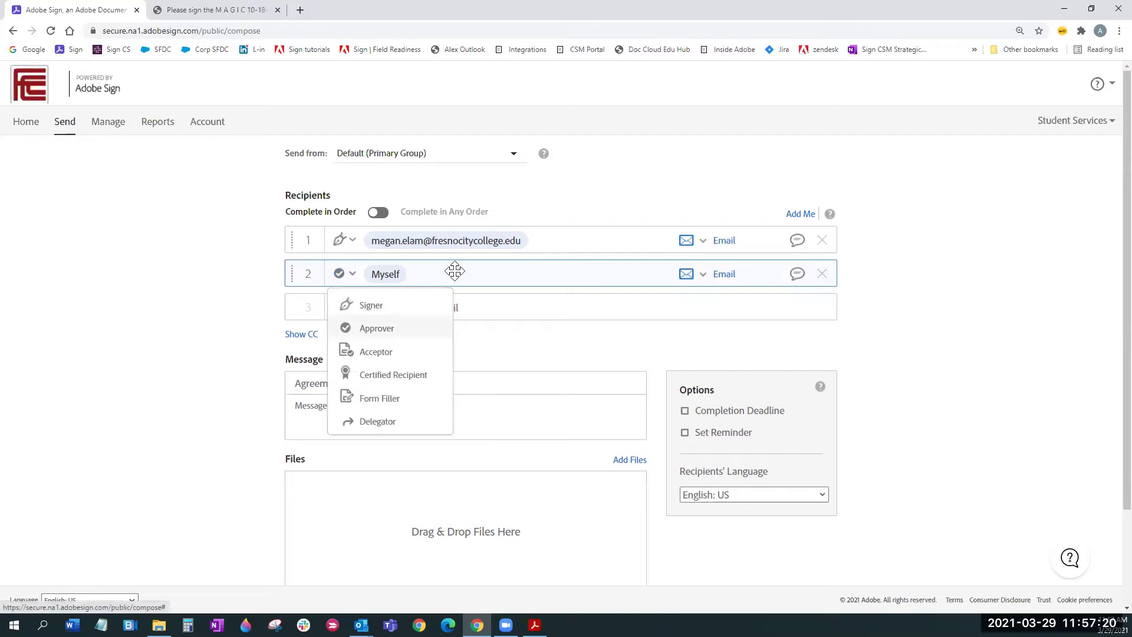
{"action": "key", "text": "Escape"}
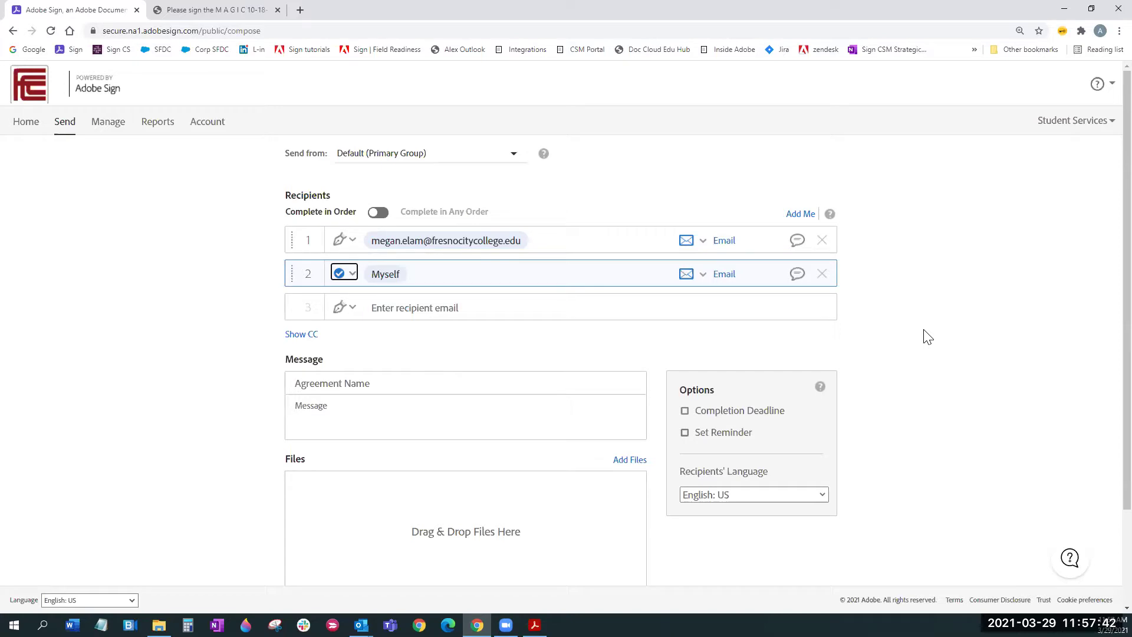
Step: Remove both recipients and return to the home page
{"action": "left_click", "coordinate": [823, 275]}
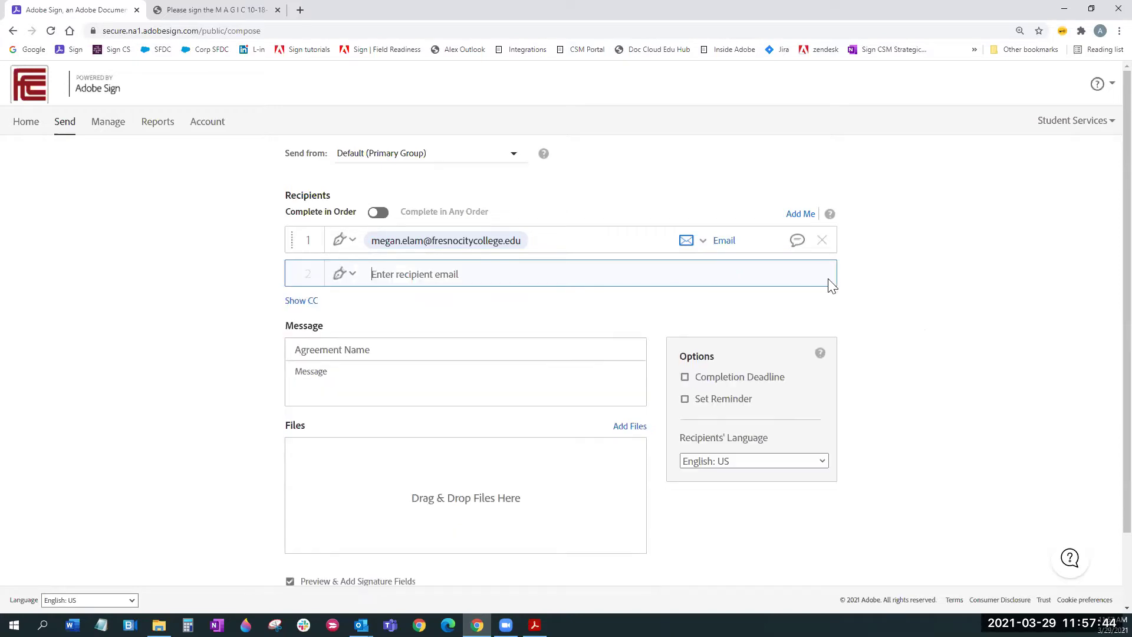
{"action": "left_click", "coordinate": [823, 241]}
{"action": "left_click", "coordinate": [34, 125]}
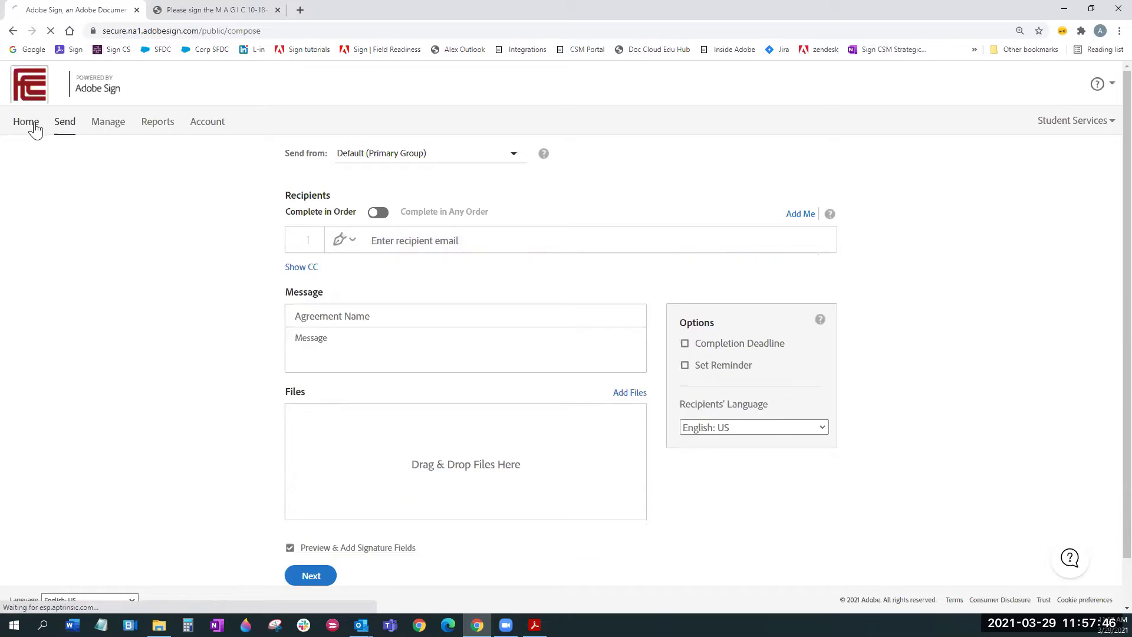
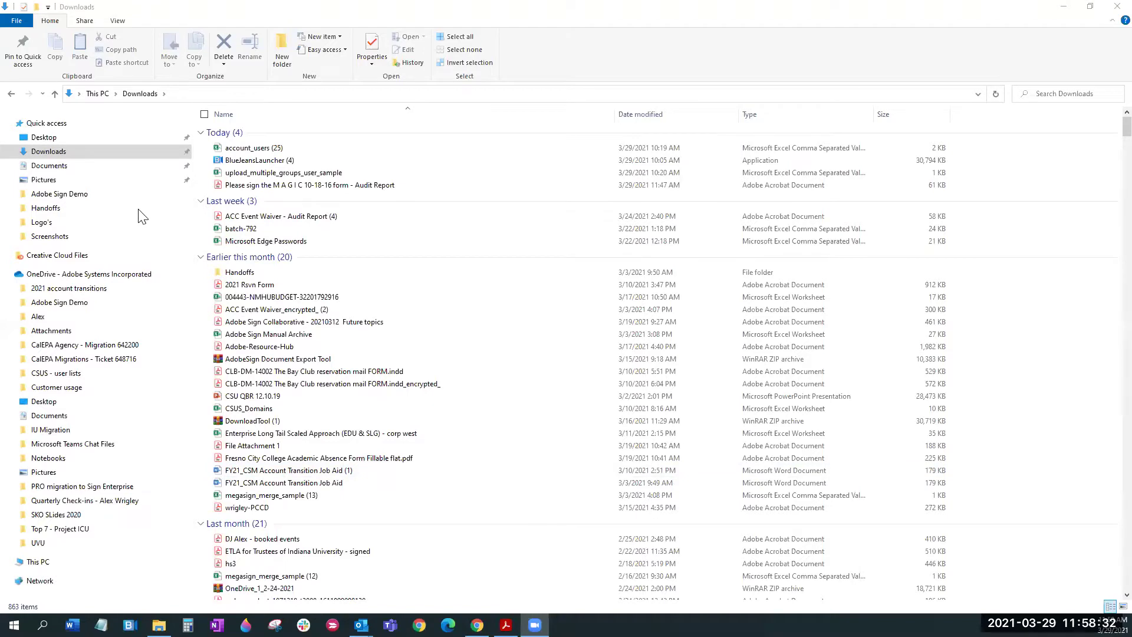
Step: Switch from File Explorer's Downloads folder to the Adobe Sign home page in Chrome
{"action": "key", "text": "alt+Tab"}
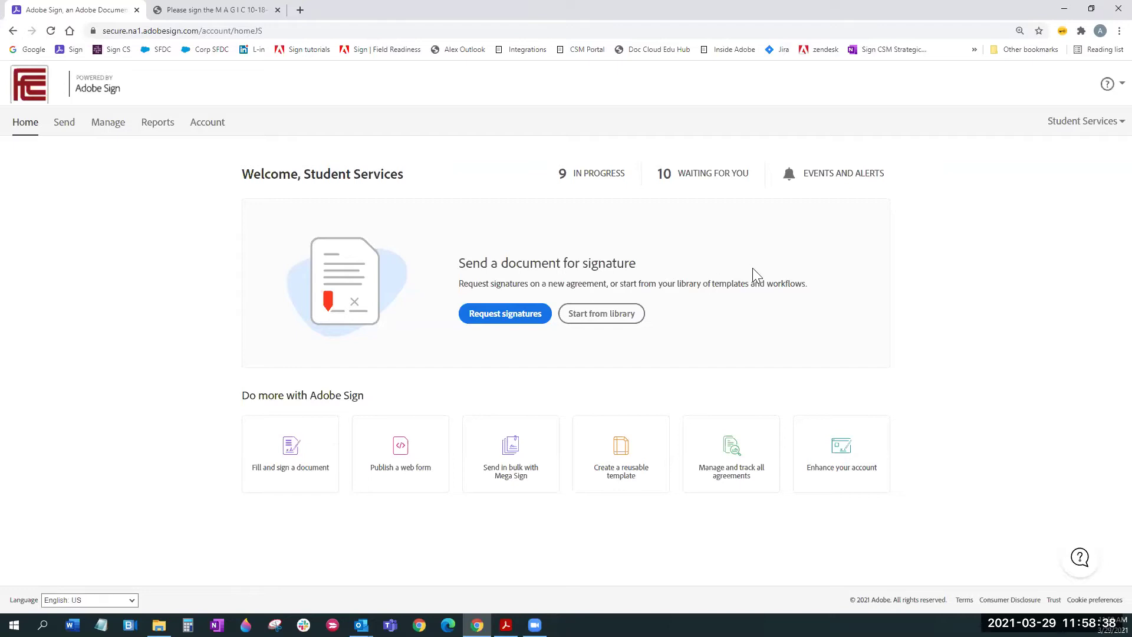
Step: Open the question-mark help menu at the top right of the Adobe Sign home page
{"action": "left_click", "coordinate": [1108, 84]}
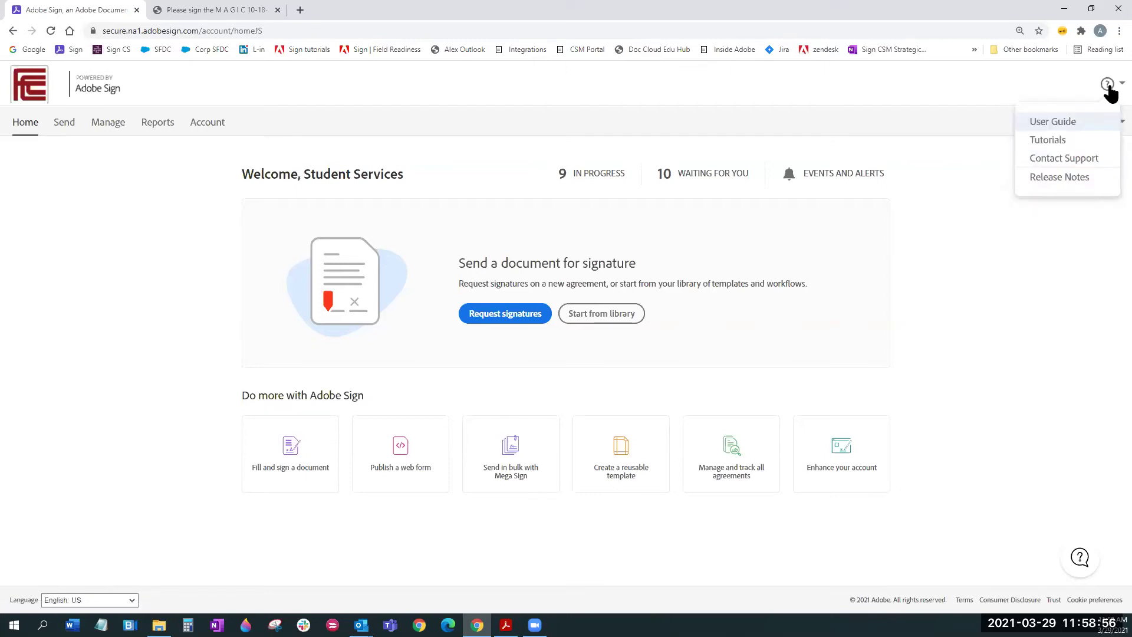
Step: Open Tutorials in a new tab, browse its beginner lessons, then return to the home tab
{"action": "left_click", "coordinate": [1055, 140]}
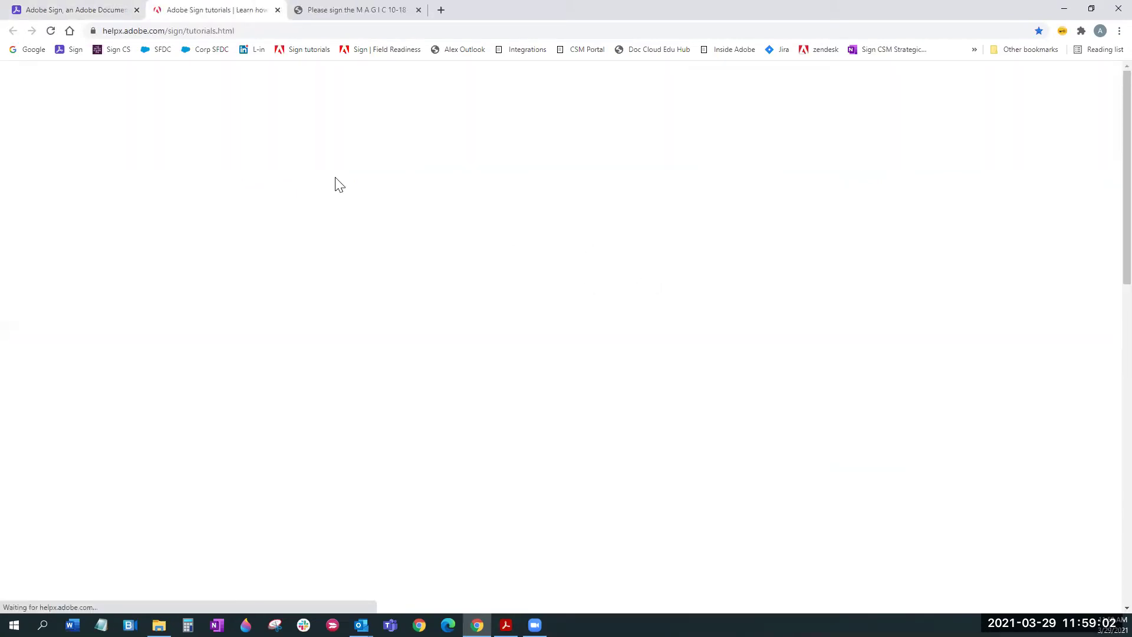
{"action": "scroll", "coordinate": [1107, 195], "scroll_direction": "down", "scroll_amount": 1}
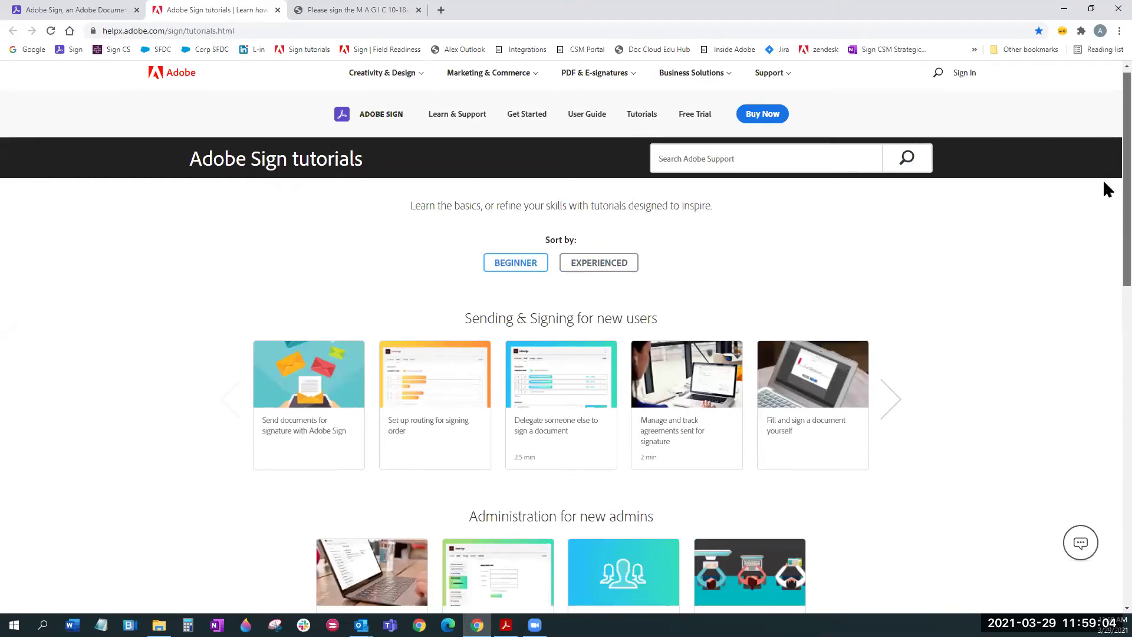
{"action": "scroll", "coordinate": [1105, 206], "scroll_direction": "down", "scroll_amount": 3}
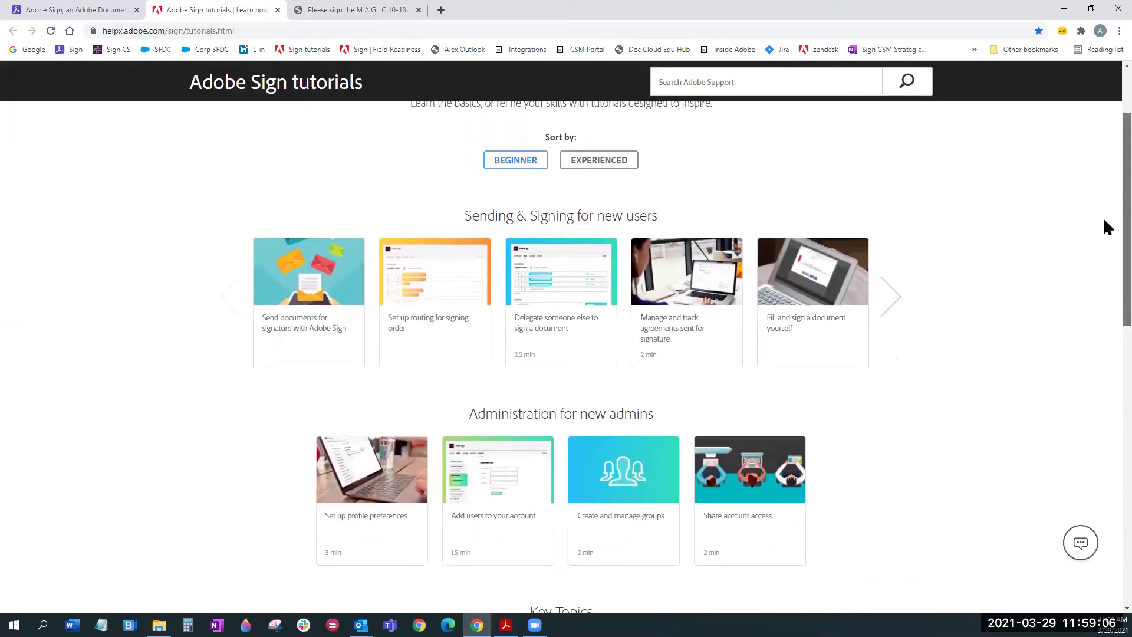
{"action": "scroll", "coordinate": [1106, 247], "scroll_direction": "down", "scroll_amount": 1}
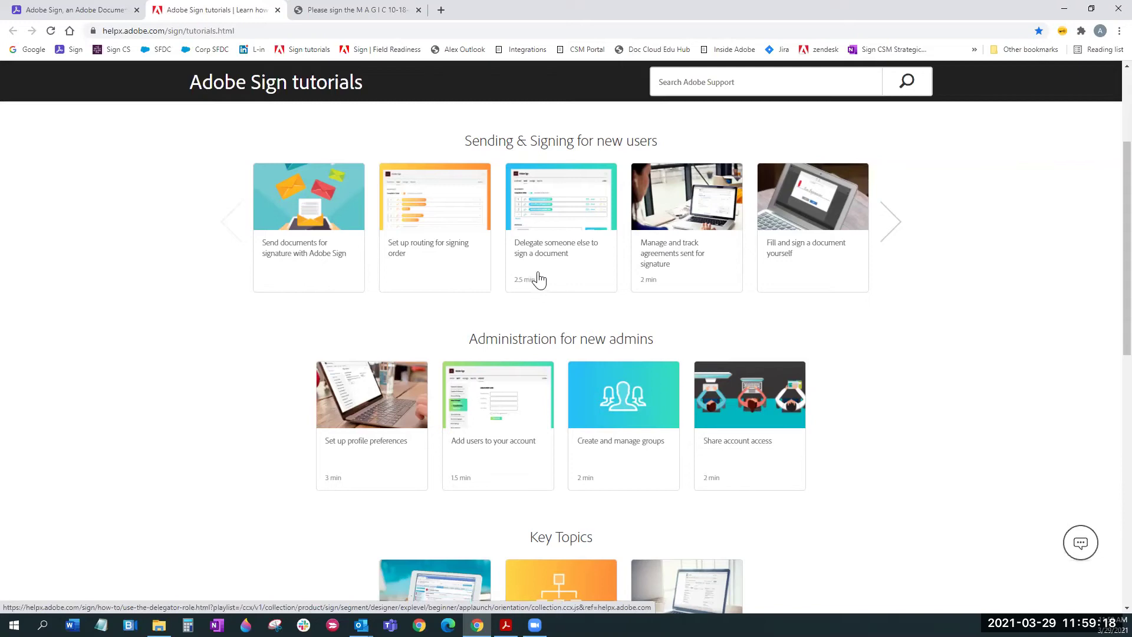
{"action": "scroll", "coordinate": [558, 263], "scroll_direction": "up", "scroll_amount": 2}
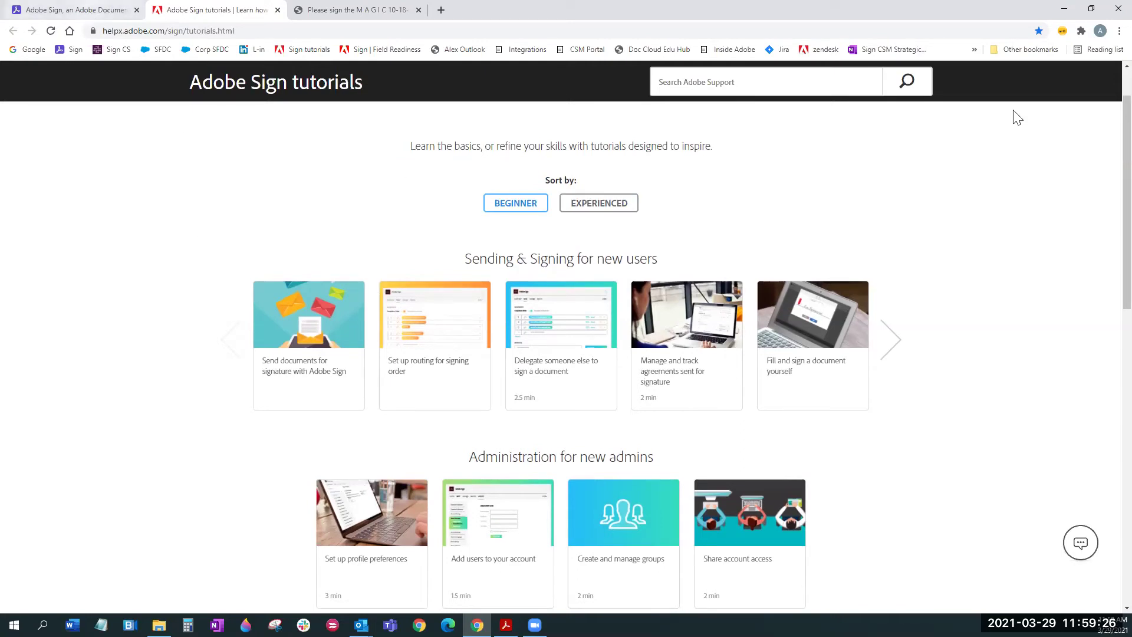
{"action": "key", "text": "ctrl+shift+Tab"}
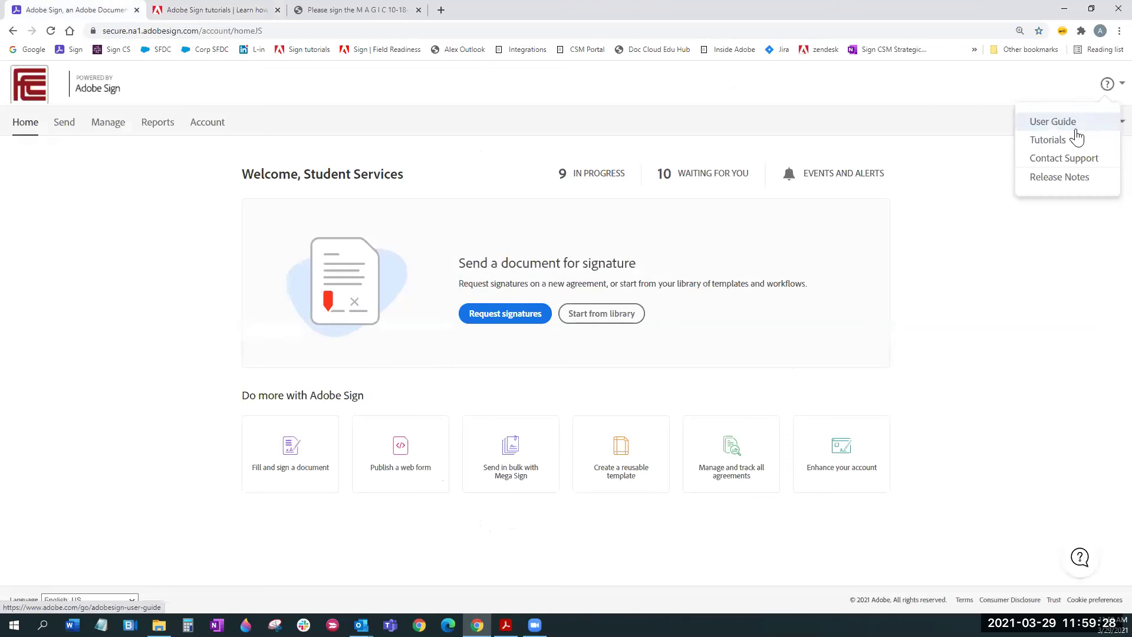